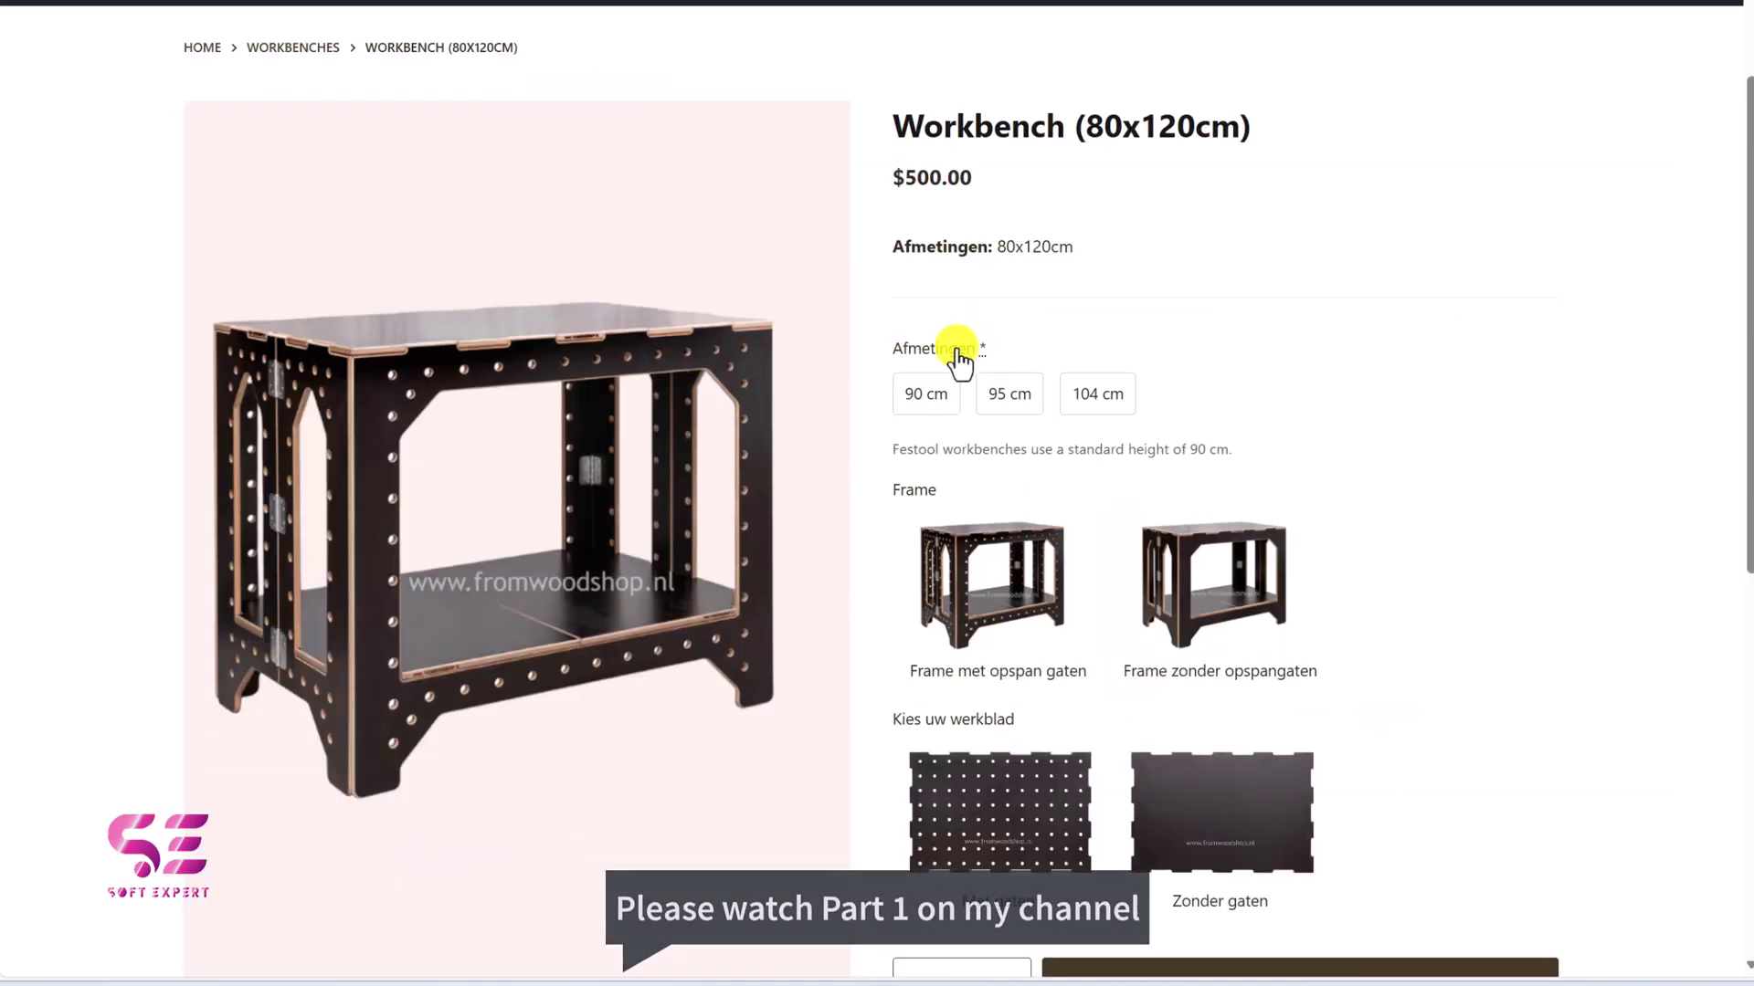
# Choose the 95 cm height and the Frame met opspan gaten frame on the Workbench product.
pyautogui.click(980, 402)
pyautogui.click(1005, 571)
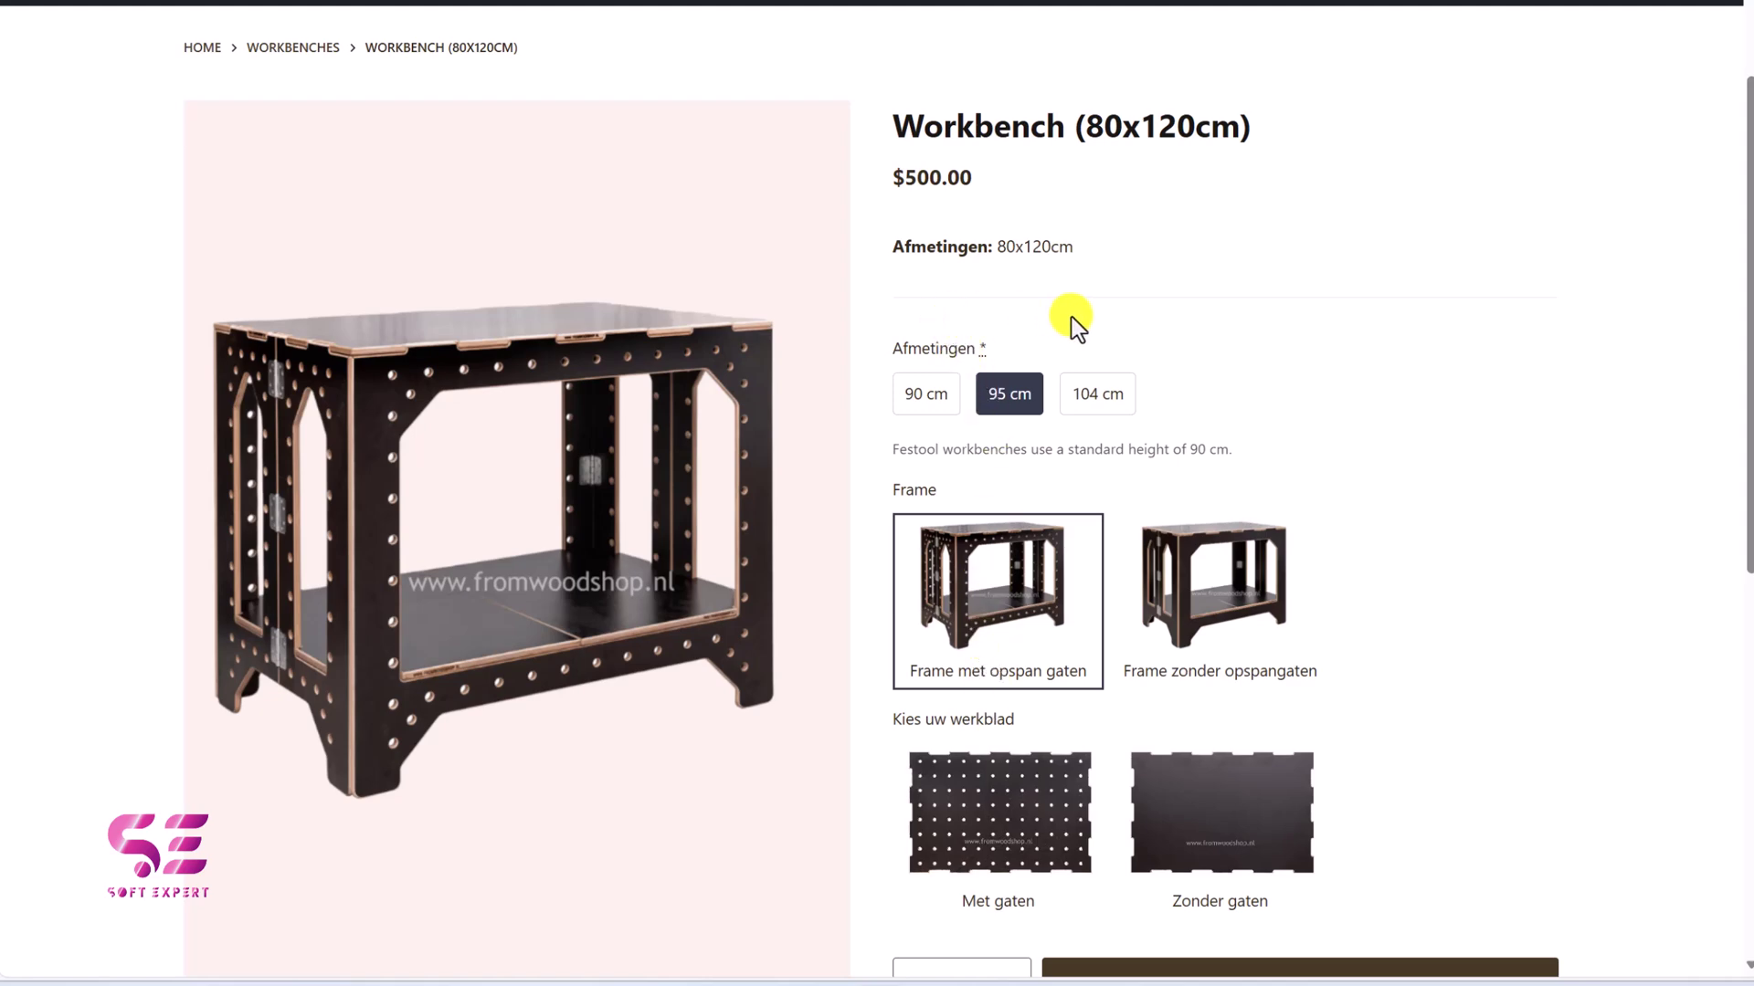
pyautogui.scroll(-1, 1032, 274)
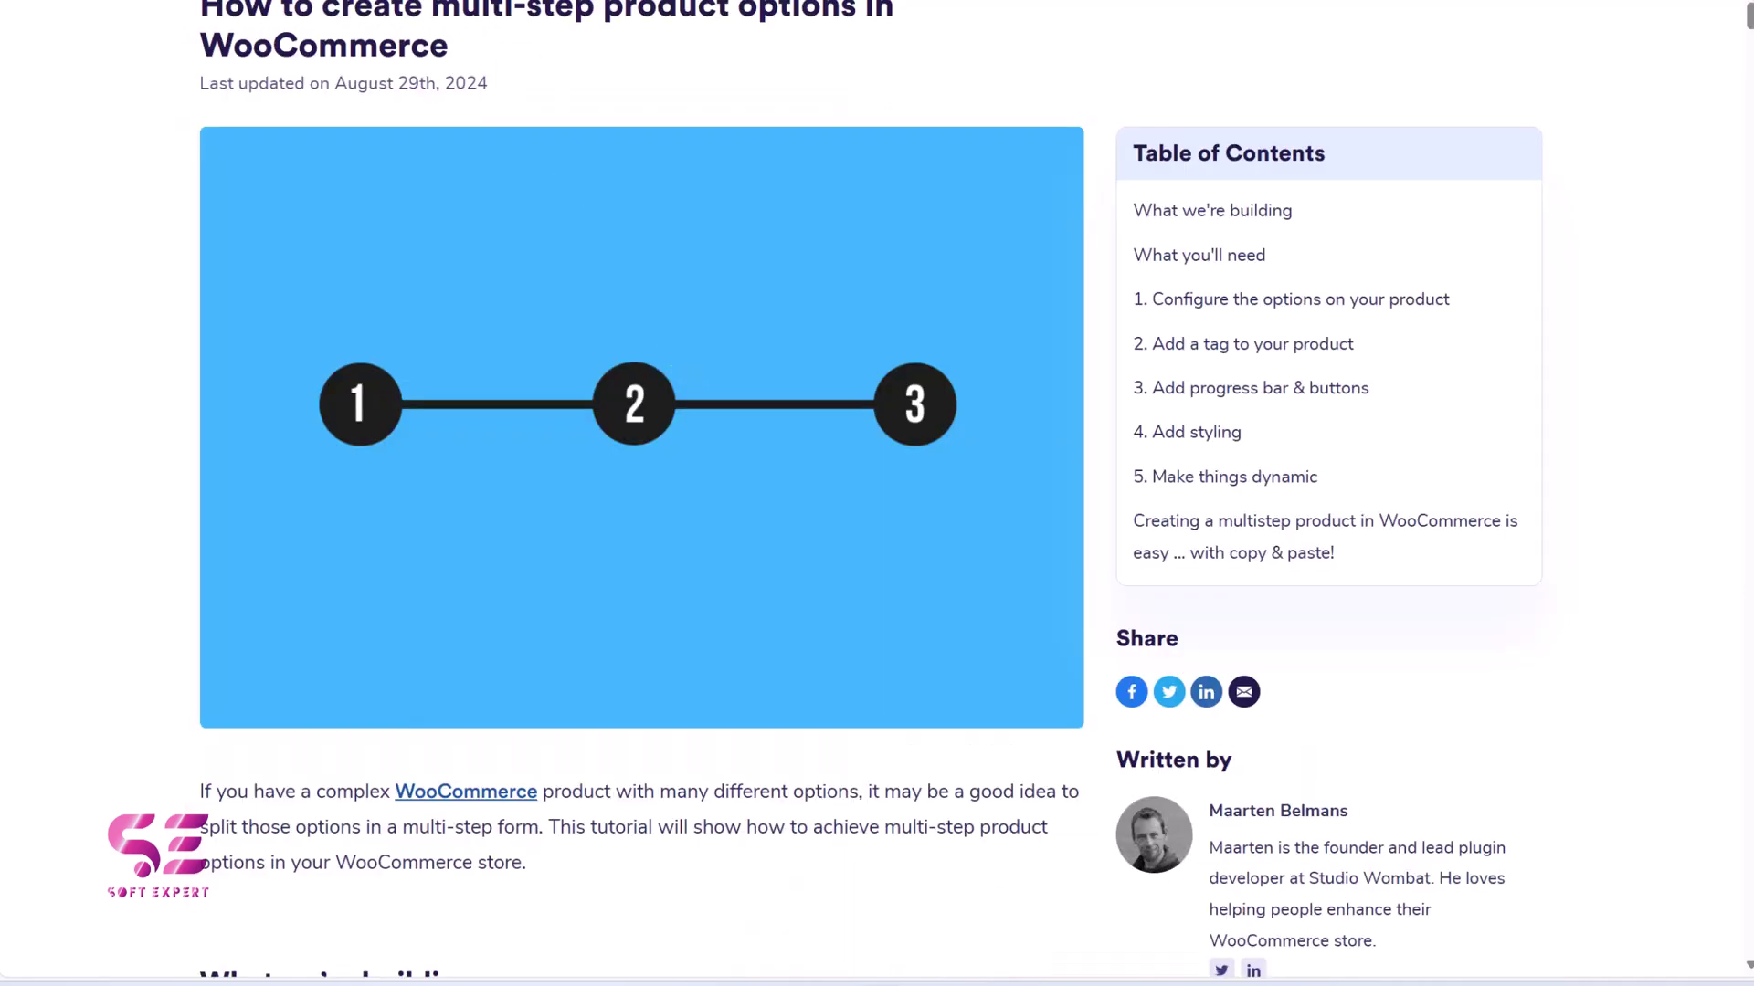
# Select and then deselect part of the Studio Wombat tutorial's title.
pyautogui.moveTo(457, 9); pyautogui.dragTo(776, 16)
pyautogui.click(688, 98)
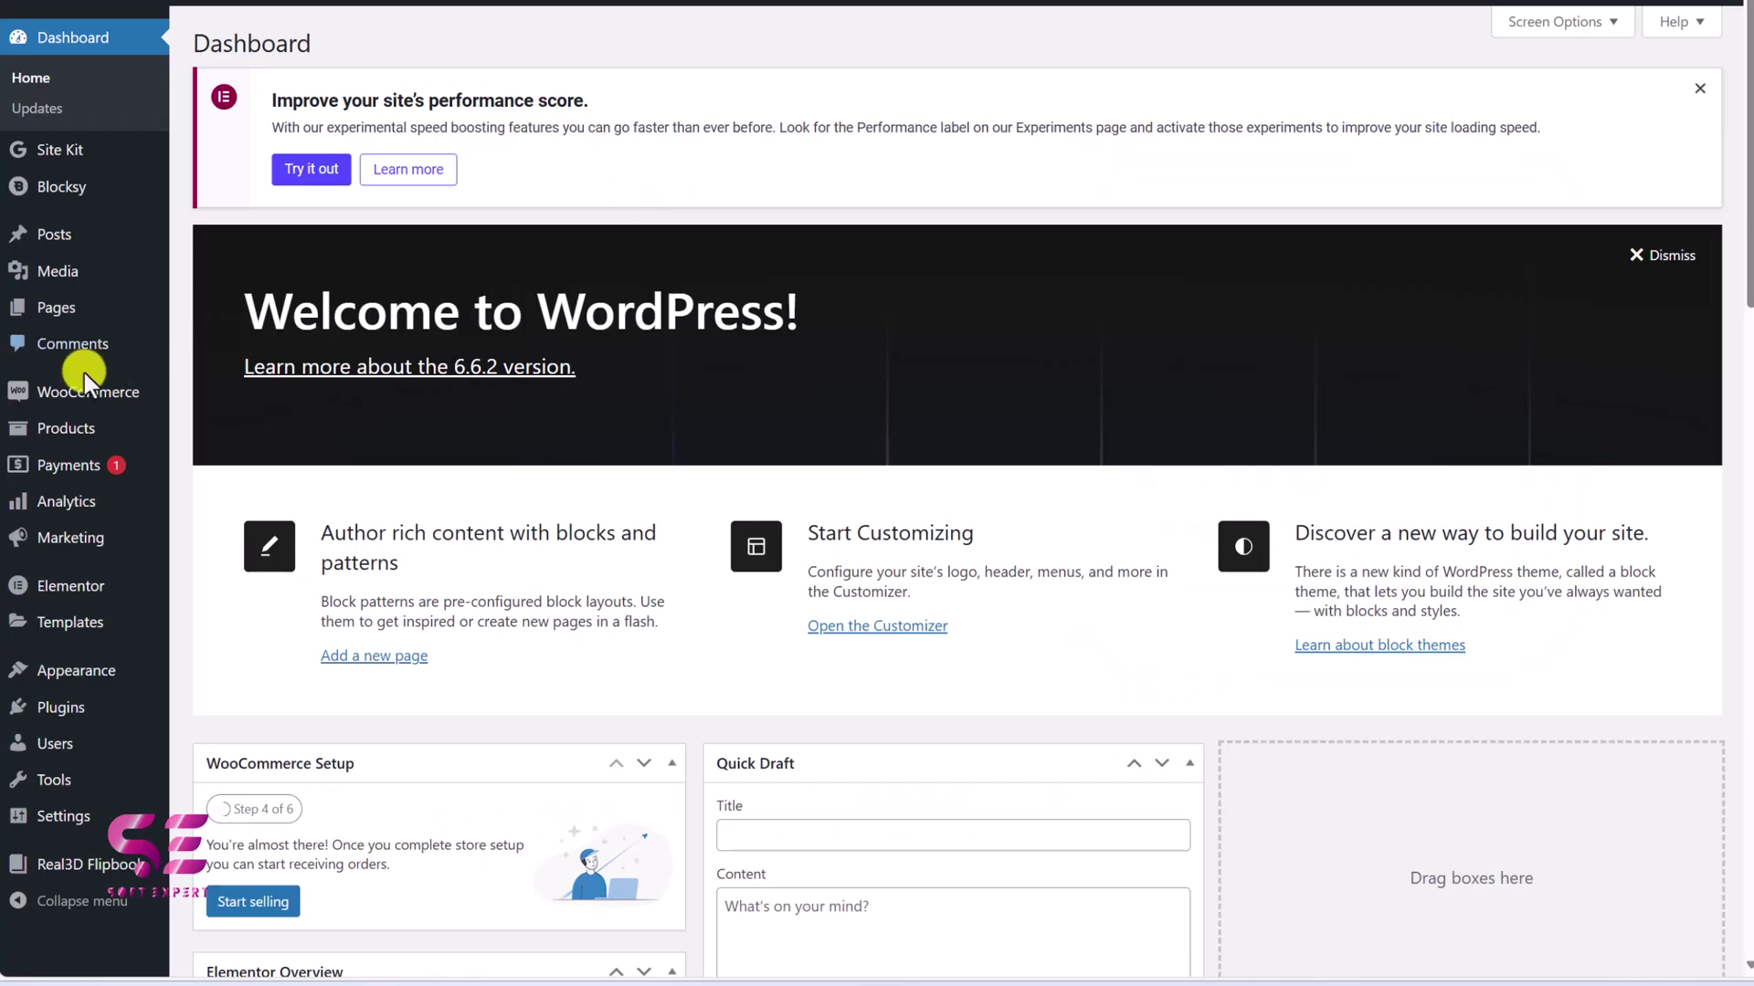
# View the Product Field Groups list, then open the Workbench product's Custom fields tab.
pyautogui.moveTo(71, 393)
pyautogui.click(235, 454)
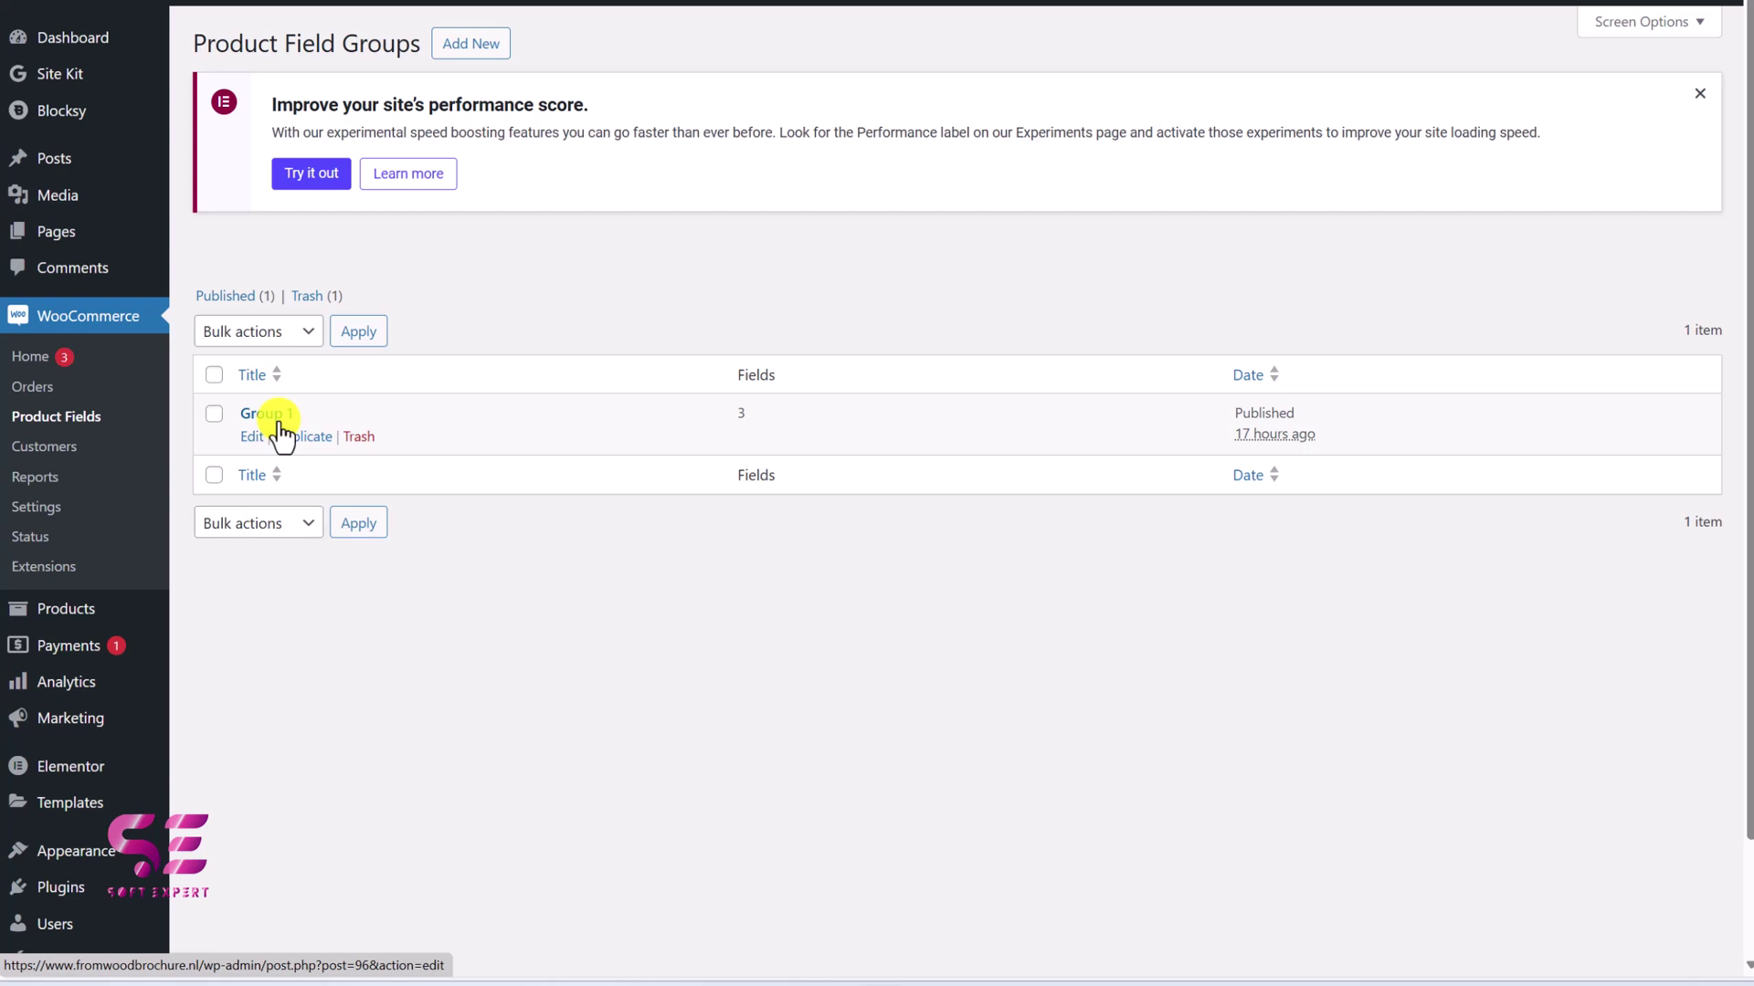
pyautogui.click(106, 612)
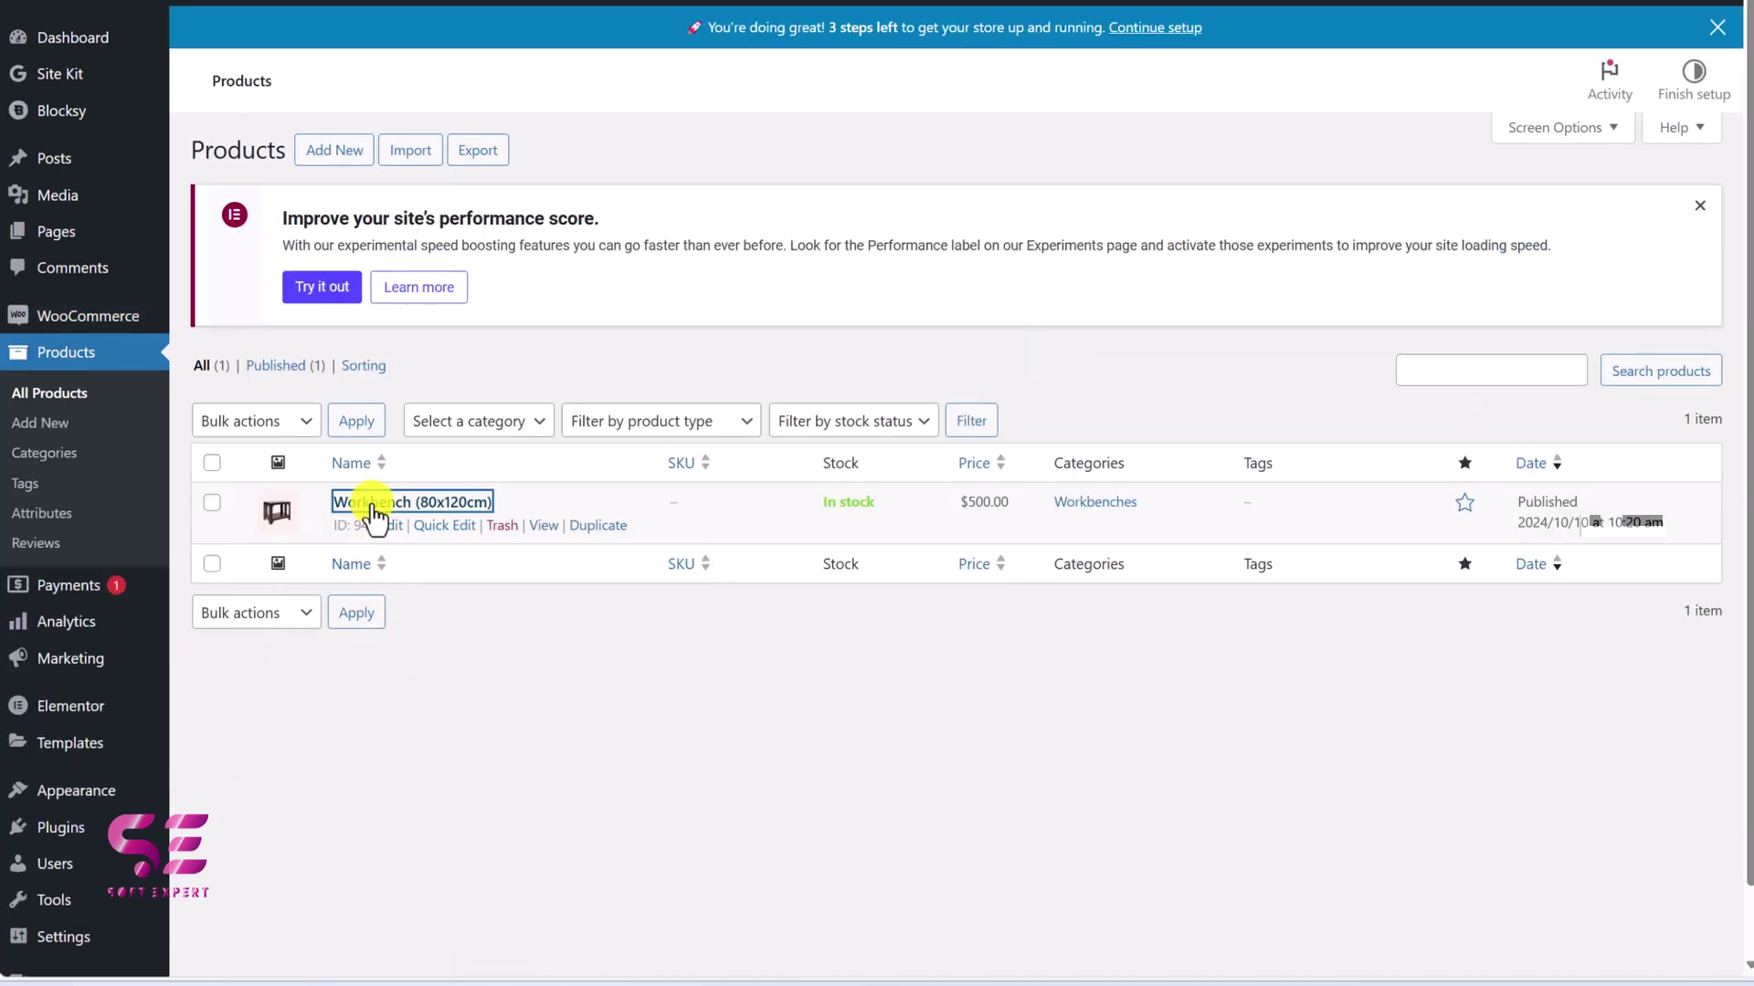
pyautogui.click(373, 507)
pyautogui.scroll(-6, 373, 508)
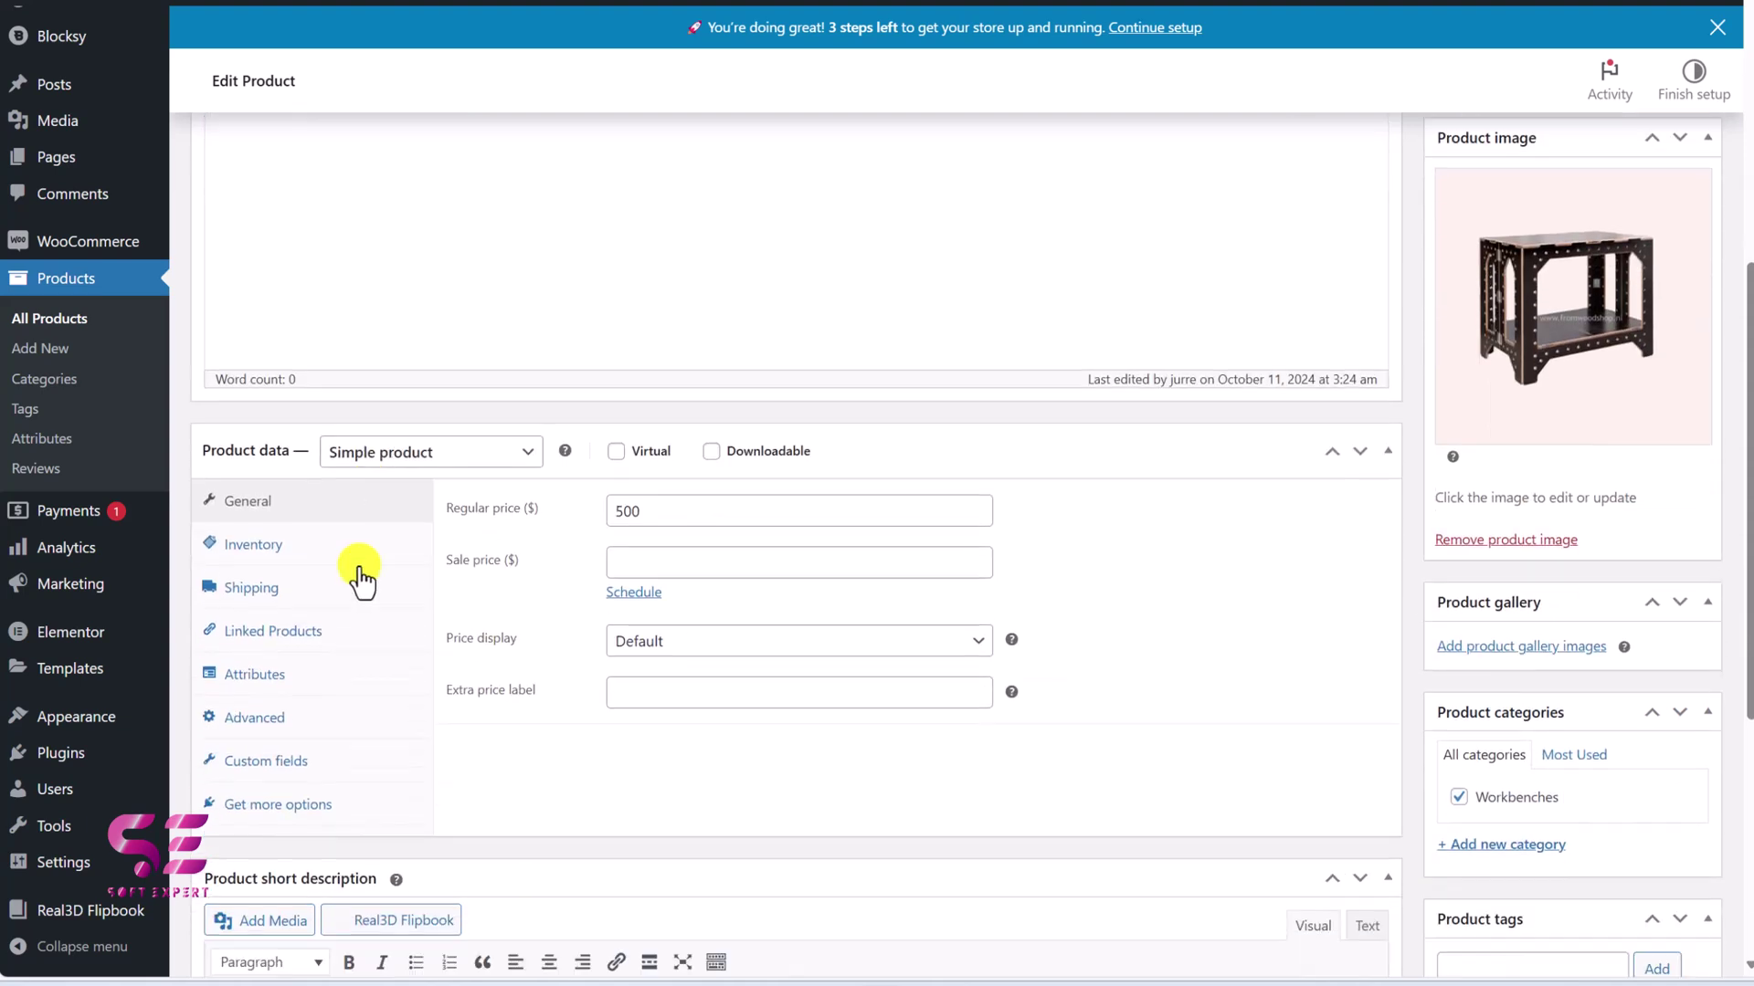
pyautogui.click(262, 763)
# Try adding a first product field, browse field types, then return to Product Field Groups.
pyautogui.scroll(-1, 819, 592)
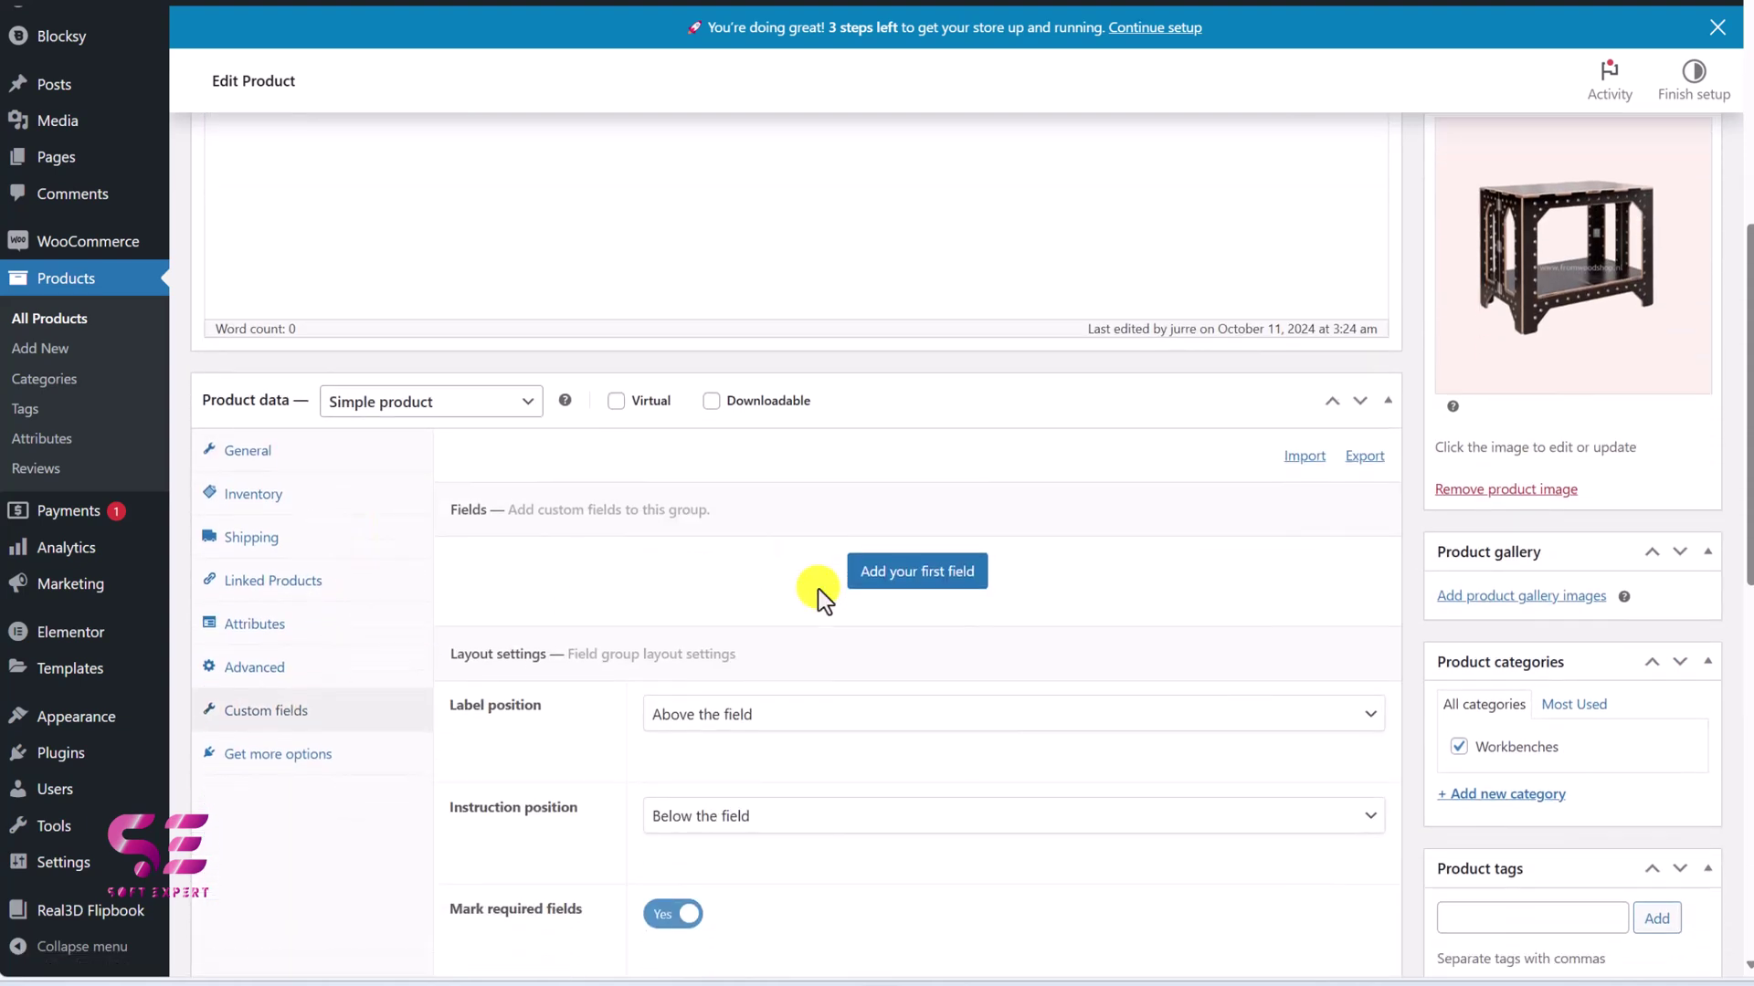
pyautogui.click(927, 576)
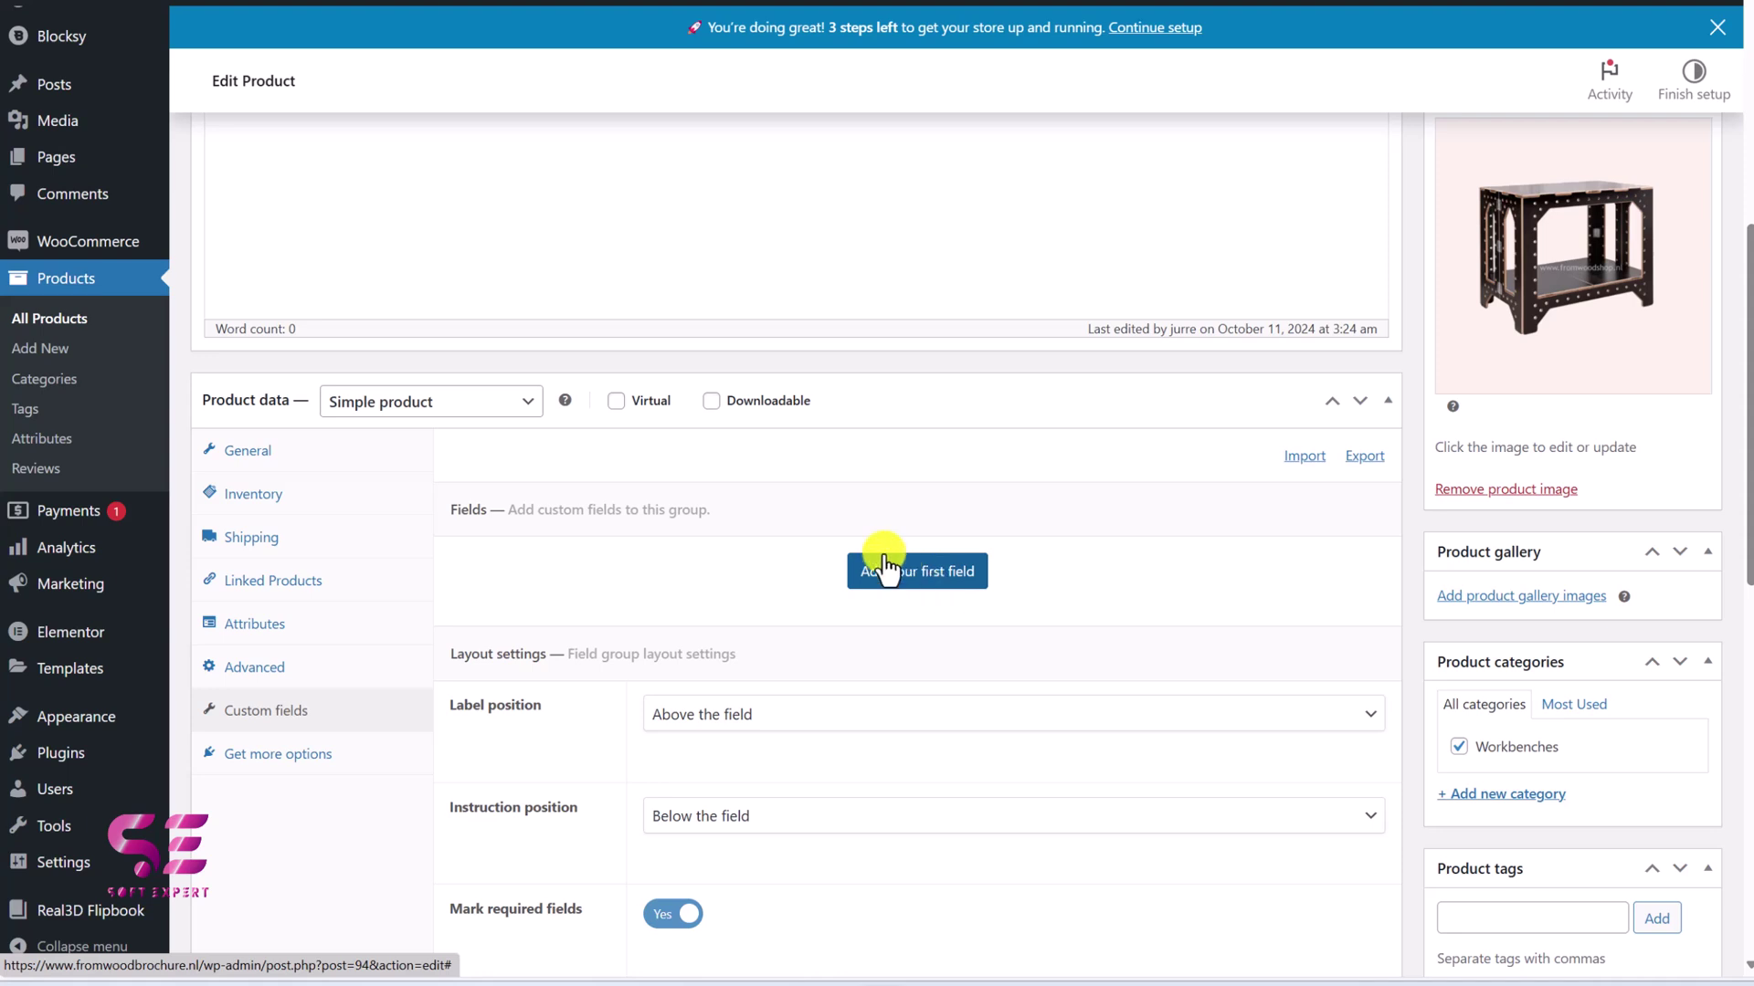
pyautogui.scroll(-2, 849, 548)
pyautogui.click(779, 519)
pyautogui.scroll(-1, 776, 365)
pyautogui.scroll(2, 784, 292)
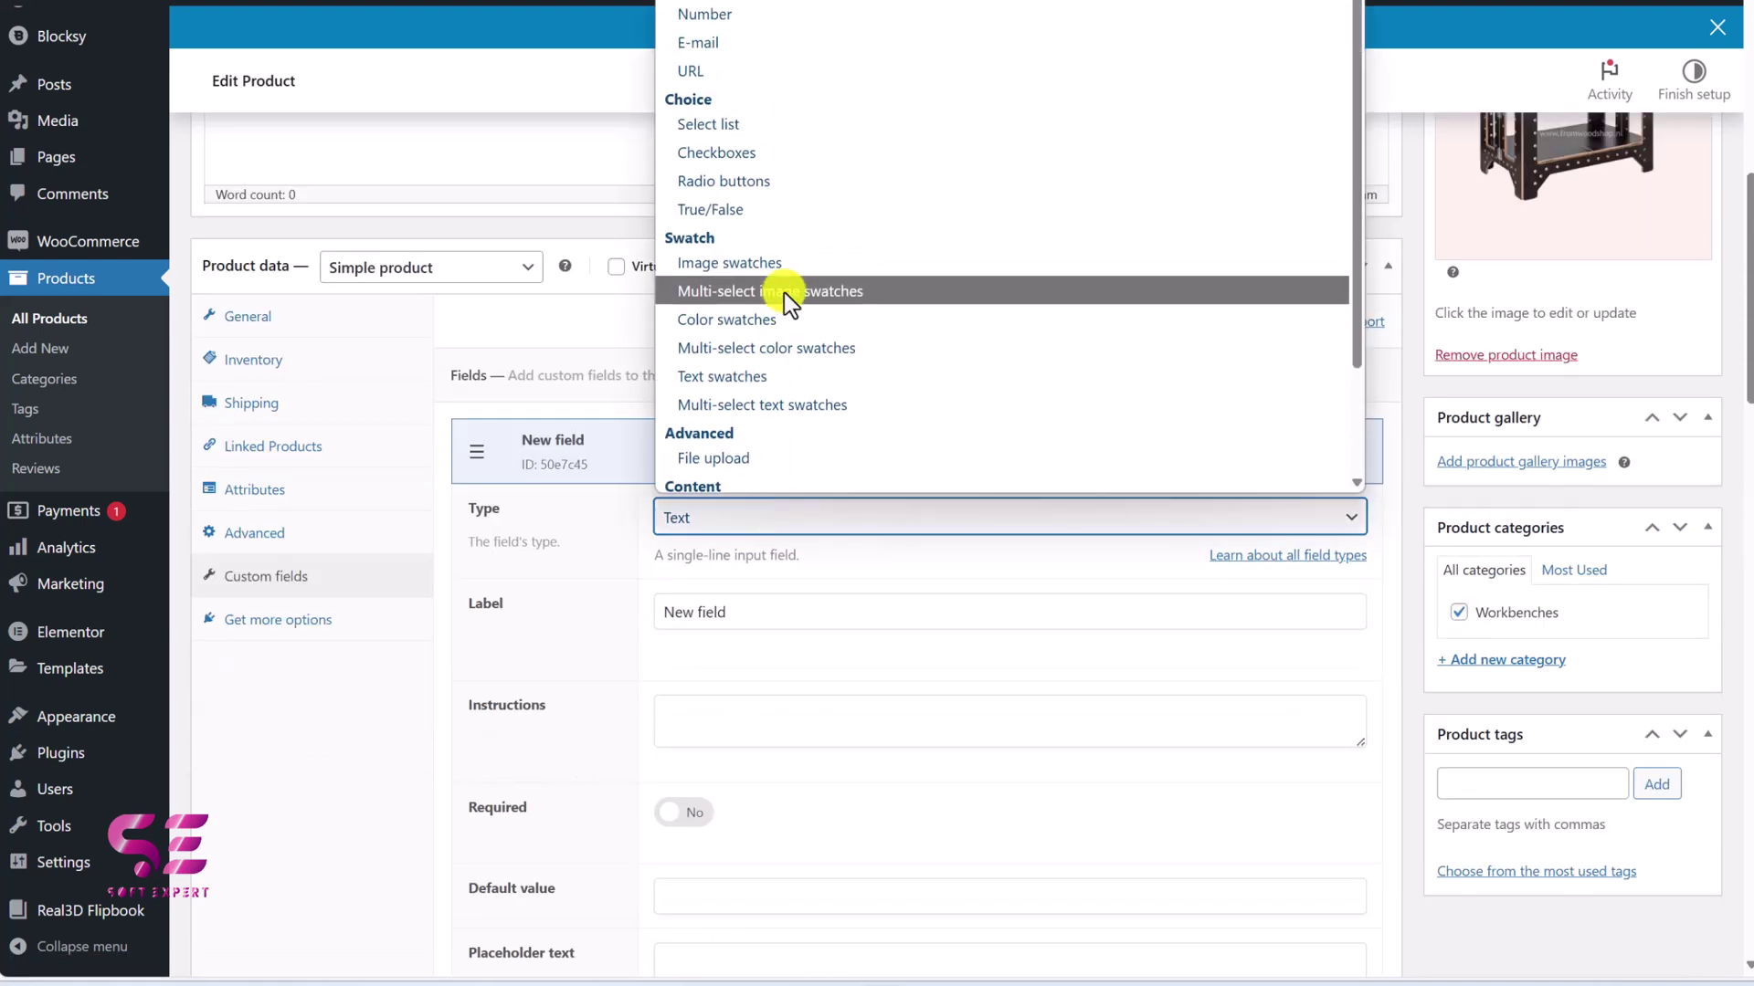
pyautogui.moveTo(745, 611); pyautogui.dragTo(641, 618)
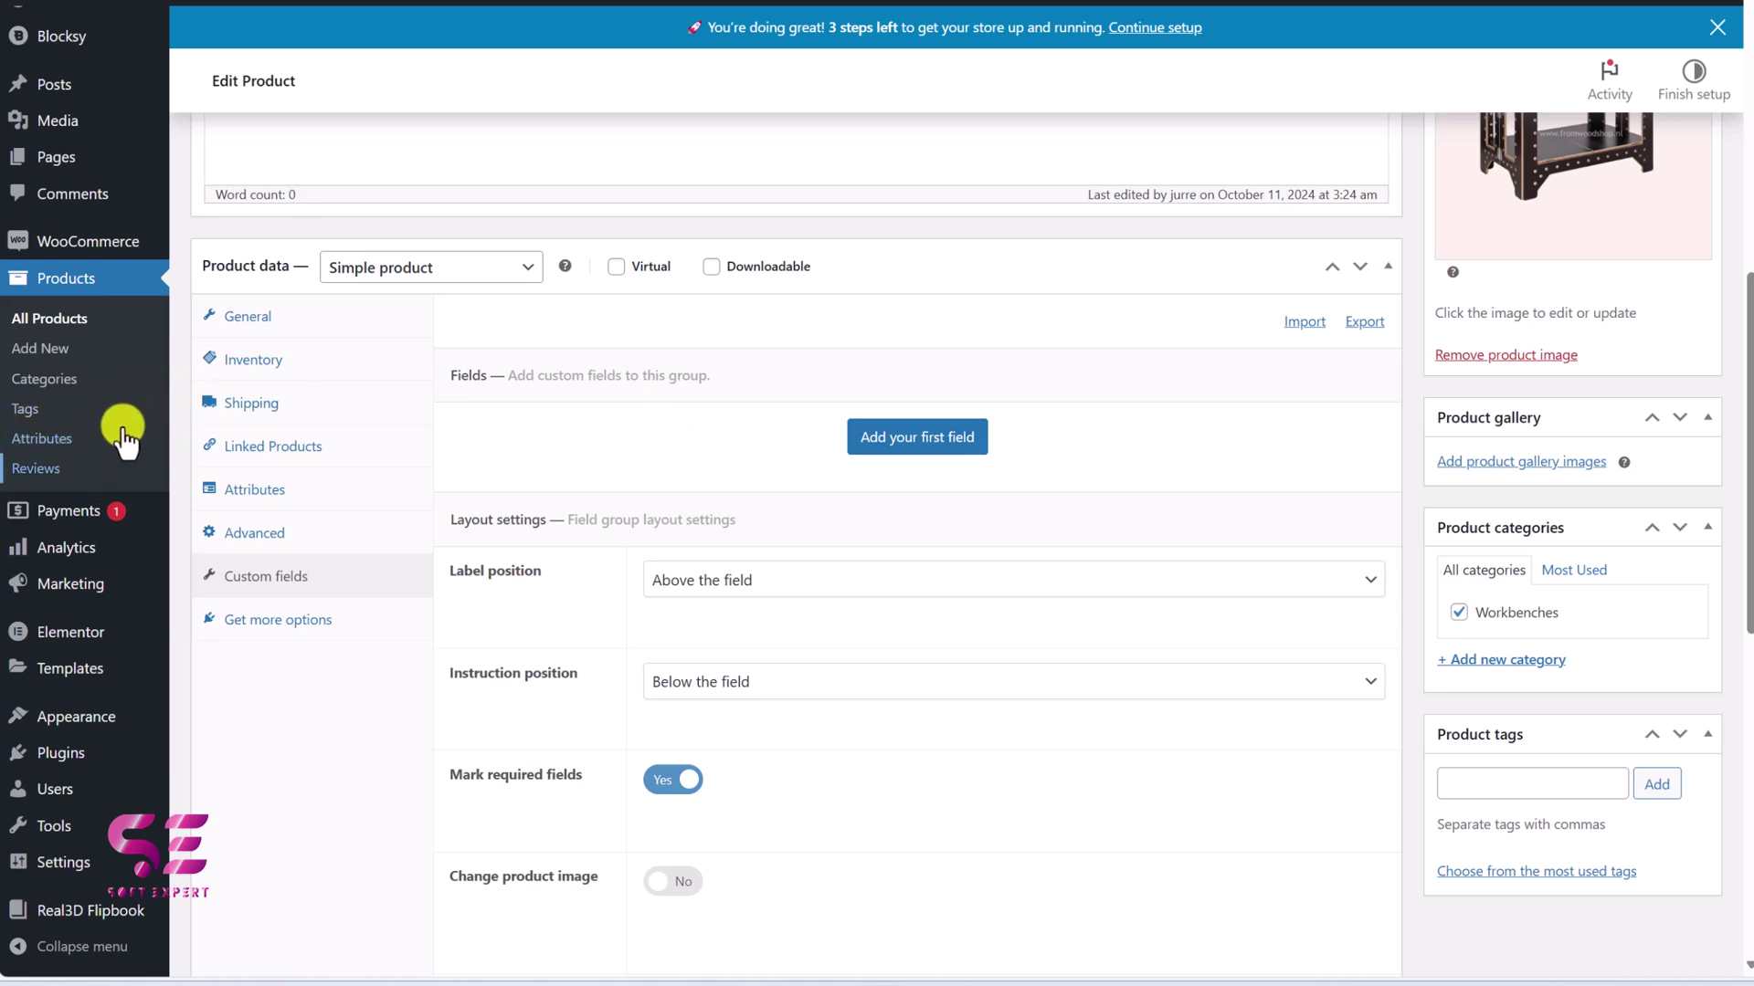
pyautogui.moveTo(91, 241)
pyautogui.click(243, 306)
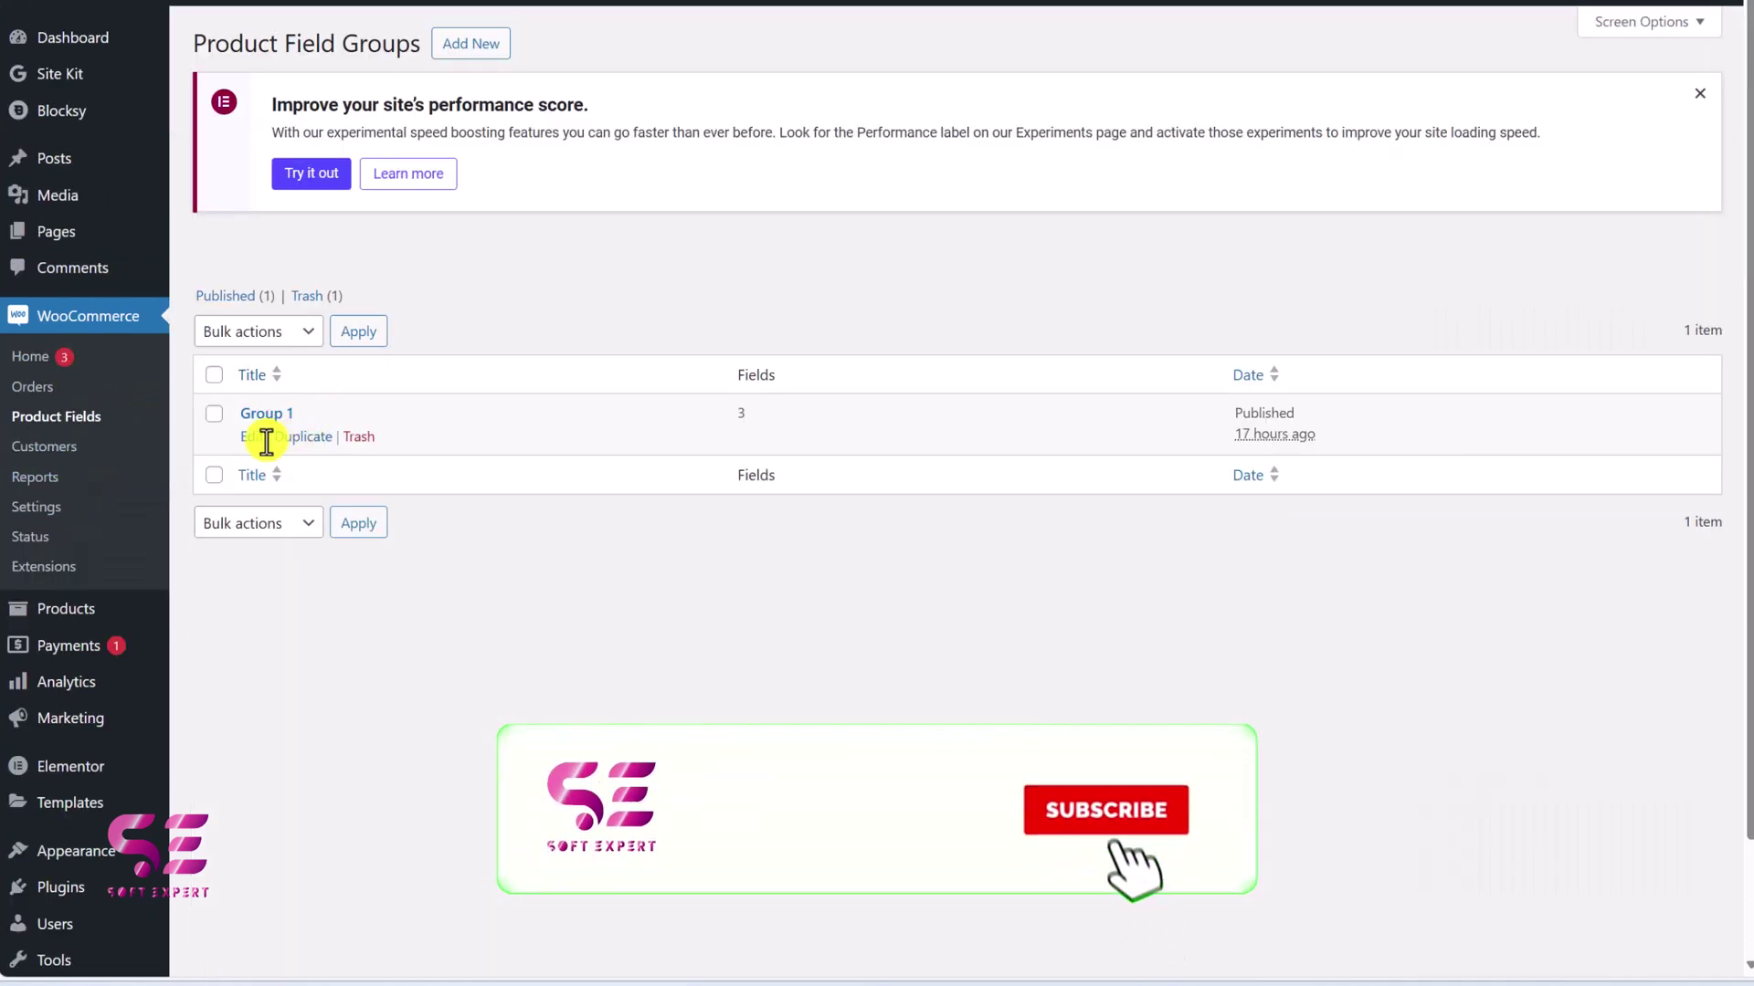
# Export Group 1's fields as code and copy all of it.
pyautogui.click(250, 439)
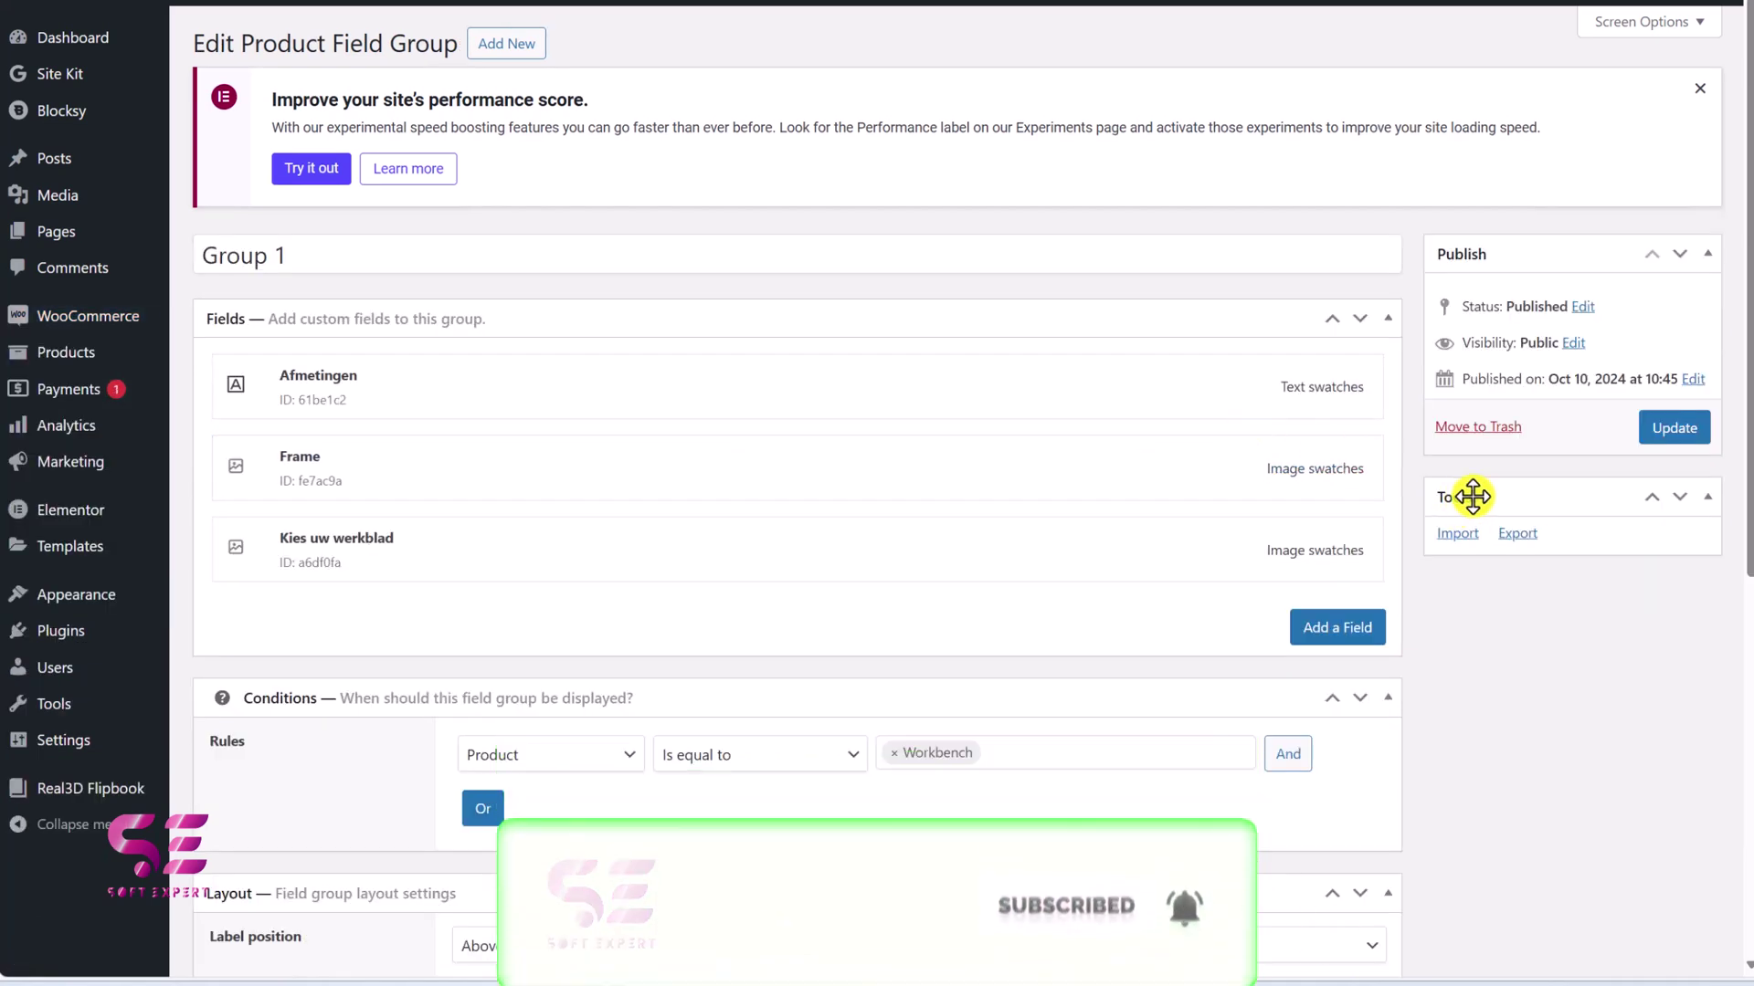
pyautogui.click(1513, 535)
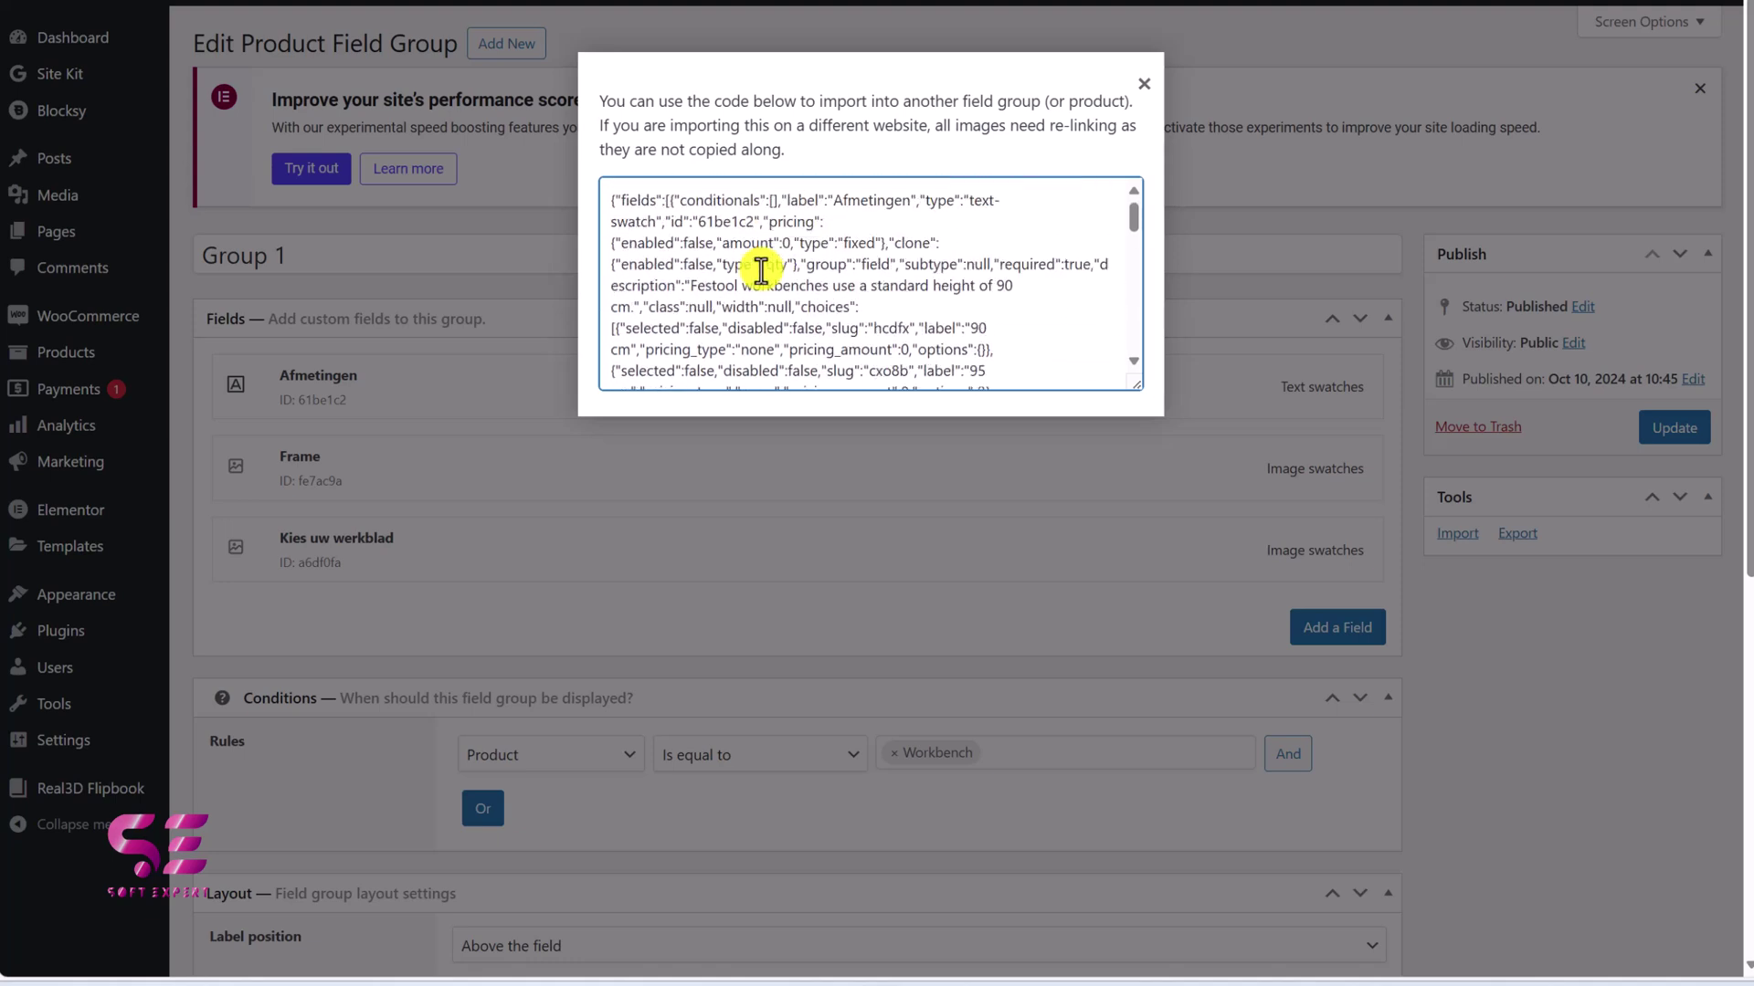
pyautogui.hotkey('ctrl', 'a')
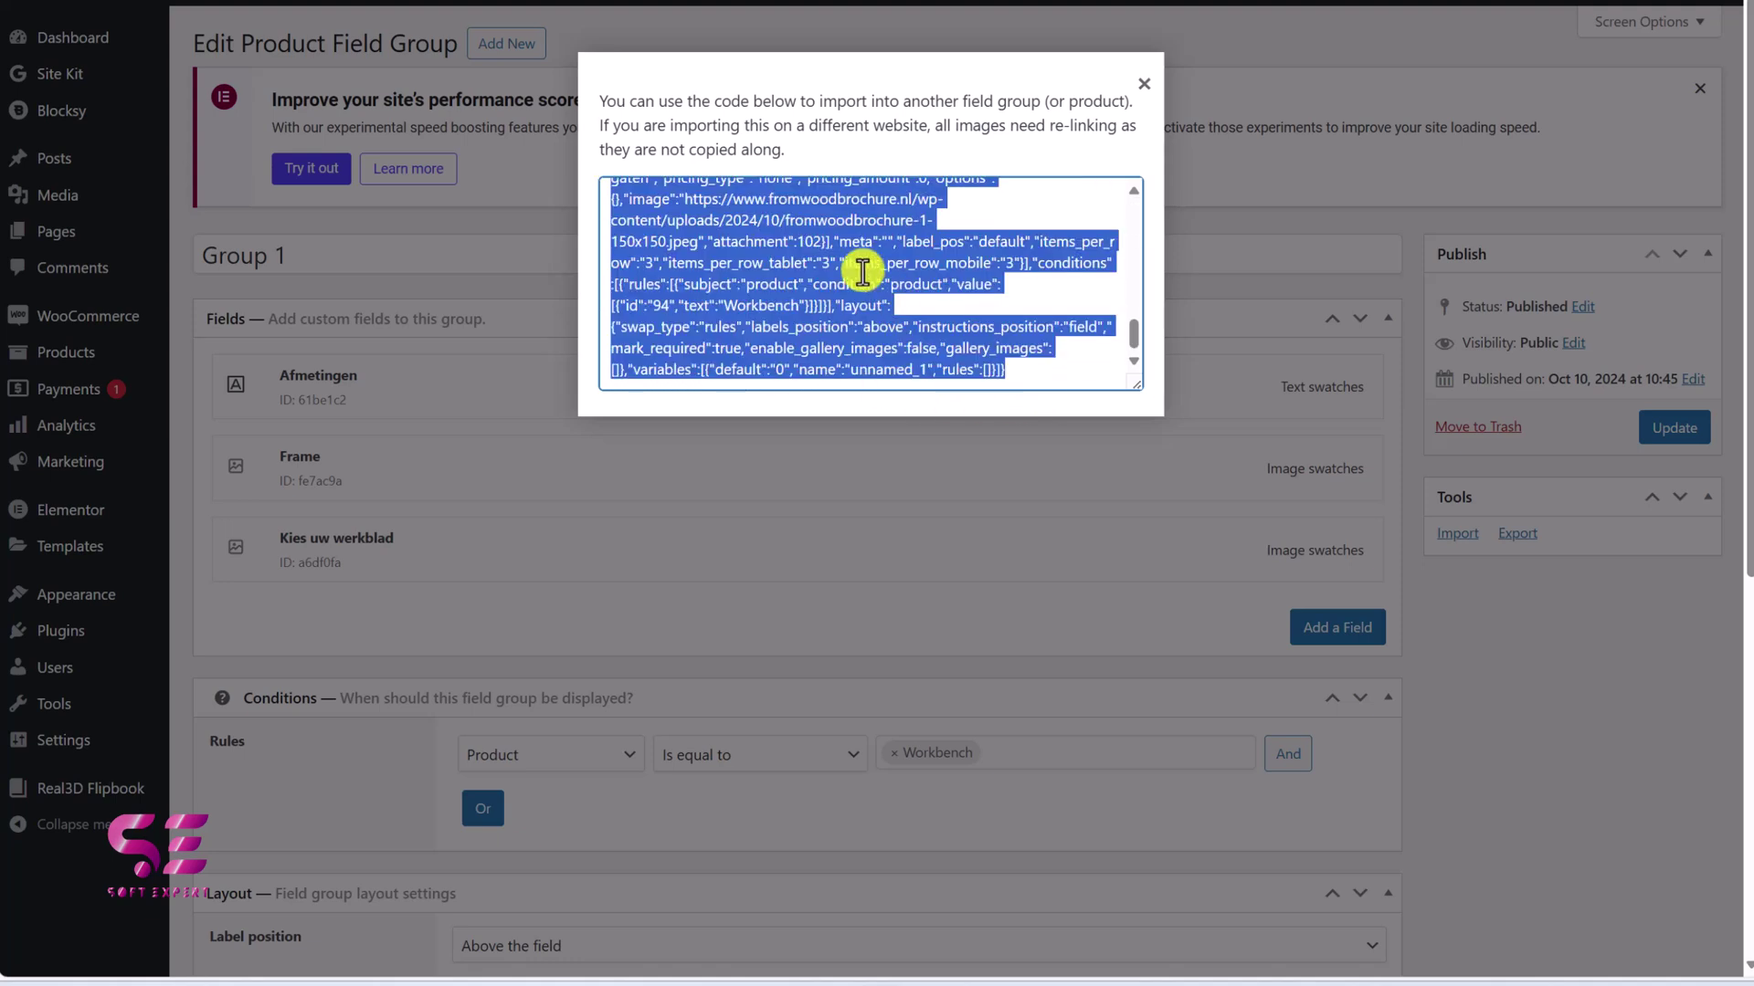
pyautogui.rightClick(863, 268)
pyautogui.click(905, 289)
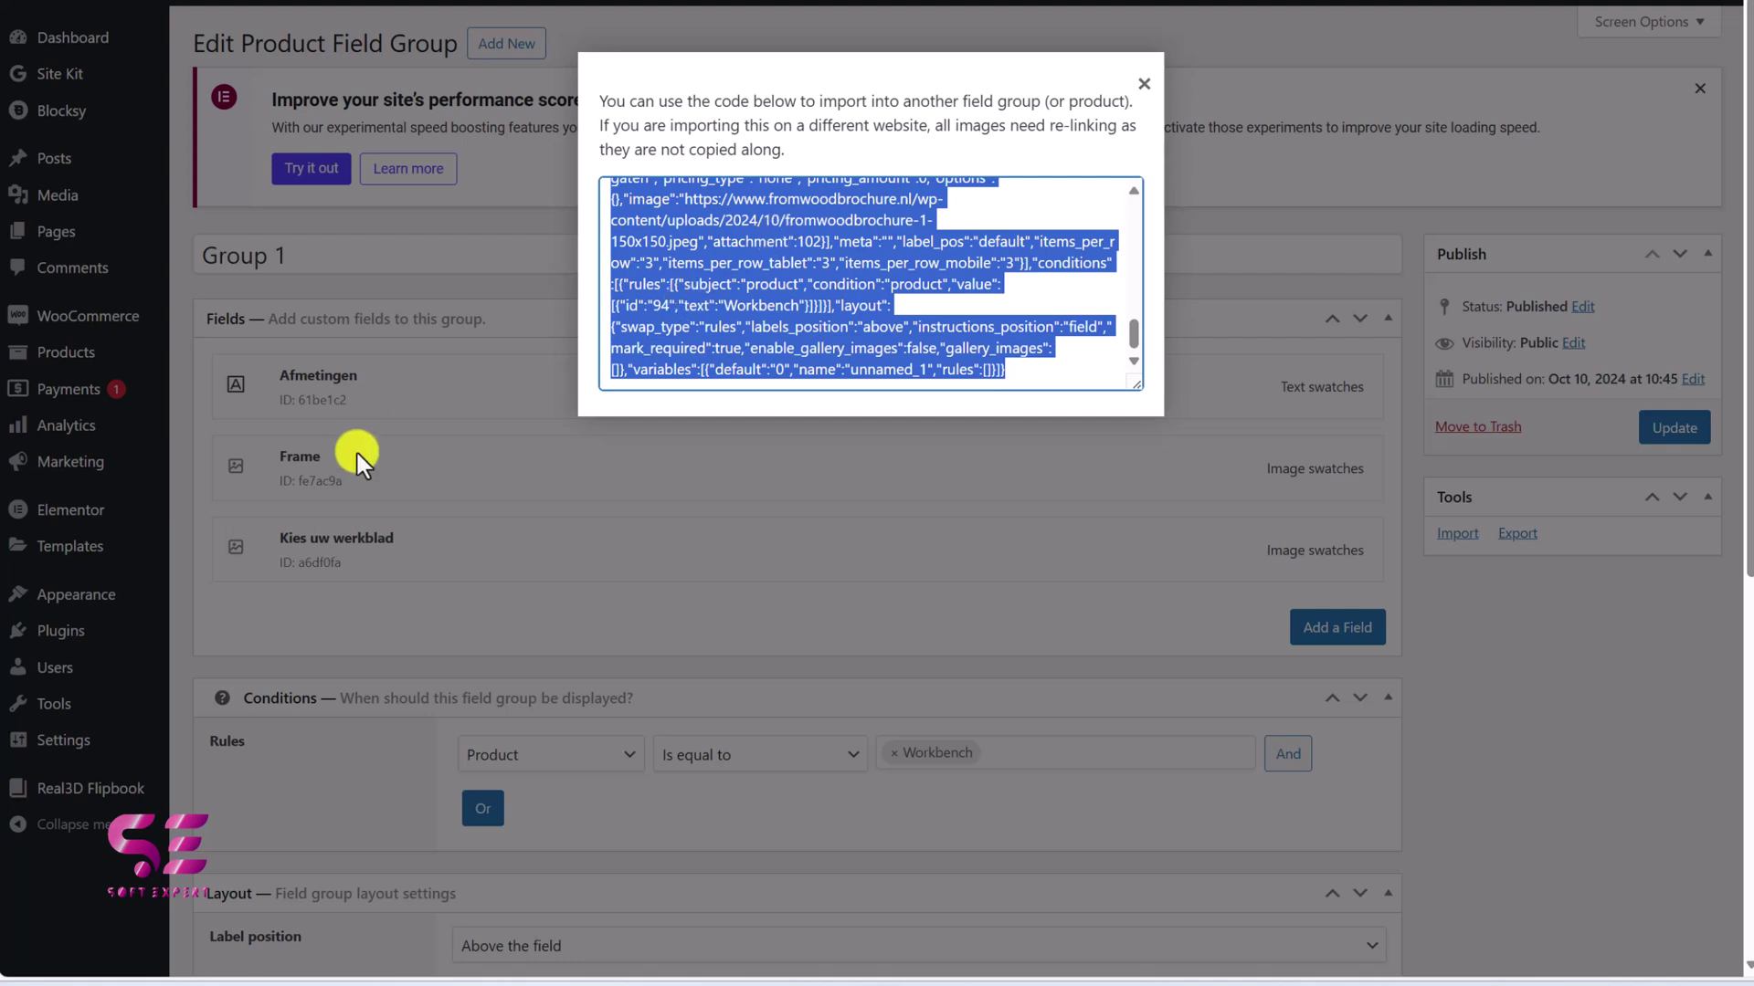
# Close the export code window and go to the All Products list.
pyautogui.click(344, 386)
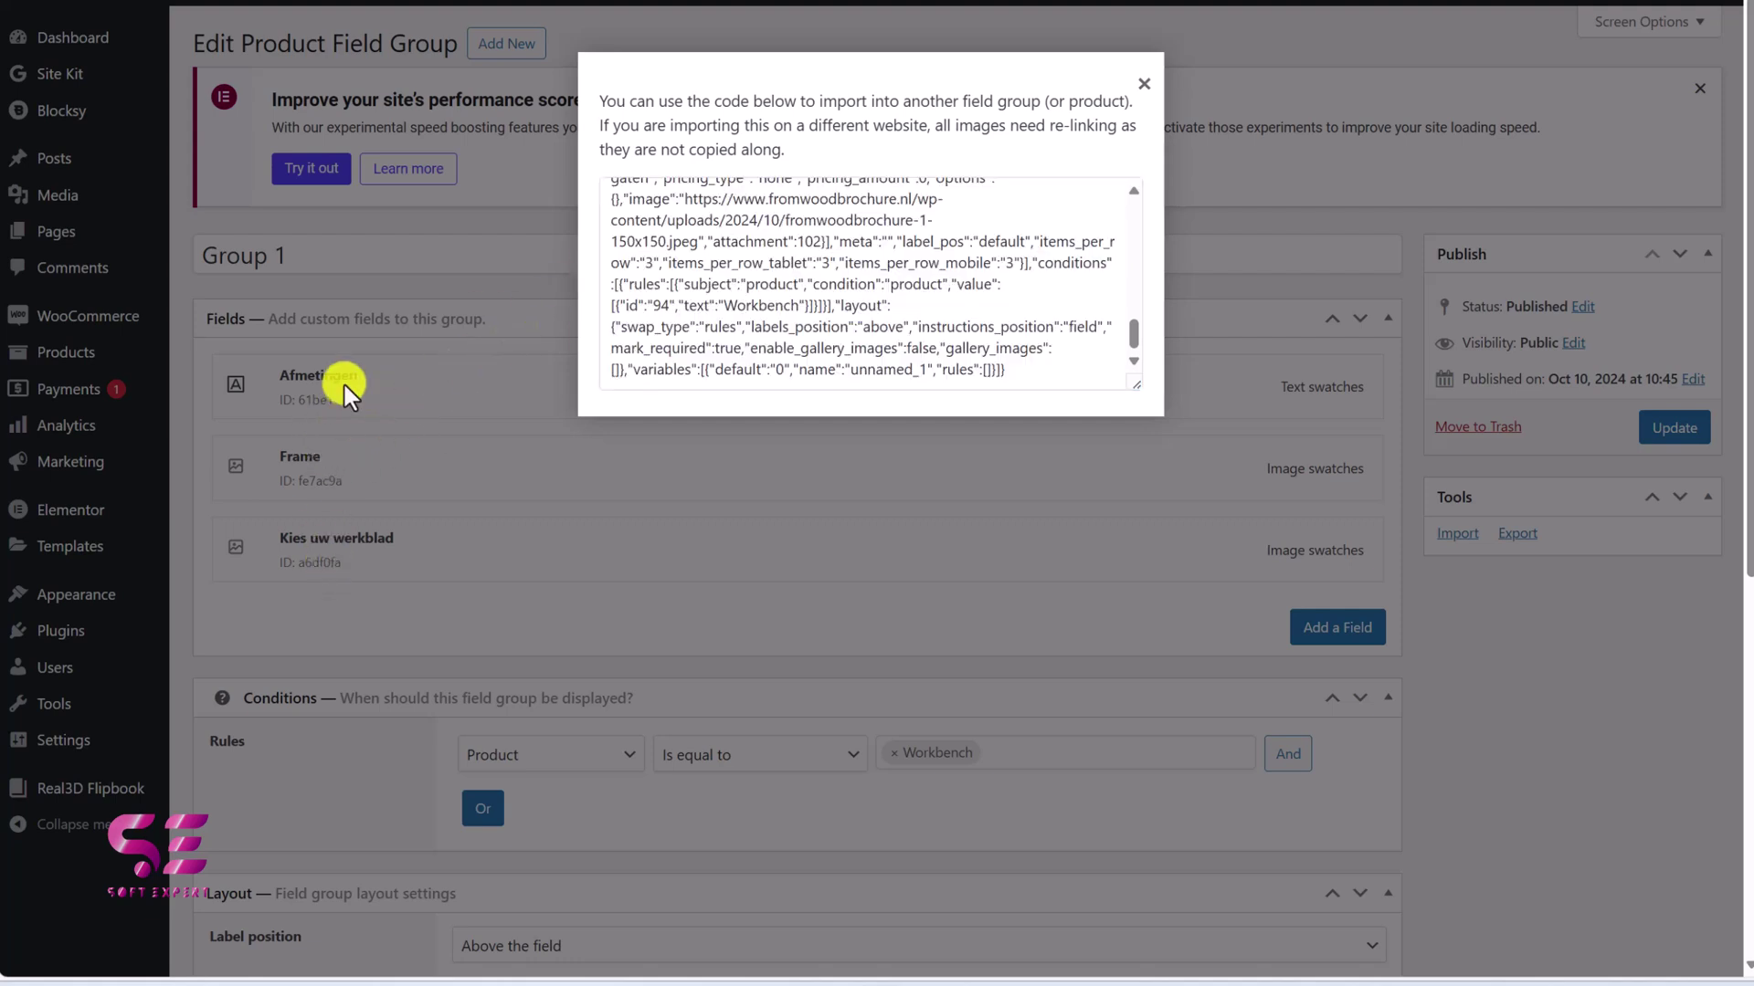
pyautogui.click(1144, 83)
pyautogui.moveTo(101, 351)
pyautogui.click(213, 352)
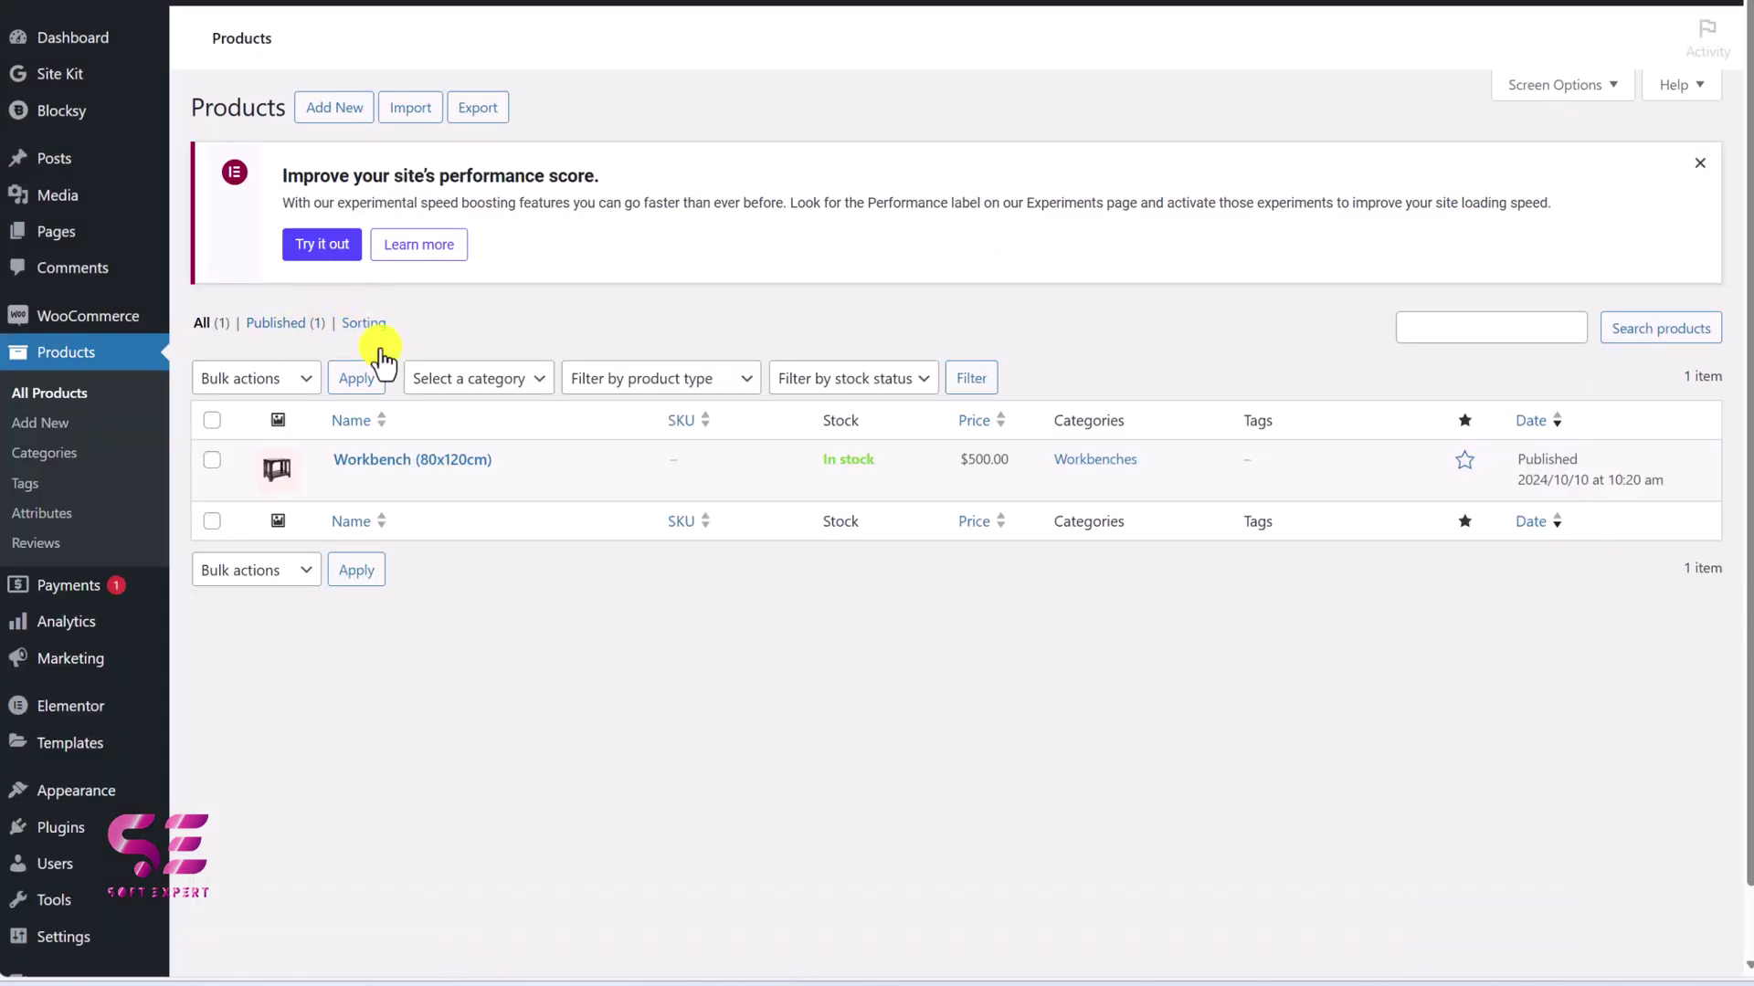
# Import the copied Group 1 field code into the Workbench product's custom fields.
pyautogui.click(357, 462)
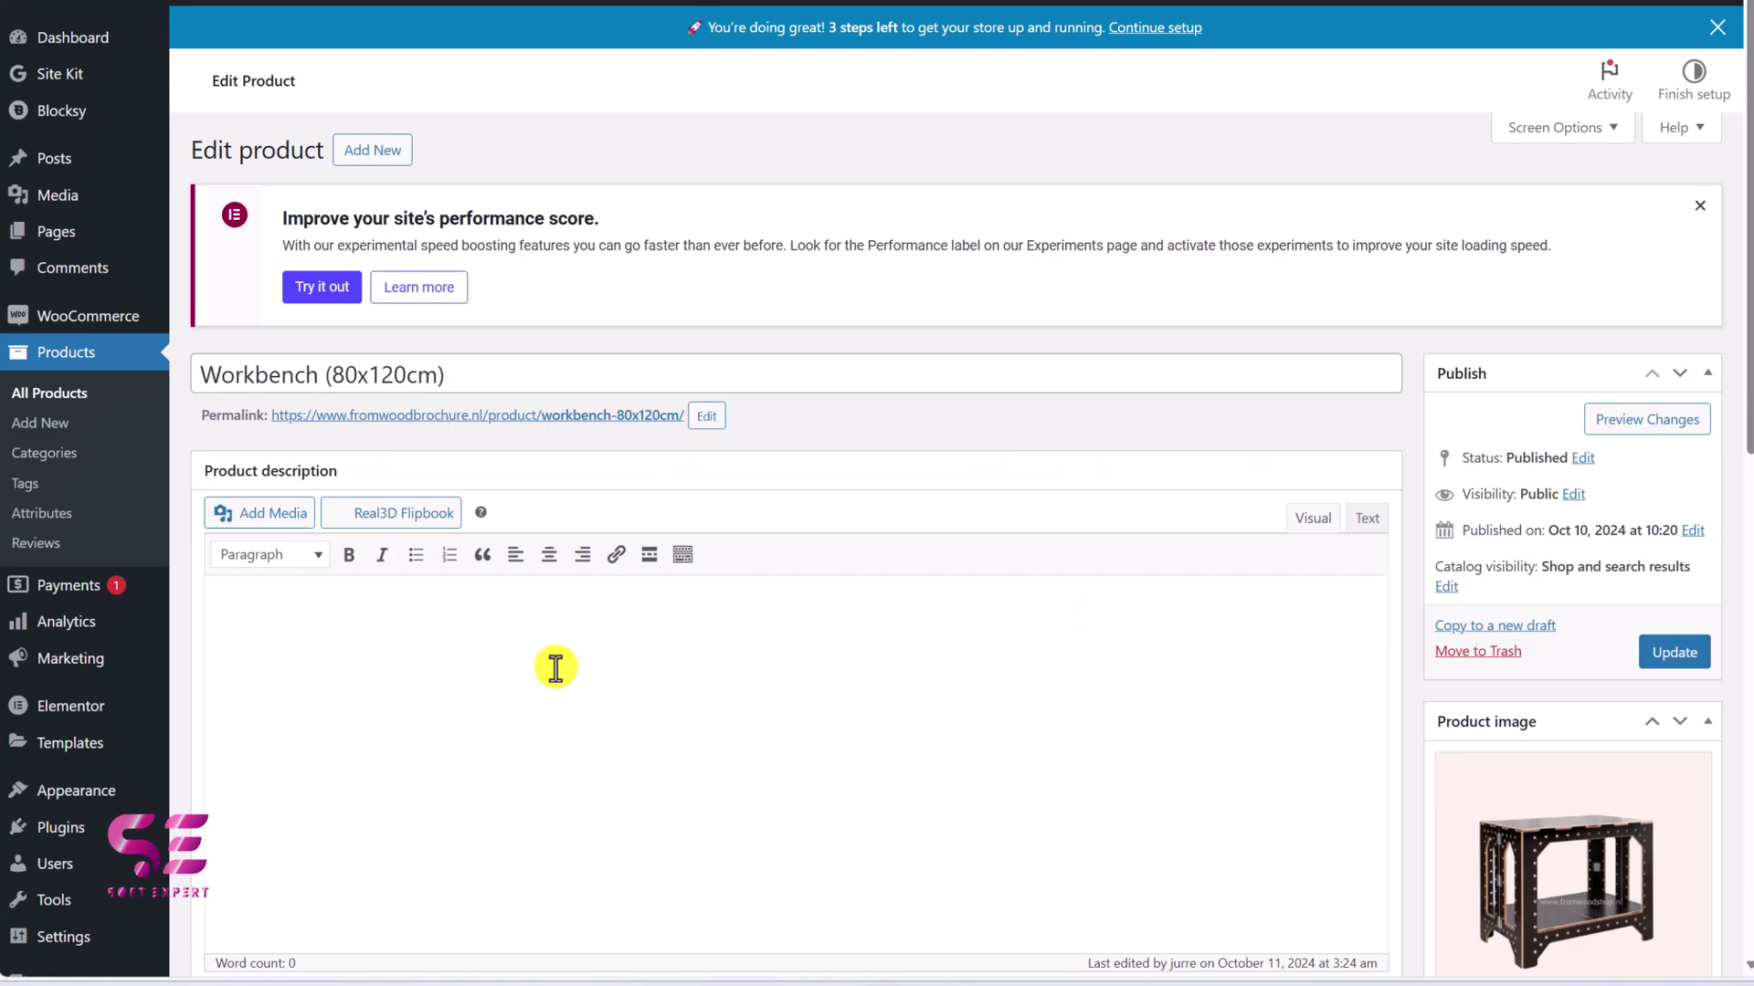
pyautogui.scroll(-3, 560, 665)
pyautogui.scroll(-2, 293, 923)
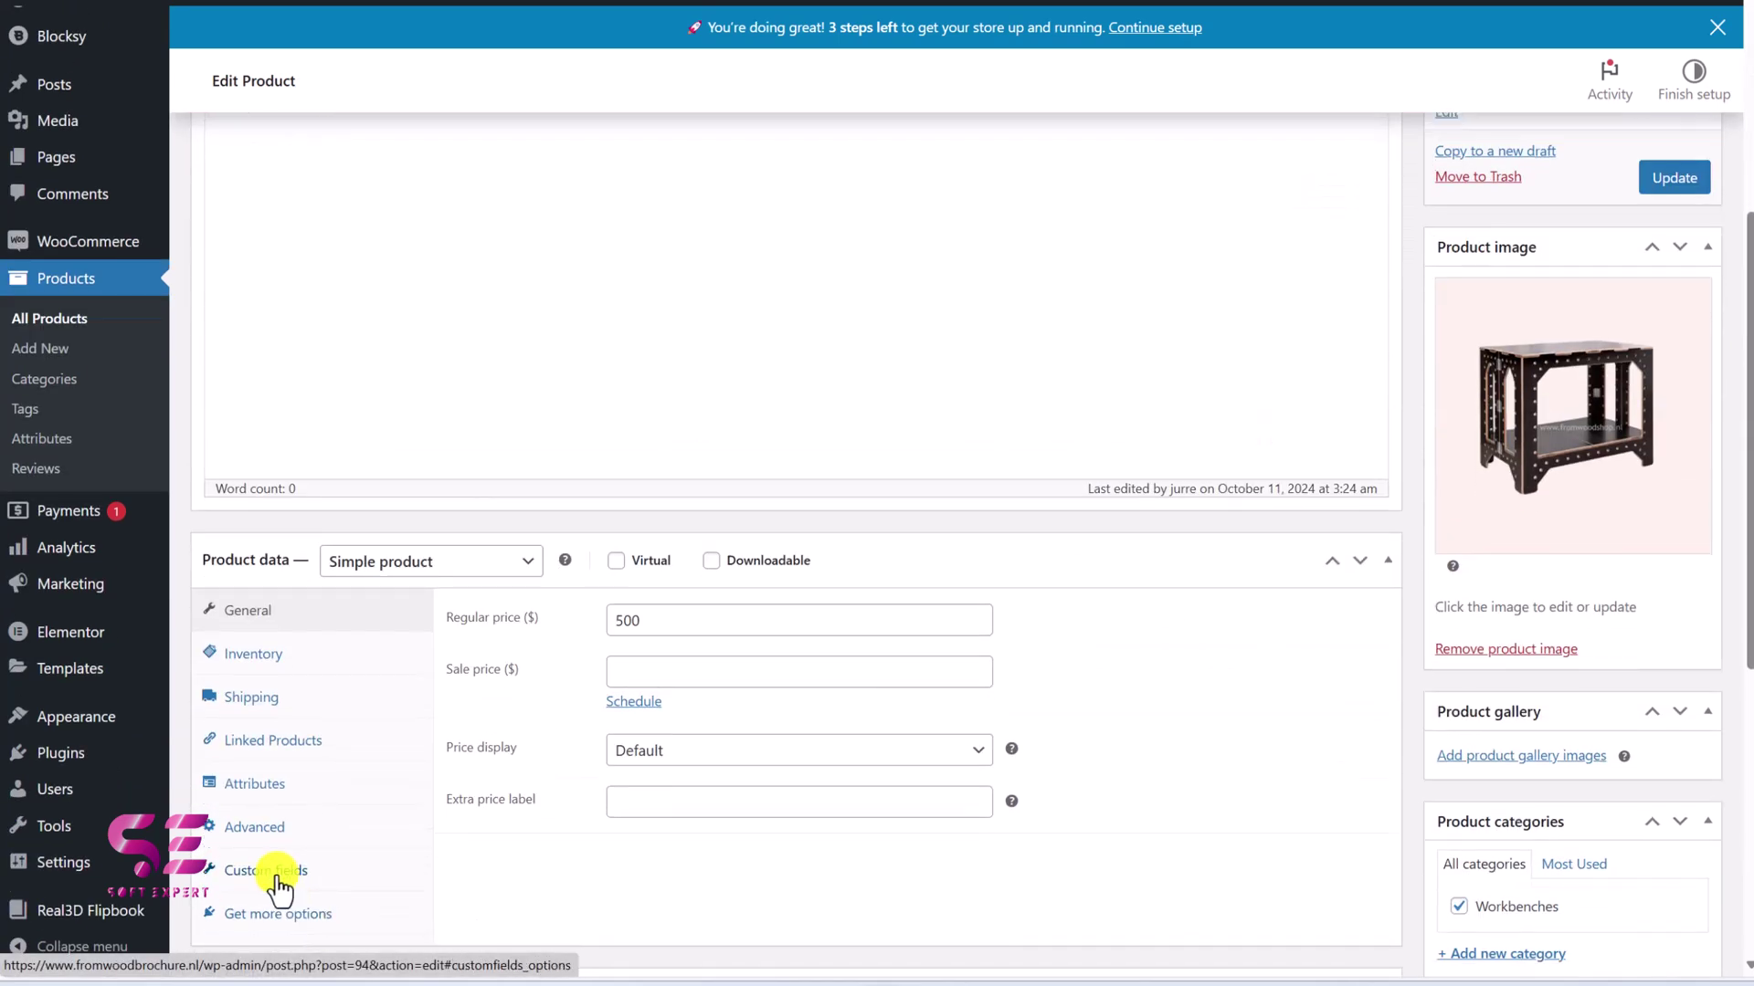
pyautogui.click(279, 884)
pyautogui.click(1302, 616)
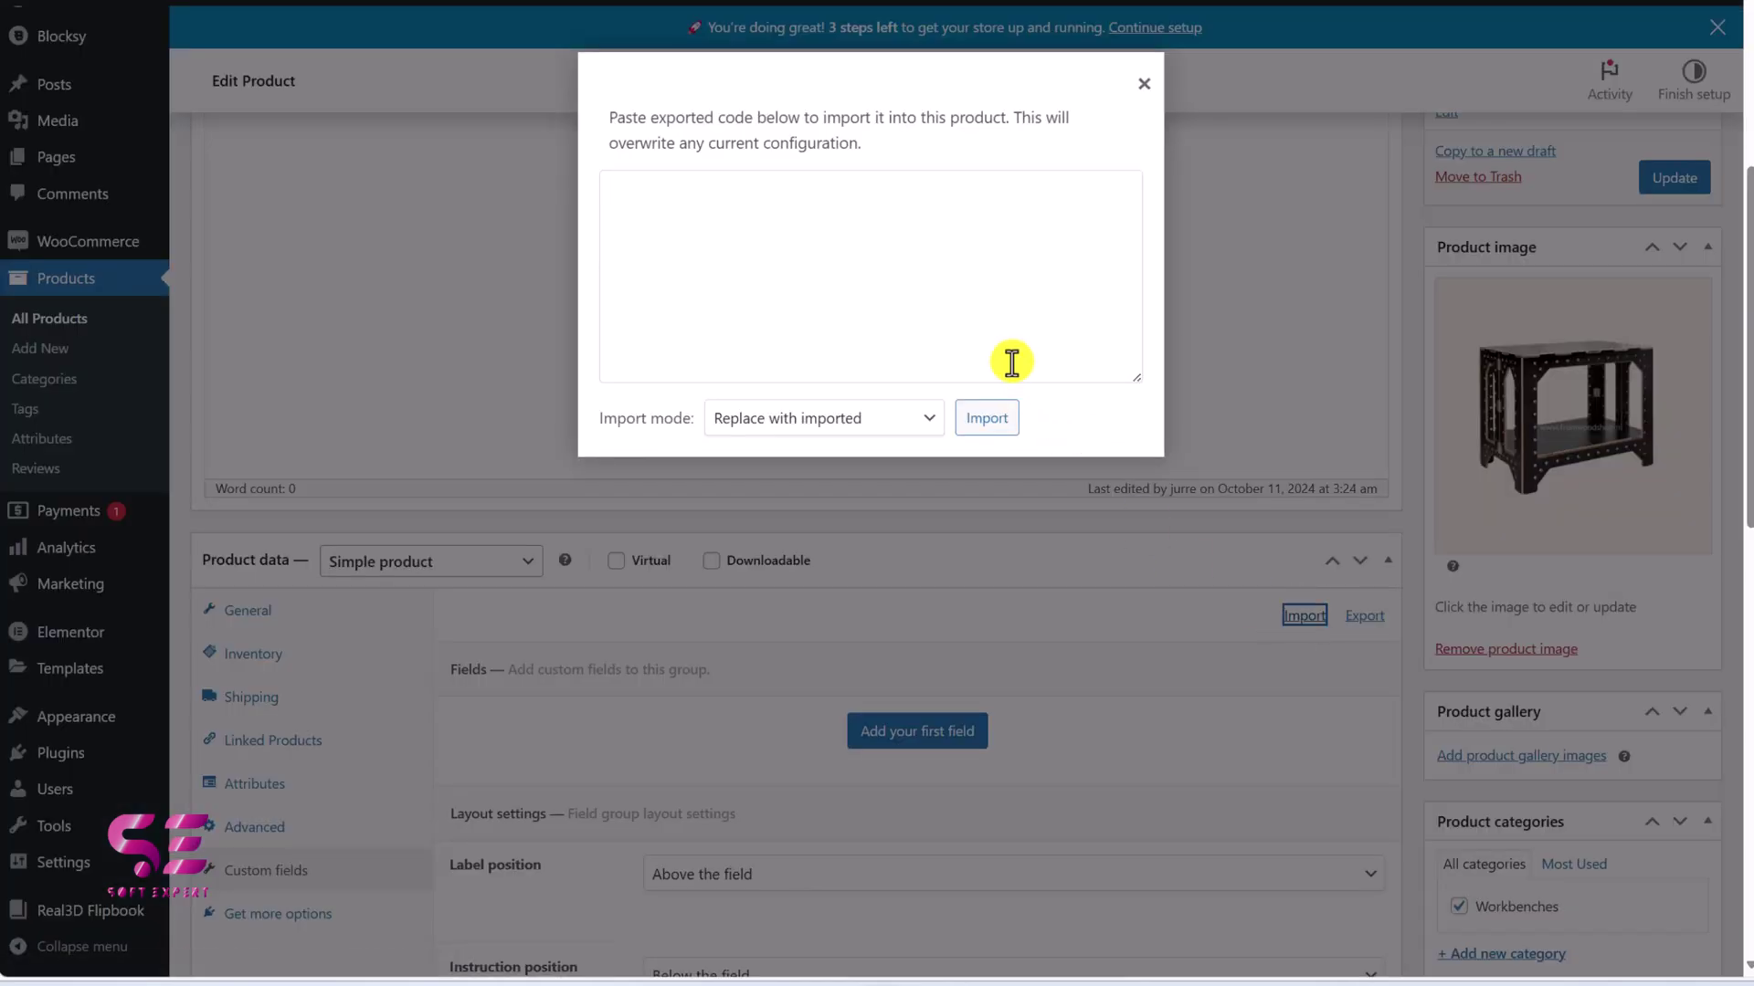
pyautogui.click(981, 316)
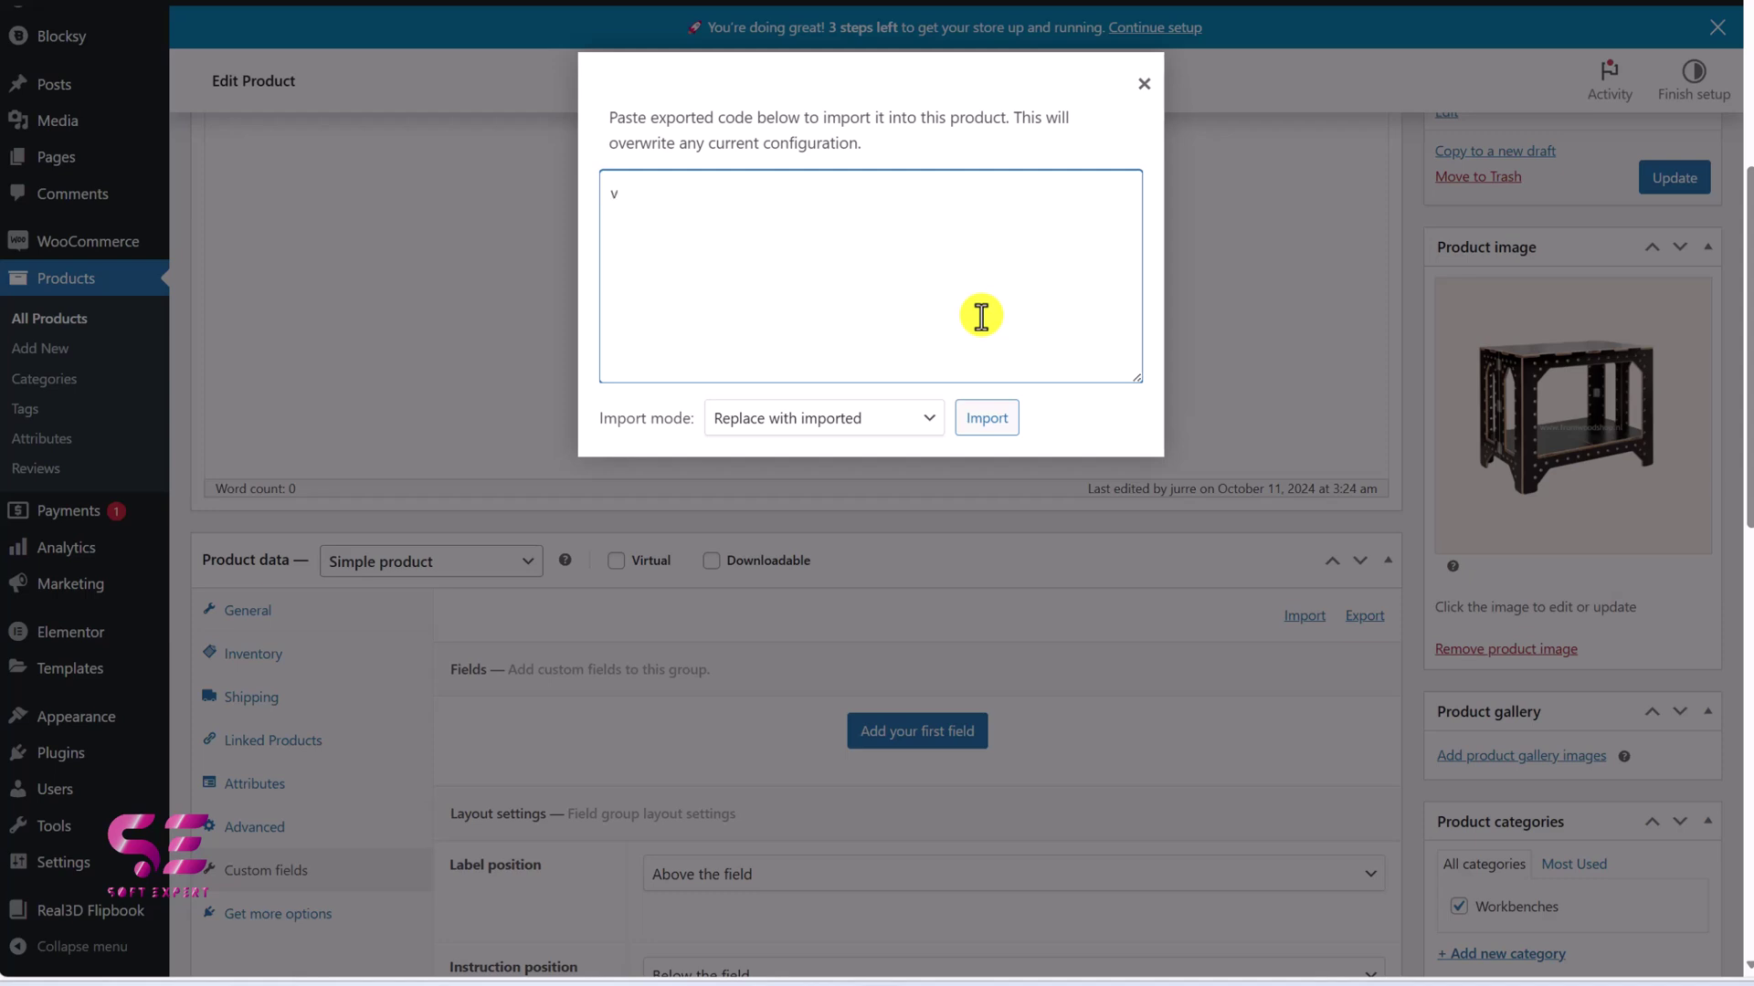
pyautogui.hotkey('ctrl', 'v')
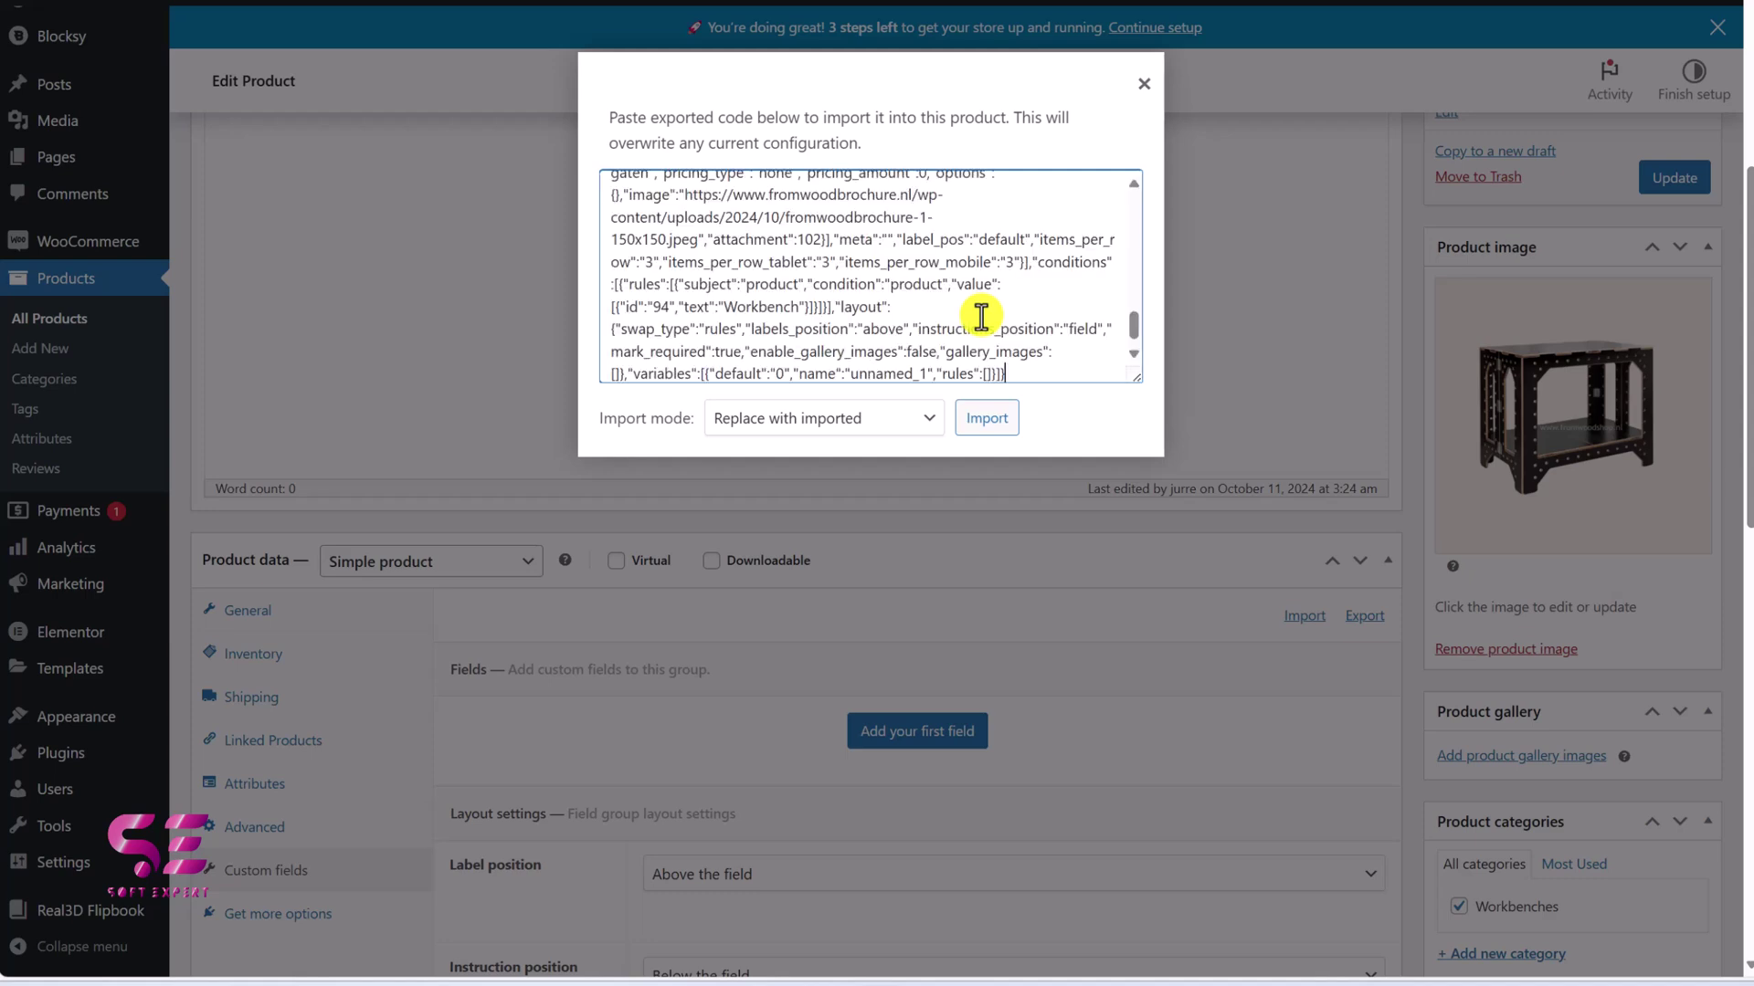
pyautogui.click(986, 420)
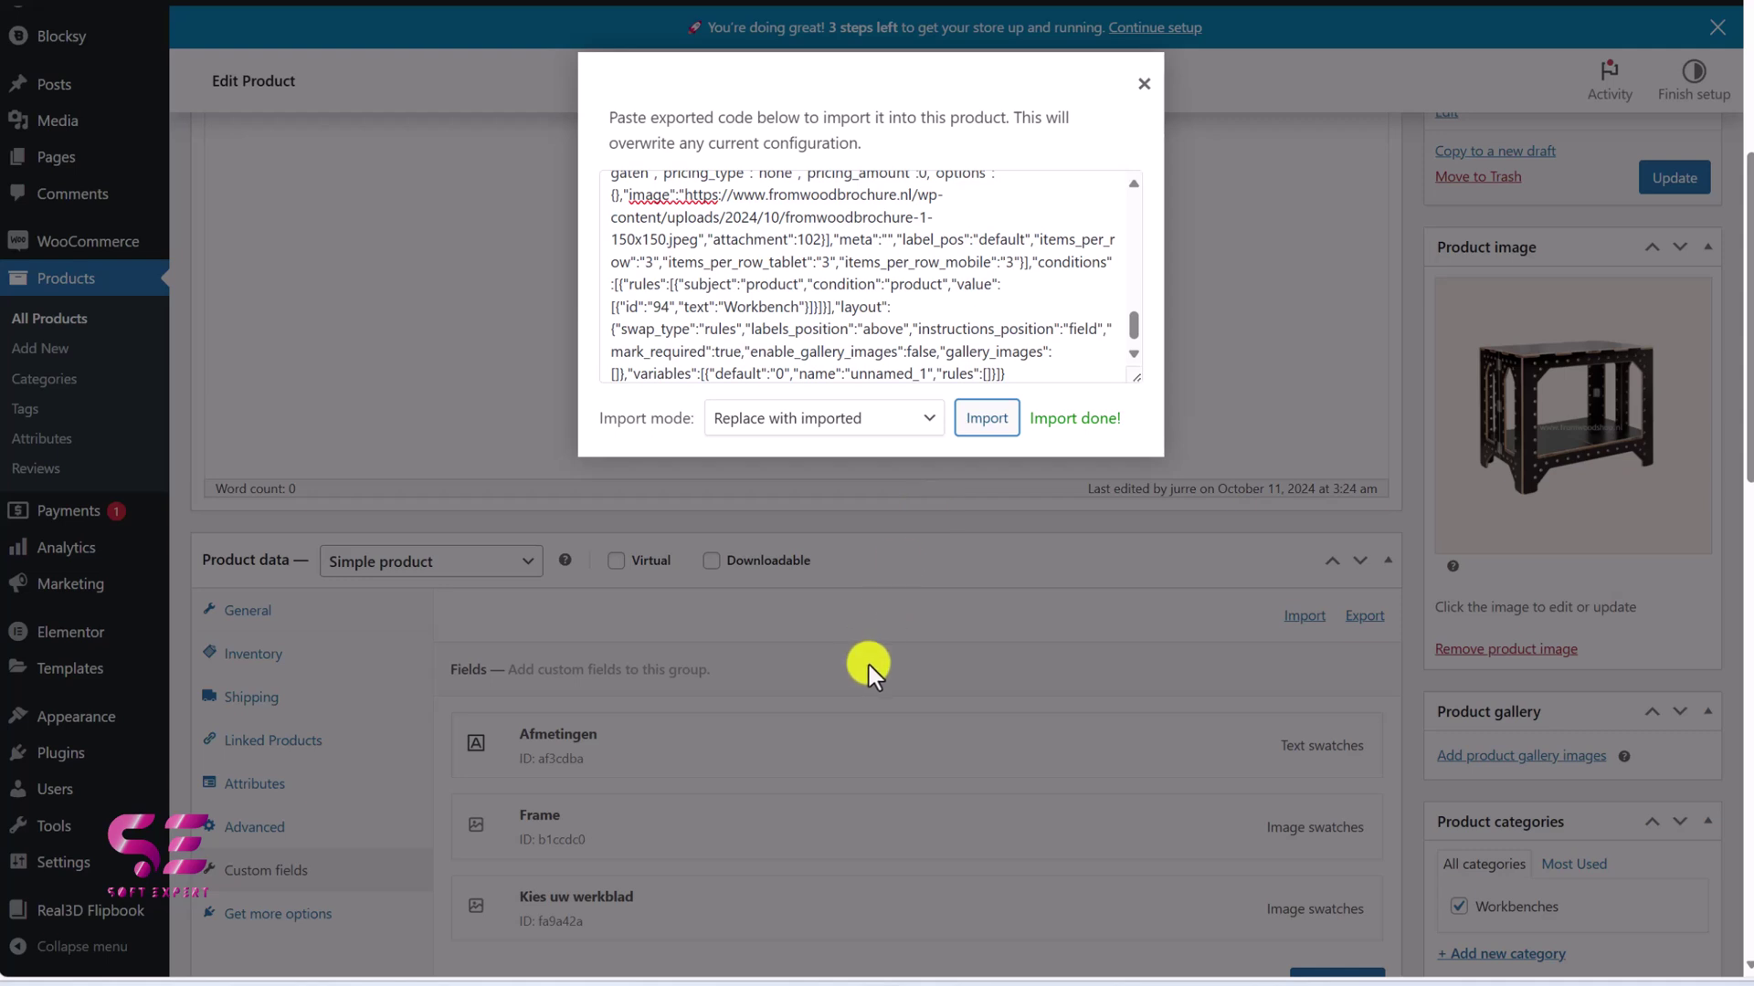
pyautogui.click(1144, 100)
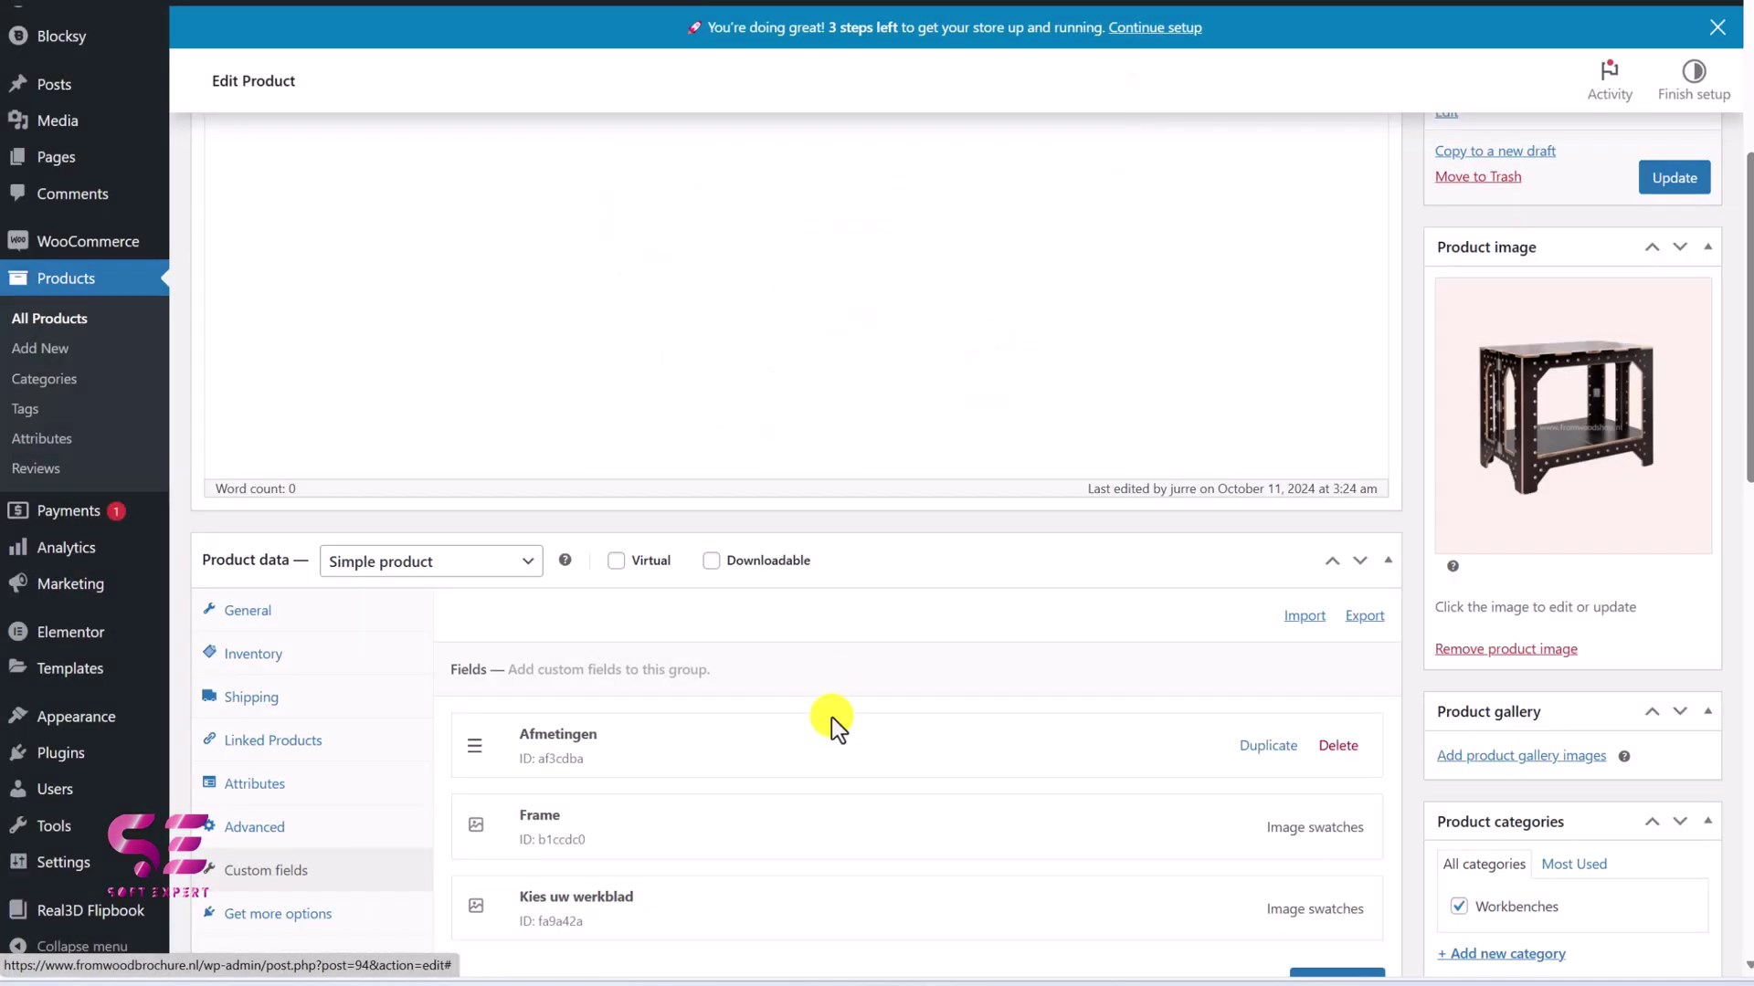
# Delete the imported Afmetingen, Frame and Kies uw werkblad fields and update the product.
pyautogui.scroll(-1, 834, 724)
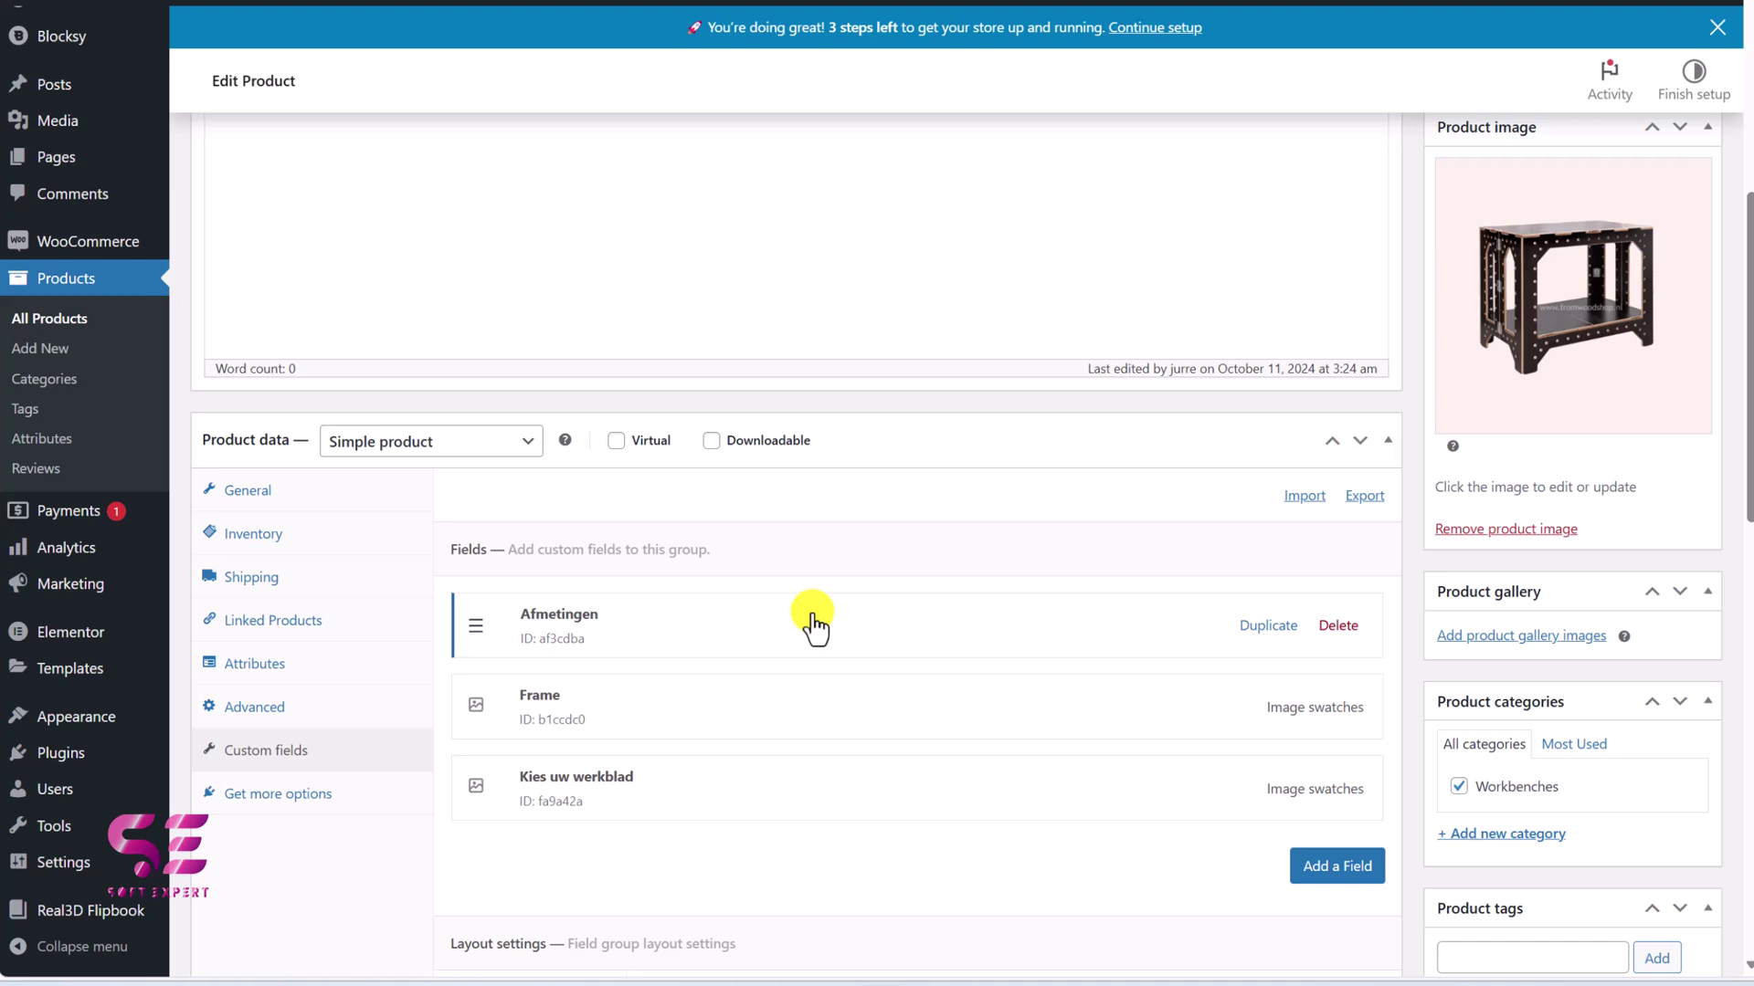
pyautogui.click(1341, 626)
pyautogui.click(1341, 627)
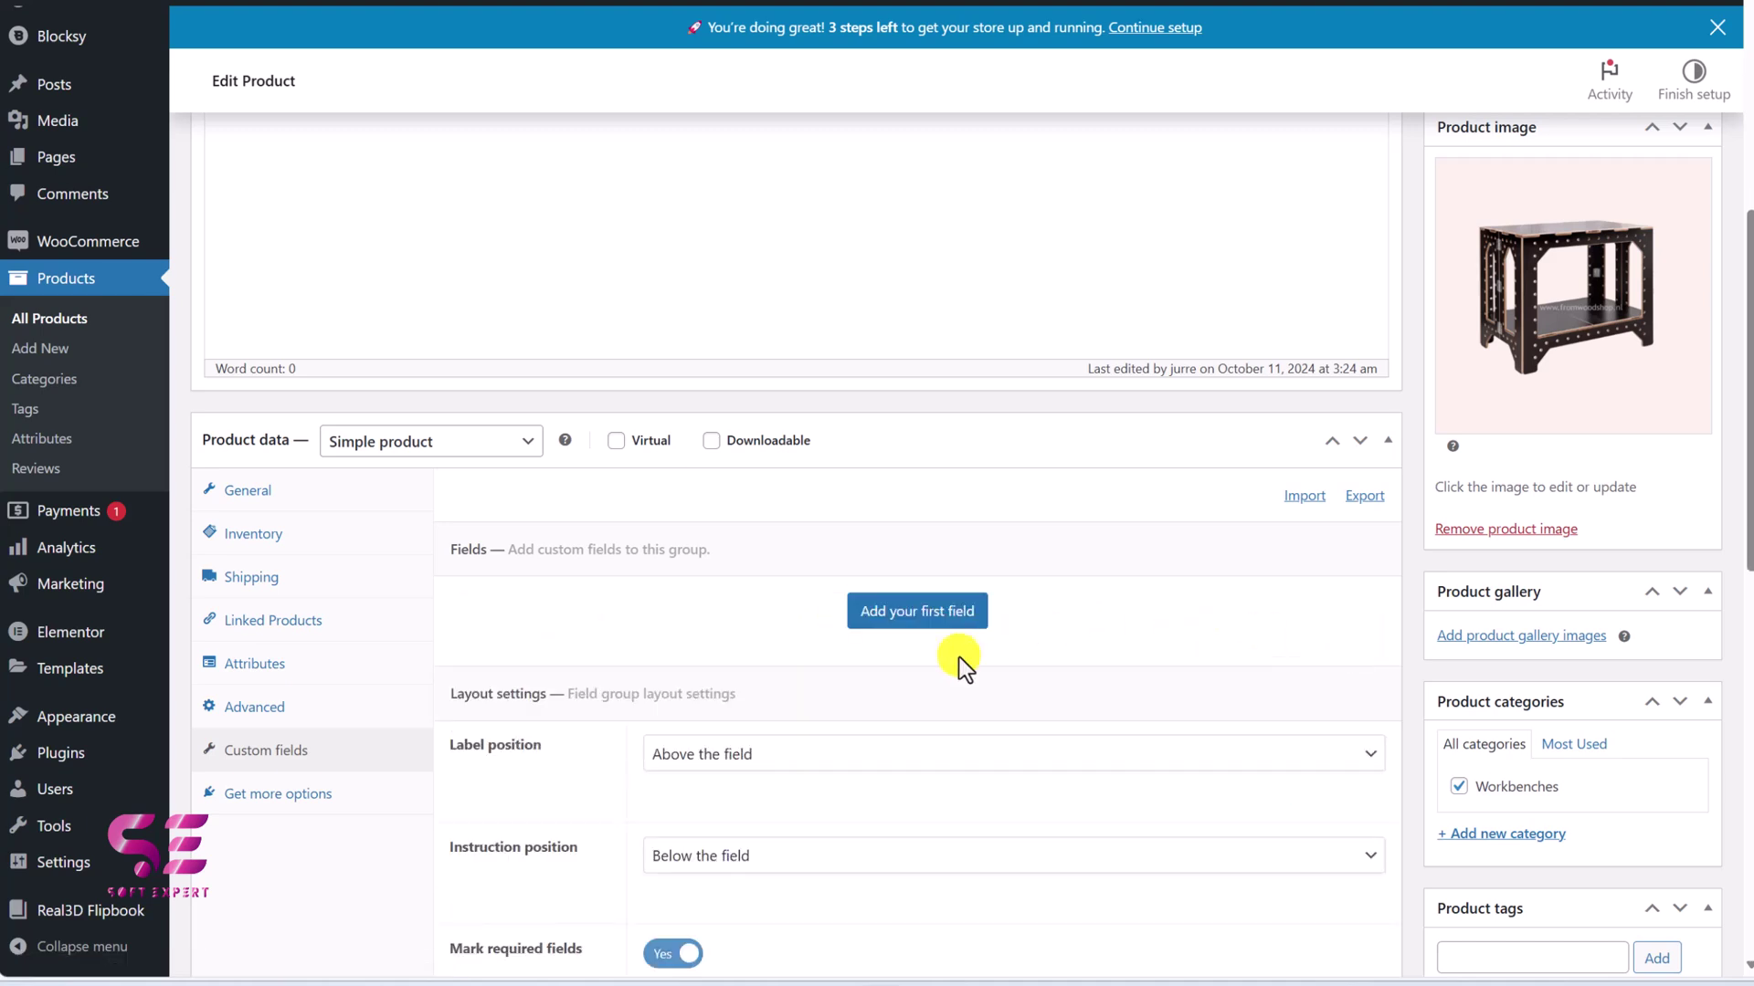
pyautogui.scroll(3, 946, 430)
pyautogui.click(1691, 367)
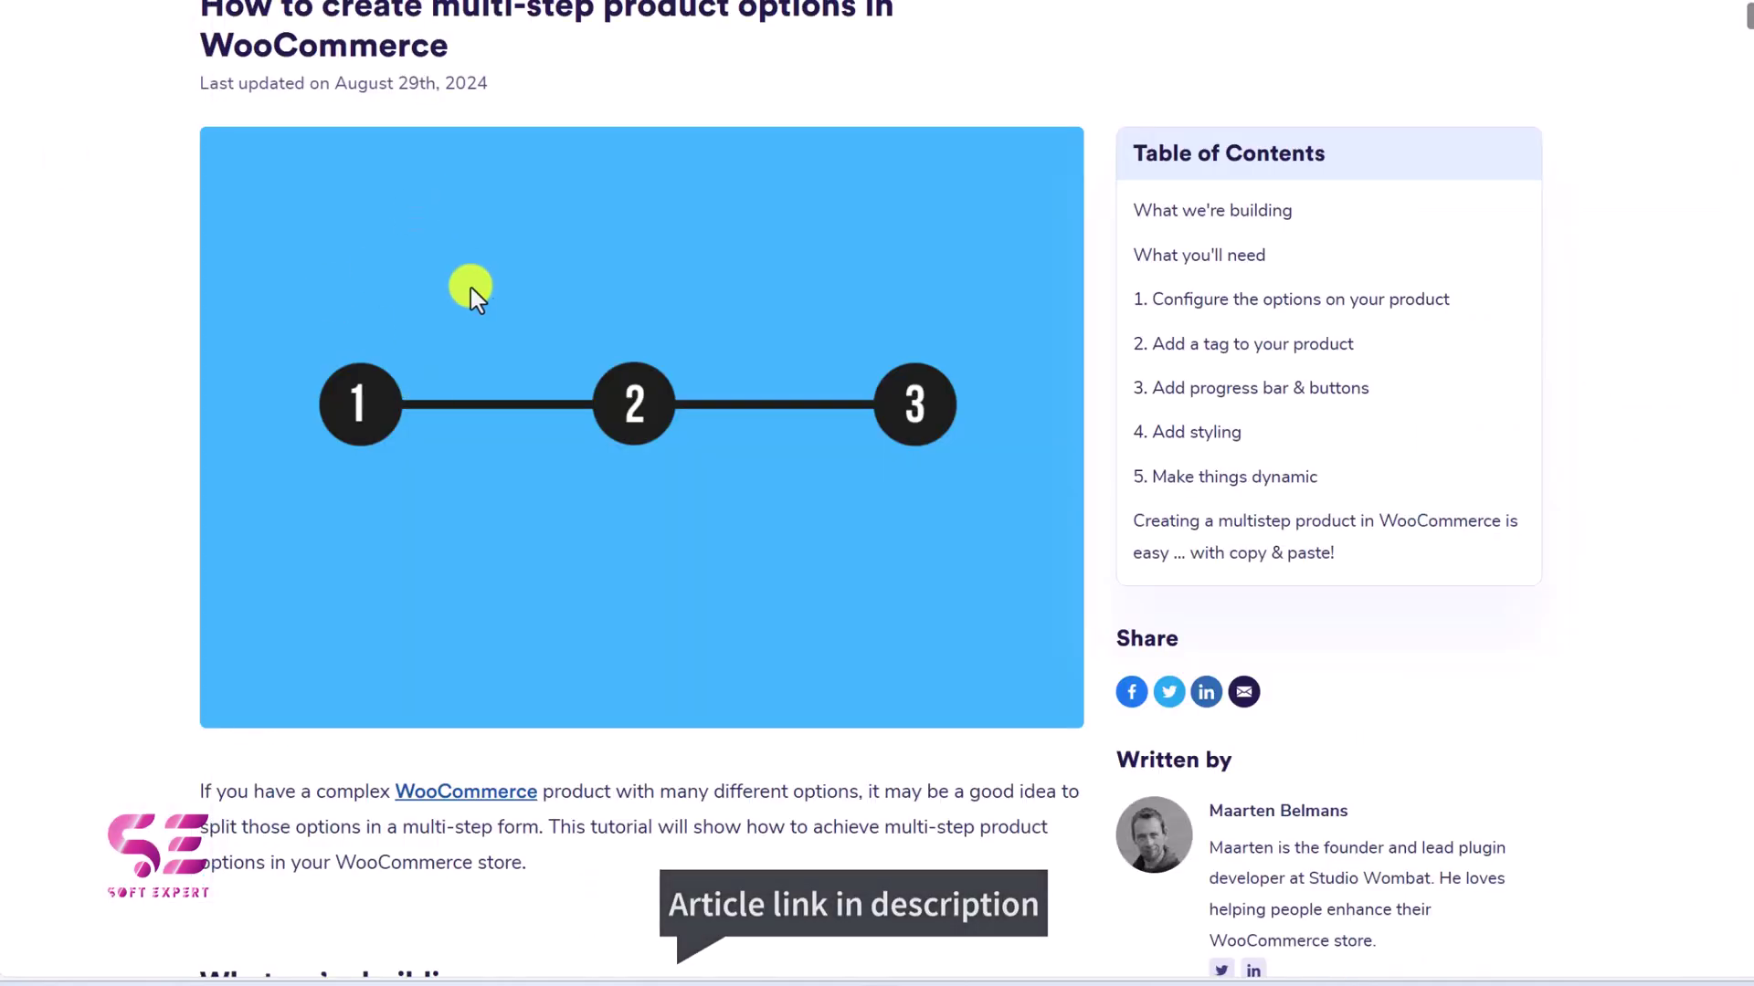
# Scroll the tutorial to the paragraph on adding sections with the class name step.
pyautogui.scroll(-8, 470, 288)
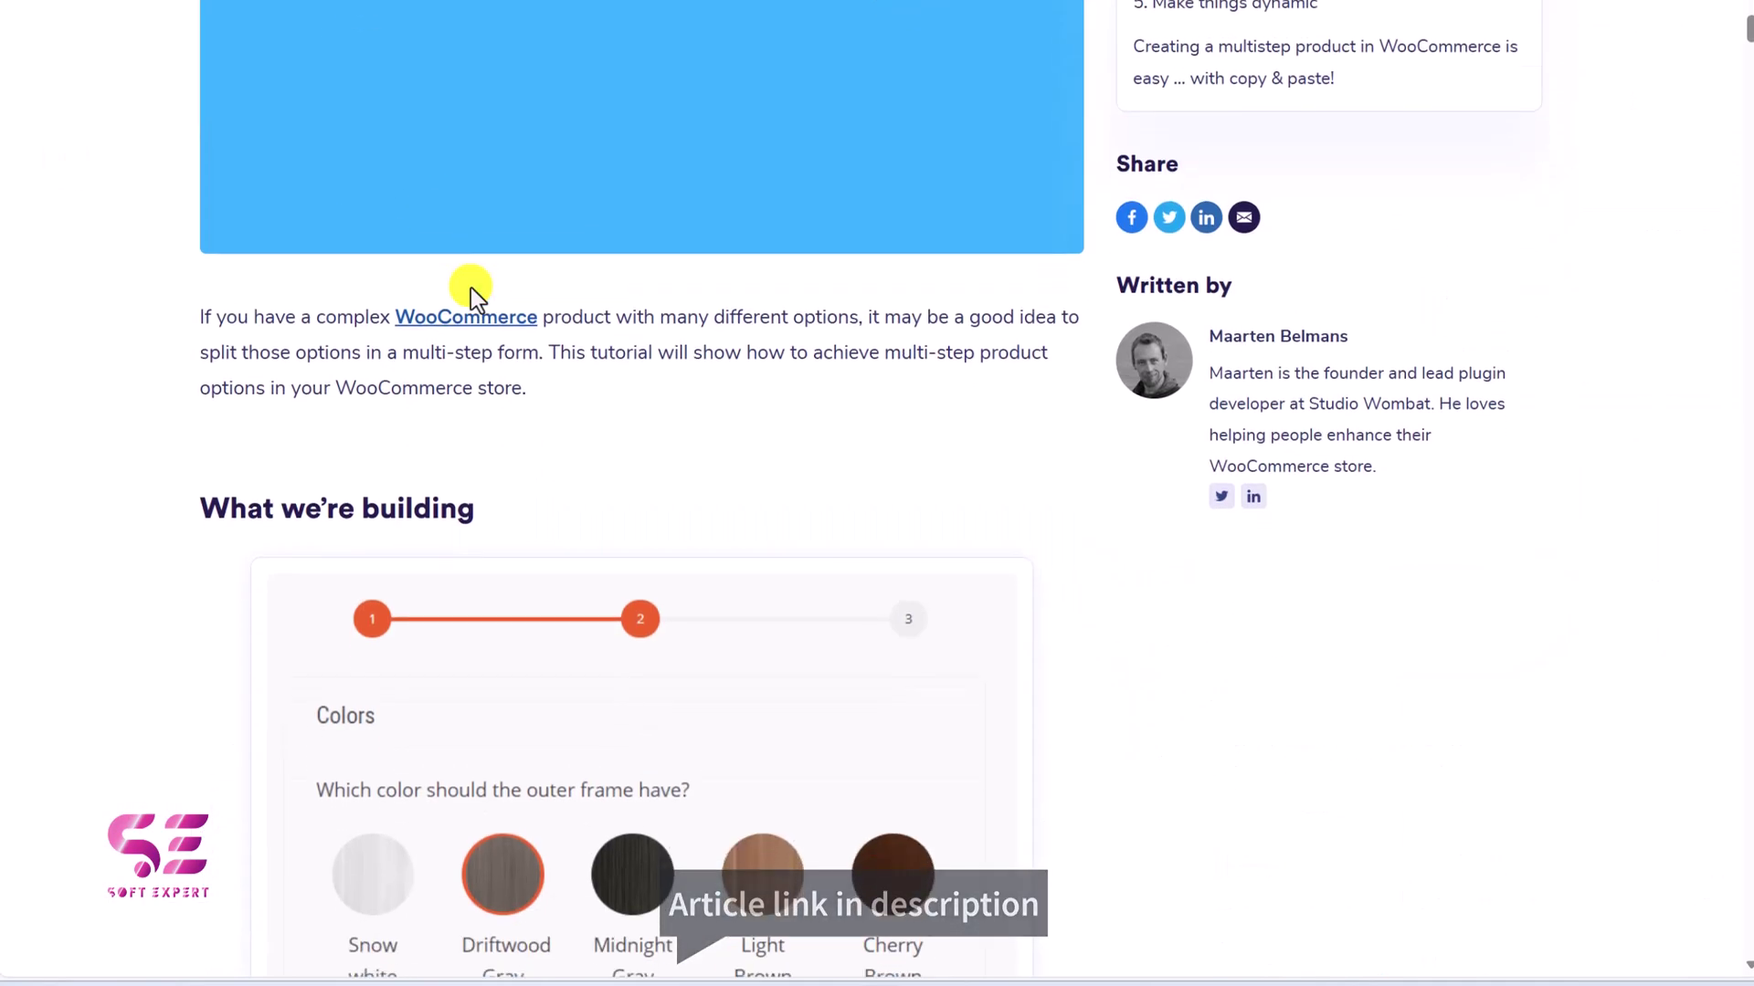
pyautogui.scroll(-13, 427, 463)
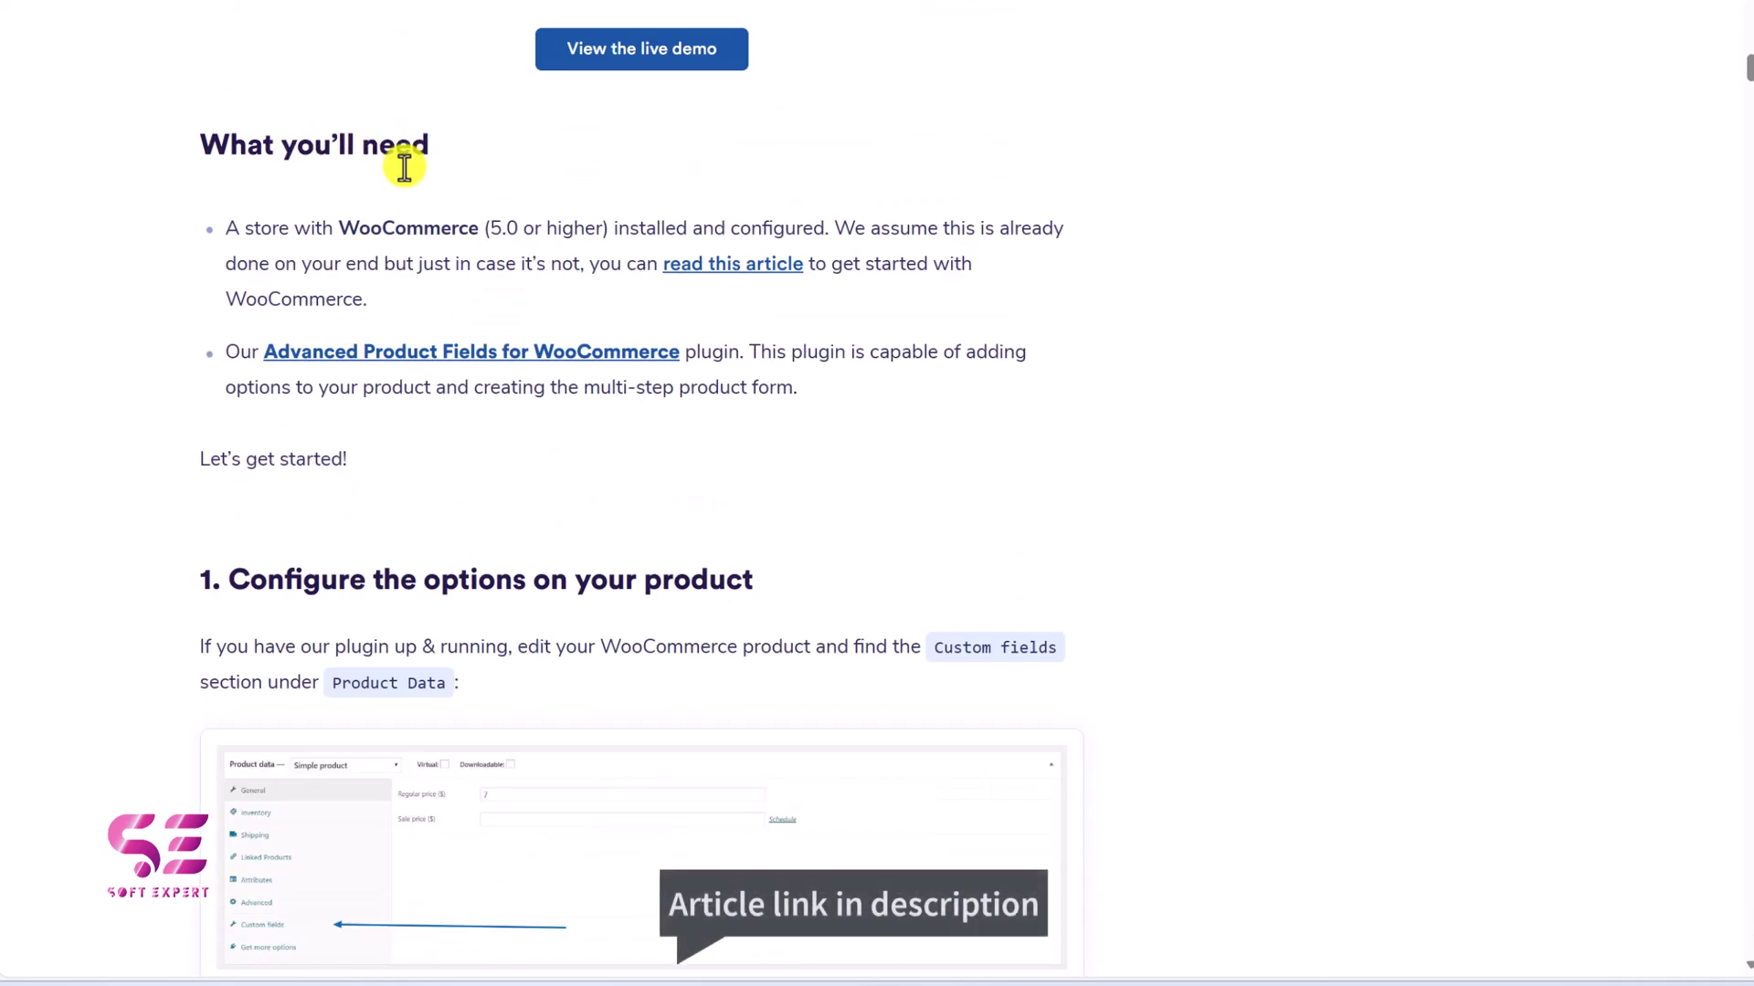
pyautogui.scroll(-2, 423, 256)
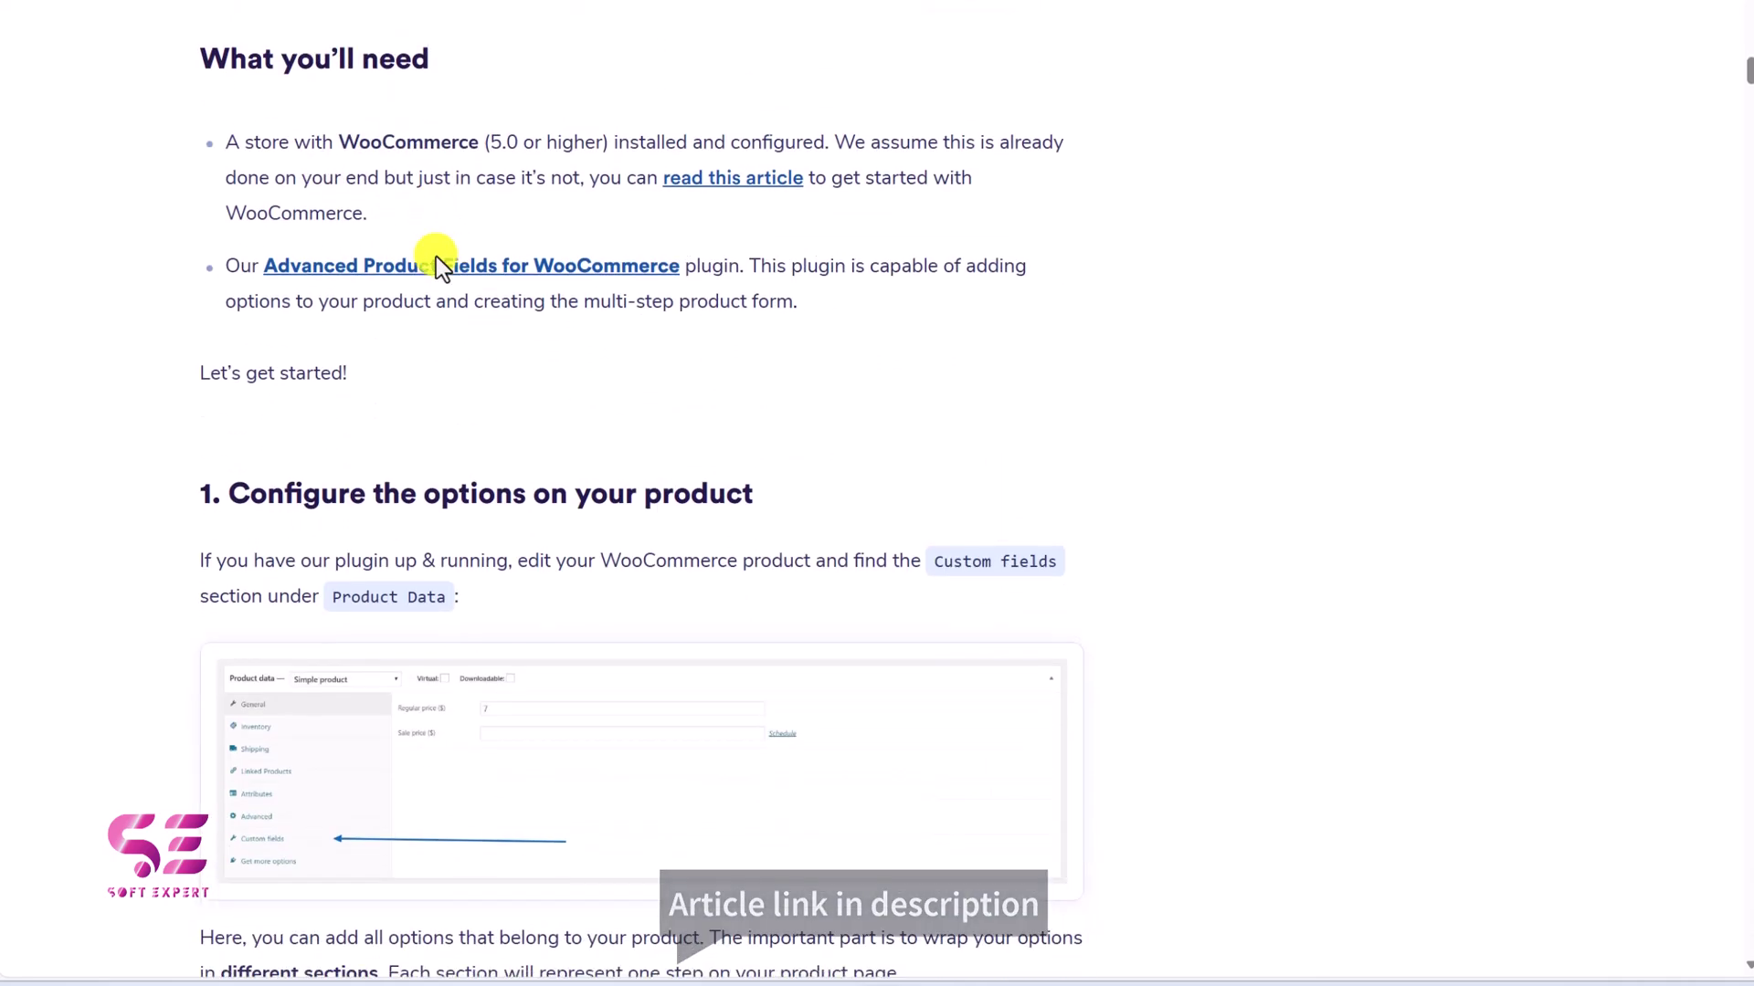
pyautogui.scroll(-4, 429, 269)
pyautogui.moveTo(303, 88); pyautogui.dragTo(464, 71)
pyautogui.click(464, 71)
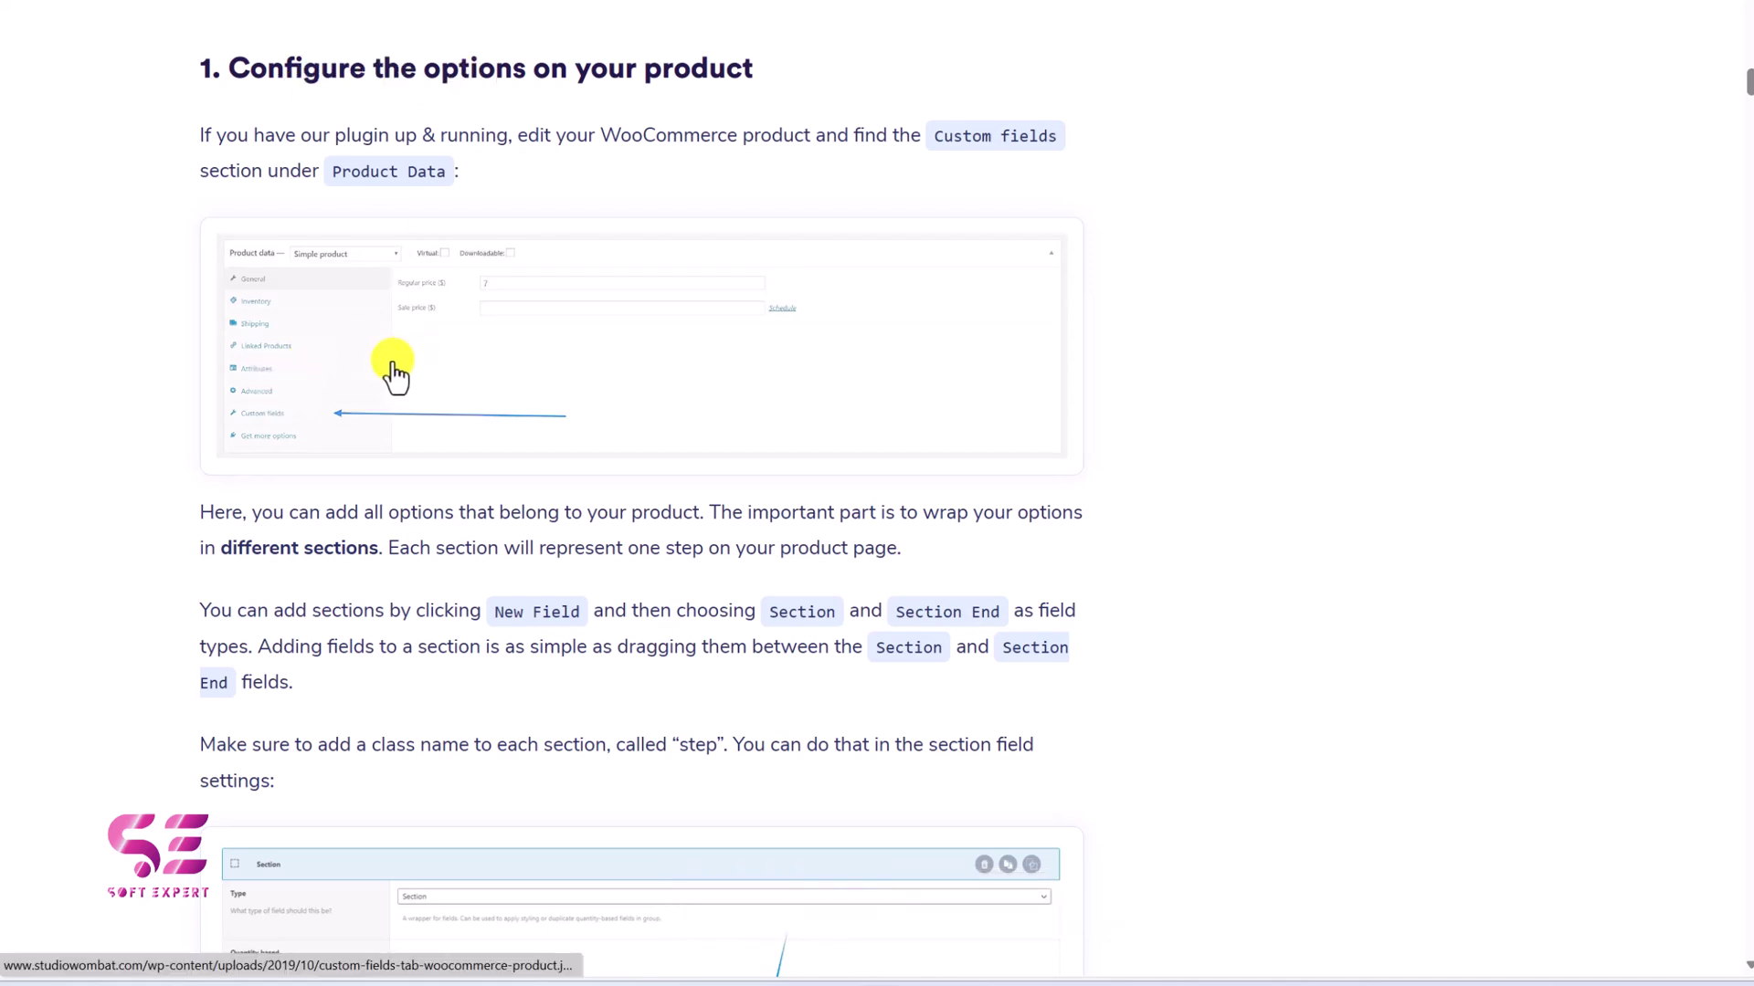
pyautogui.scroll(-1, 484, 384)
pyautogui.scroll(-5, 488, 401)
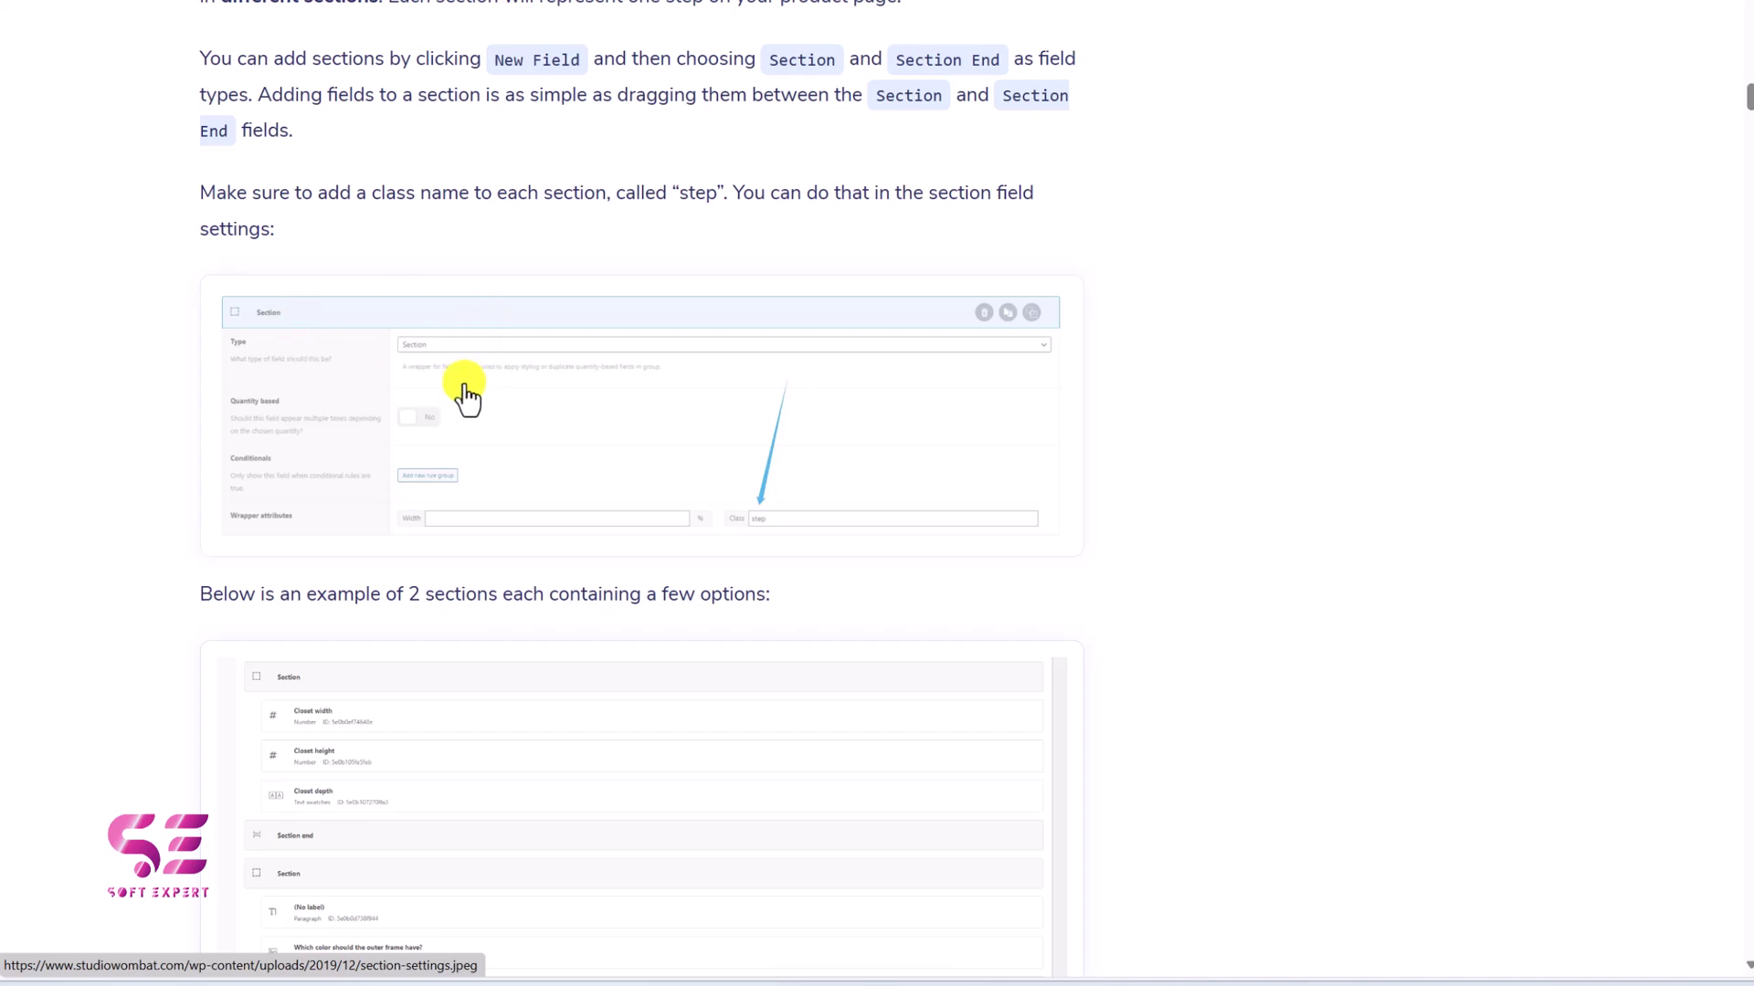
pyautogui.scroll(-2, 466, 393)
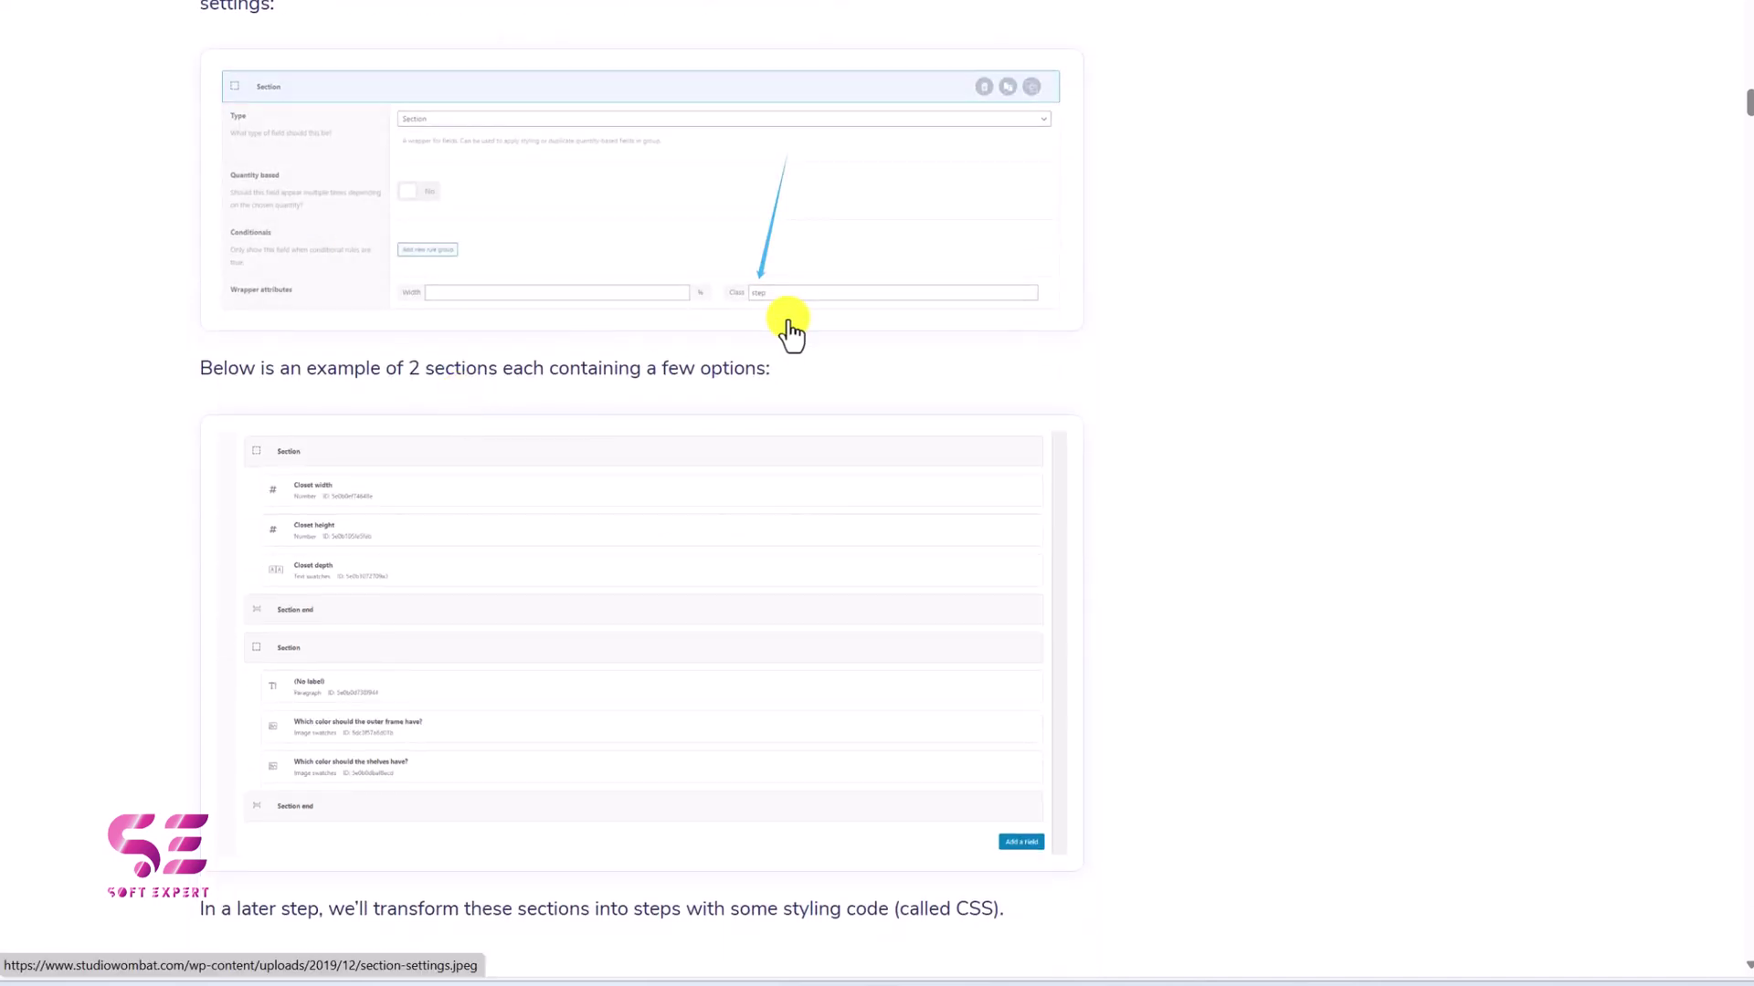
pyautogui.scroll(-7, 791, 333)
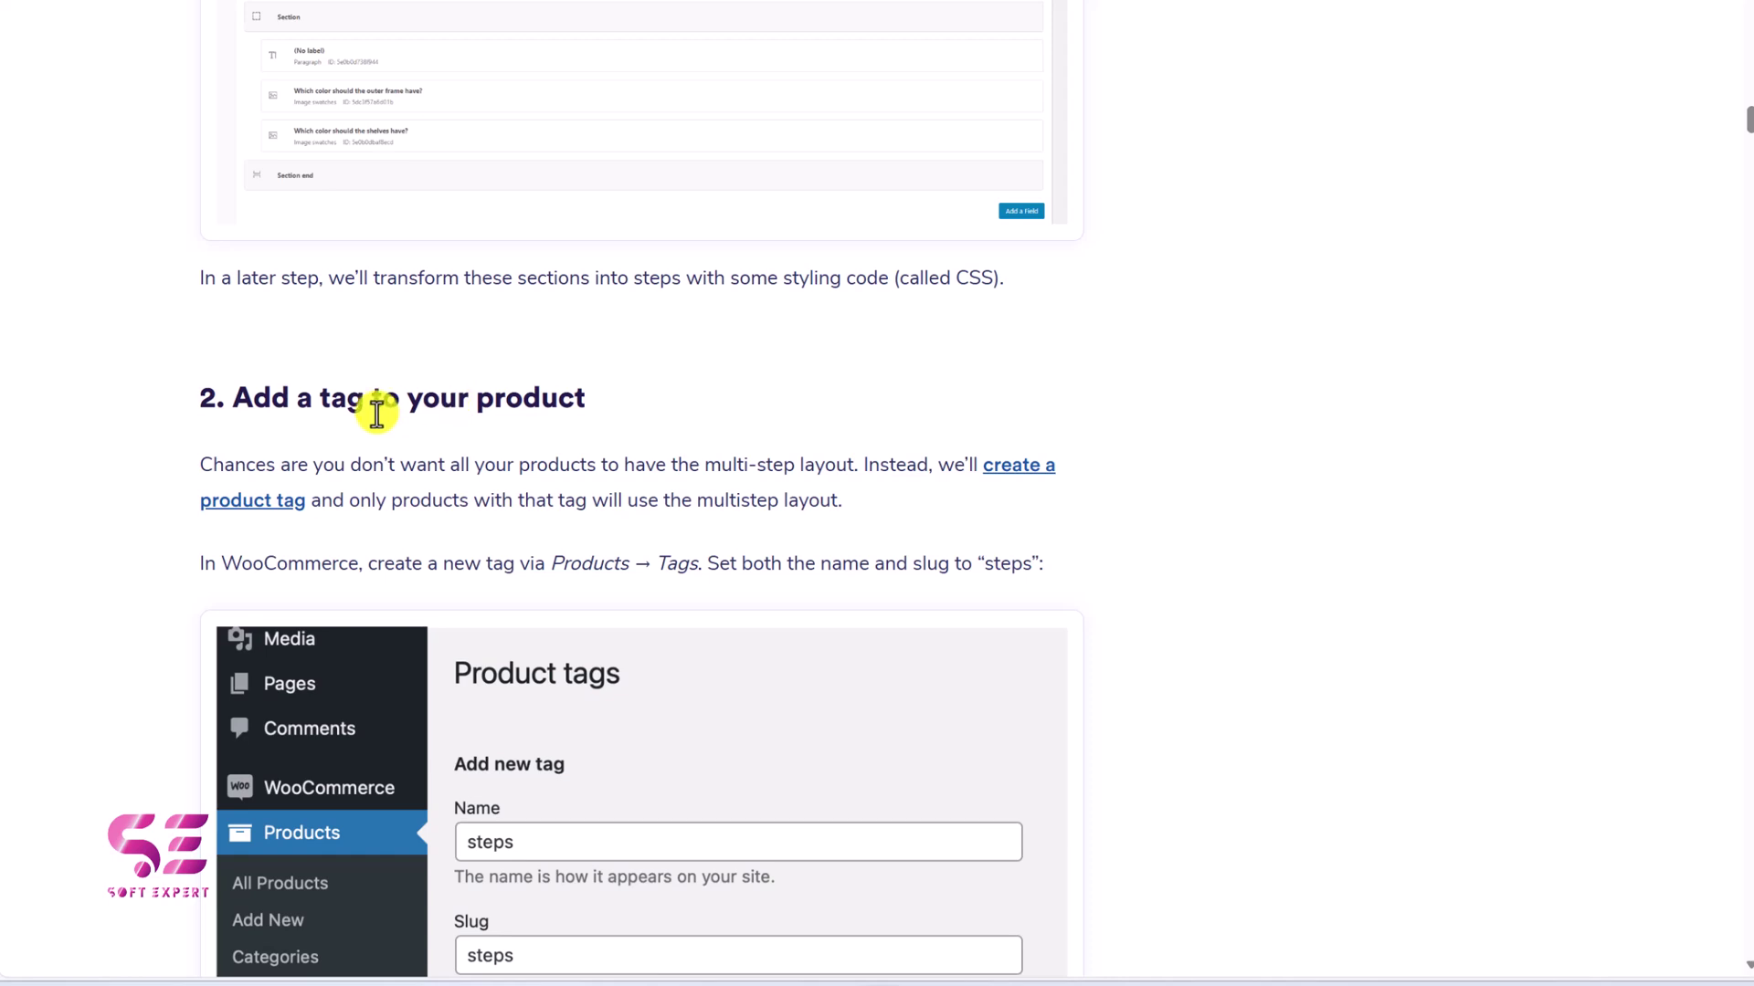
pyautogui.scroll(10, 528, 410)
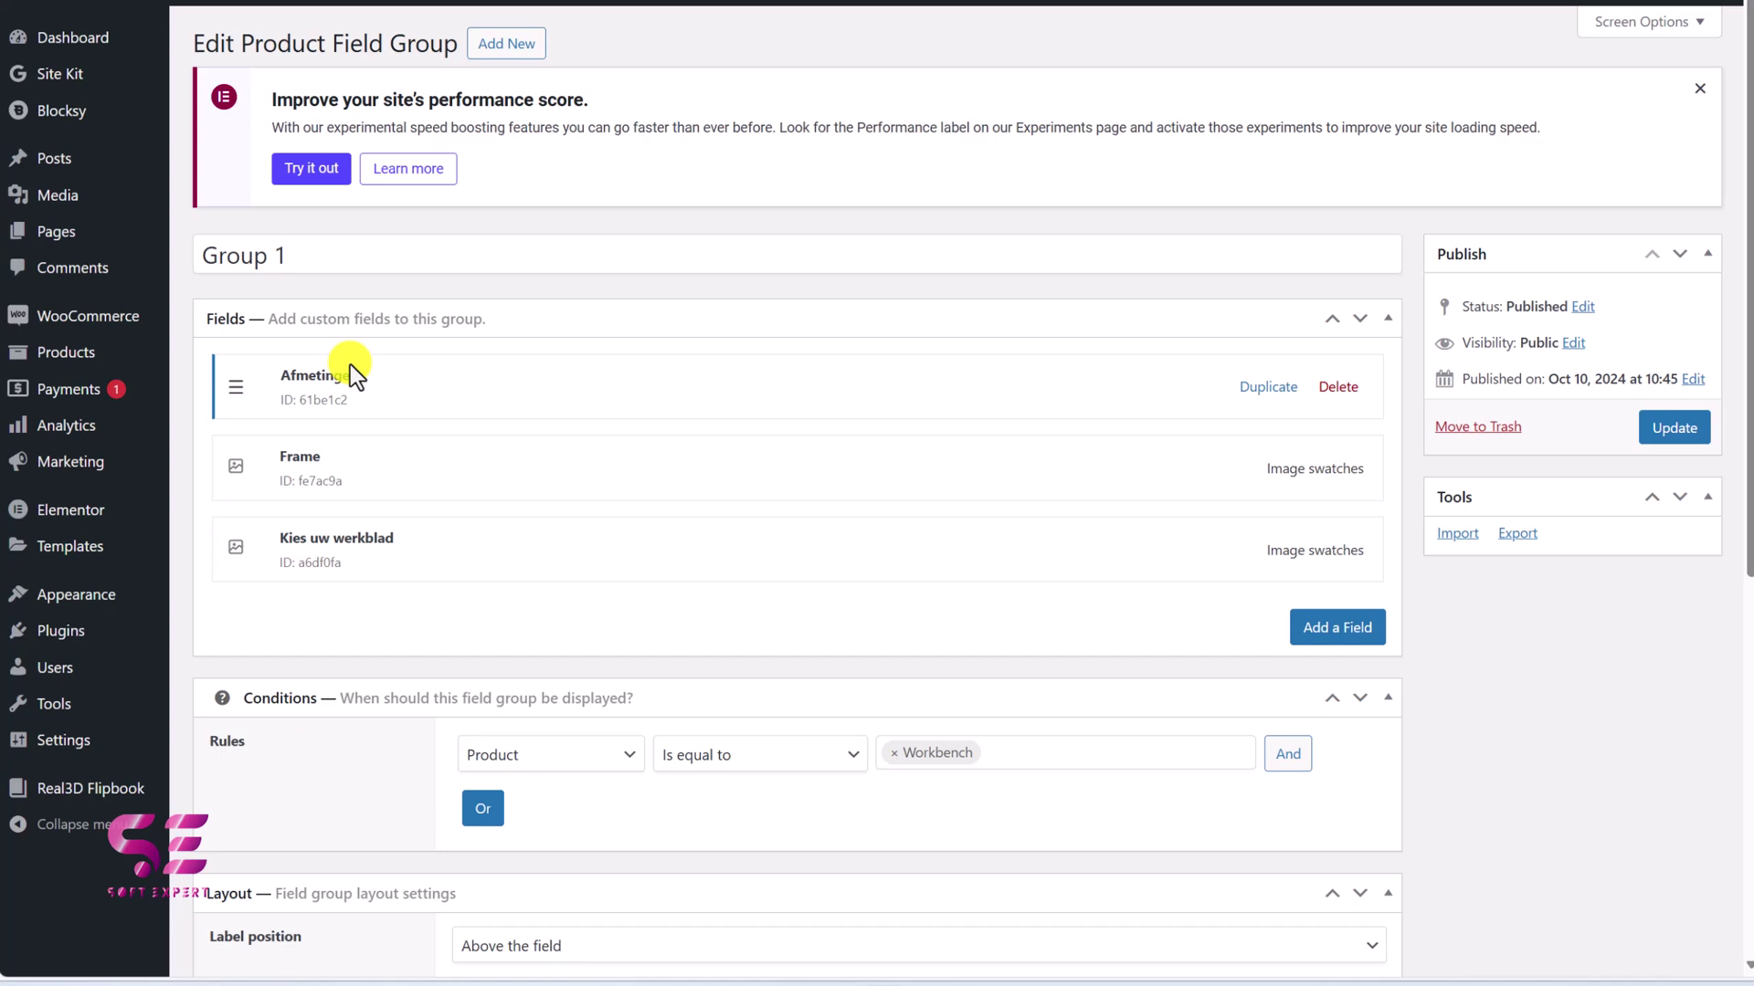
# Add a Section field and move it to the top of Group 1's fields.
pyautogui.click(1333, 626)
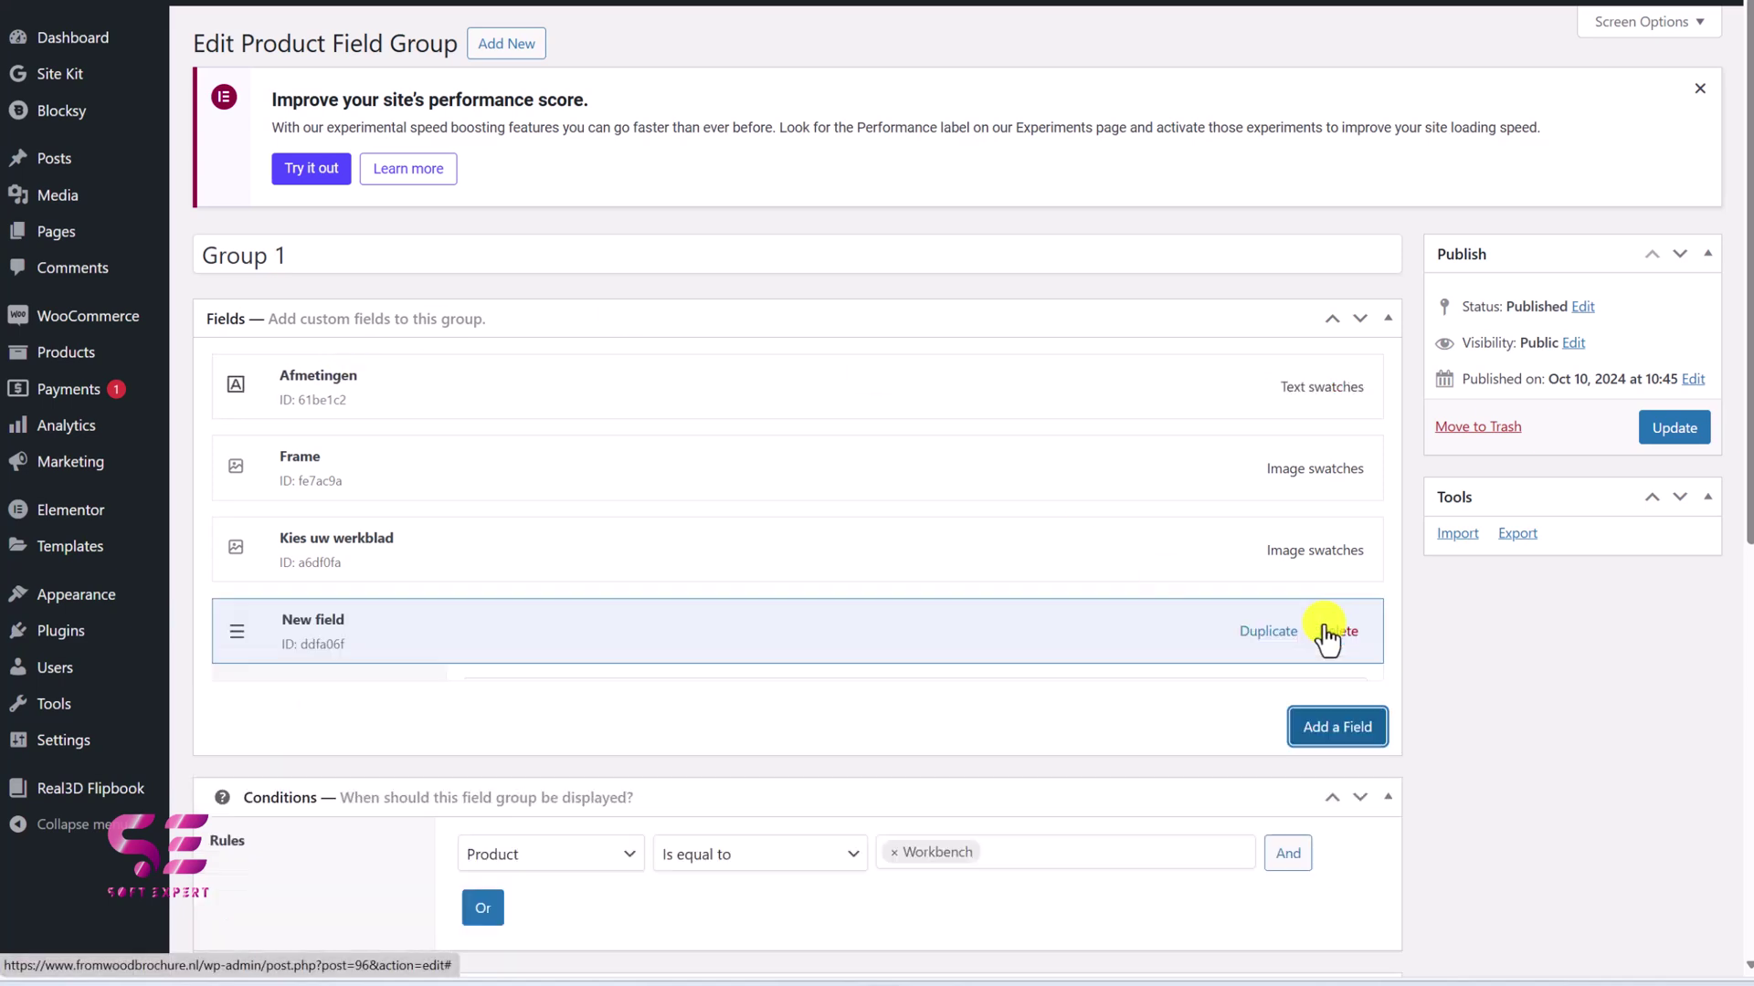
pyautogui.click(509, 699)
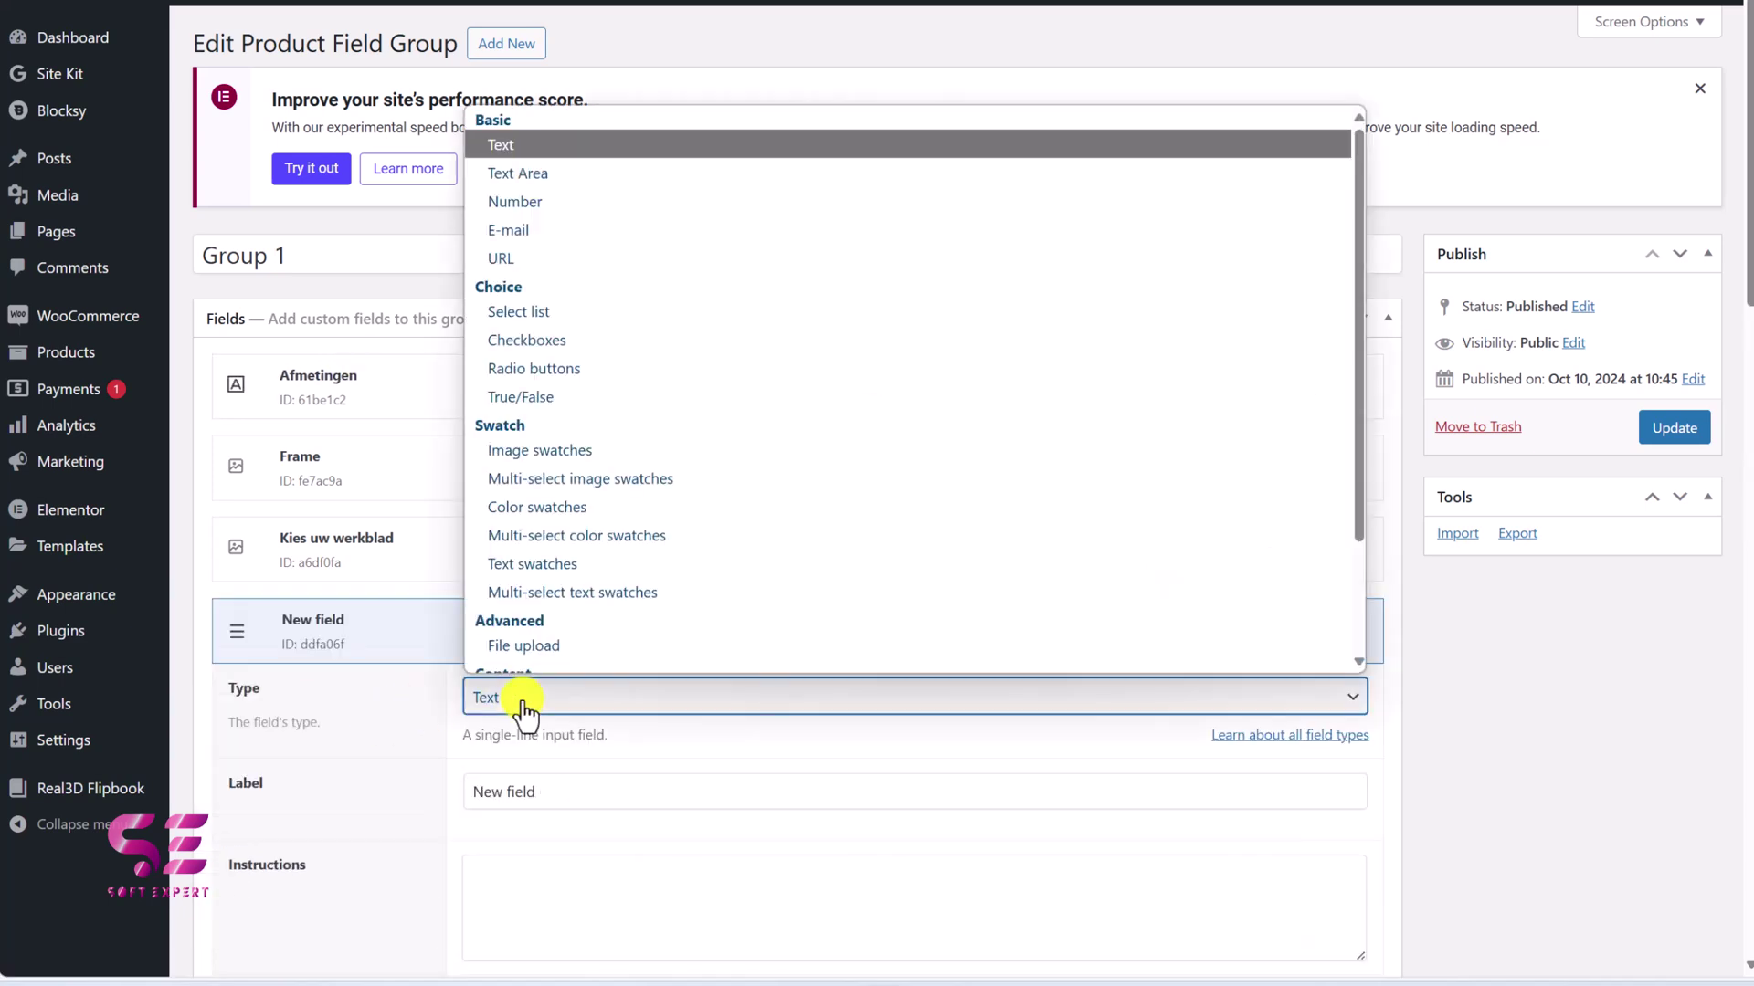
pyautogui.scroll(-3, 590, 601)
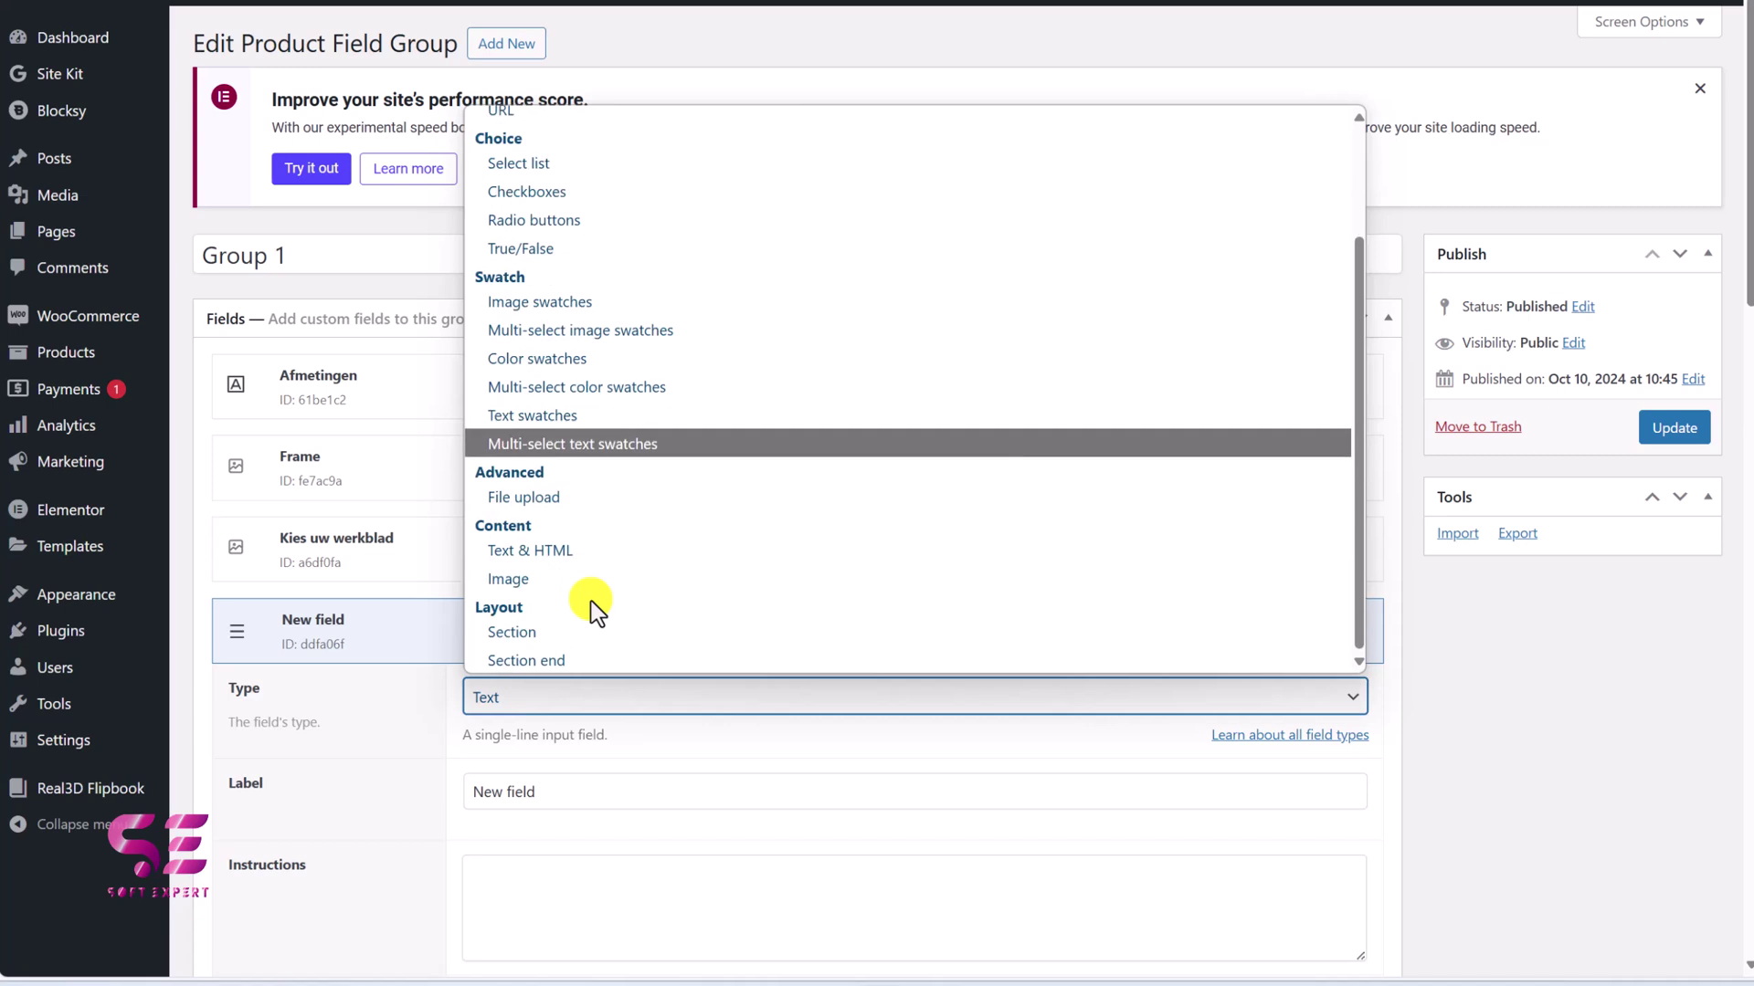
pyautogui.click(513, 633)
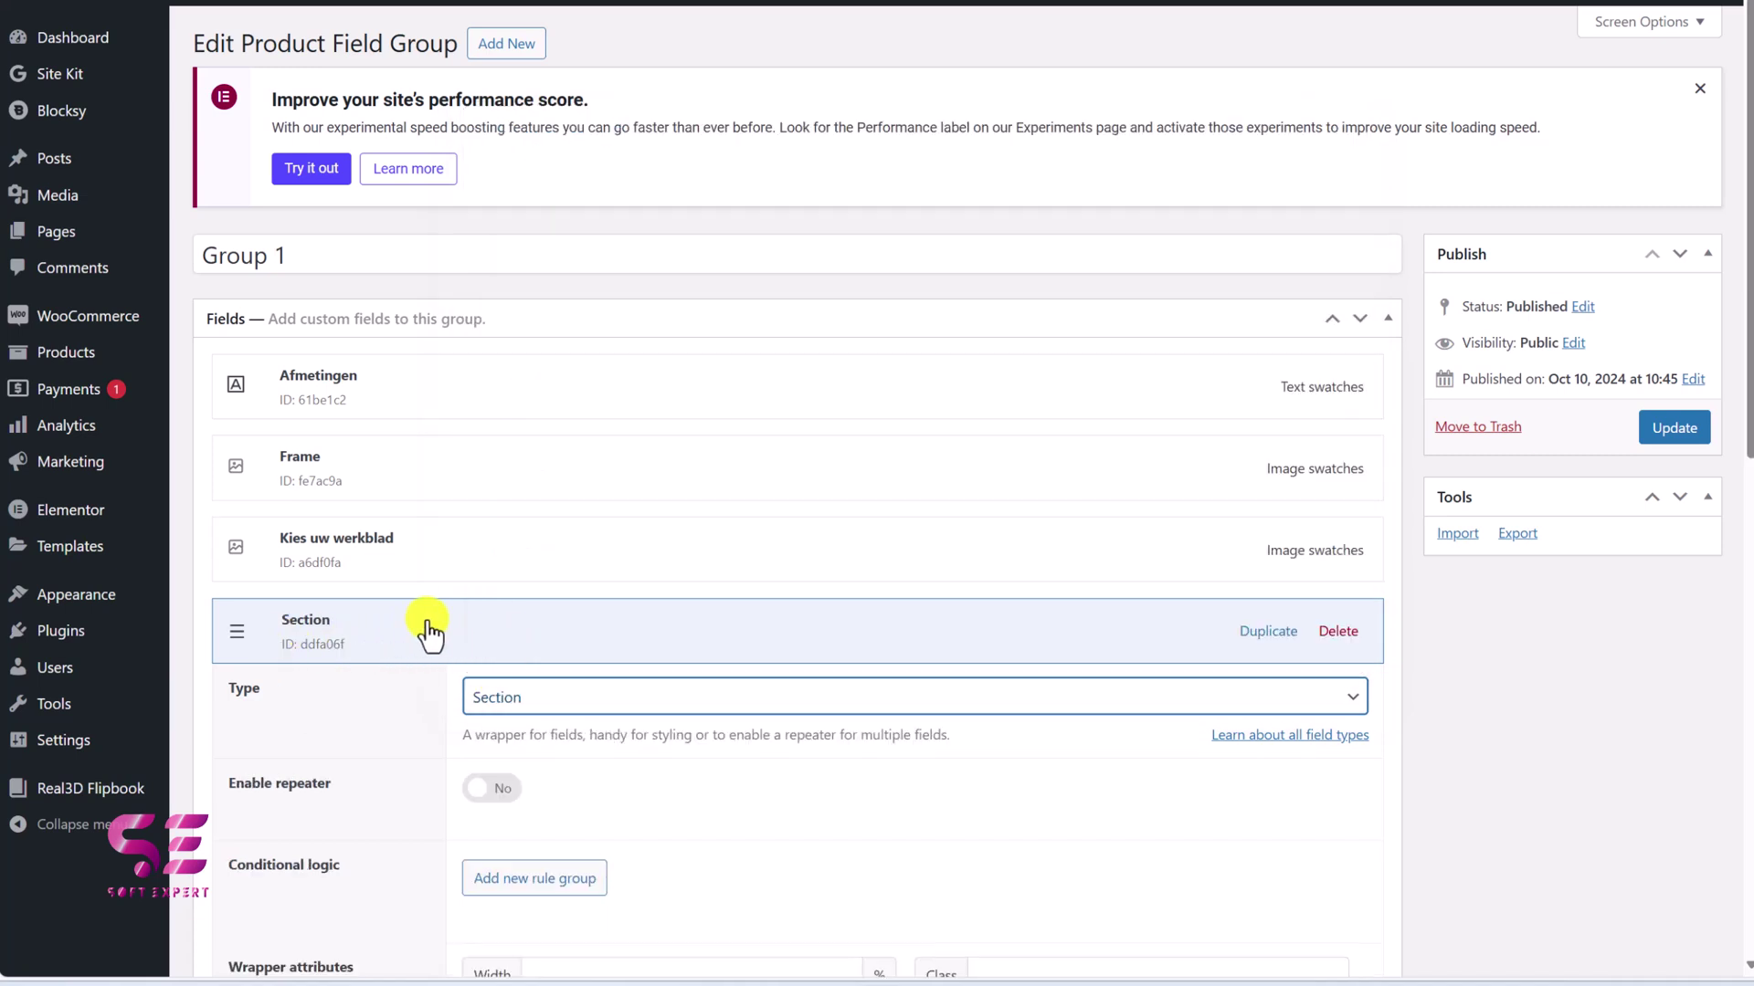
pyautogui.moveTo(250, 622); pyautogui.dragTo(260, 380)
pyautogui.click(1049, 407)
pyautogui.scroll(-1, 721, 456)
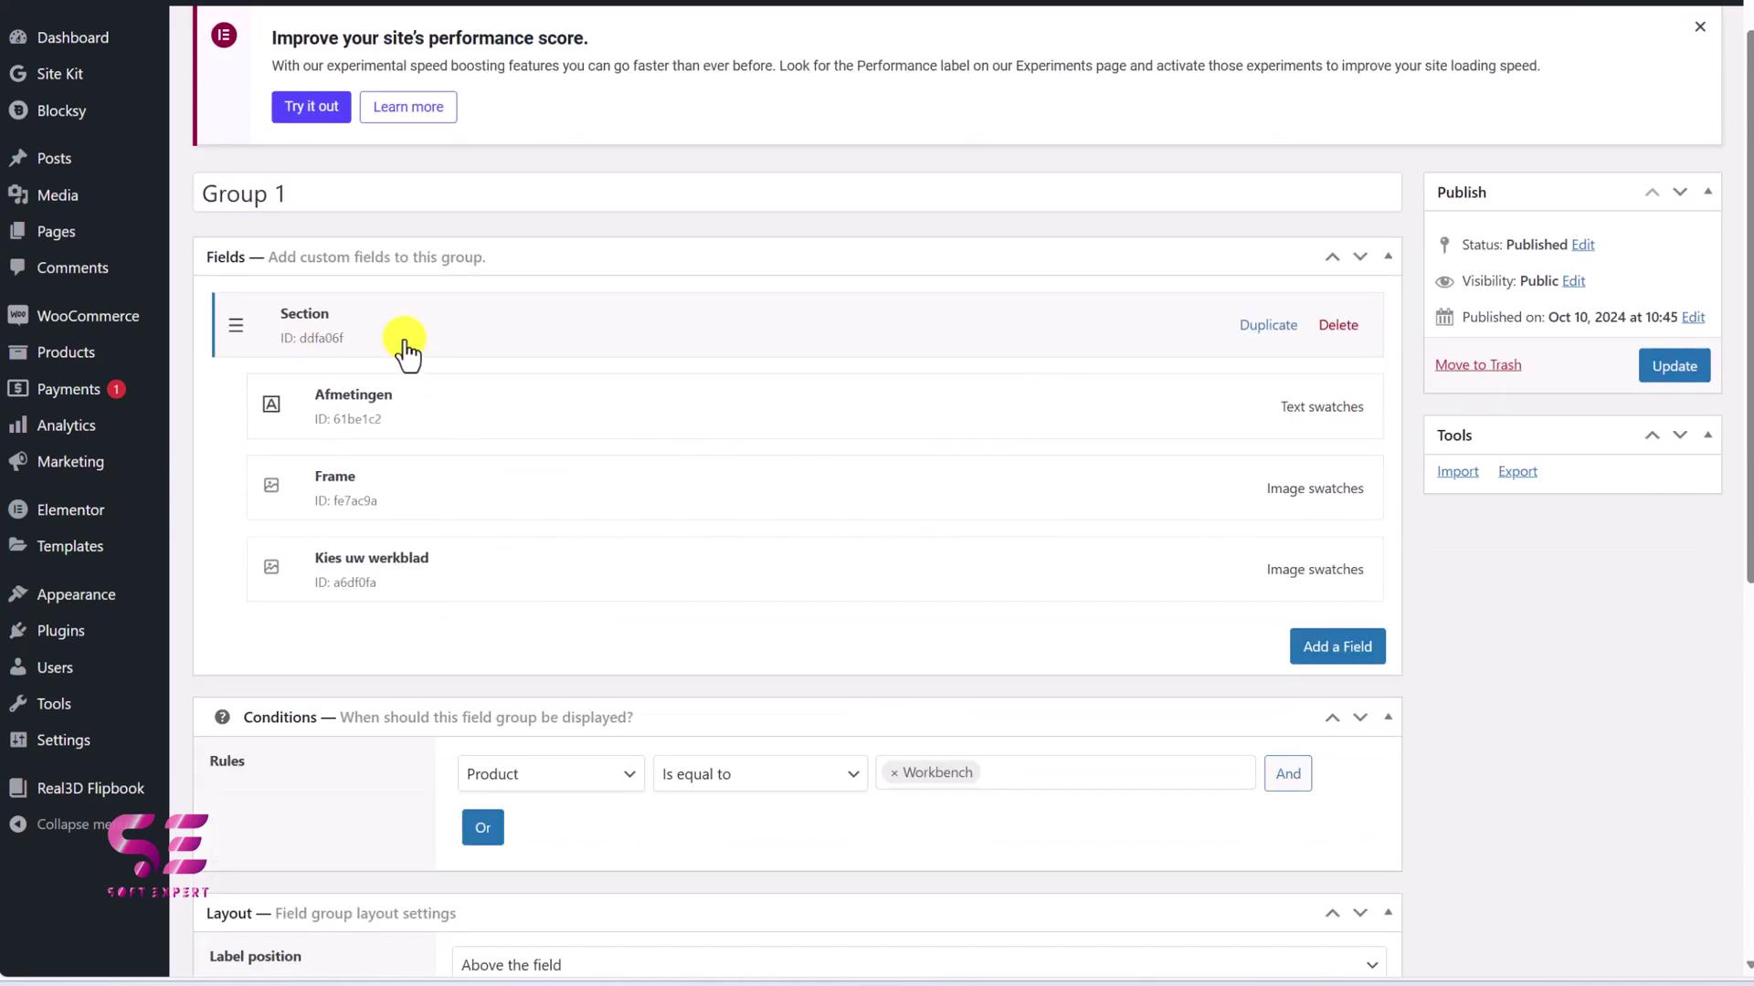
# Add a Section end field and place it directly after Afmetingen.
pyautogui.click(1329, 651)
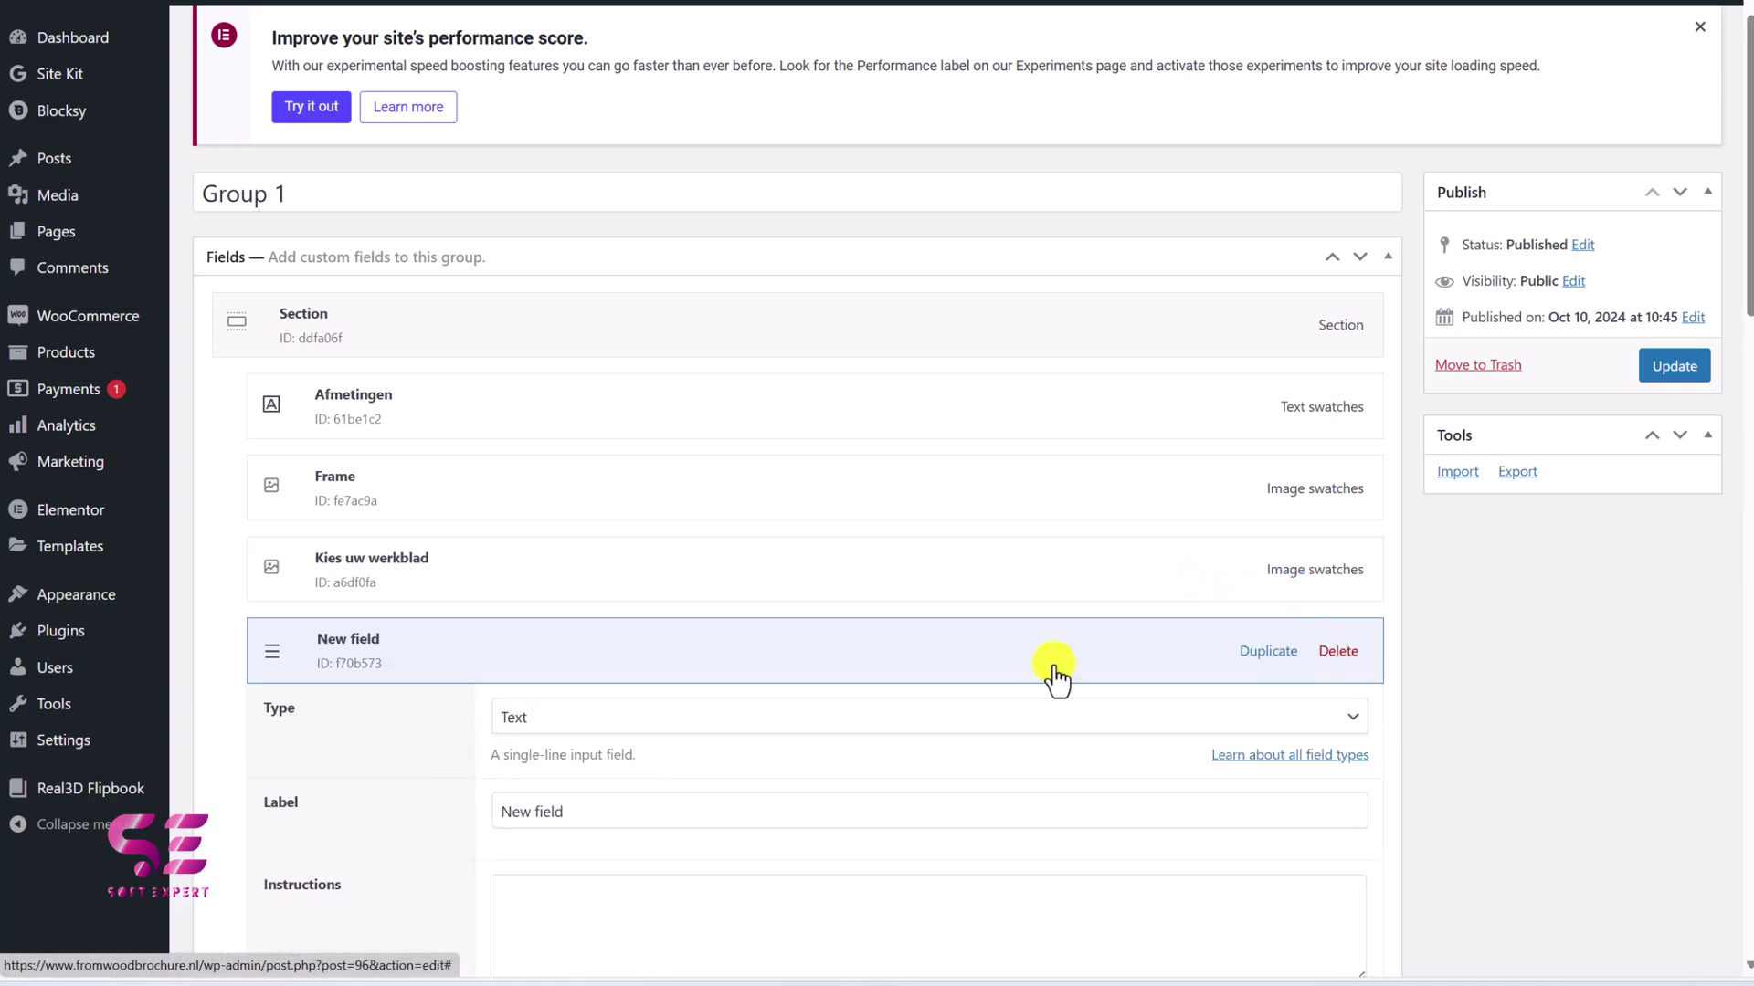
pyautogui.click(579, 716)
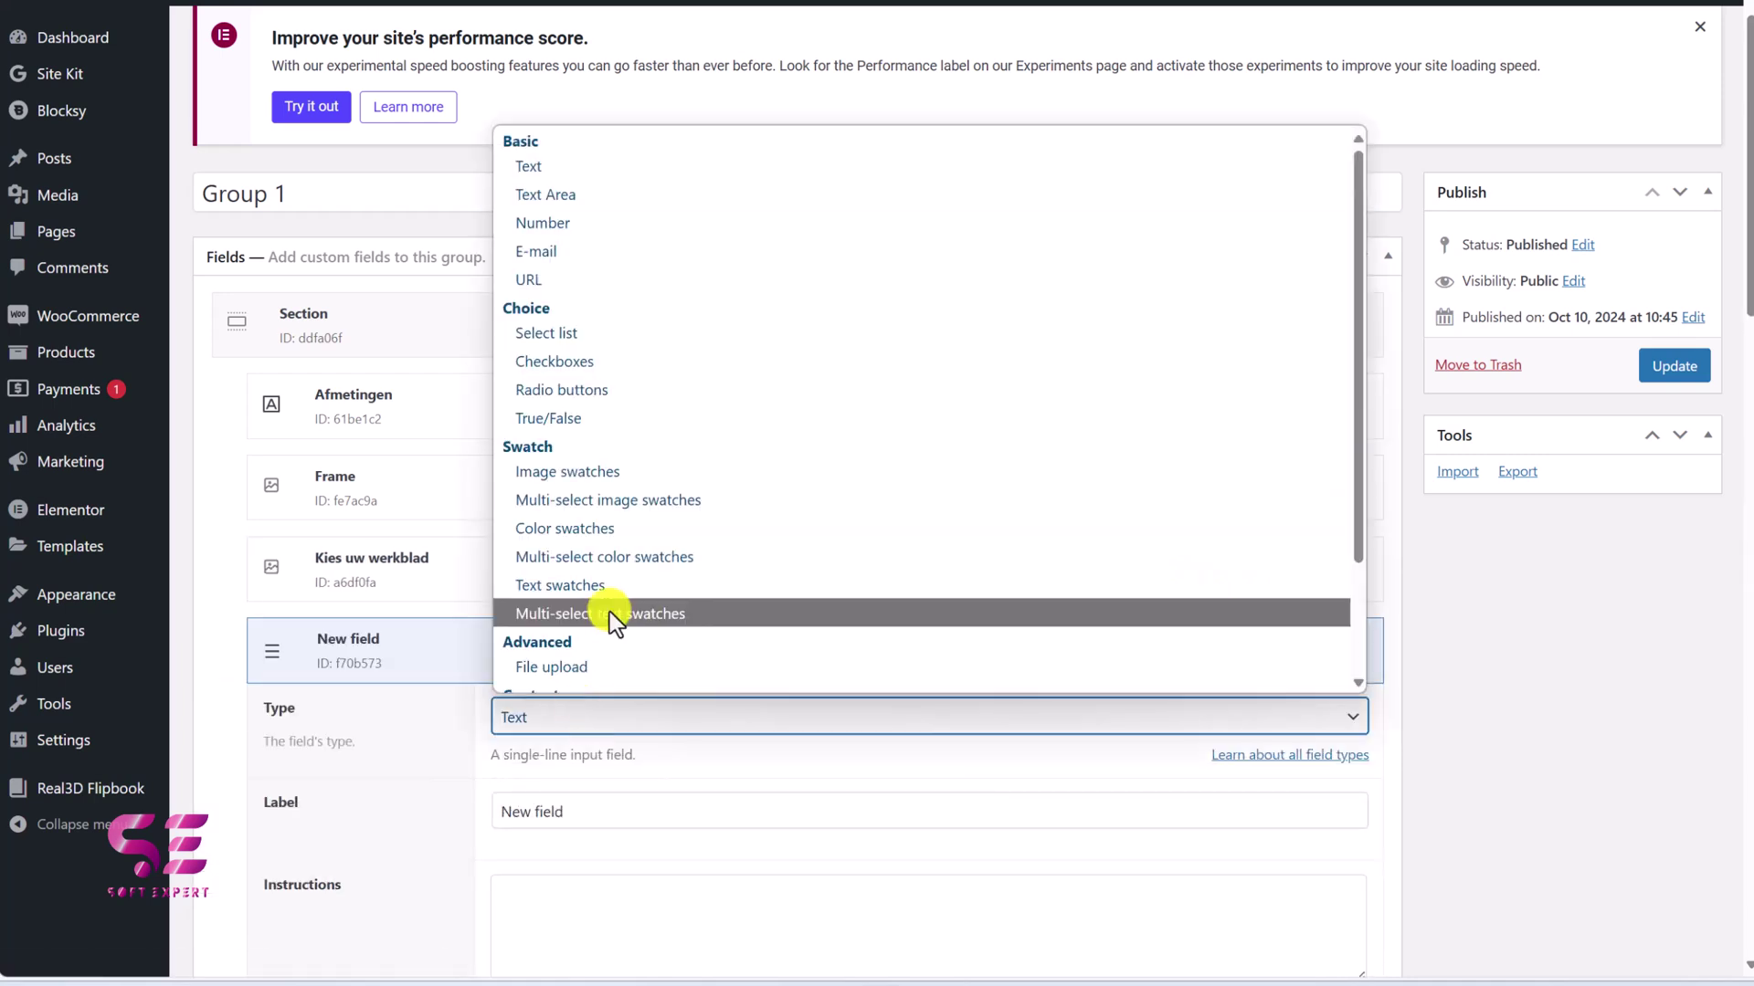
pyautogui.scroll(-2, 610, 612)
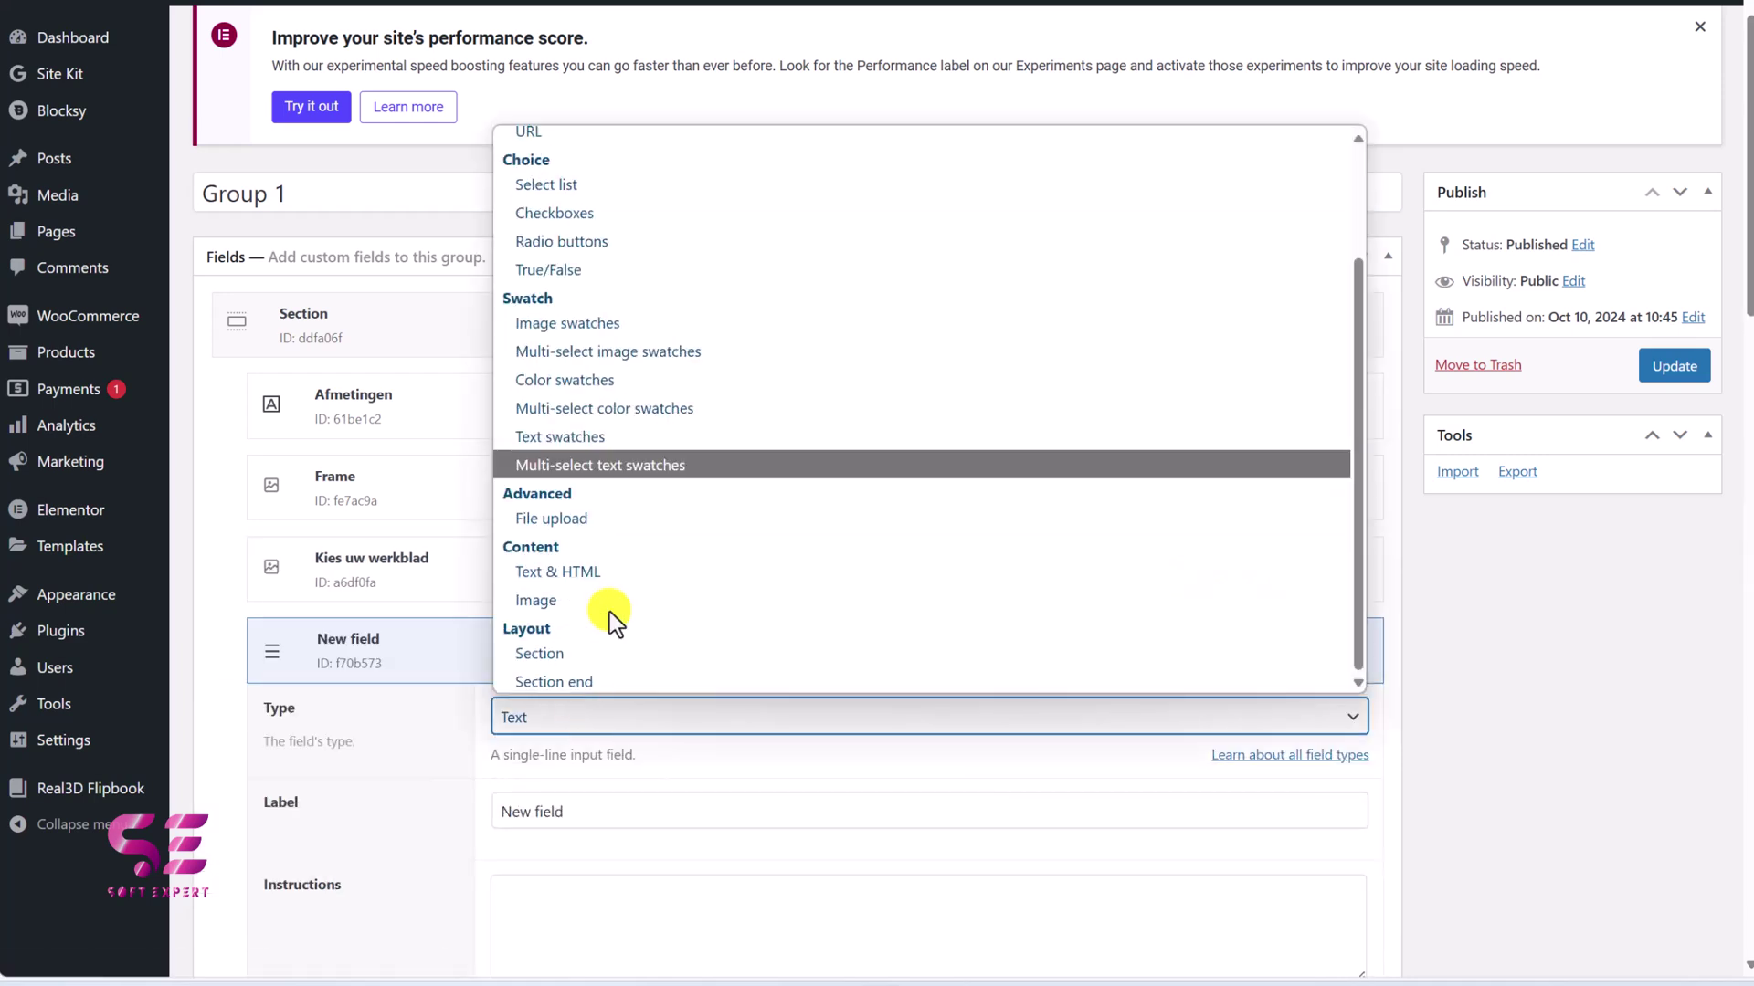
pyautogui.click(571, 679)
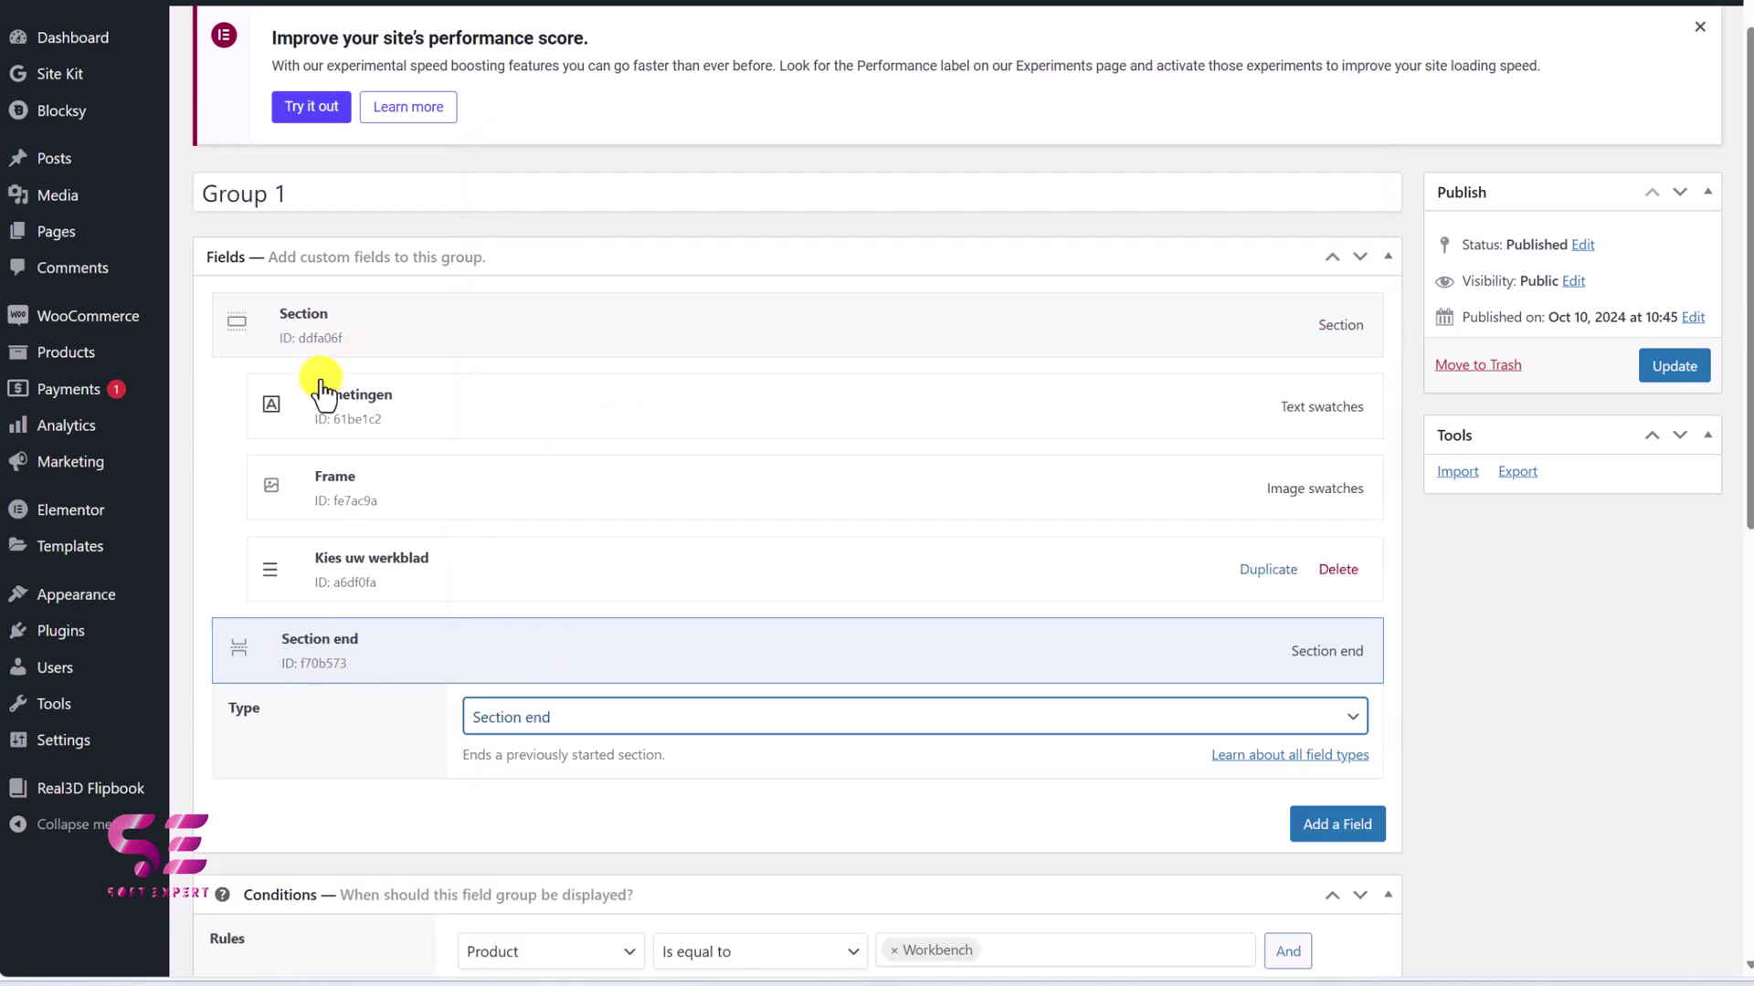
pyautogui.moveTo(235, 645); pyautogui.dragTo(261, 358)
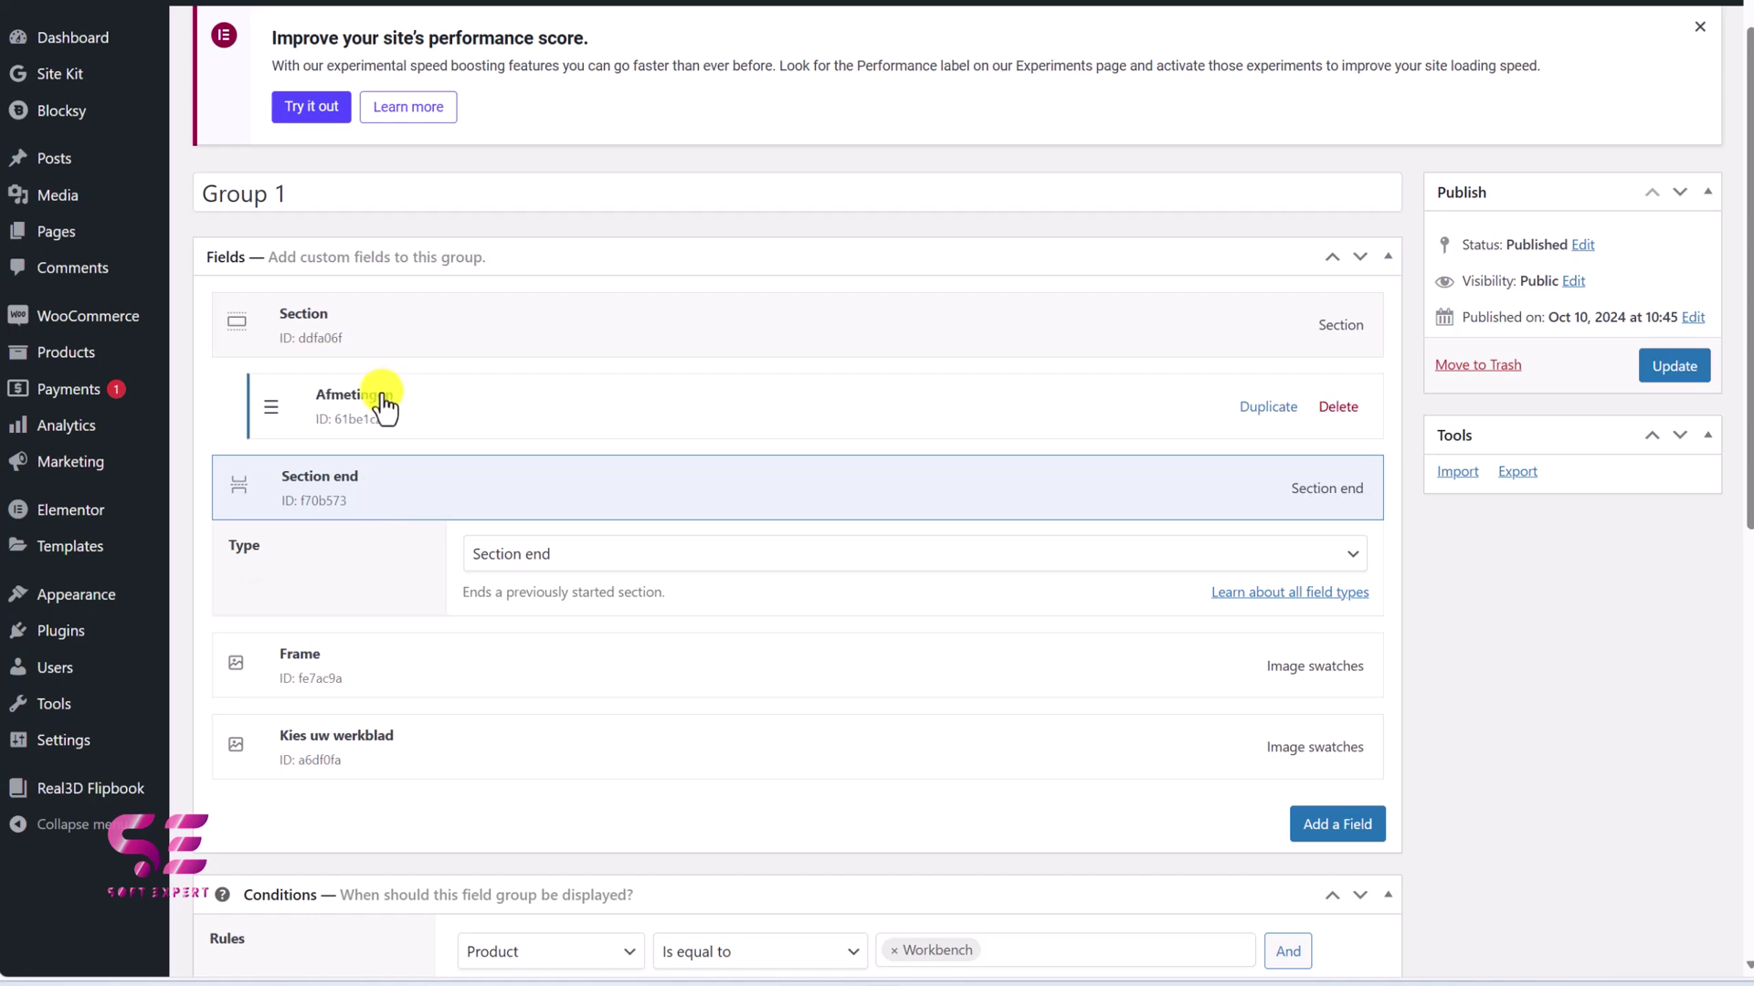
pyautogui.click(452, 508)
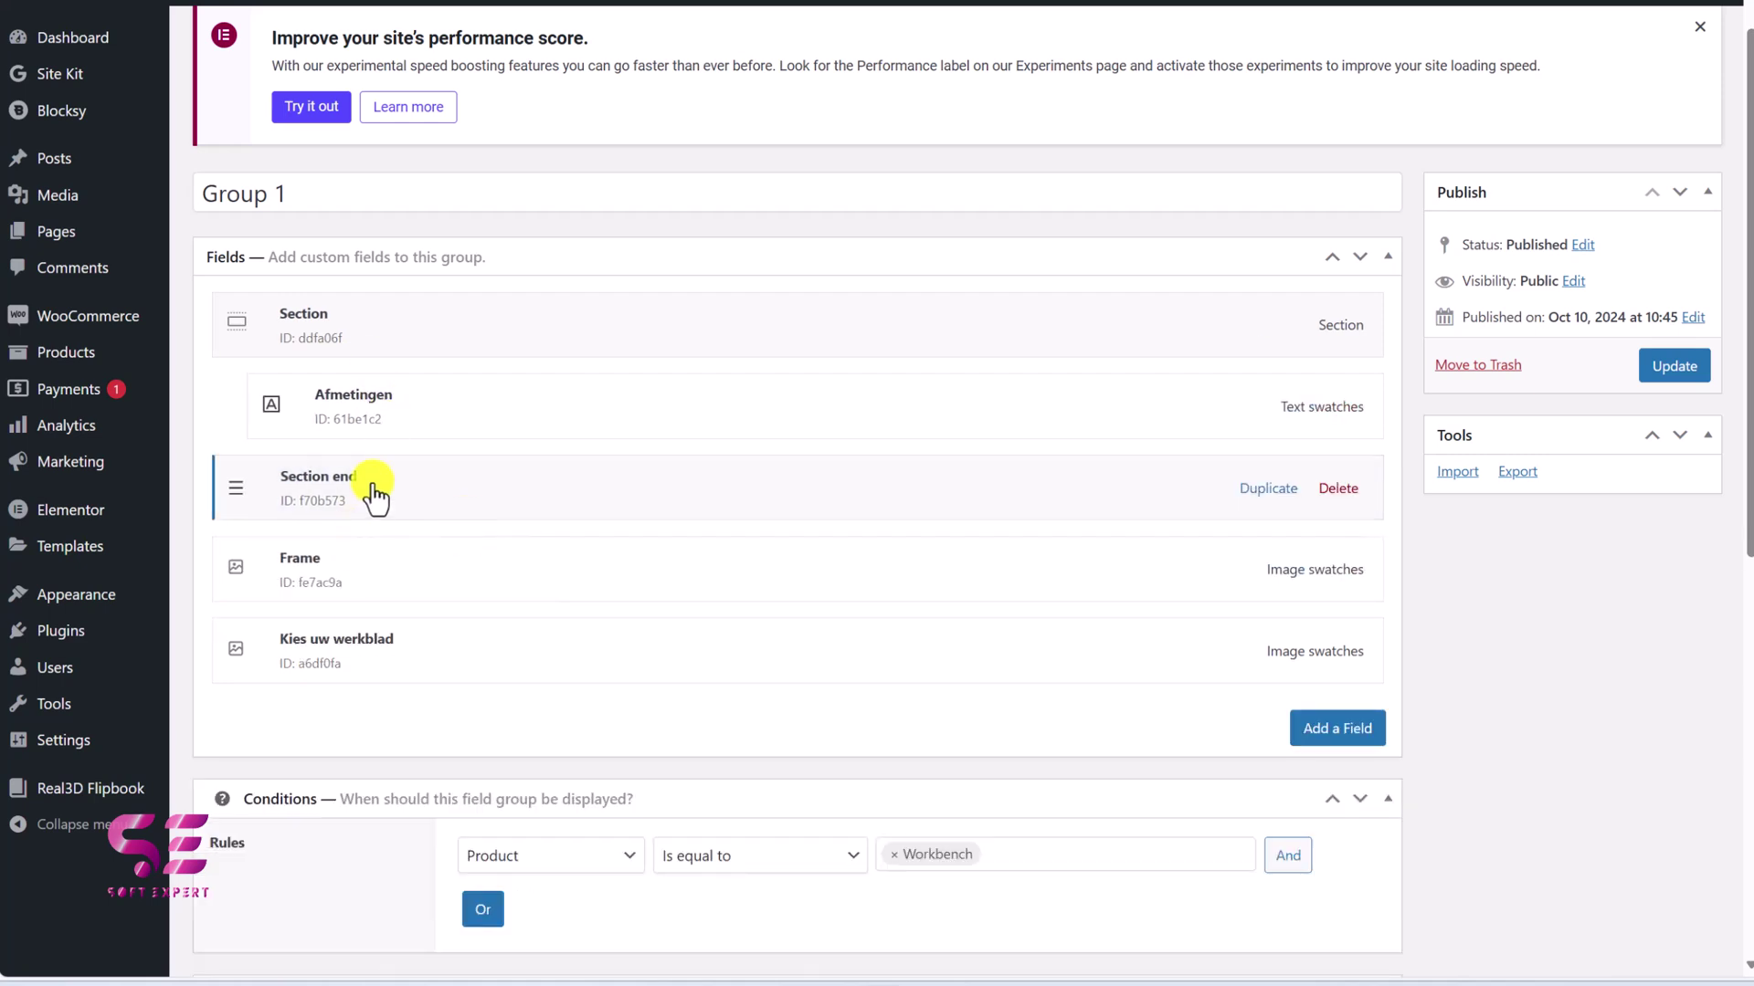
pyautogui.scroll(-1, 1182, 560)
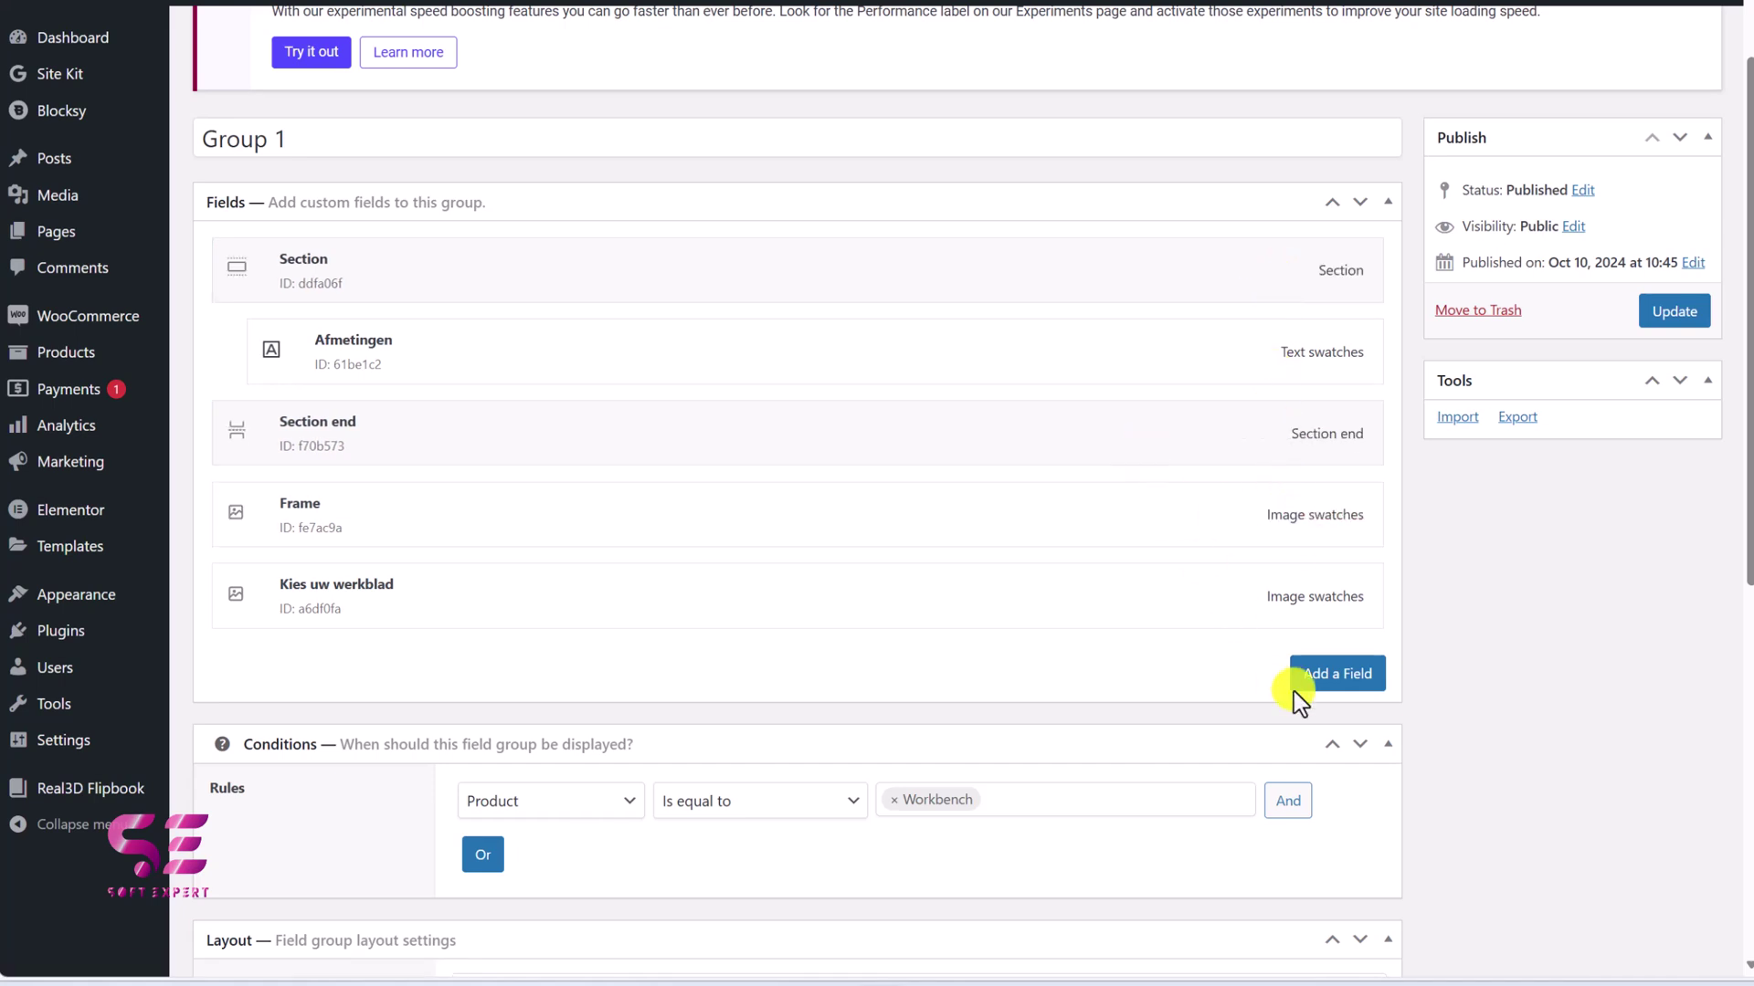
pyautogui.click(1319, 673)
# Wrap the Frame field in its own Section and Section end.
pyautogui.click(697, 744)
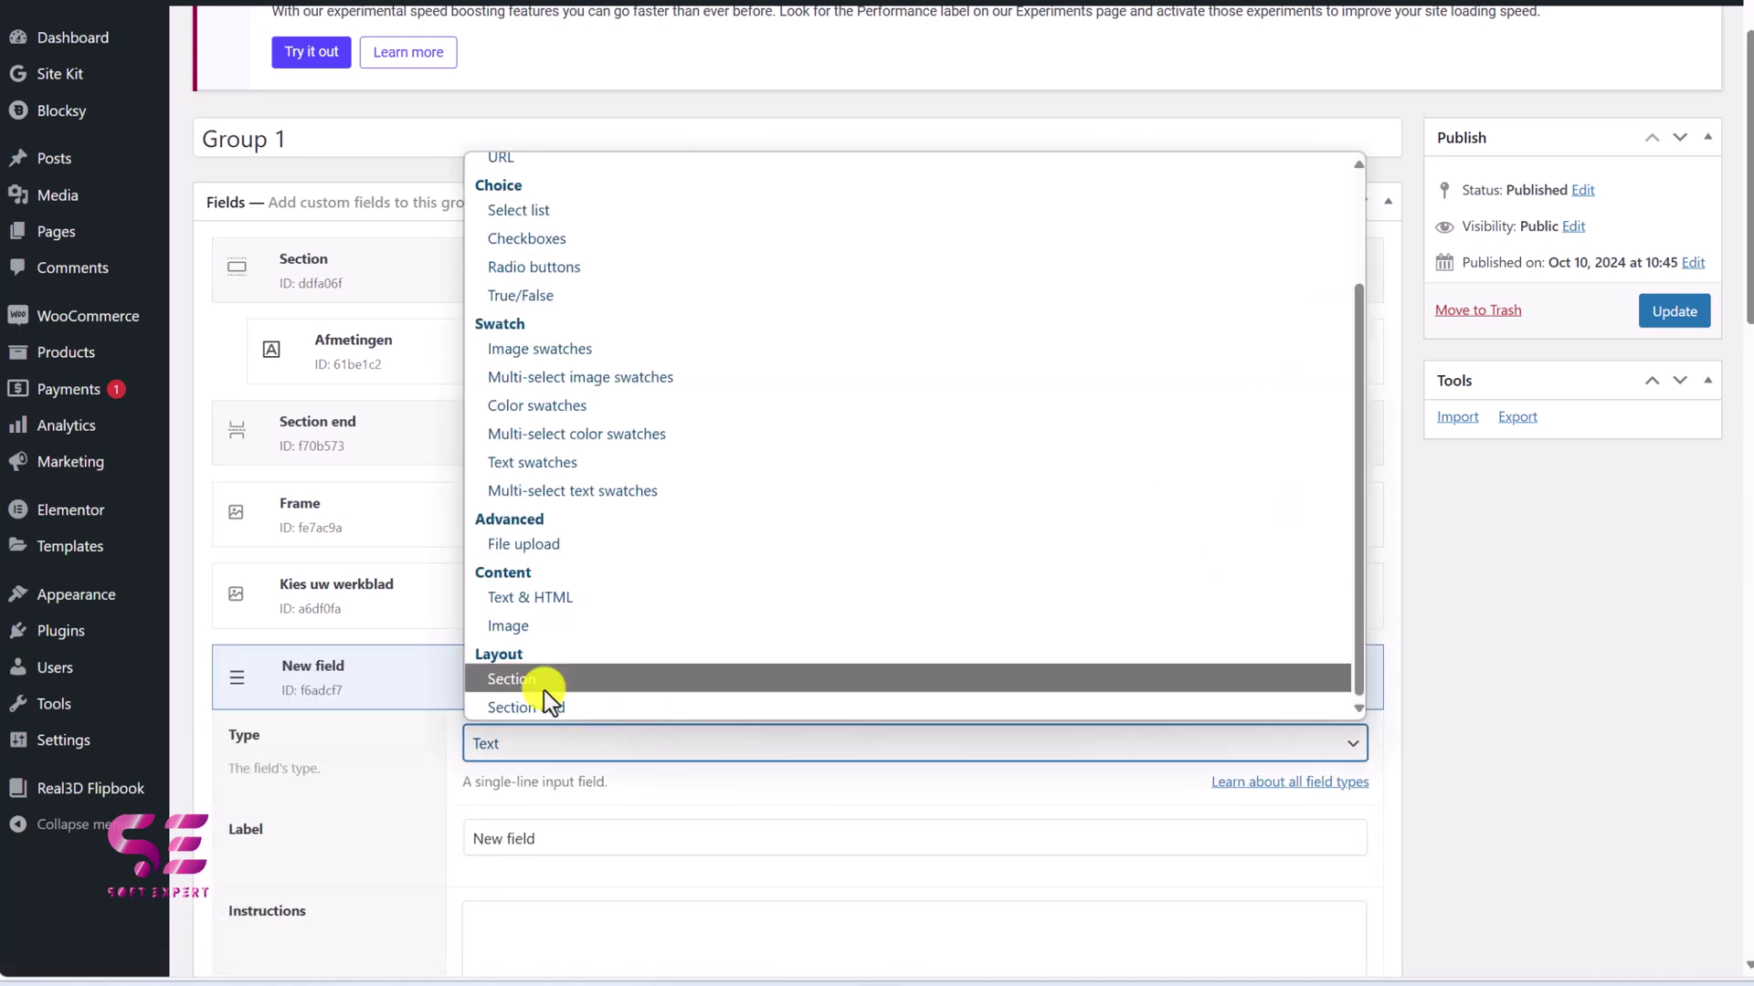
pyautogui.click(545, 689)
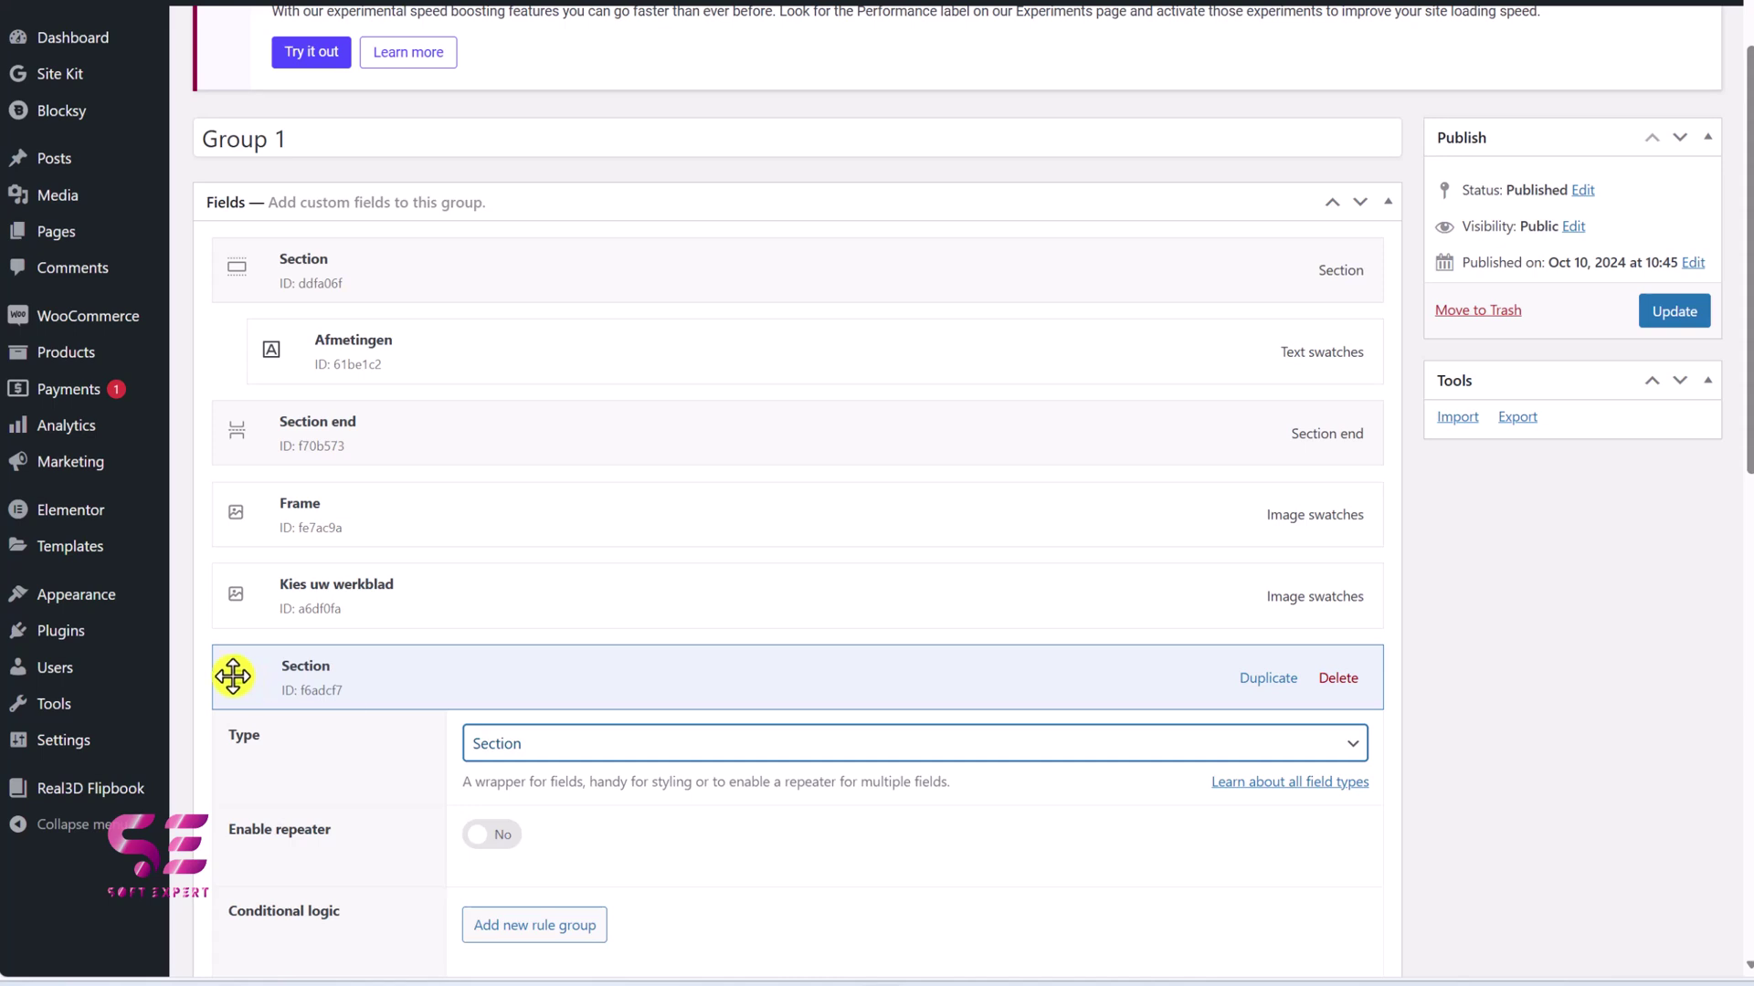
pyautogui.moveTo(233, 676); pyautogui.dragTo(239, 508)
pyautogui.scroll(-3, 239, 507)
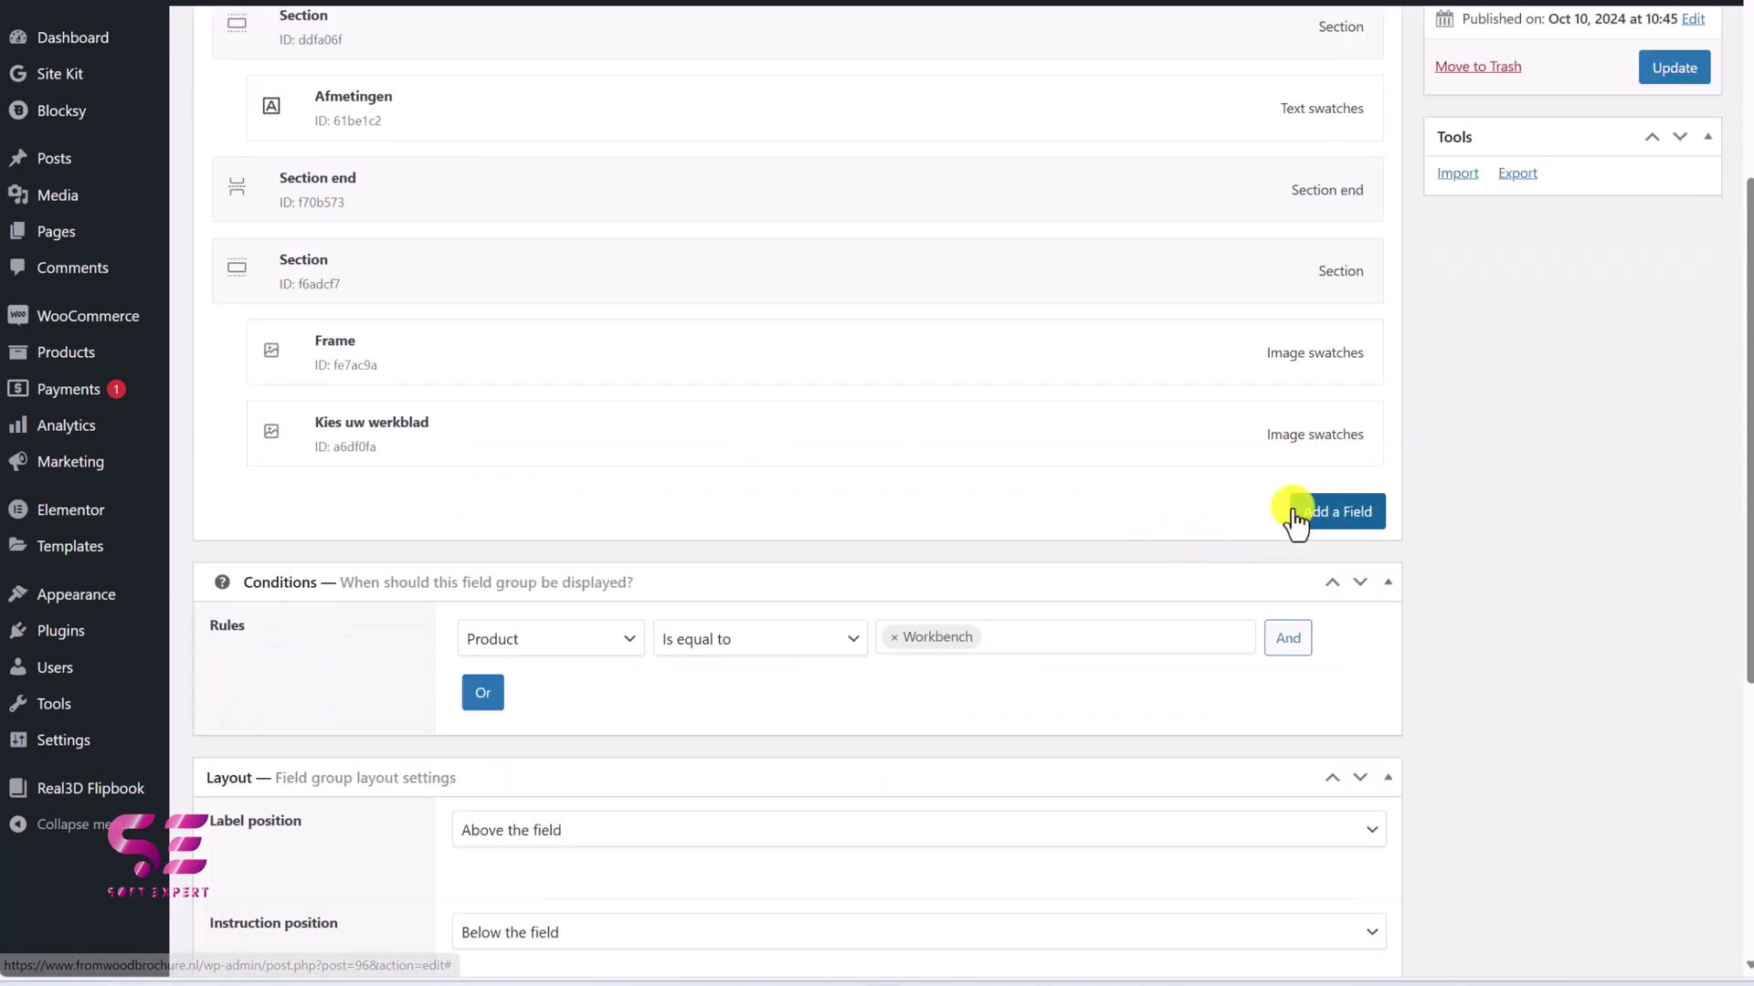
pyautogui.click(1297, 521)
pyautogui.click(579, 584)
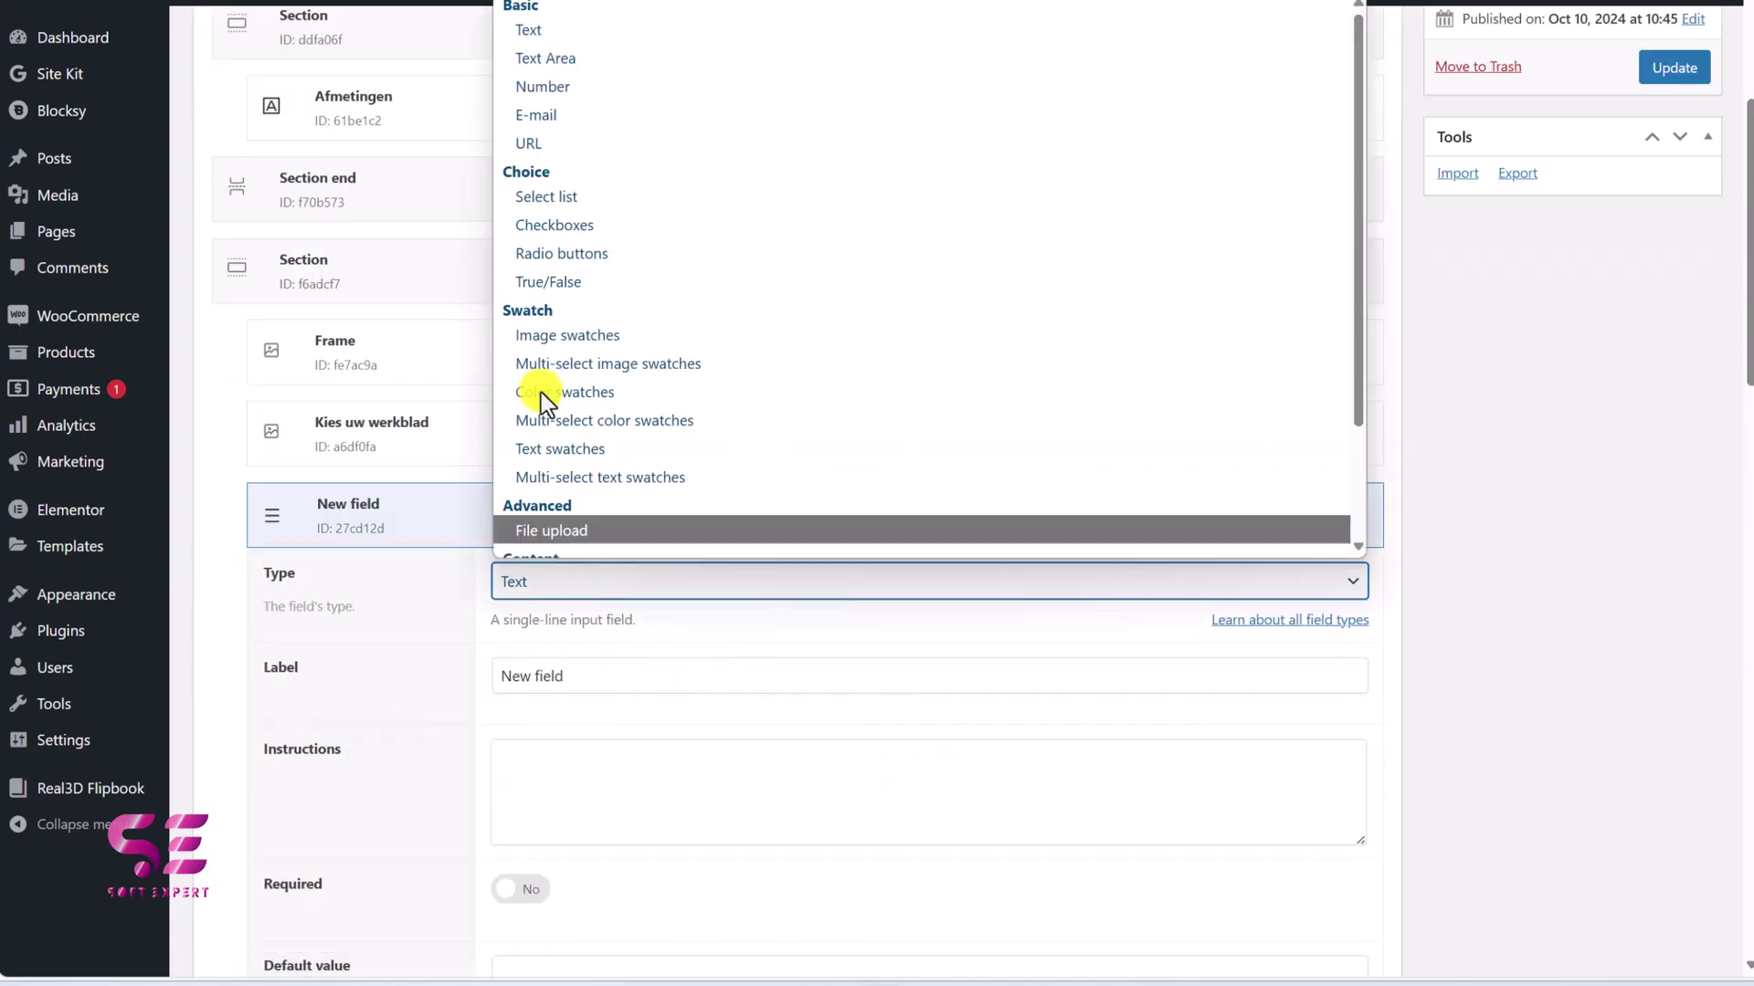
pyautogui.scroll(-3, 552, 439)
pyautogui.click(552, 438)
pyautogui.moveTo(274, 425); pyautogui.dragTo(1206, 442)
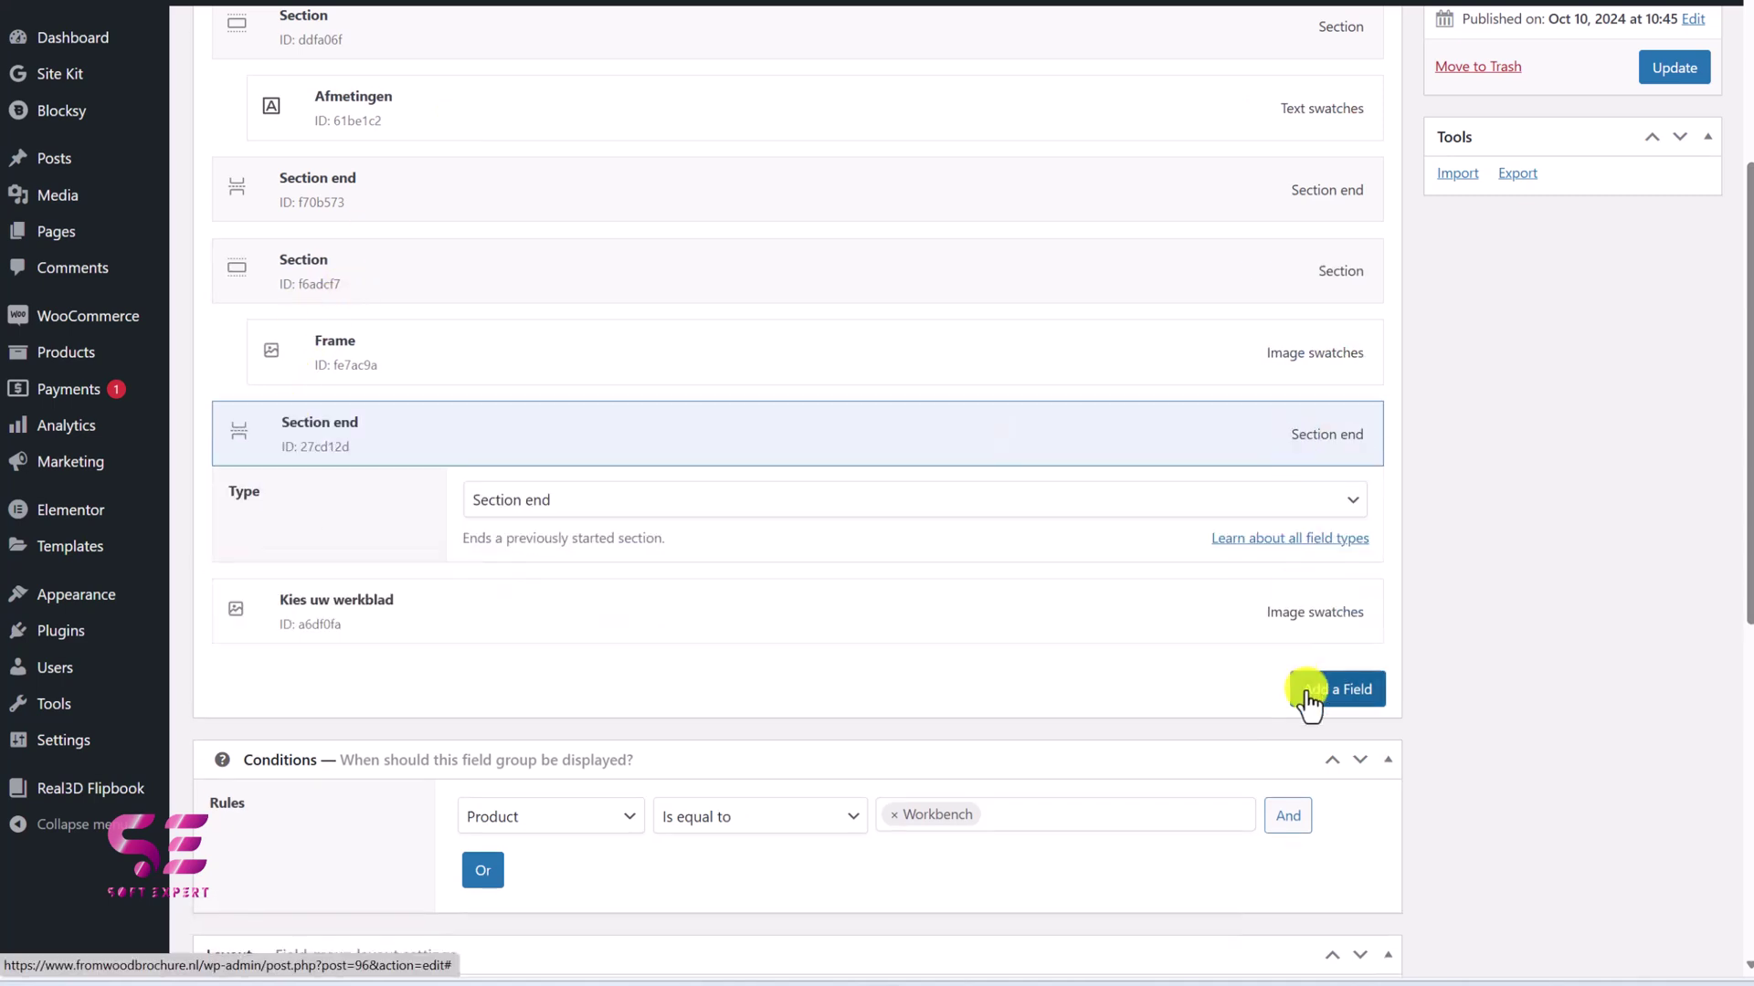
# Wrap Kies uw werkblad in a third Section and Section end pair.
pyautogui.click(1308, 703)
pyautogui.click(1059, 671)
pyautogui.click(608, 607)
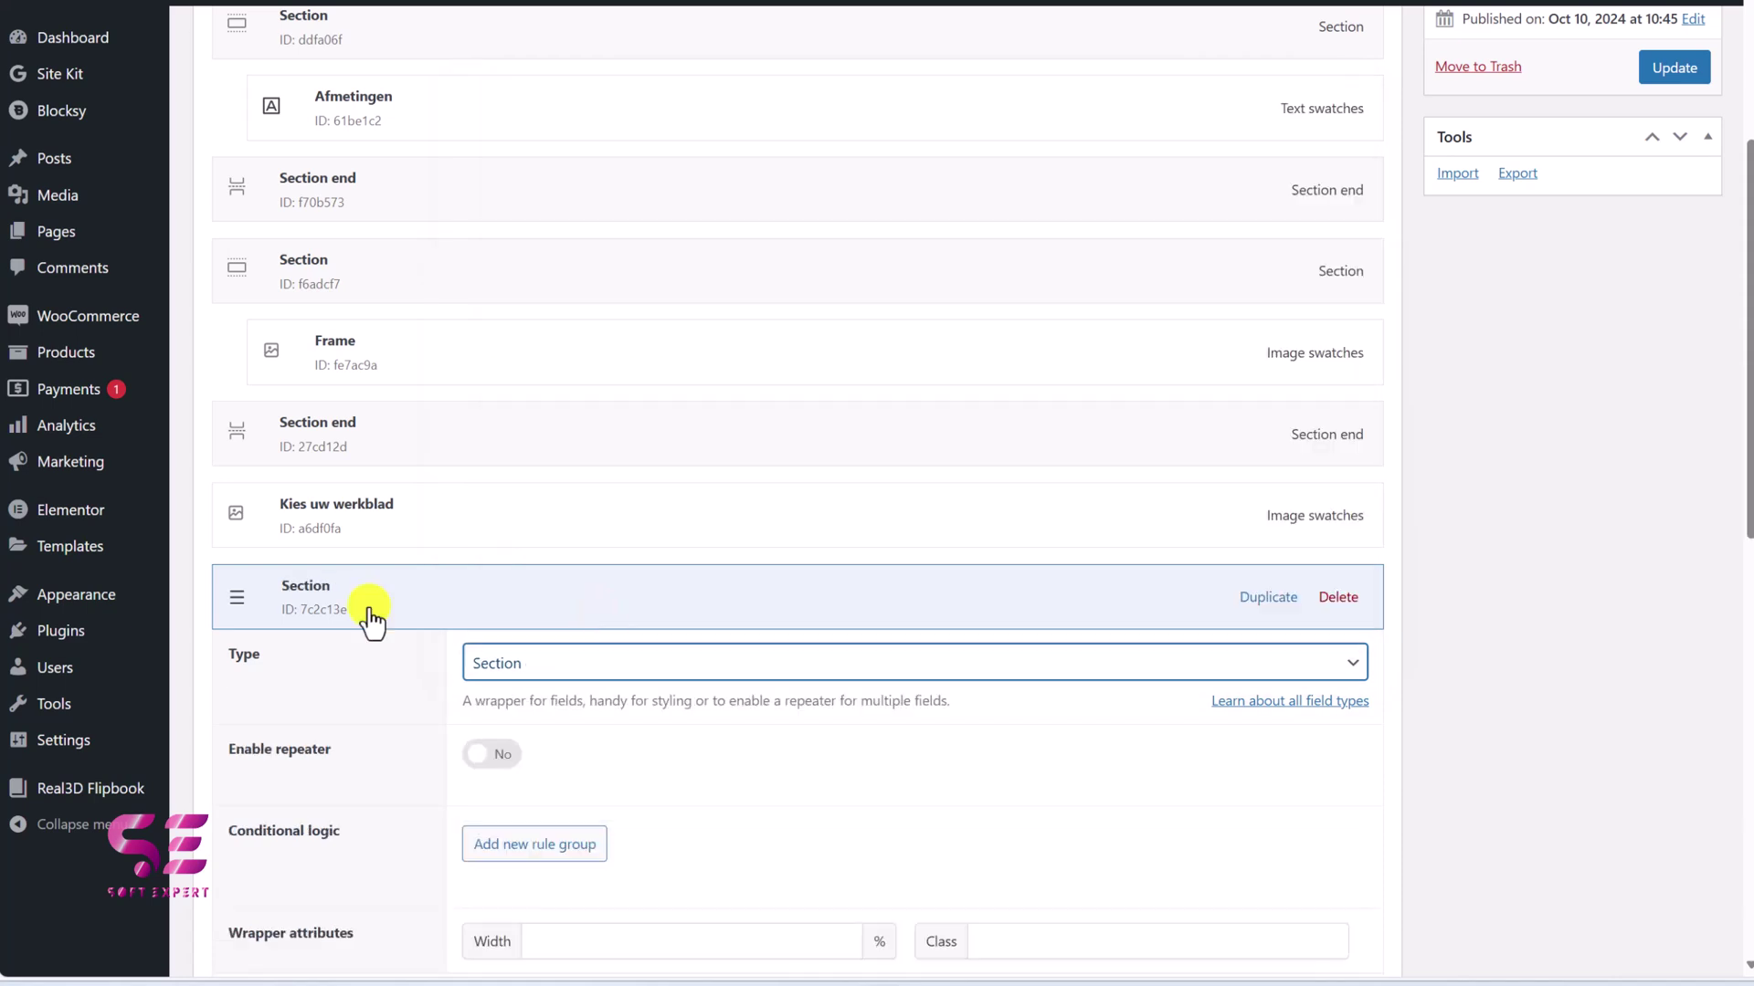
pyautogui.moveTo(234, 599); pyautogui.dragTo(402, 507)
pyautogui.scroll(-2, 603, 466)
pyautogui.click(1337, 530)
pyautogui.click(914, 599)
pyautogui.click(566, 548)
pyautogui.scroll(1, 554, 485)
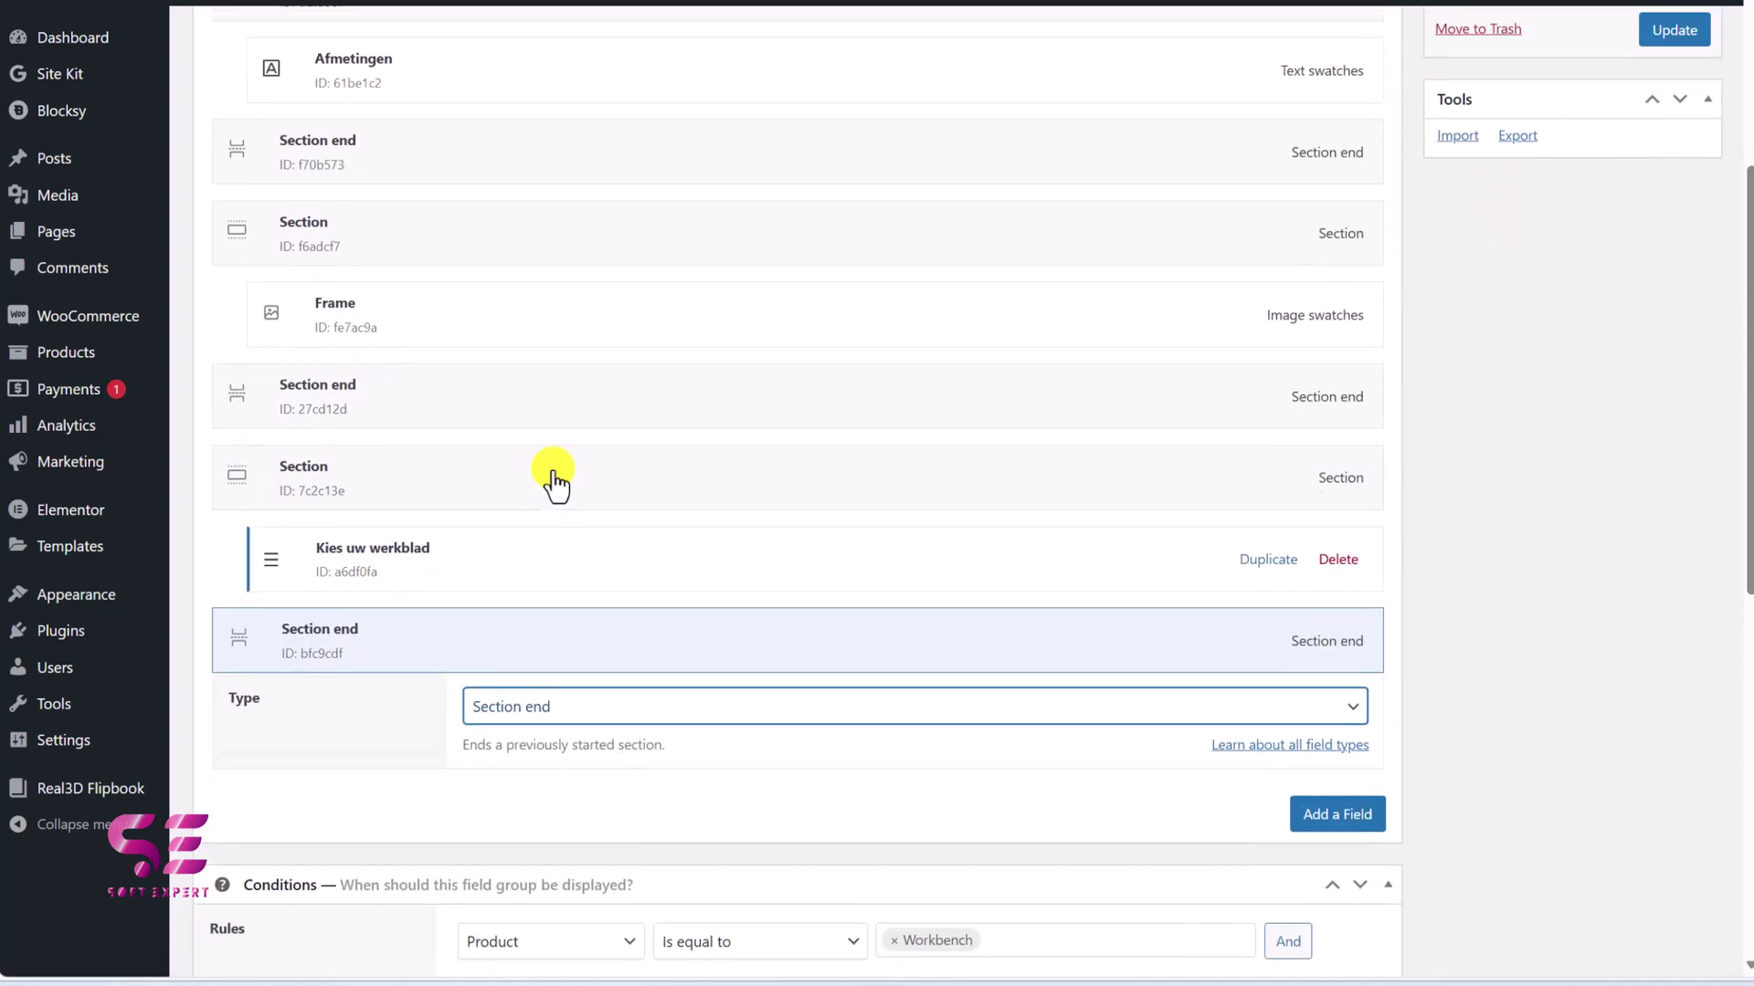
pyautogui.scroll(1, 465, 146)
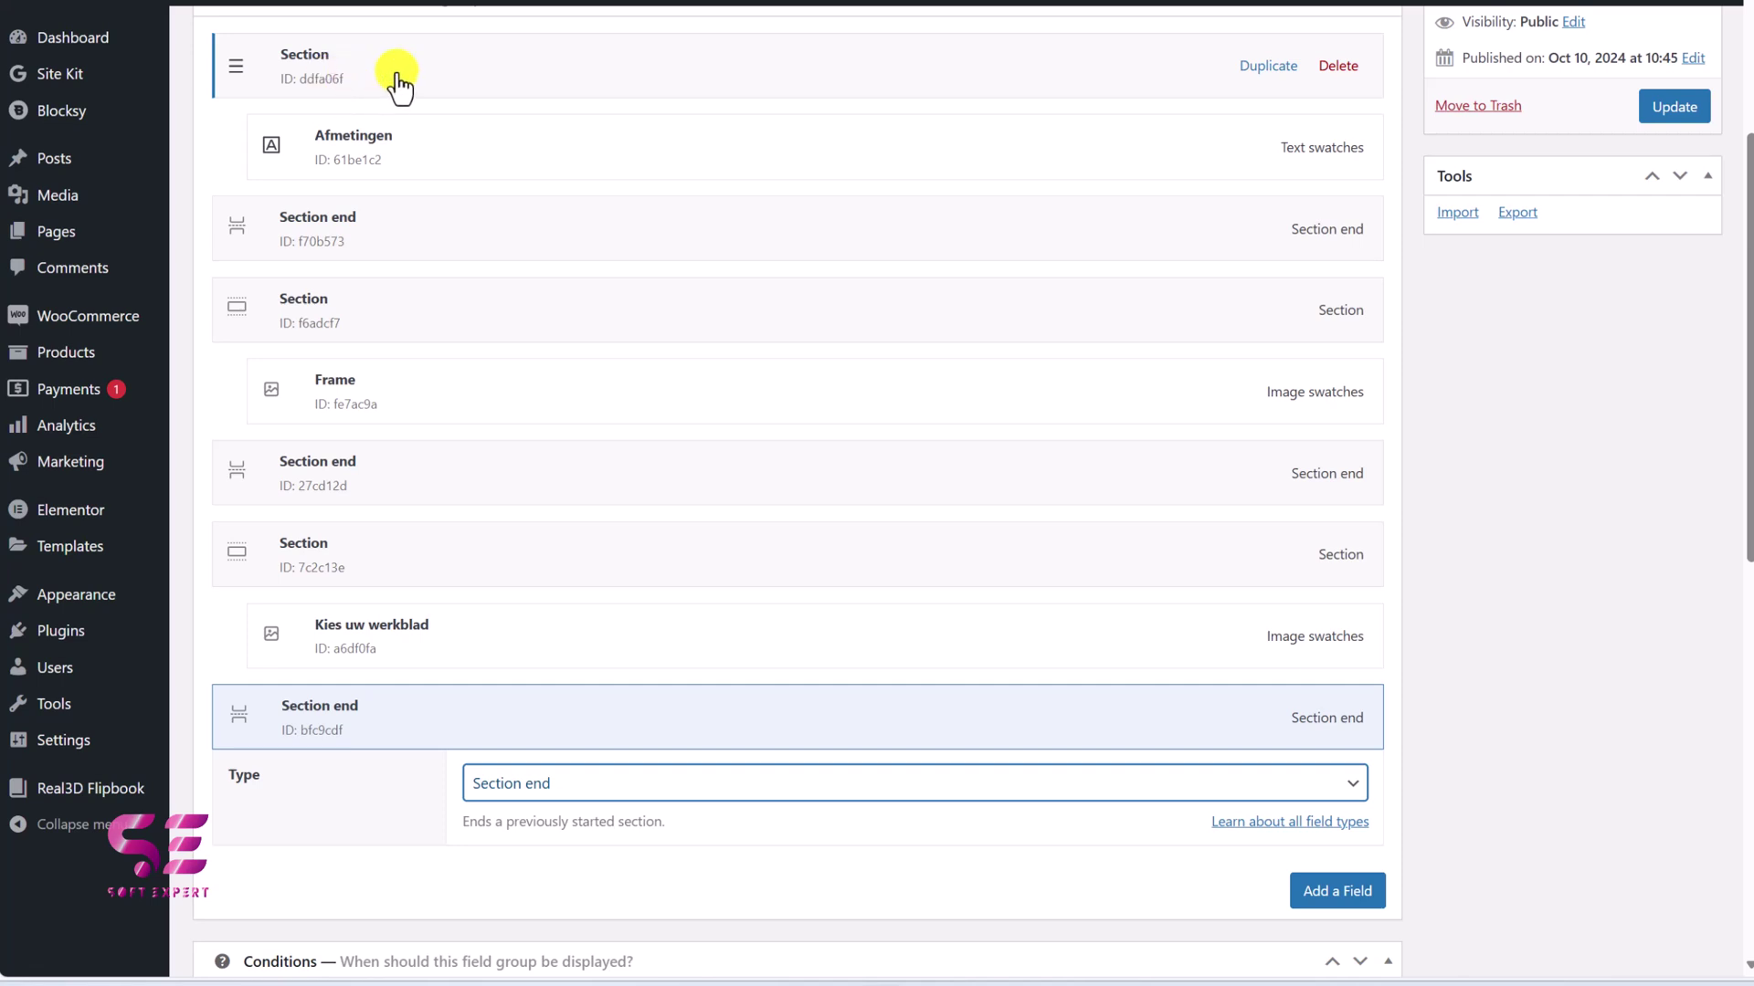
pyautogui.click(489, 73)
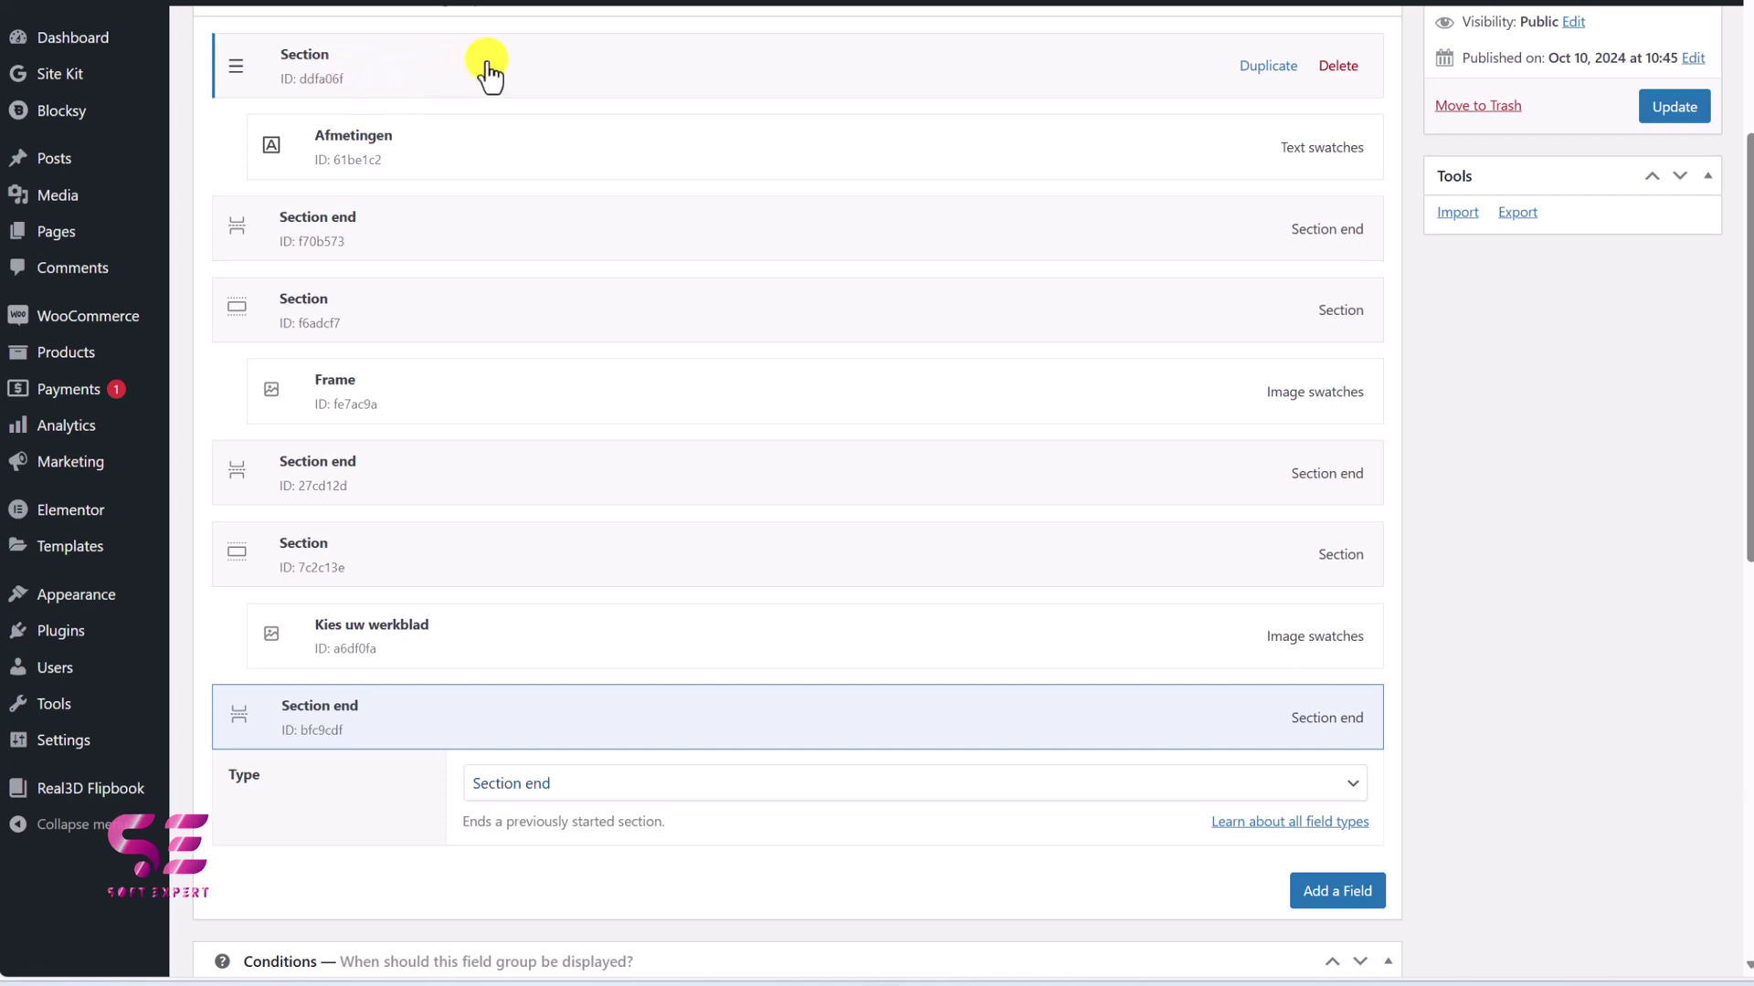
# Open the first and second Sections' settings at their wrapper Class fields.
pyautogui.click(1021, 409)
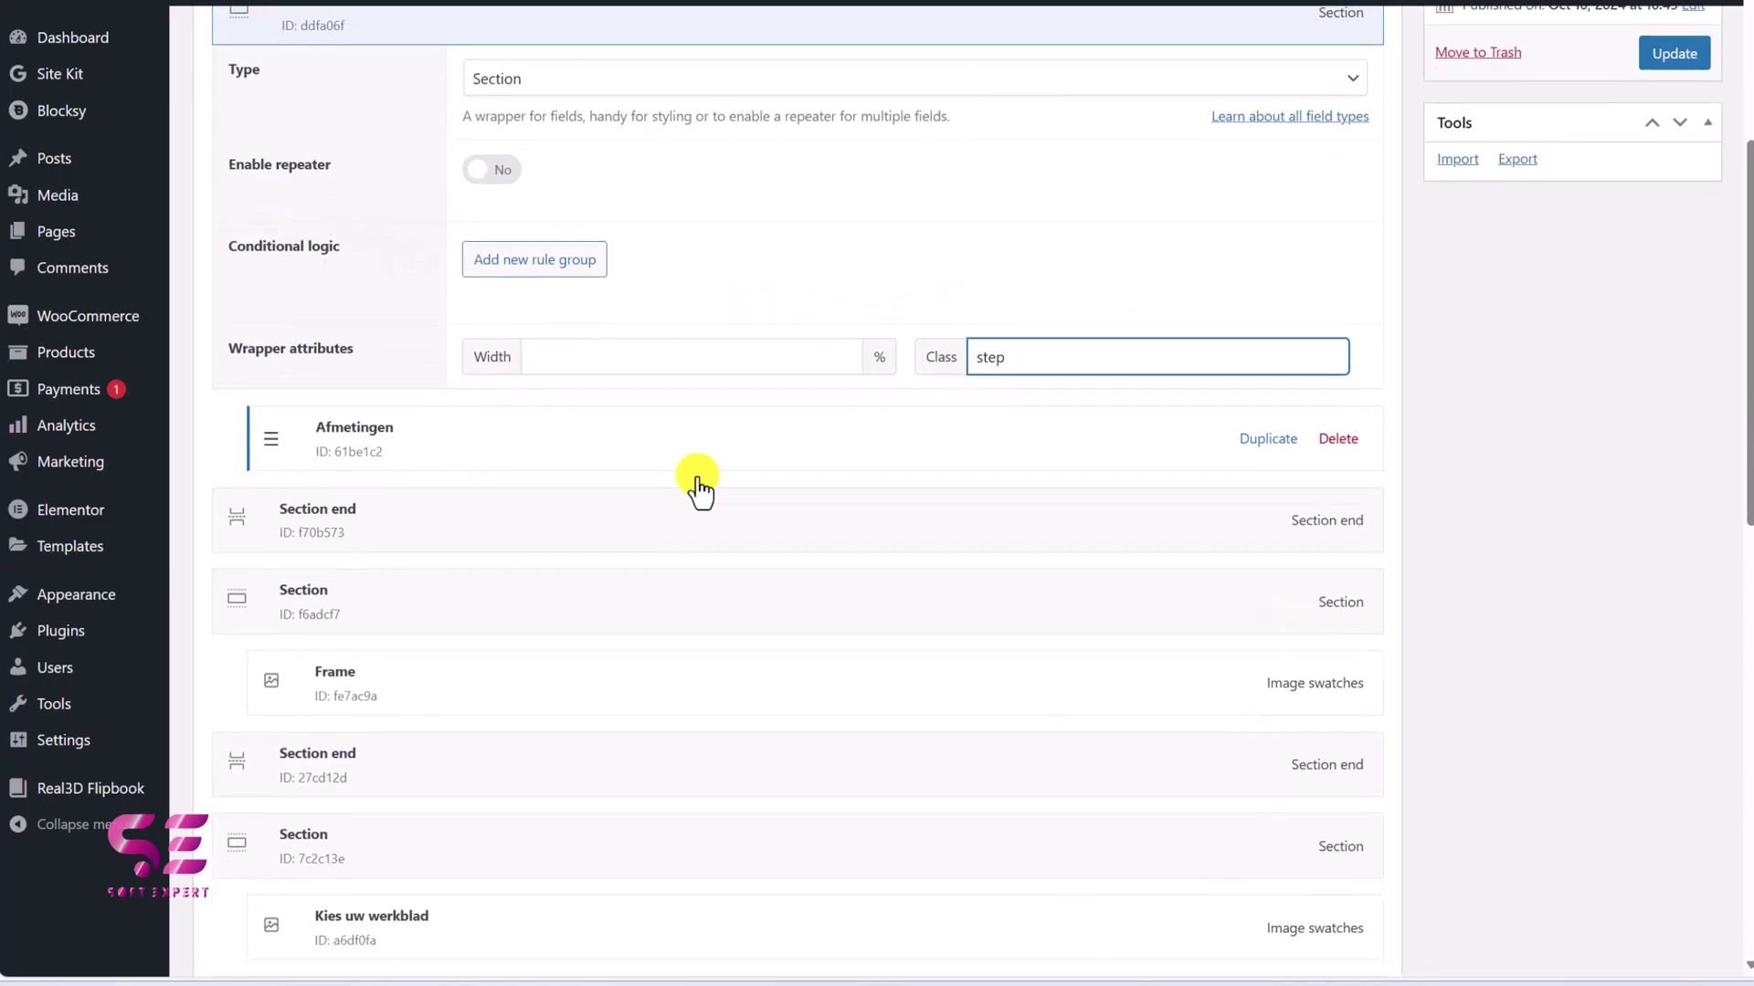
pyautogui.scroll(-1, 697, 485)
pyautogui.click(614, 551)
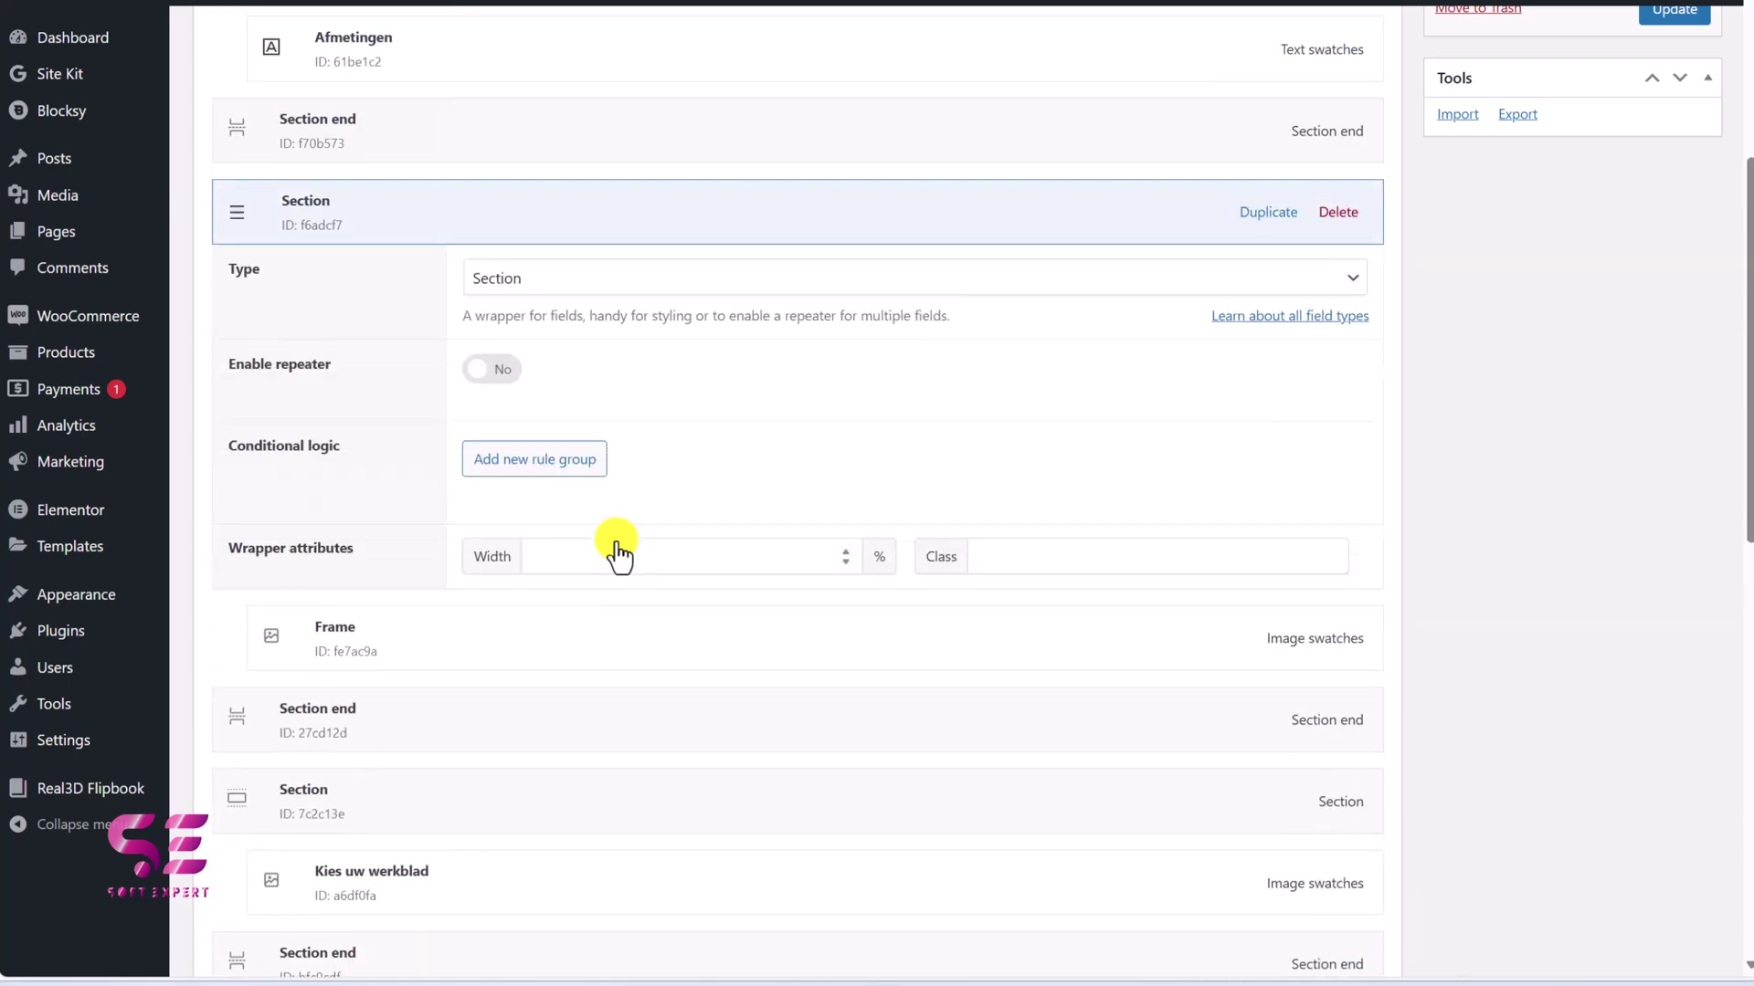
pyautogui.scroll(-1, 912, 649)
pyautogui.click(1013, 523)
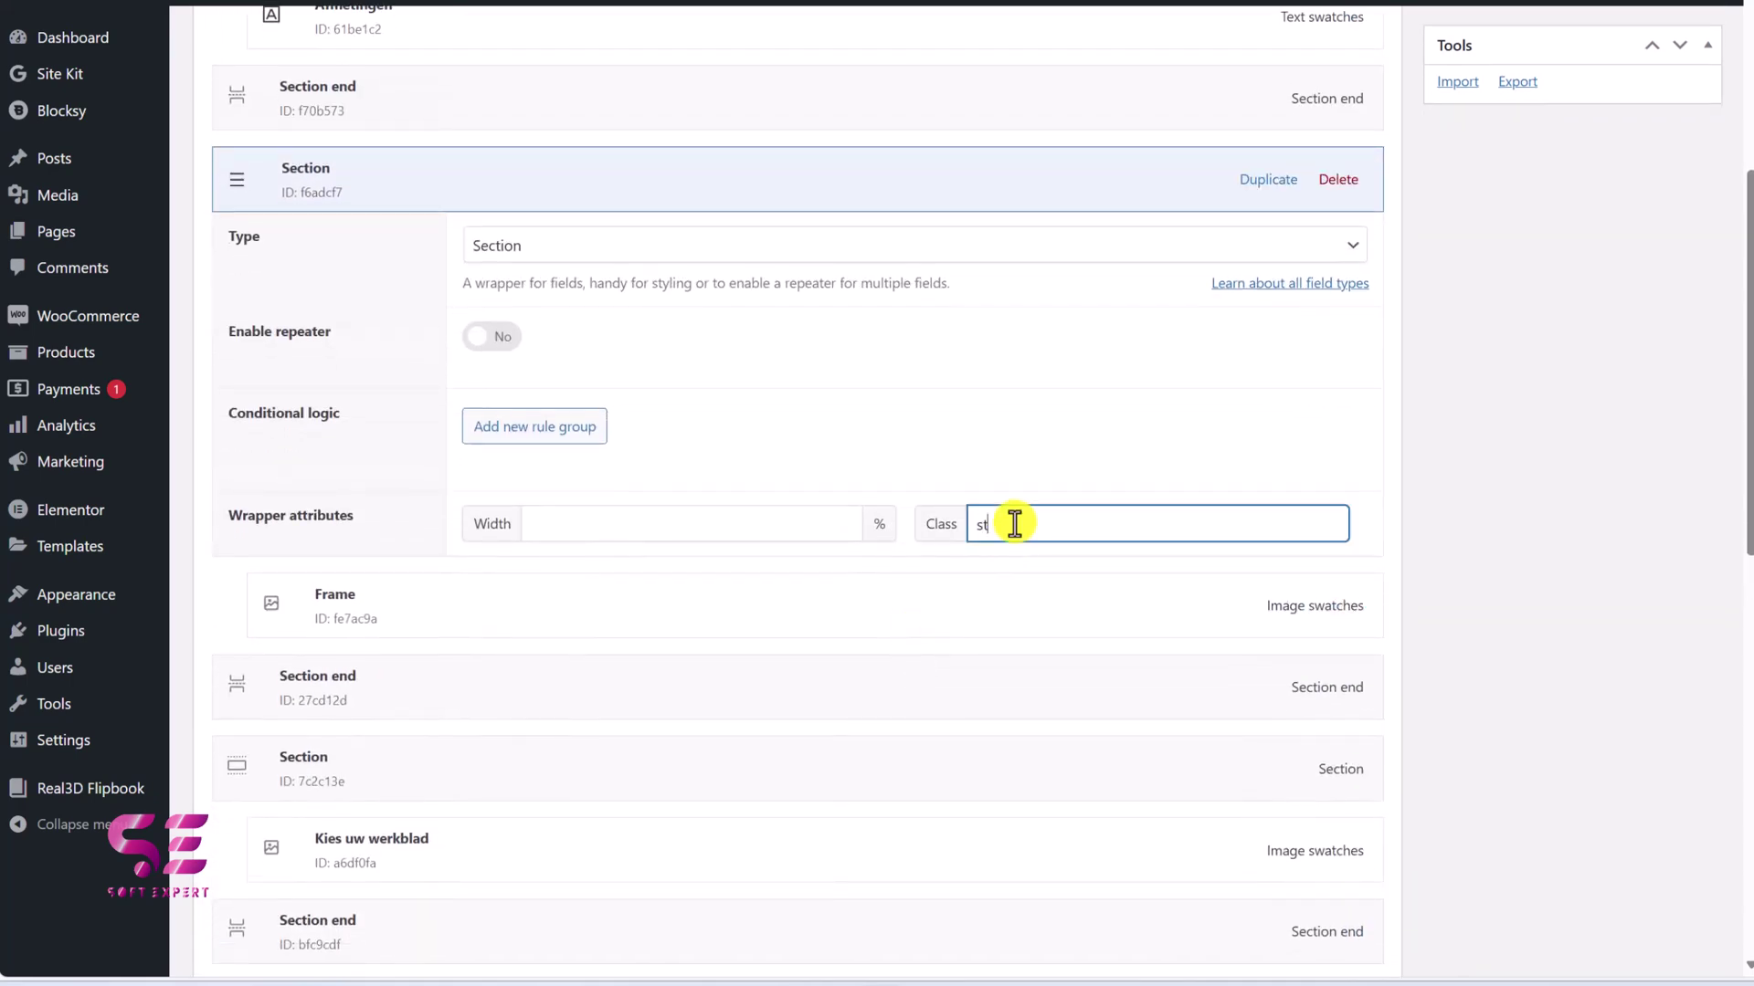
pyautogui.scroll(-3, 951, 485)
# Give the last Section wrapper class step and update Group 1.
pyautogui.click(951, 477)
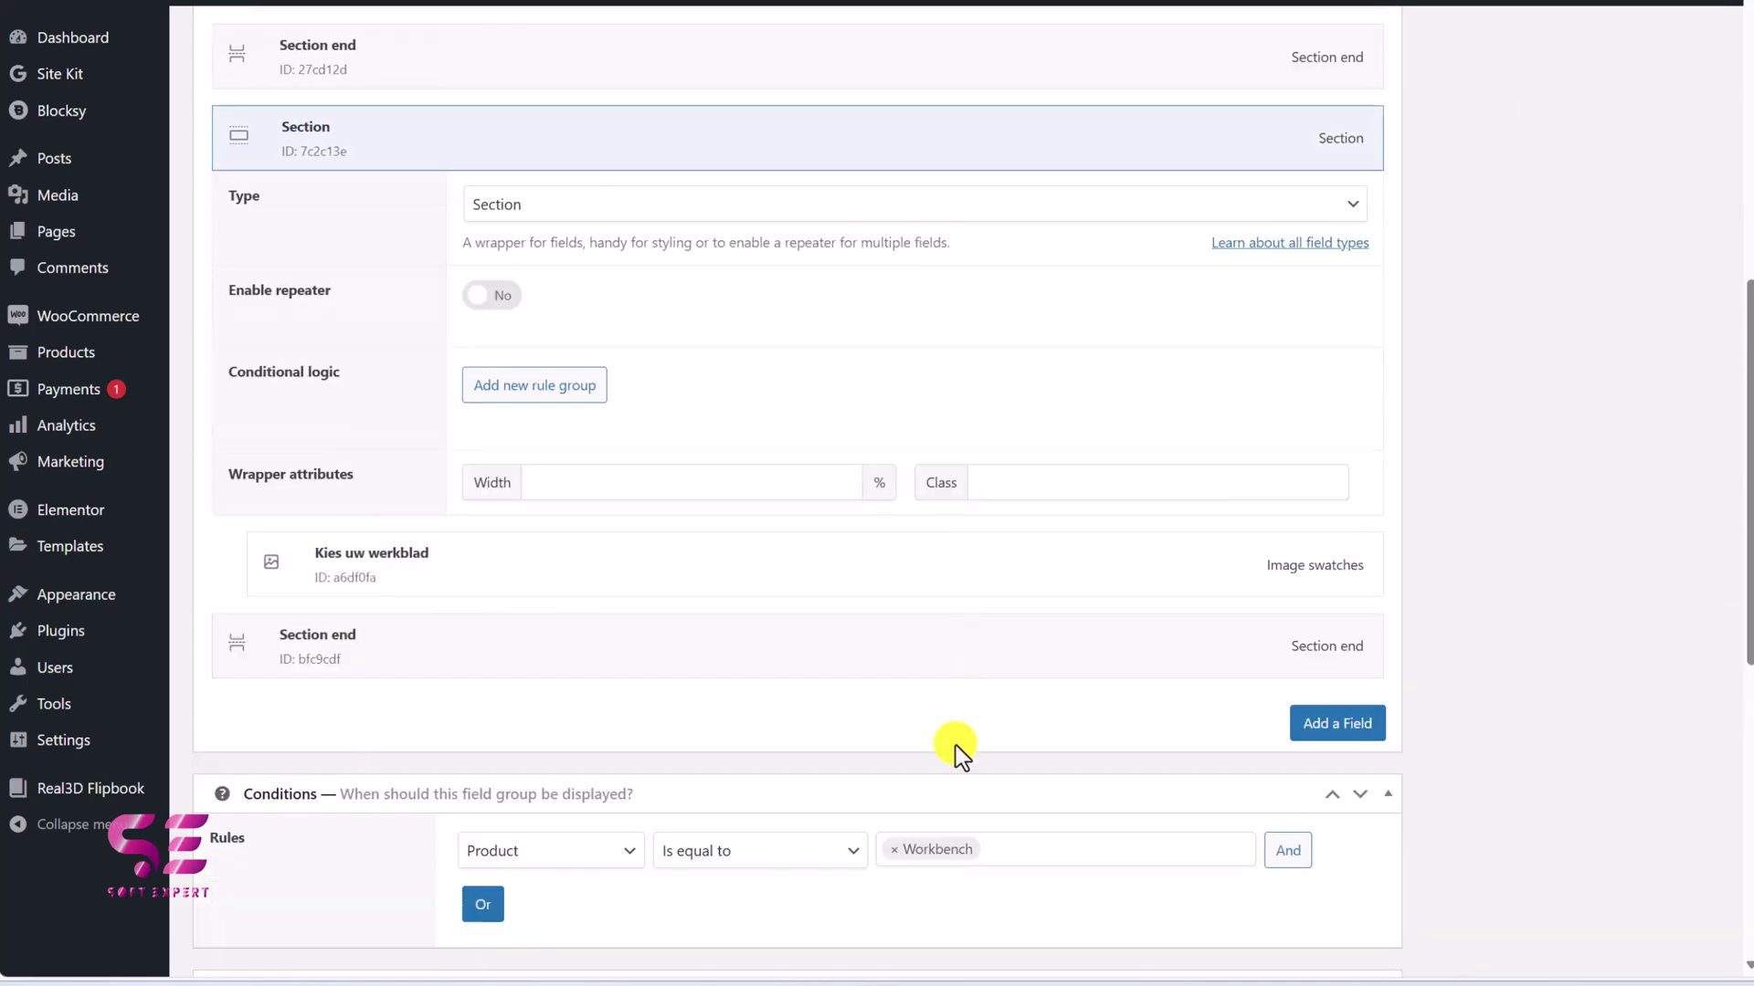
pyautogui.click(1001, 494)
pyautogui.write('step')
pyautogui.scroll(3, 913, 459)
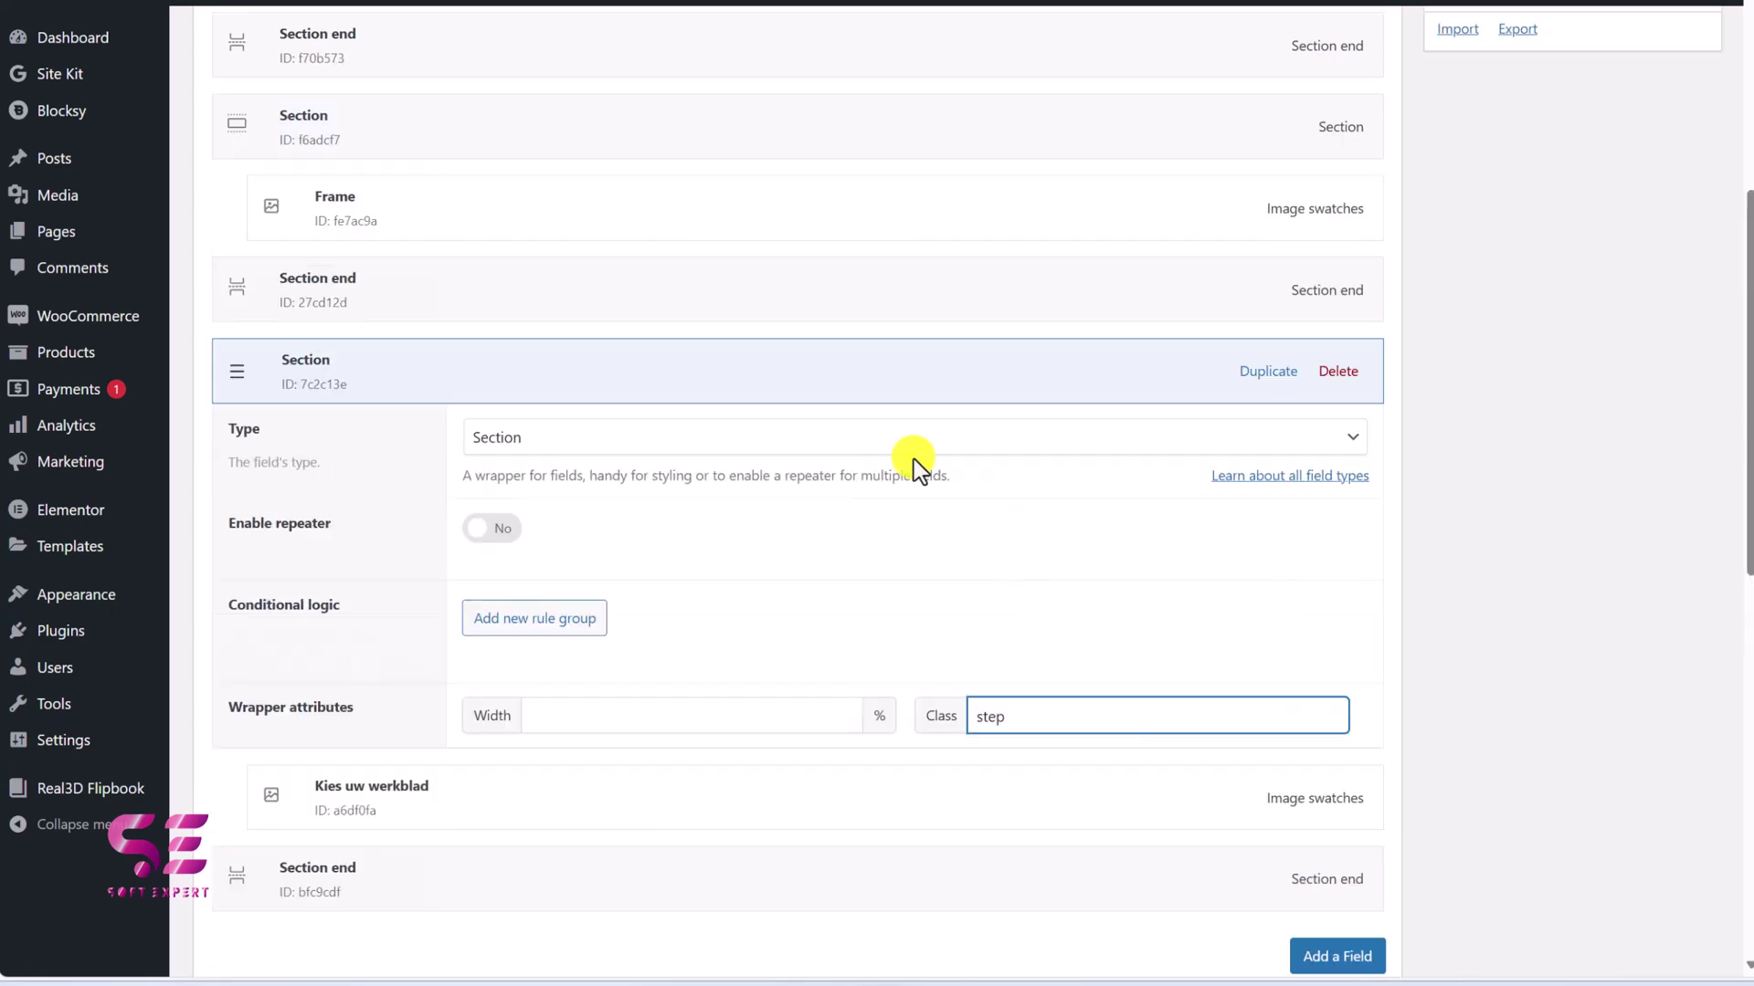
pyautogui.scroll(5, 913, 458)
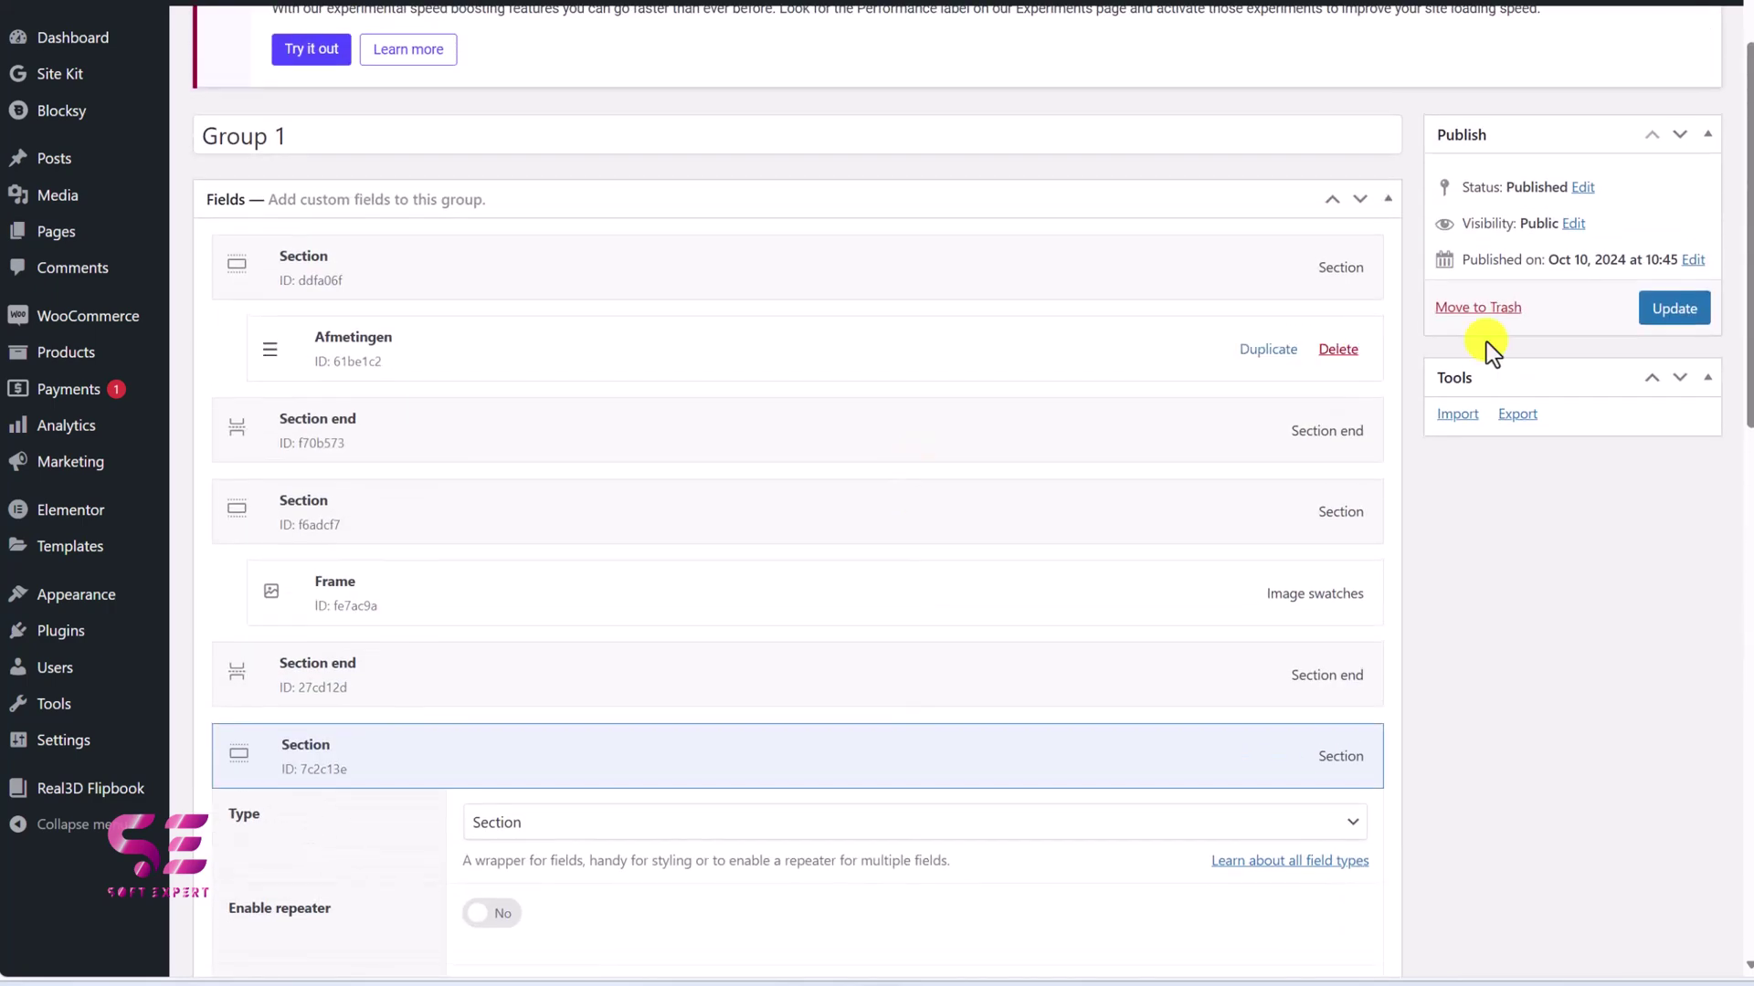
pyautogui.click(1649, 315)
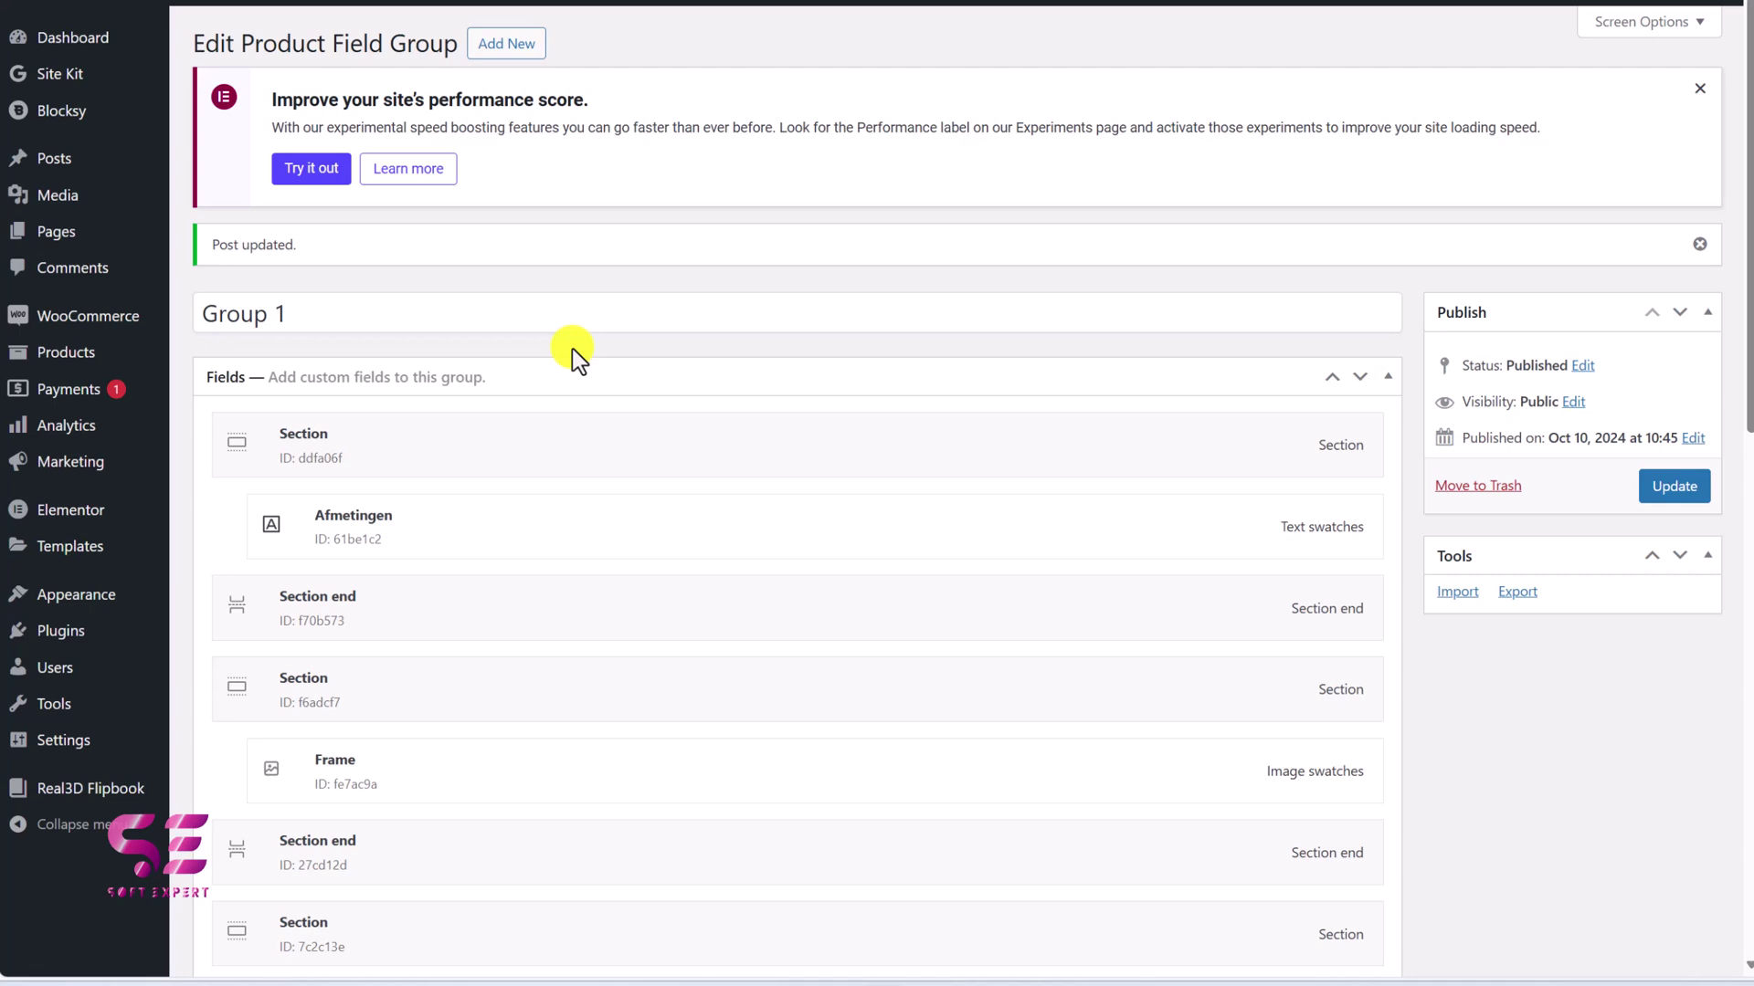
pyautogui.moveTo(86, 359)
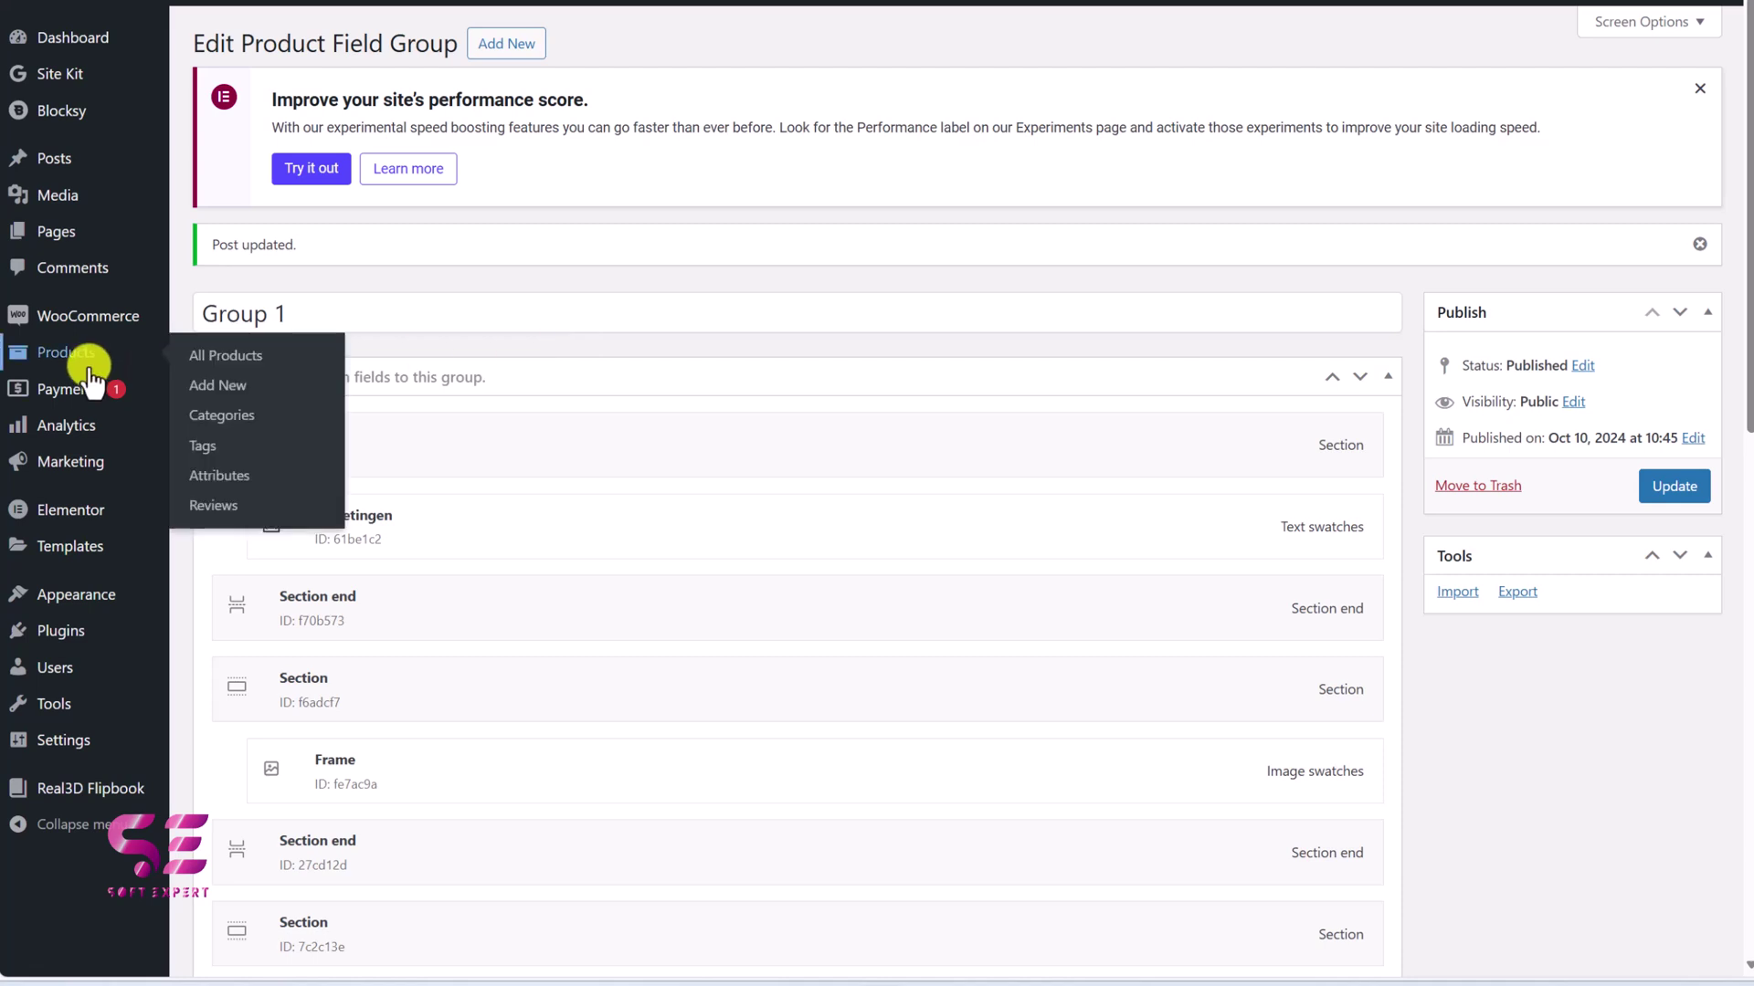
pyautogui.click(219, 446)
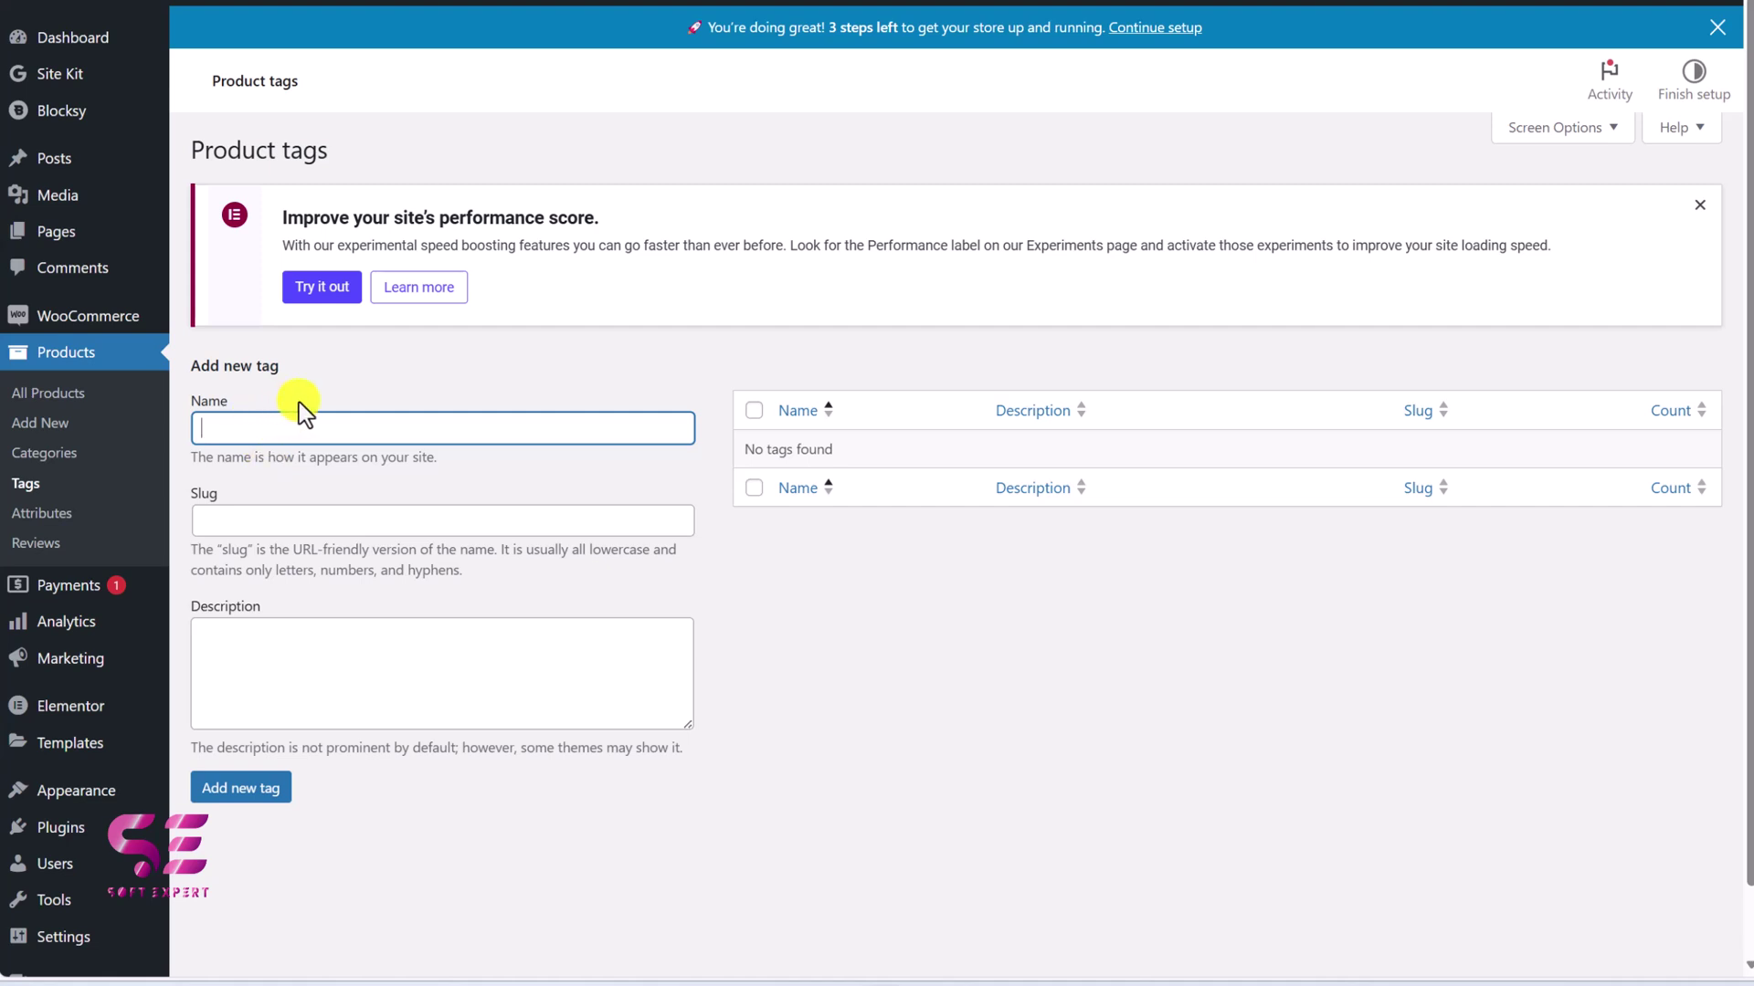
# Create a product tag named steps with the slug steps.
pyautogui.write('steps')
pyautogui.doubleClick(230, 425)
pyautogui.hotkey('ctrl', 'c')
pyautogui.click(235, 512)
pyautogui.hotkey('ctrl', 'v')
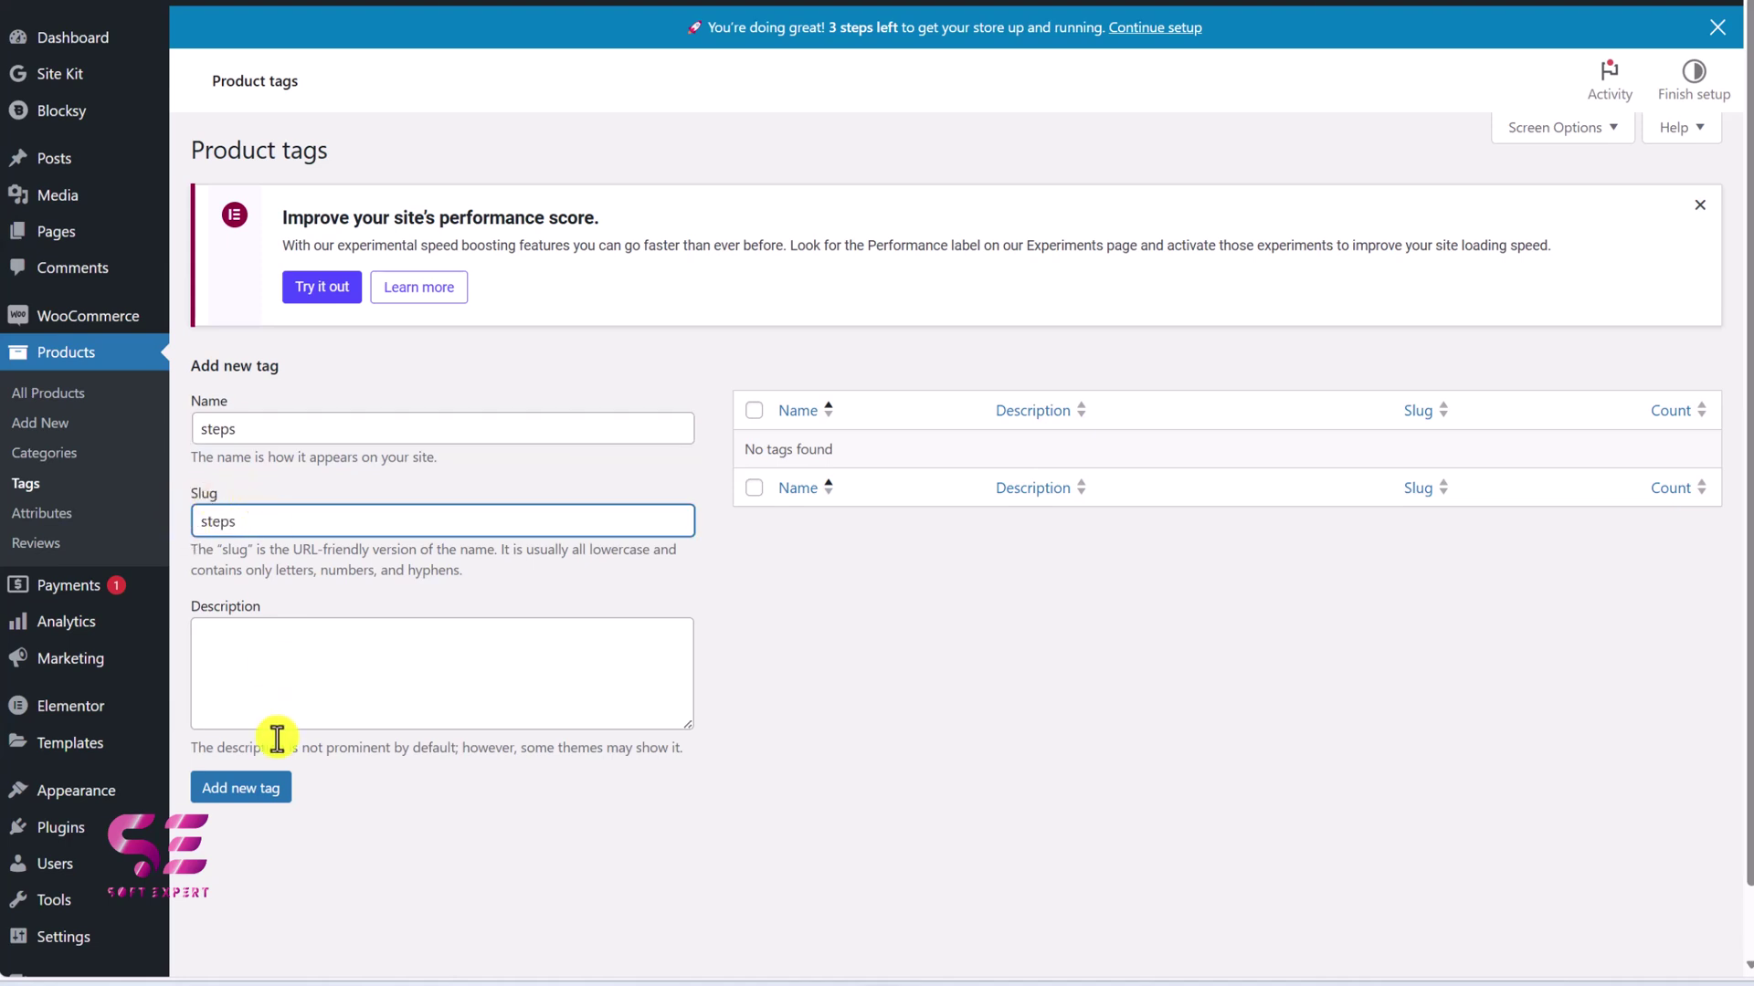
pyautogui.click(256, 791)
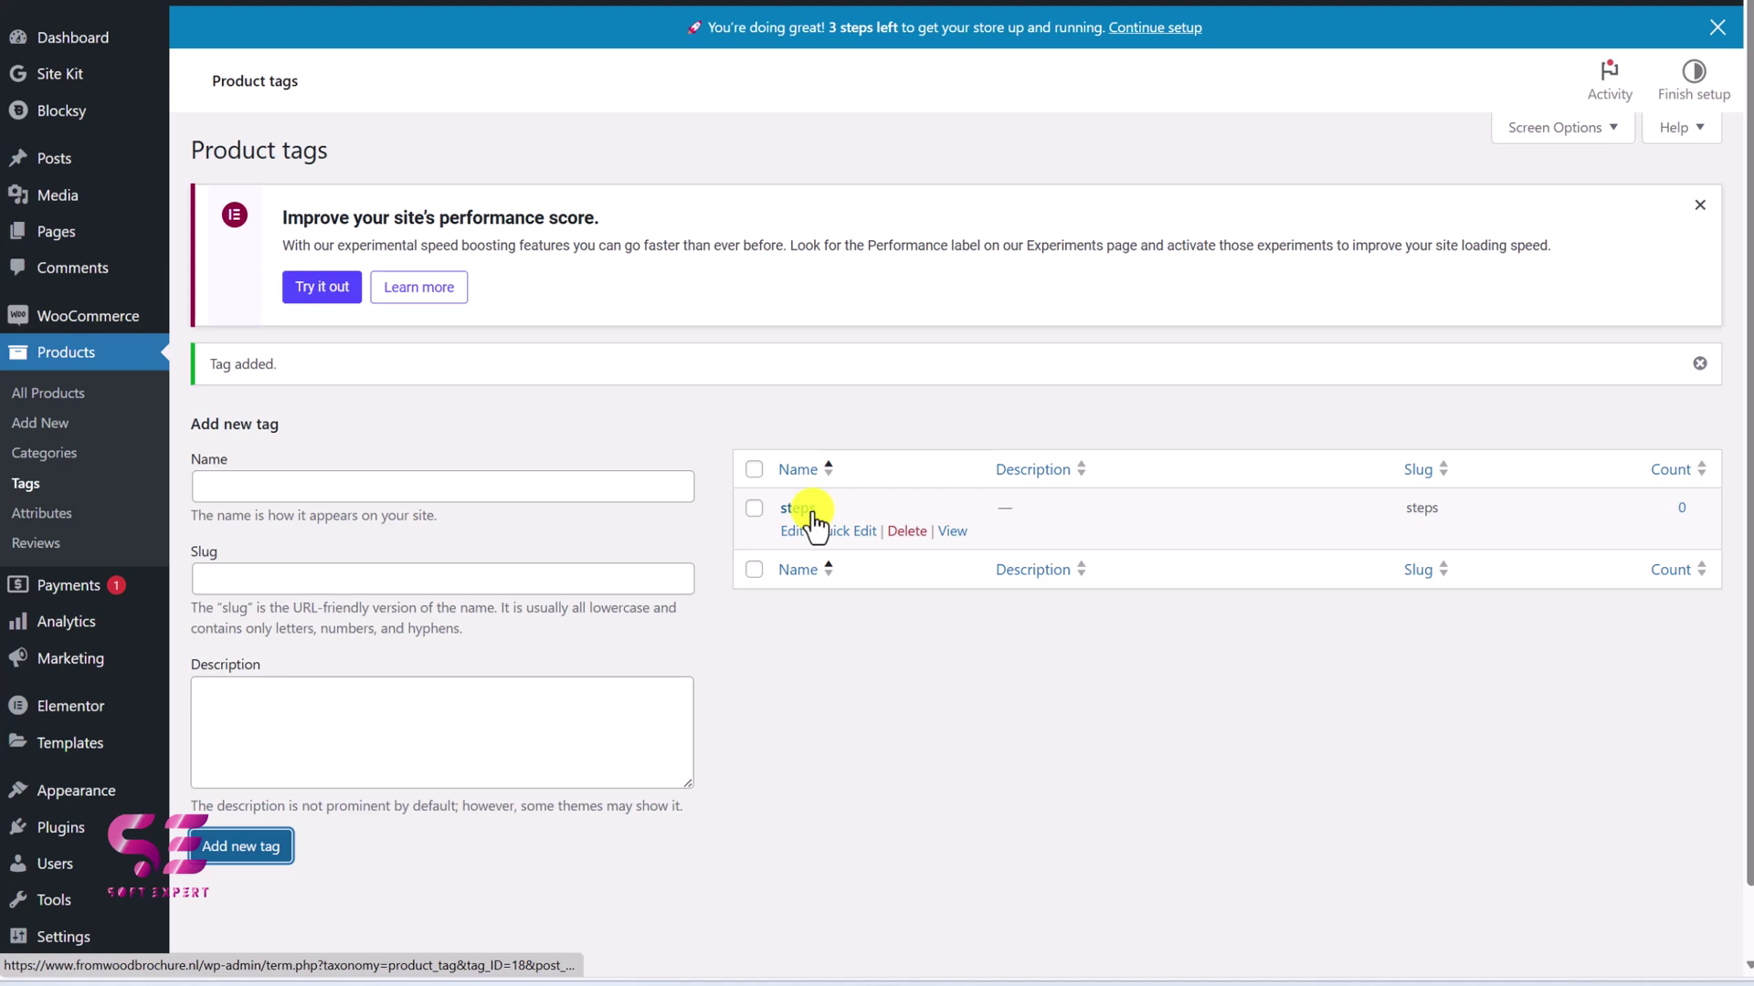
pyautogui.click(99, 393)
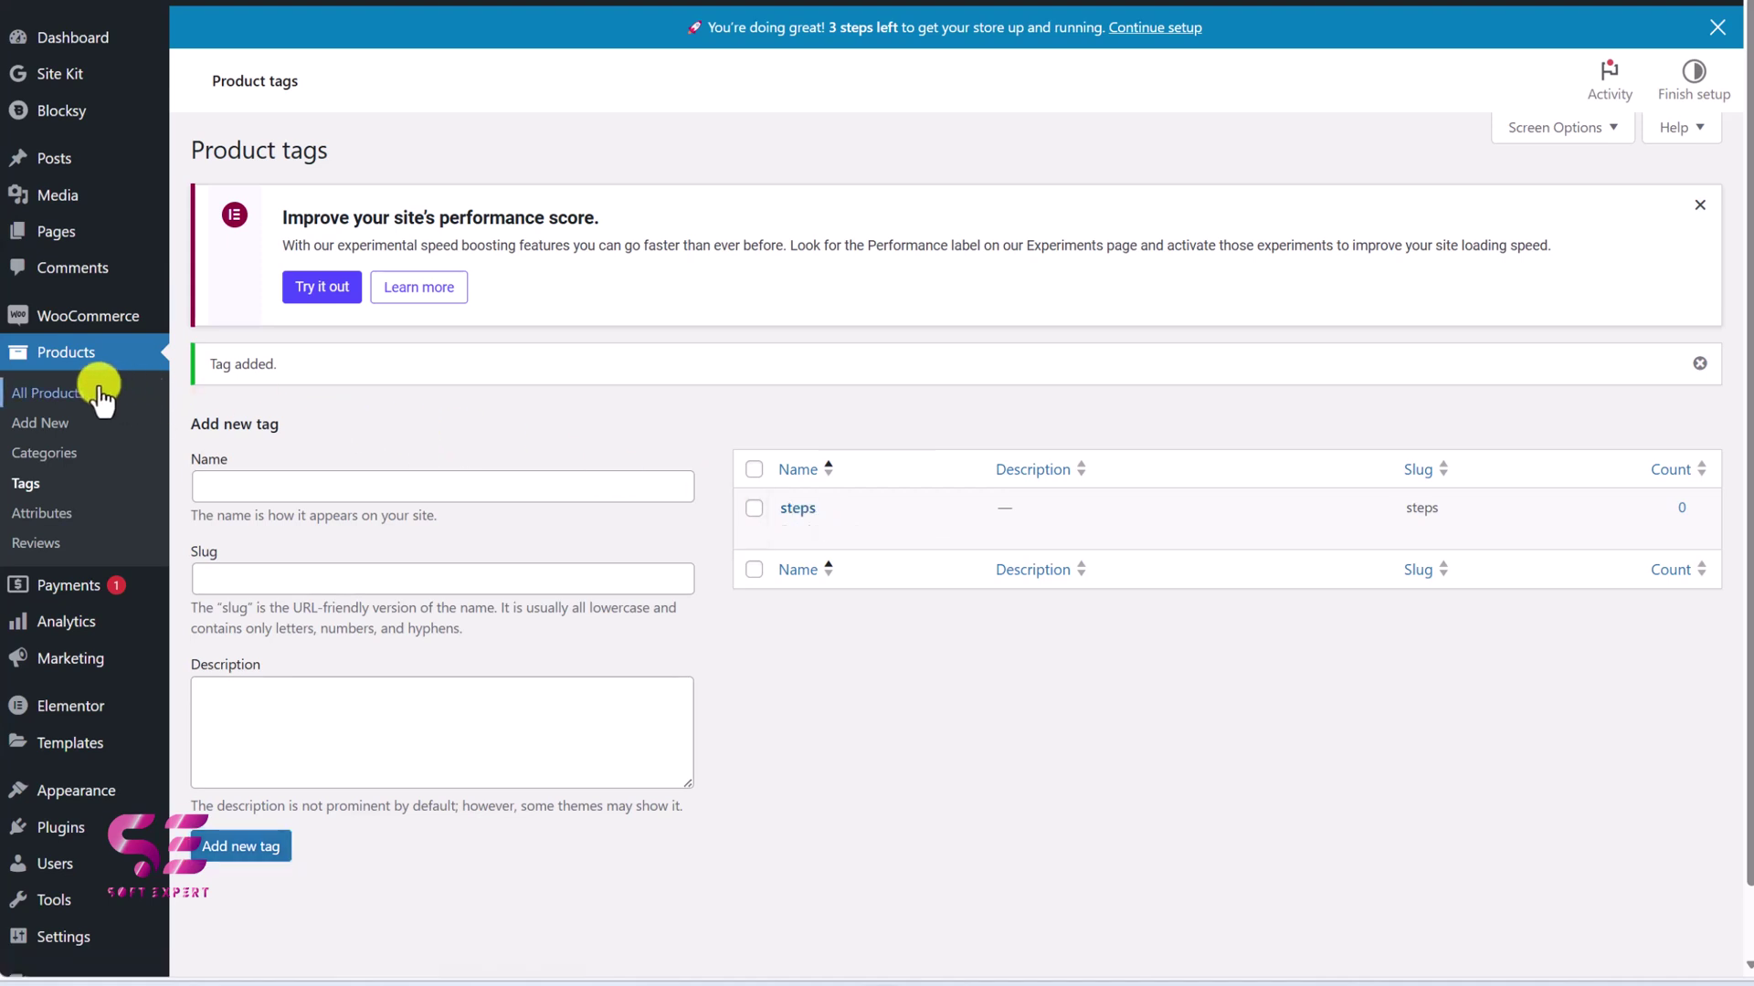
# Open the Workbench (80x120cm) product for editing and scroll to the Product tags box.
pyautogui.click(368, 286)
pyautogui.scroll(-4, 1518, 589)
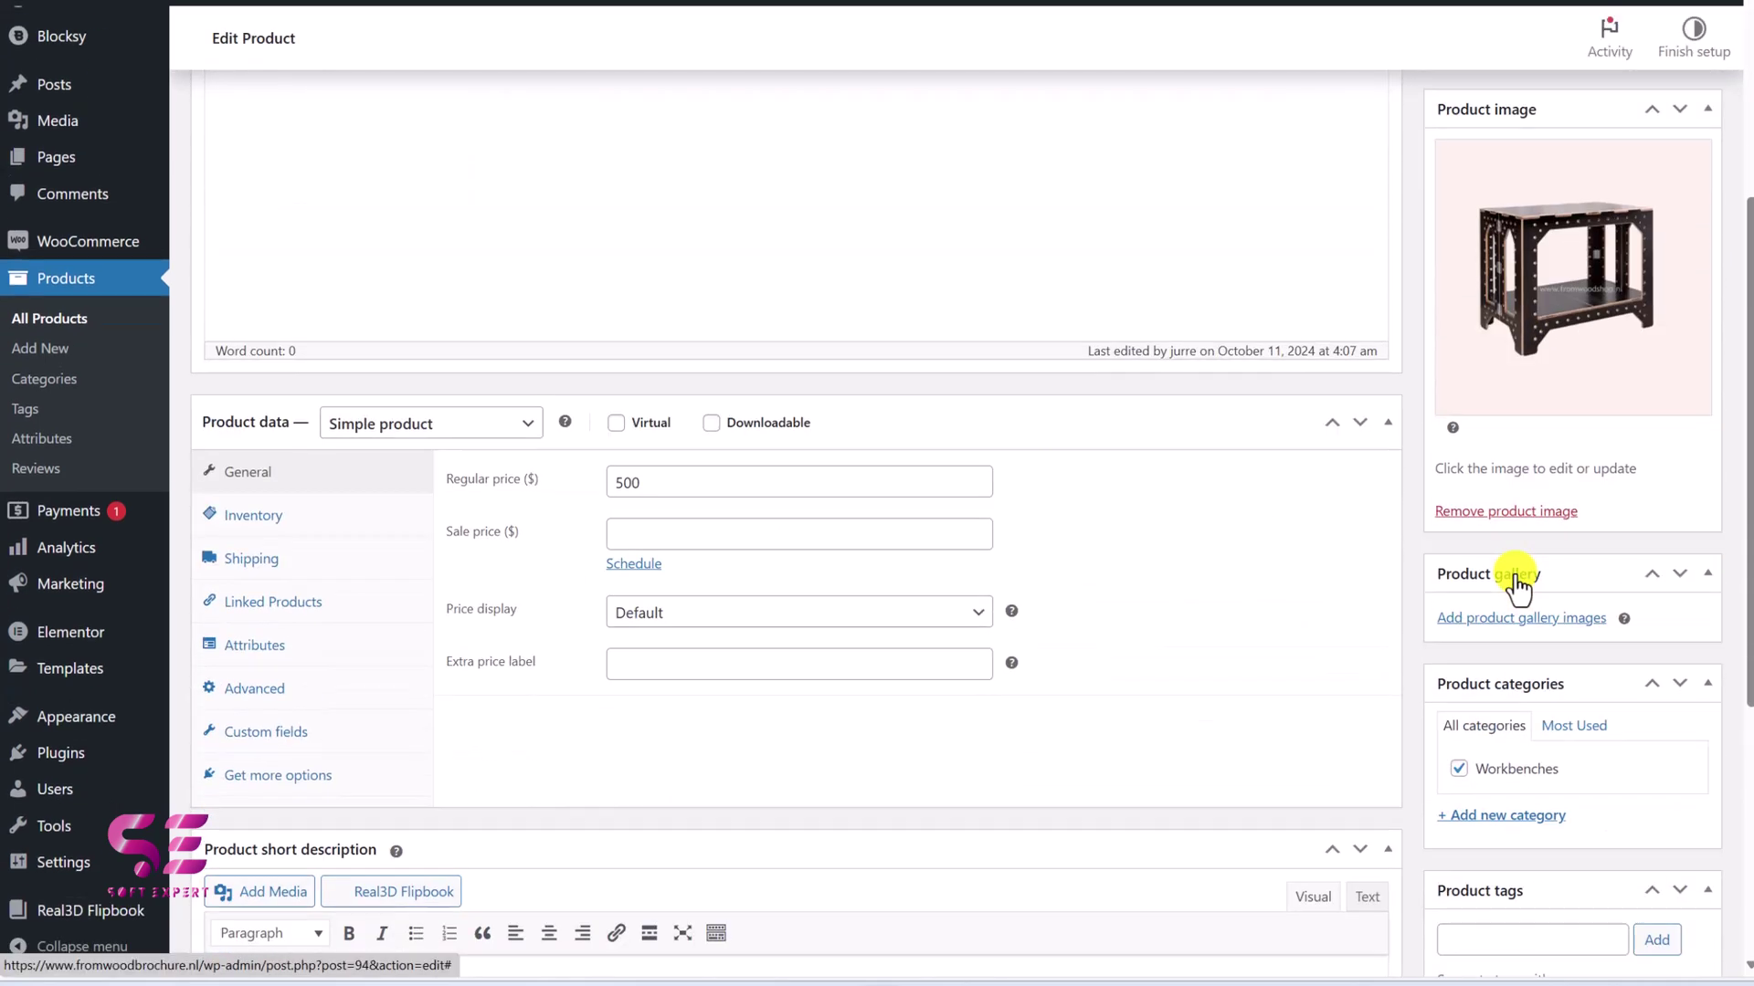
pyautogui.scroll(-3, 1518, 589)
# Add the 'steps' tag to the Workbench product, update it, and view it on the storefront.
pyautogui.click(1479, 624)
pyautogui.write('steps')
pyautogui.click(1656, 627)
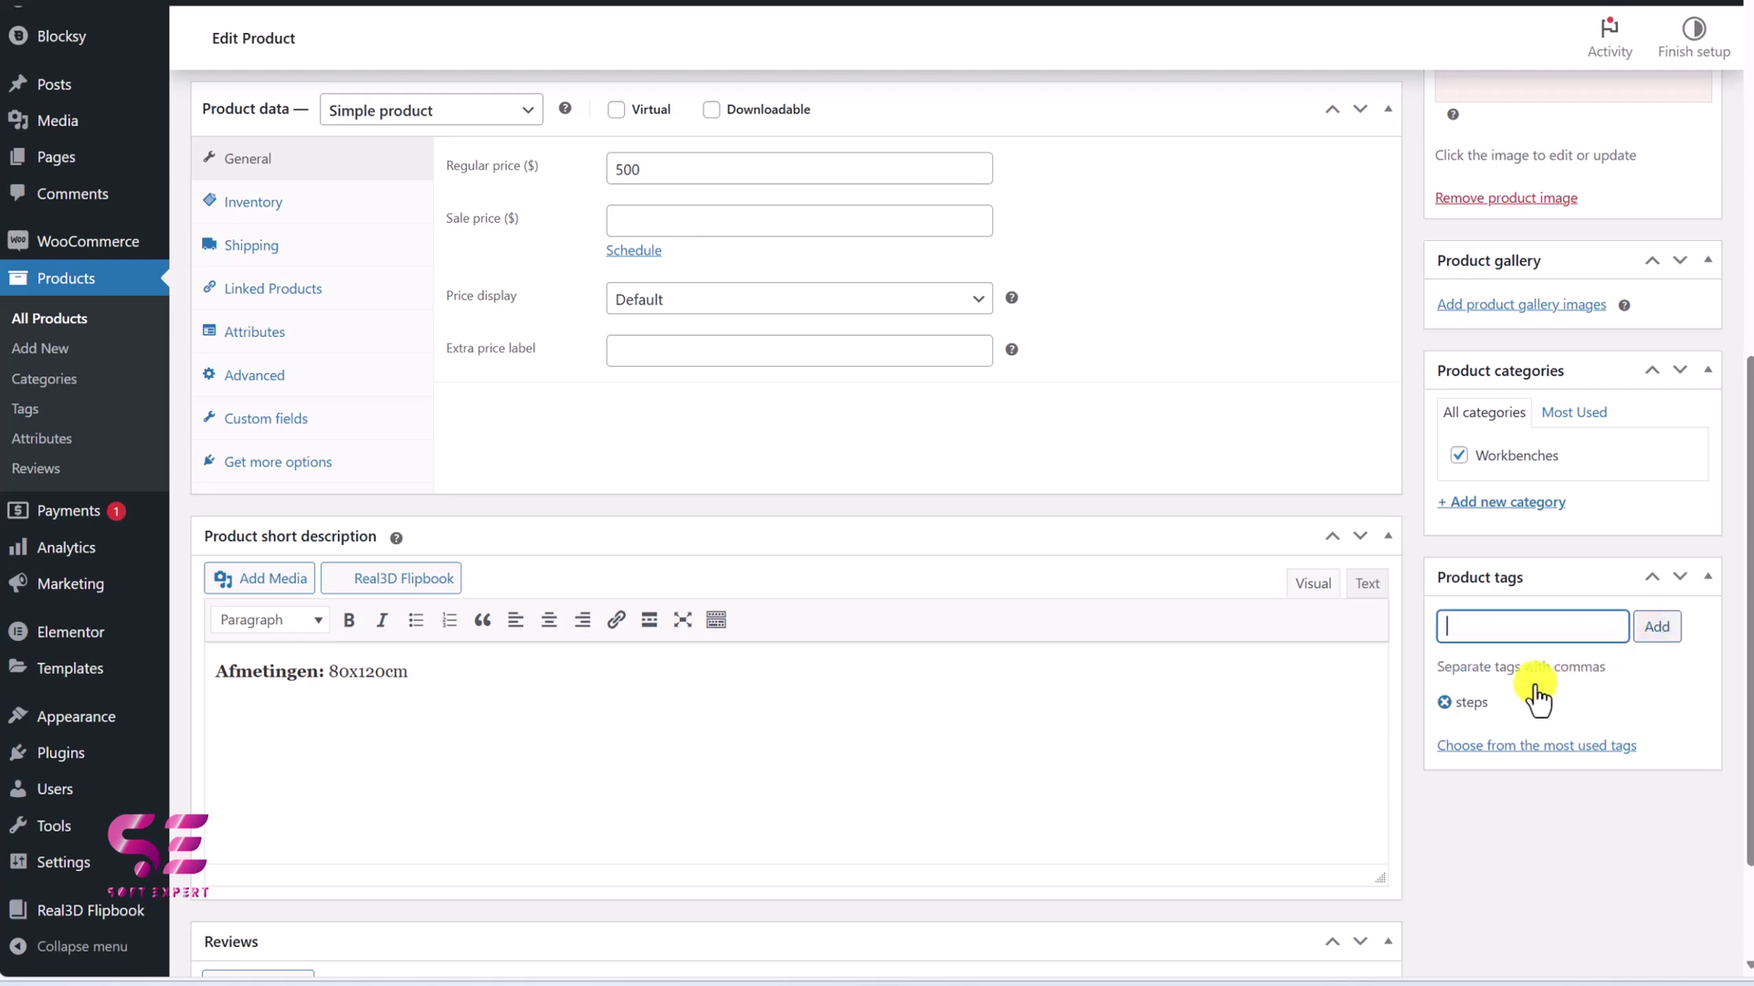
pyautogui.scroll(4, 1477, 703)
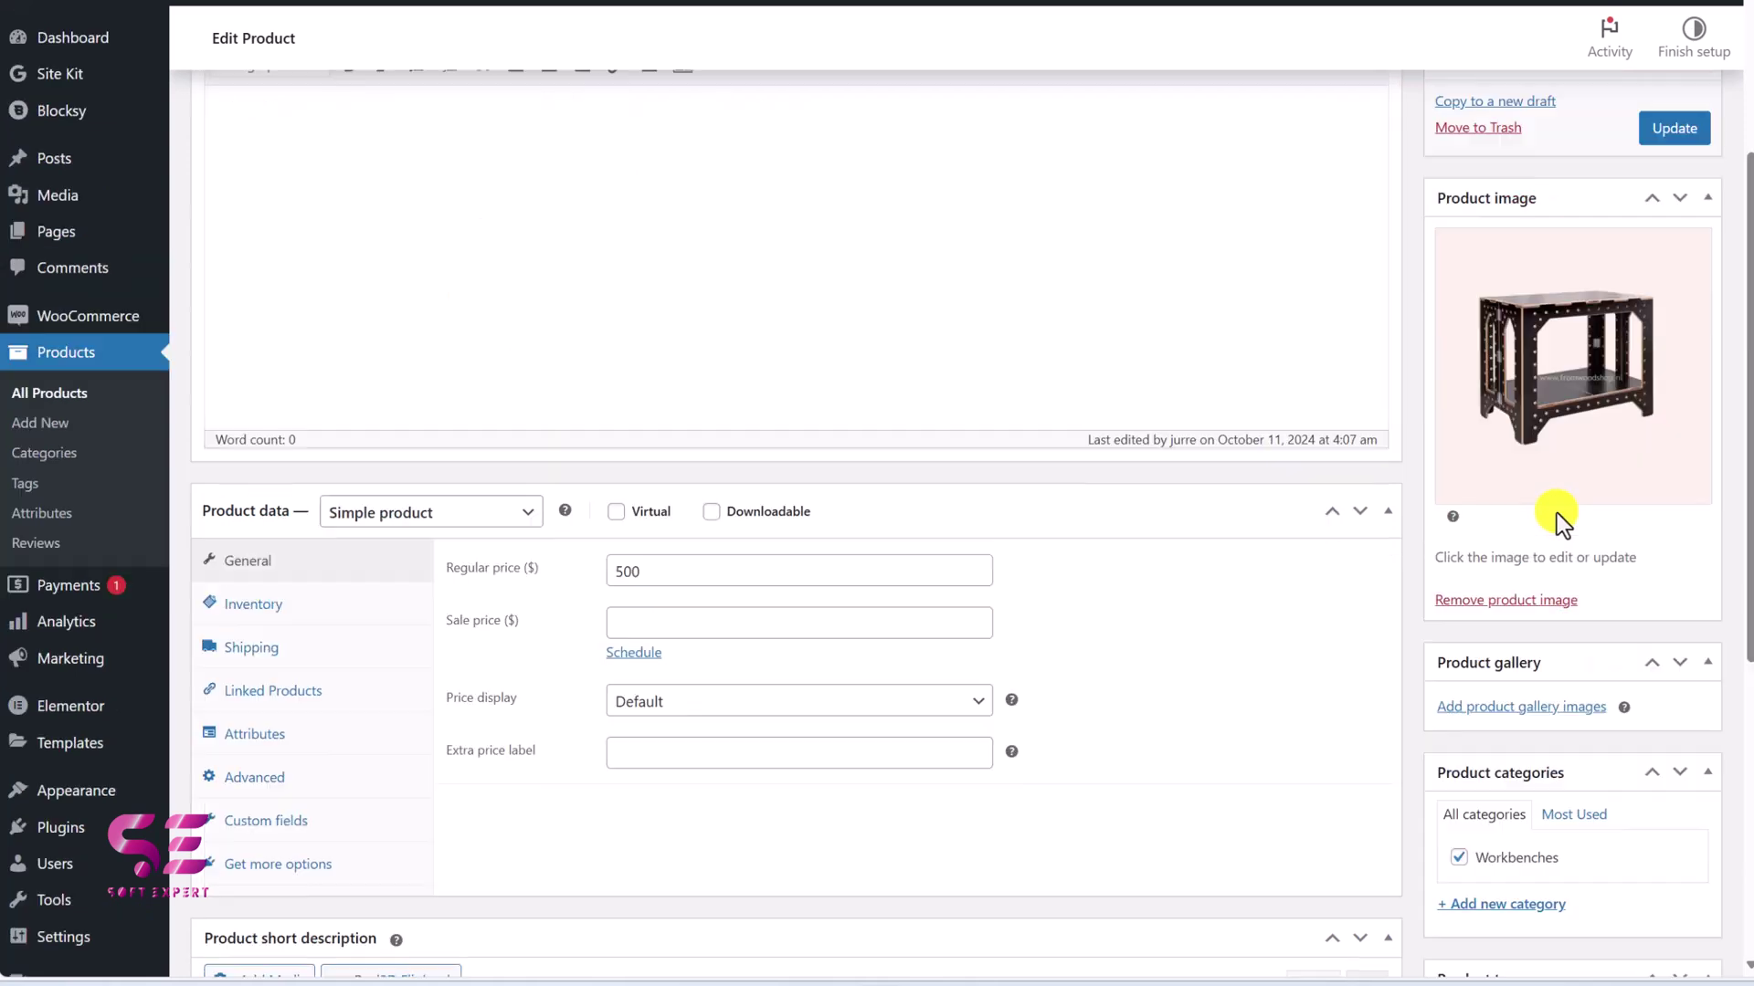
pyautogui.click(1674, 133)
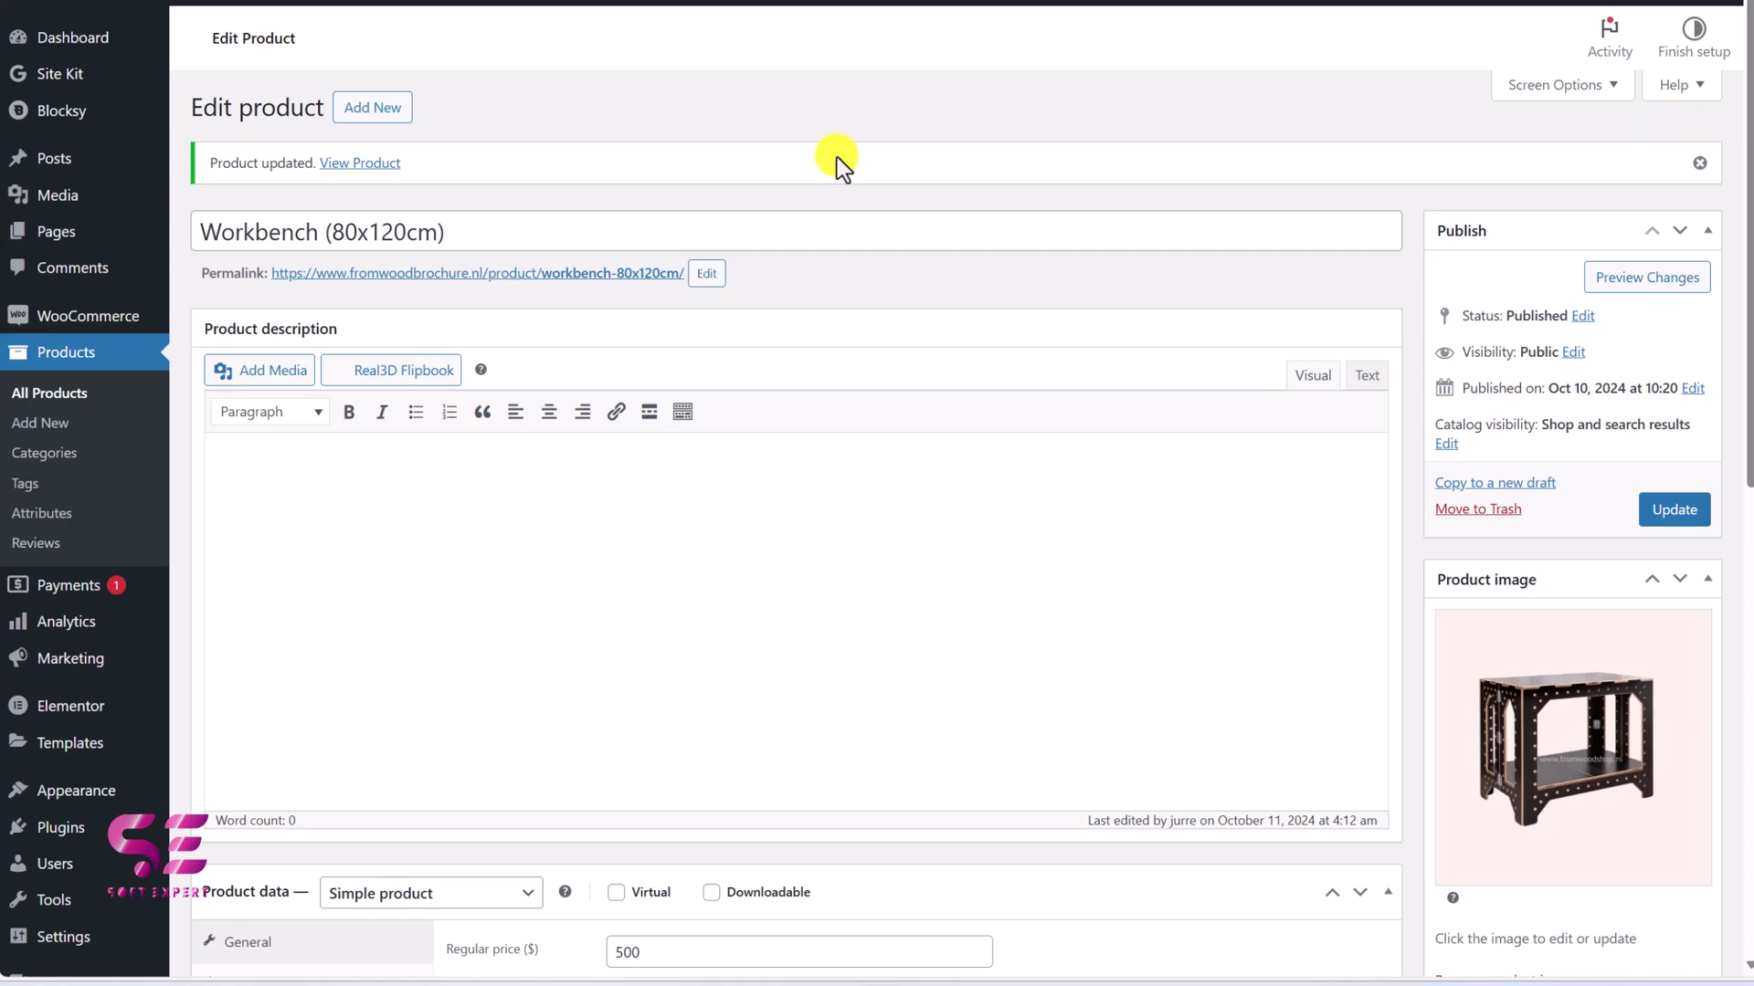
pyautogui.click(395, 164)
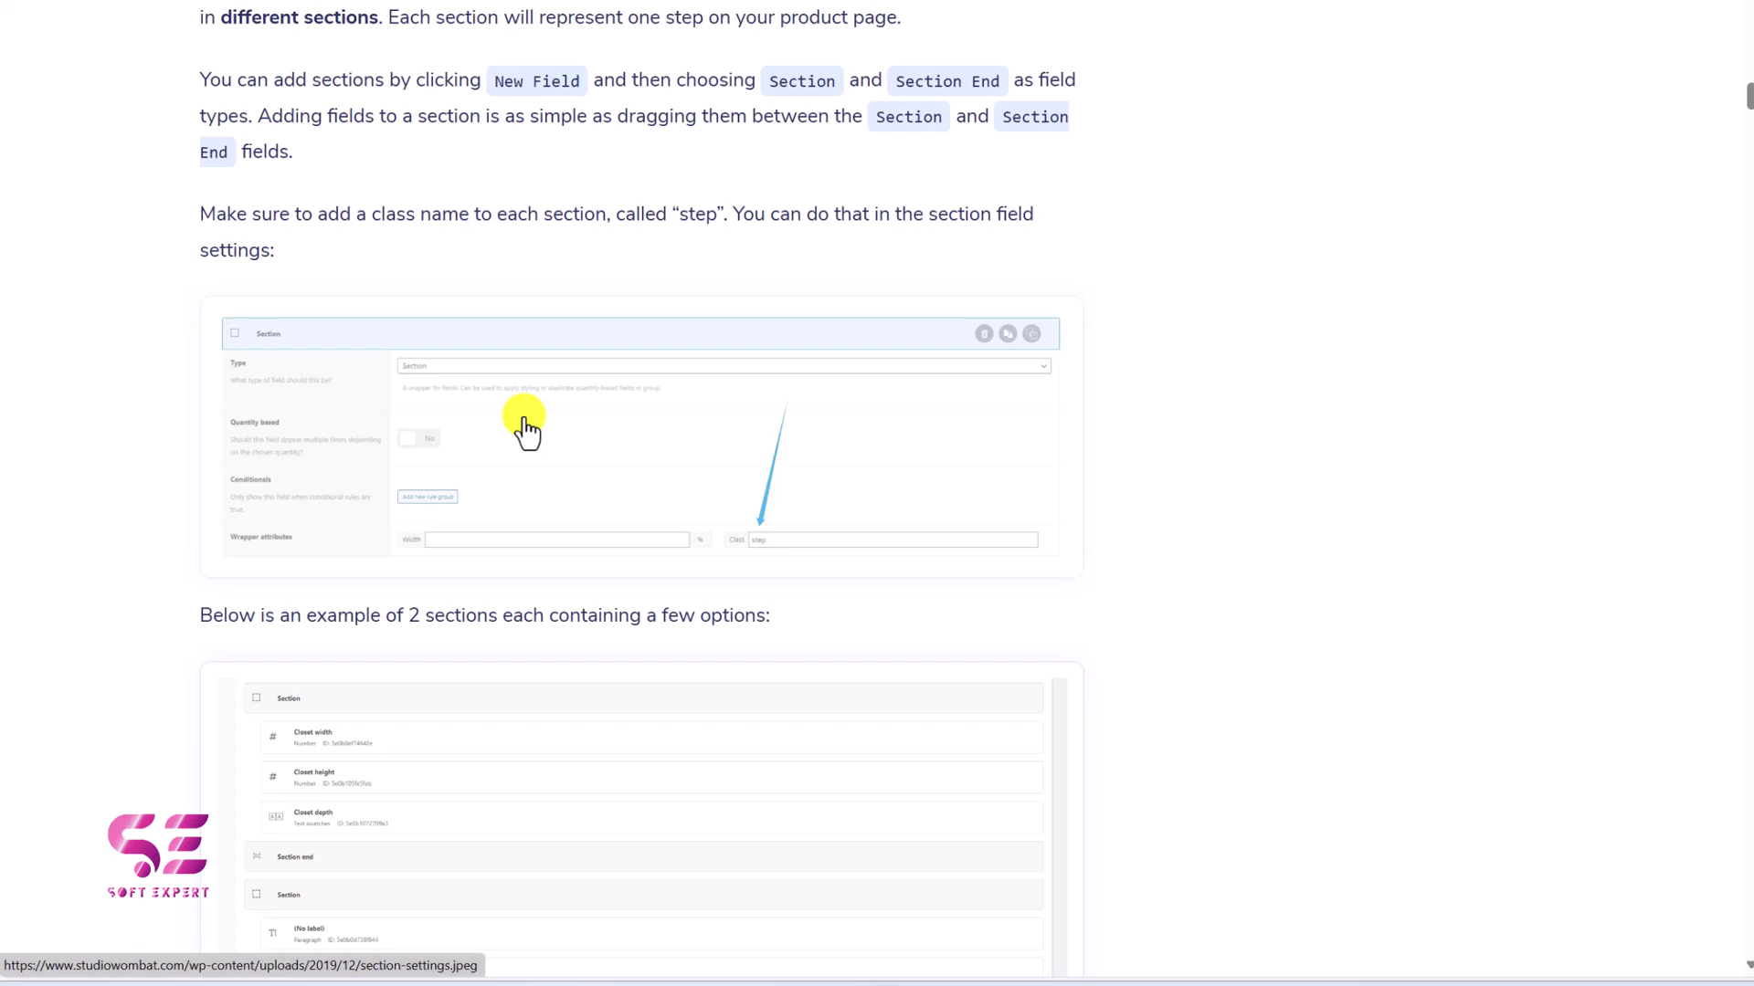
# Select the tutorial's step 3 PHP code for the progress bar and Previous/Next buttons.
pyautogui.scroll(-10, 527, 429)
pyautogui.scroll(5, 550, 440)
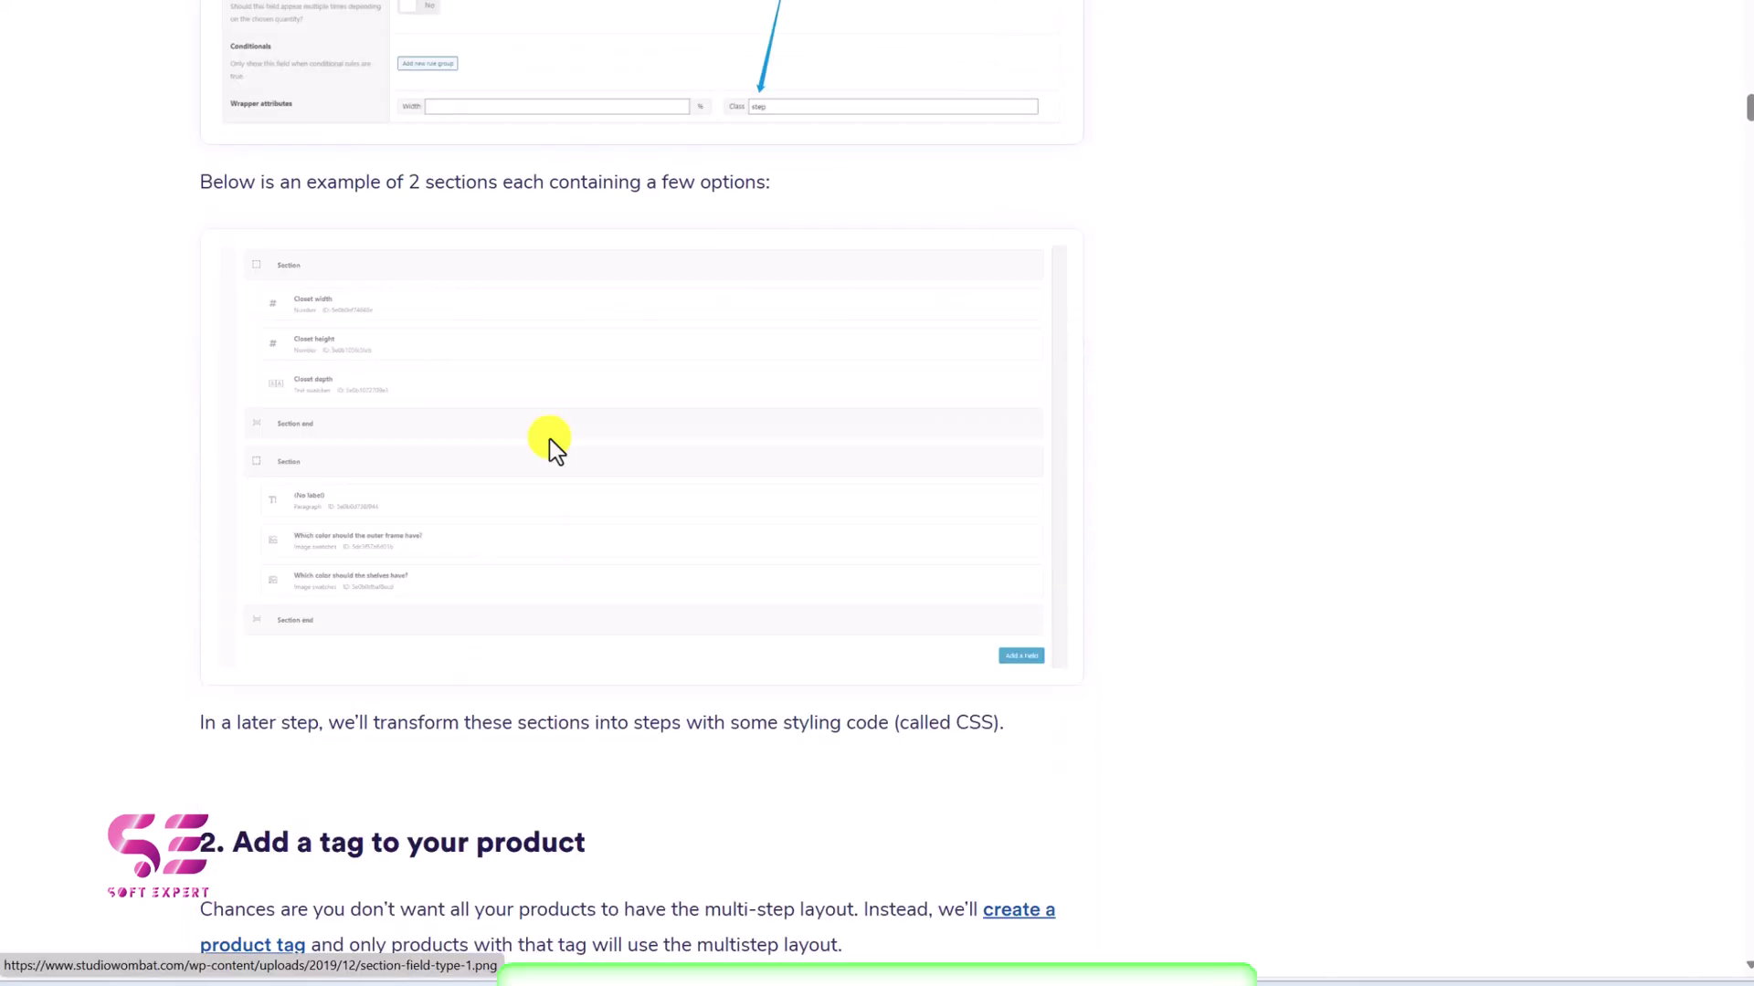
pyautogui.scroll(-9, 451, 442)
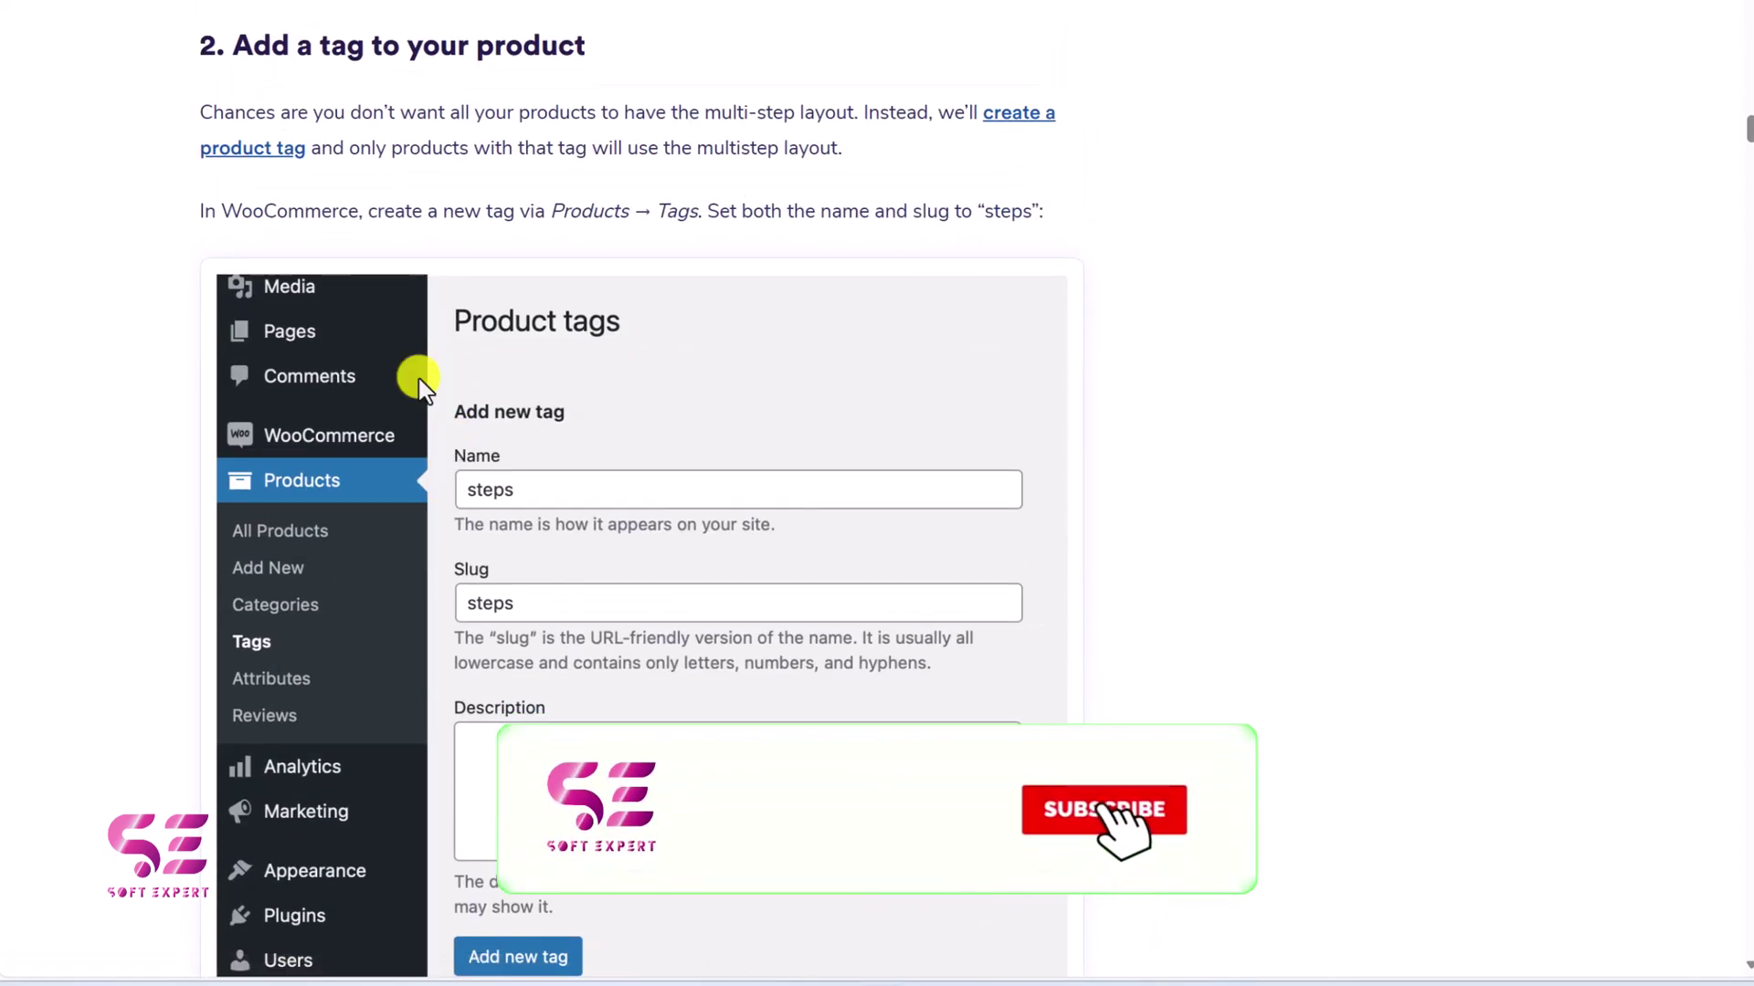
pyautogui.scroll(-12, 512, 384)
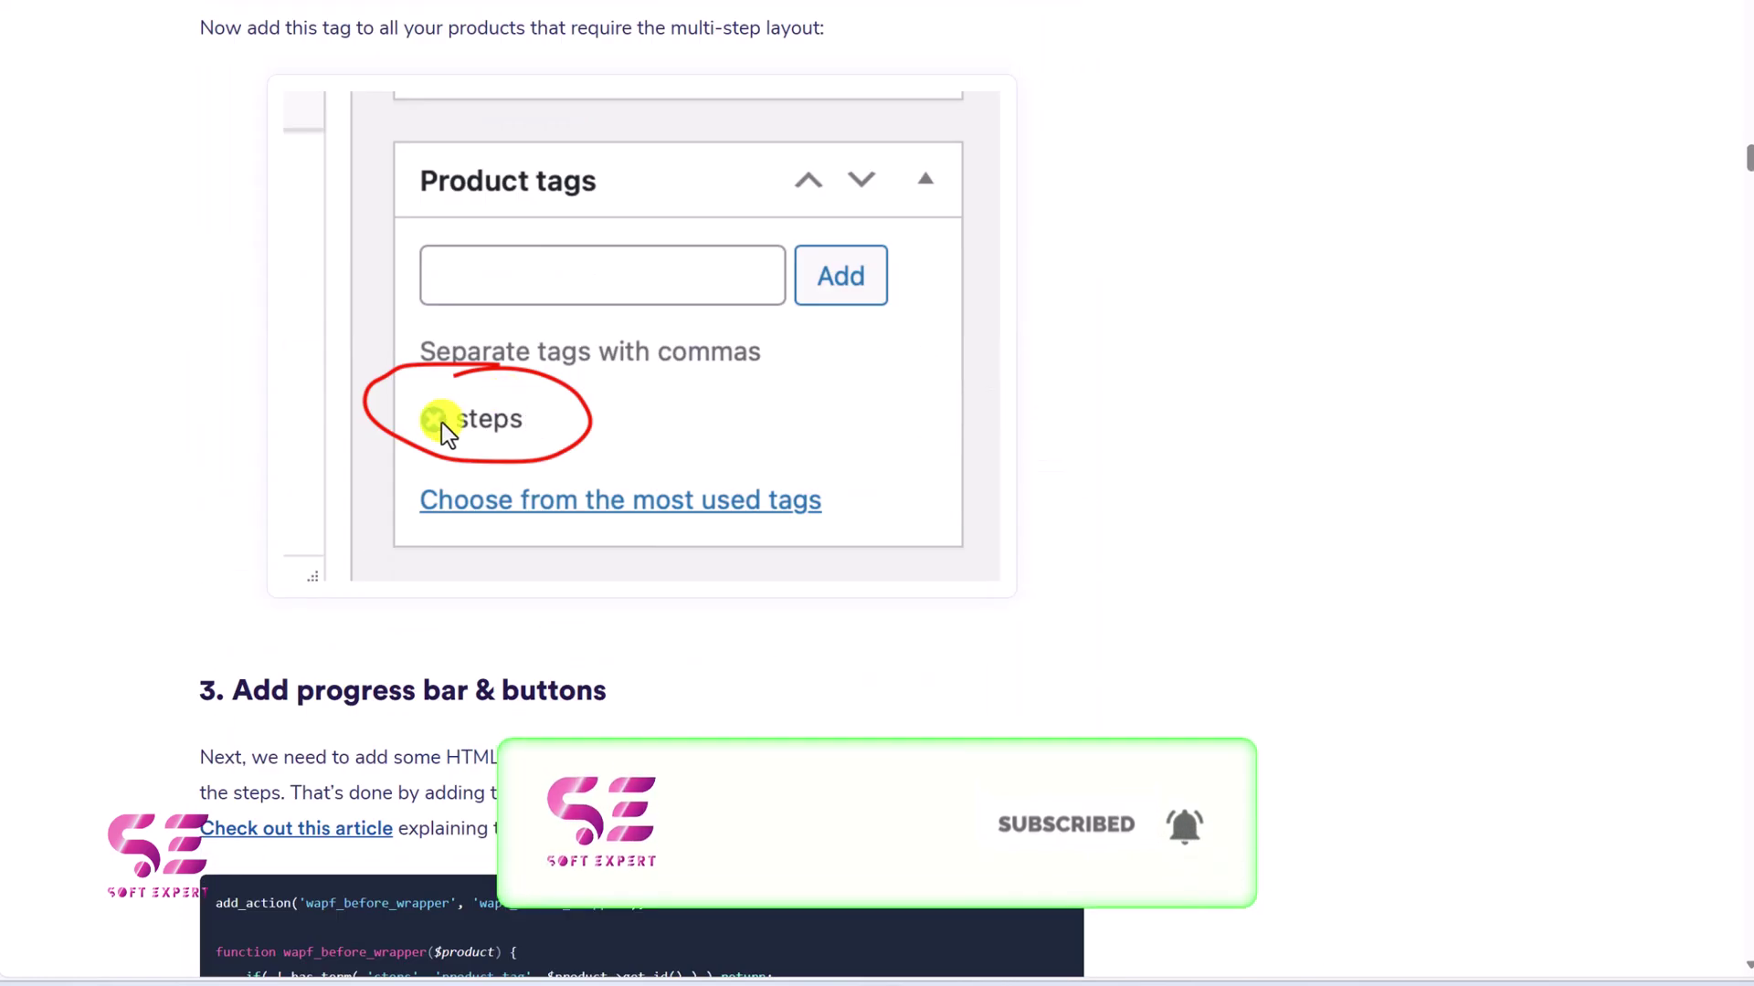
pyautogui.scroll(-8, 552, 393)
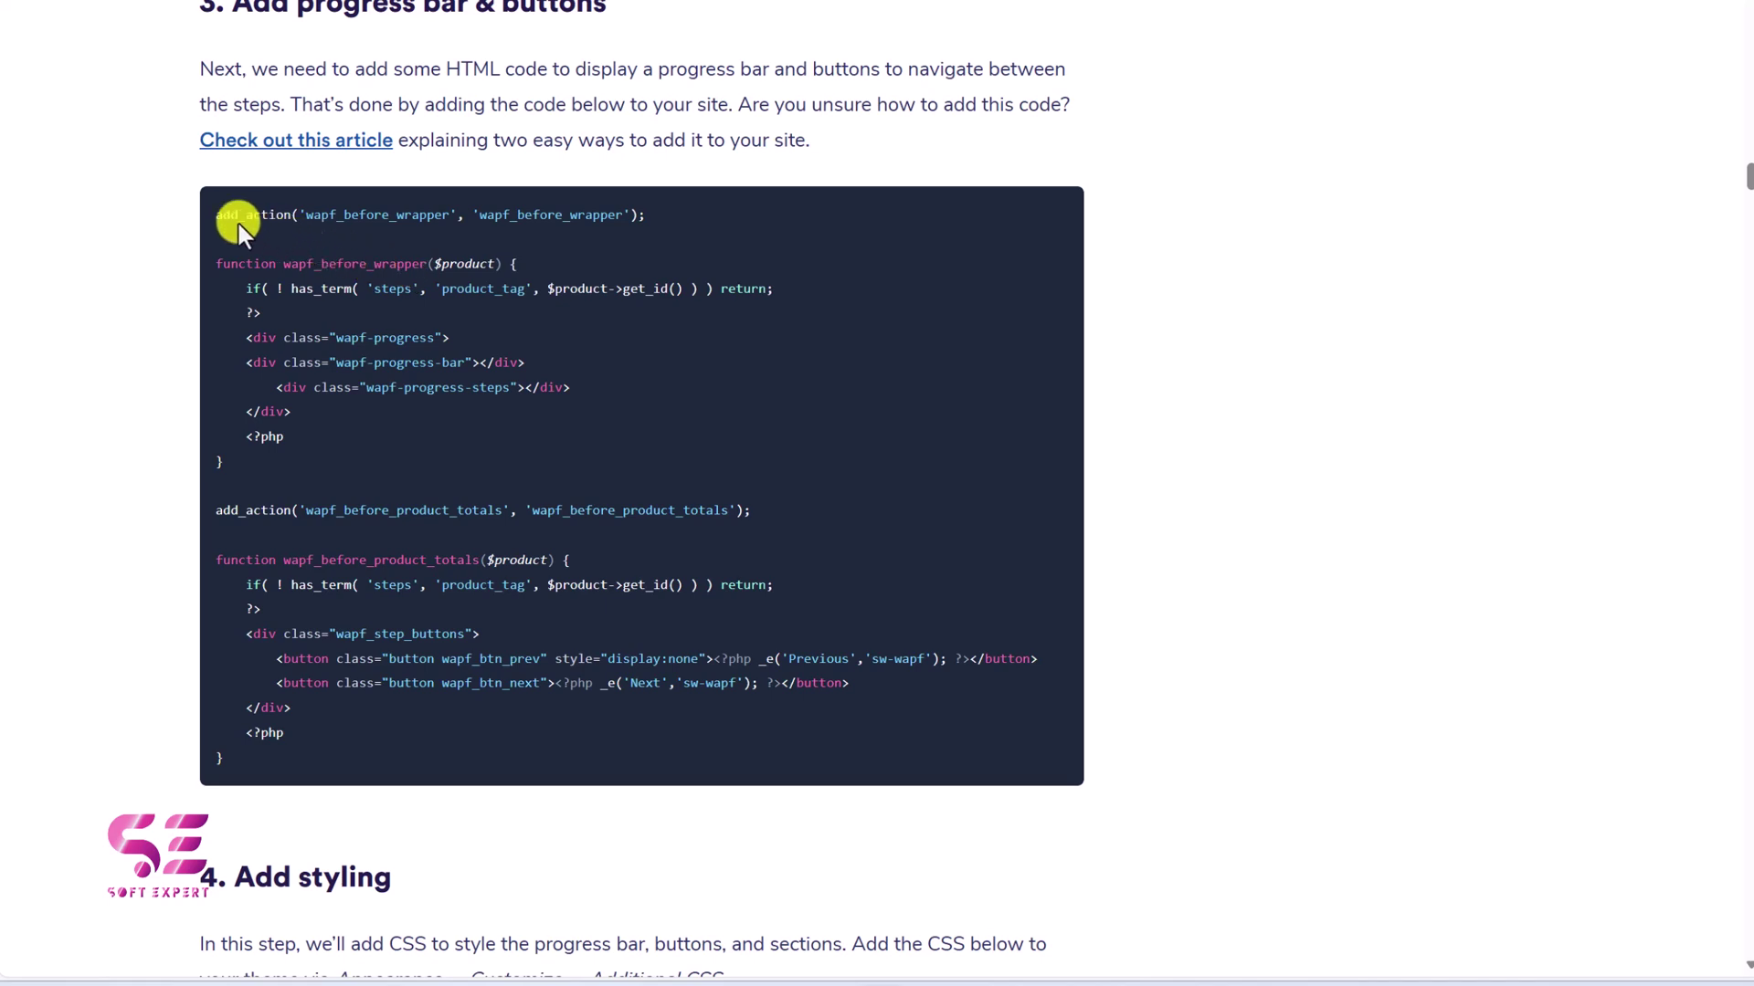
pyautogui.moveTo(214, 210); pyautogui.dragTo(241, 754)
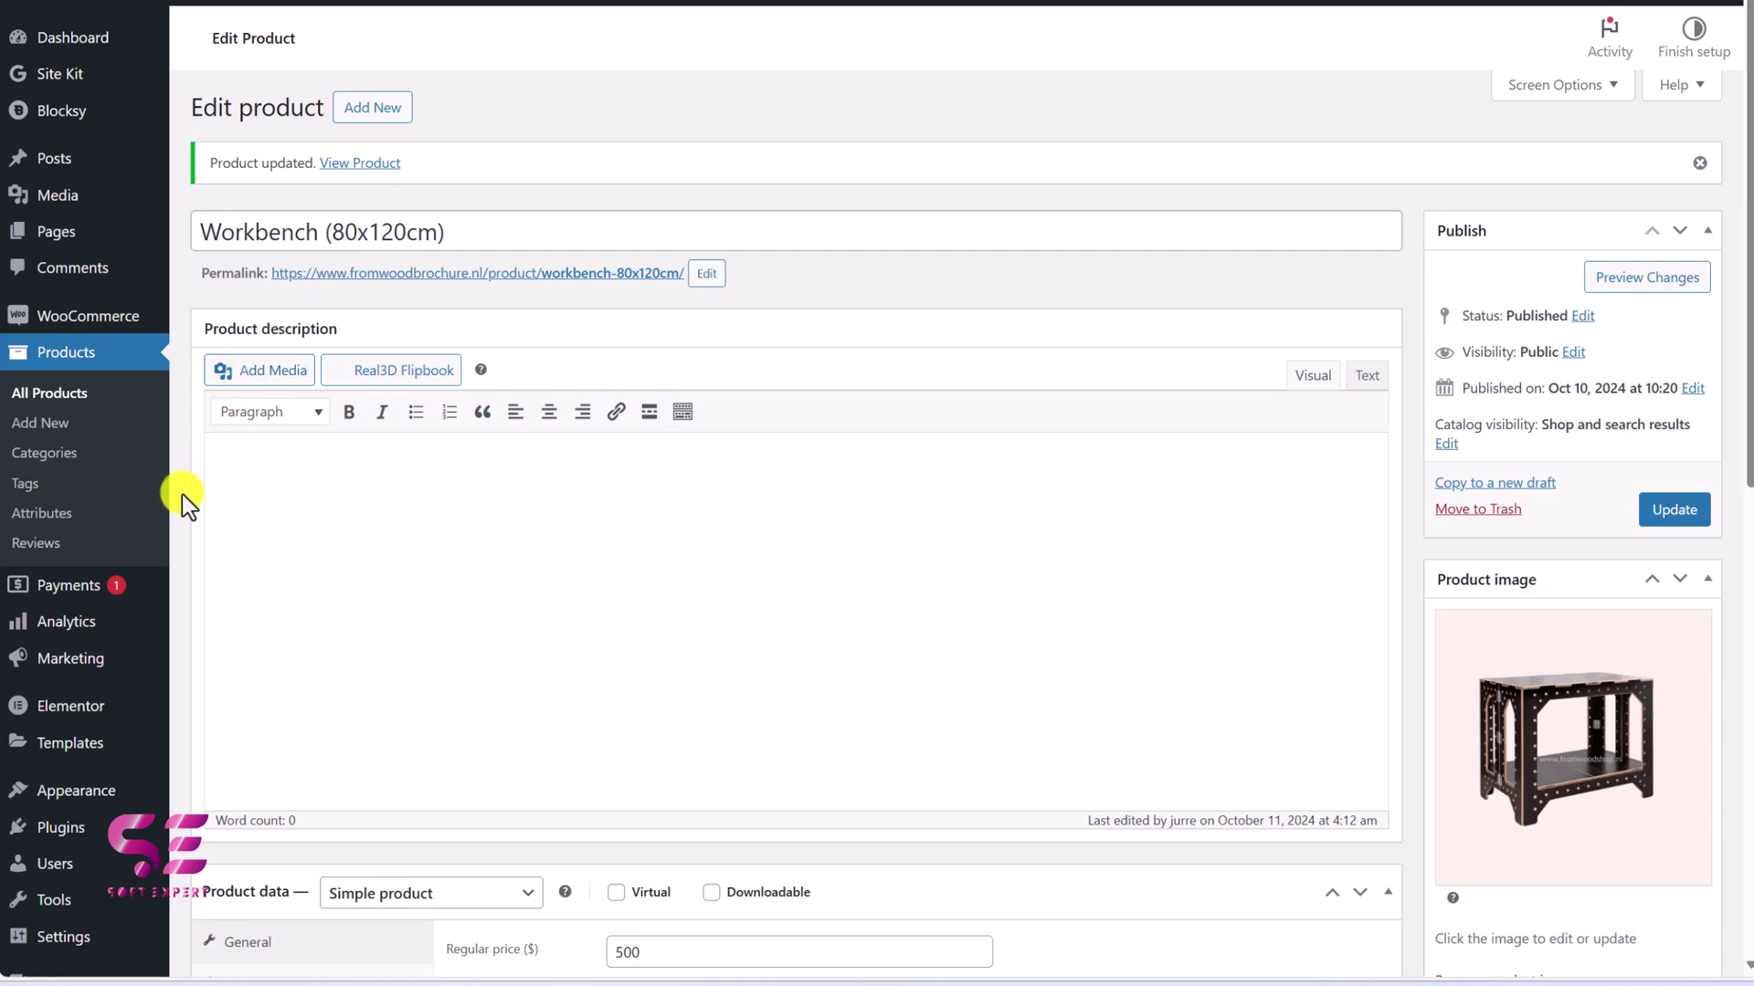
# Go to Appearance > Themes to confirm Blocksy Child is the active theme.
pyautogui.moveTo(52, 804)
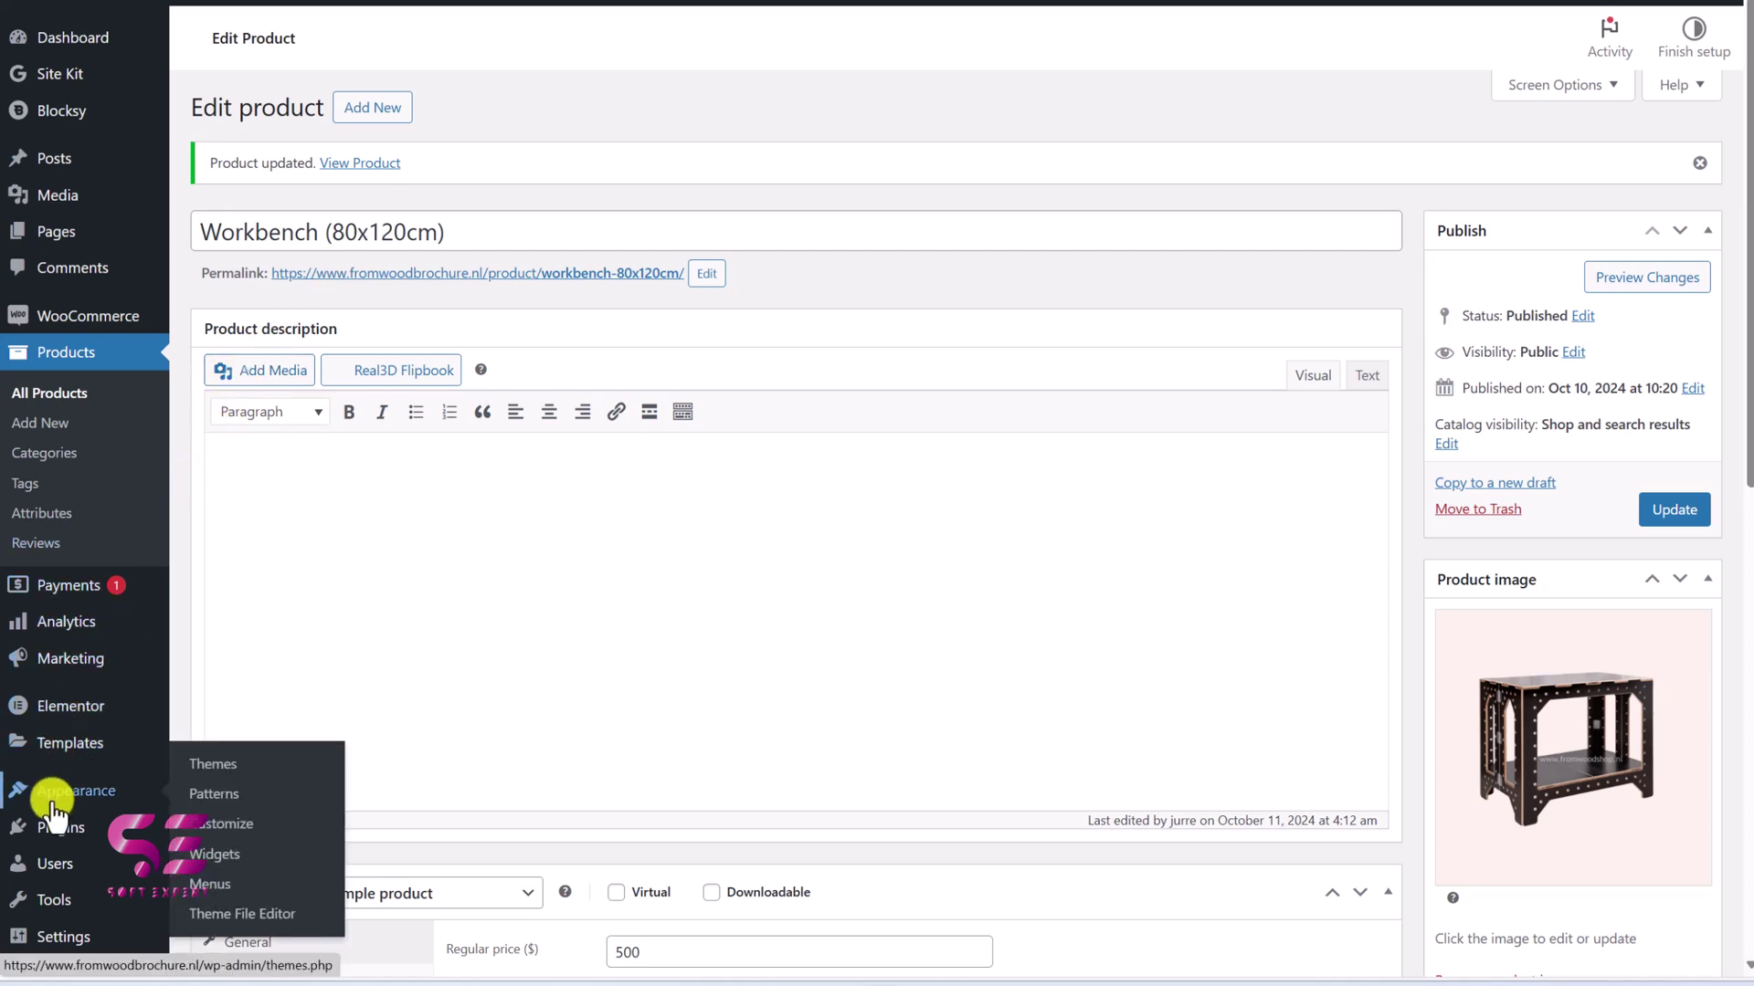
pyautogui.click(201, 767)
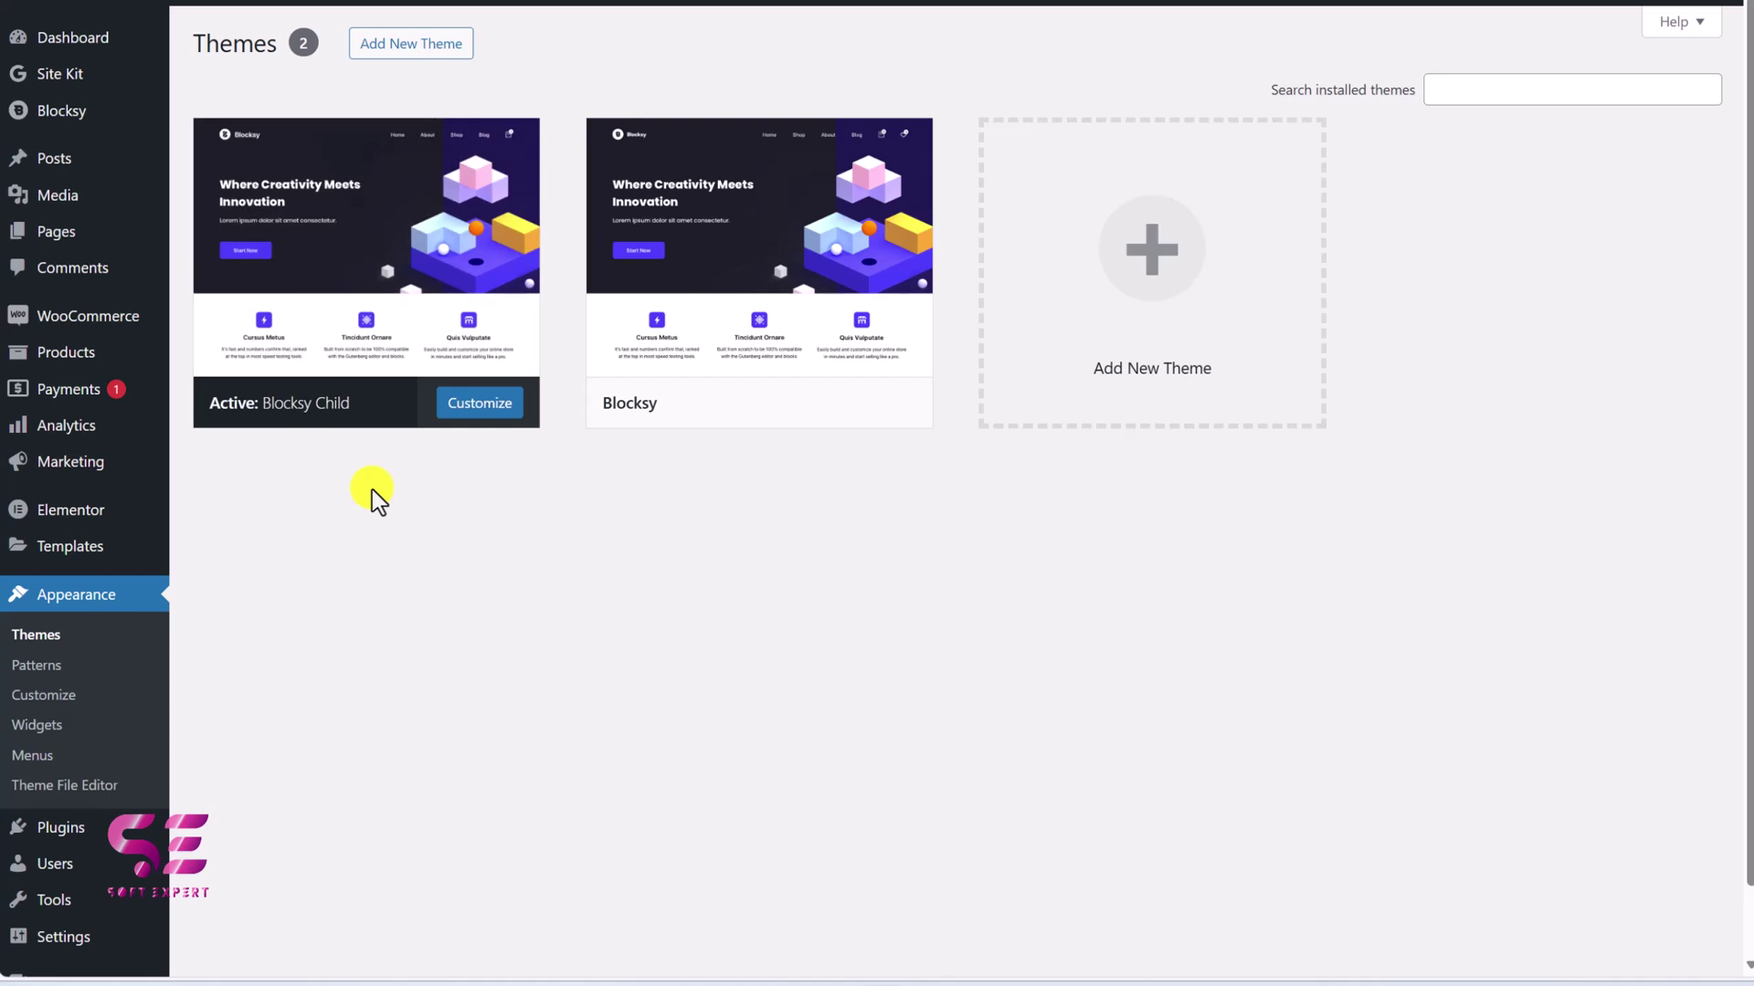
pyautogui.scroll(-2, 137, 667)
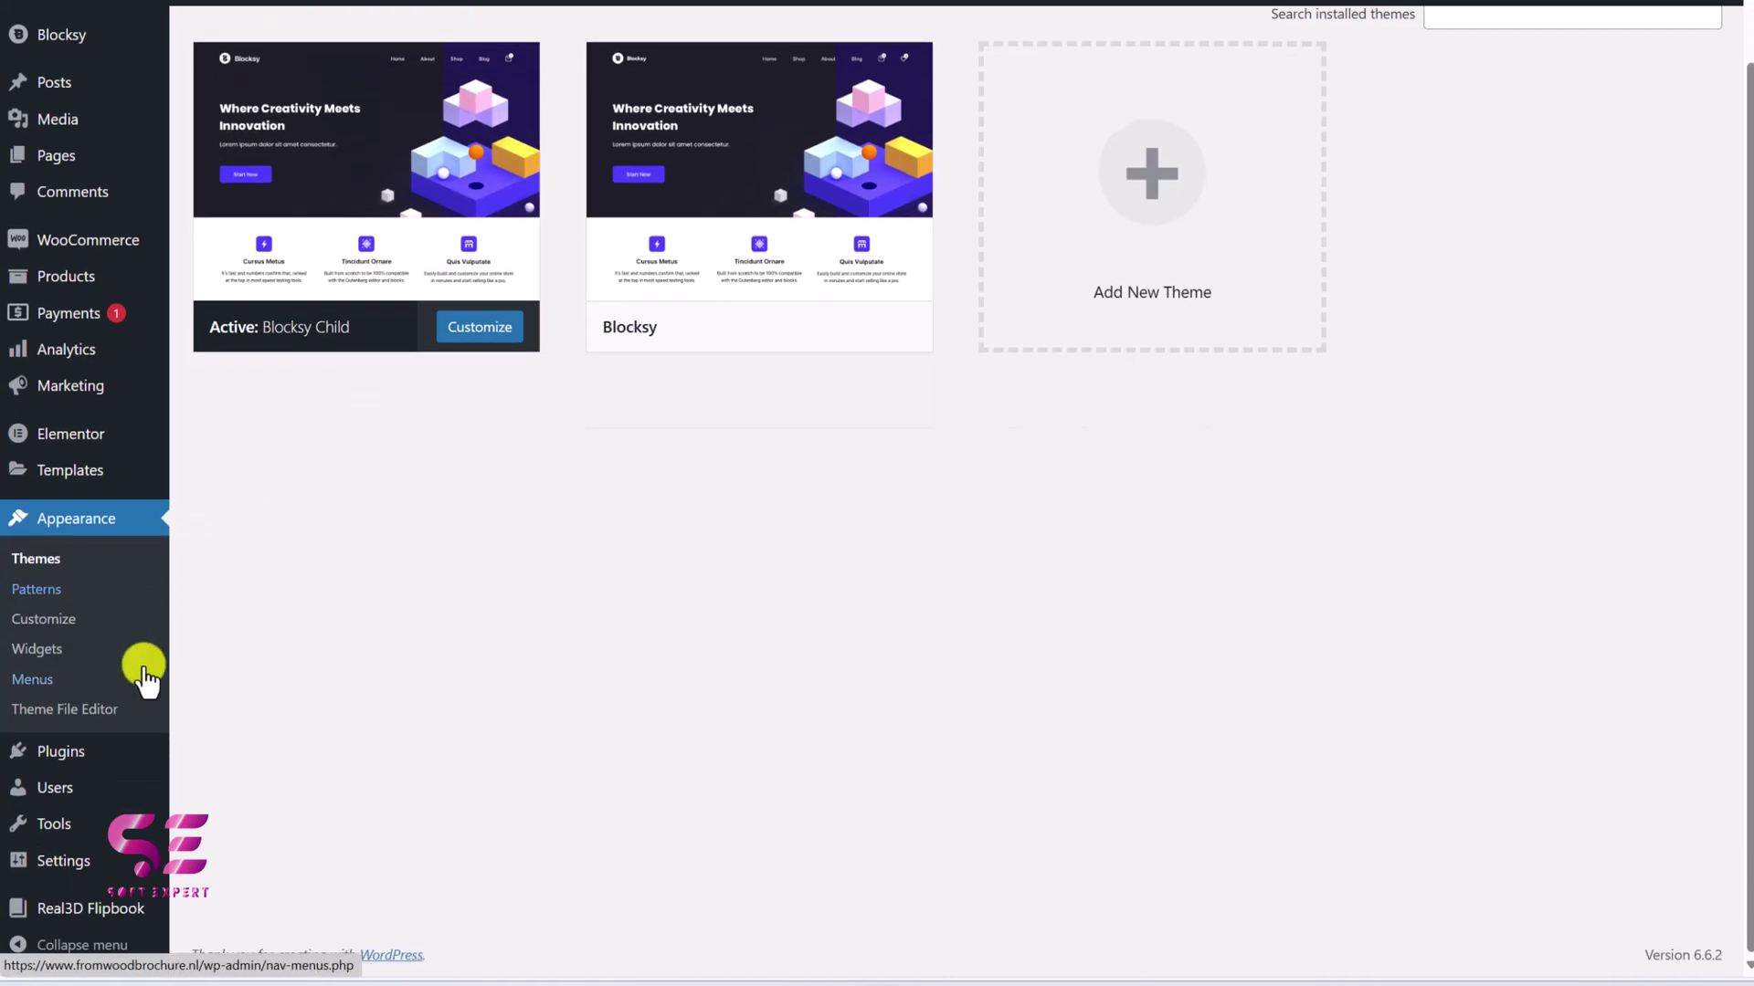
pyautogui.moveTo(70, 767)
pyautogui.click(230, 786)
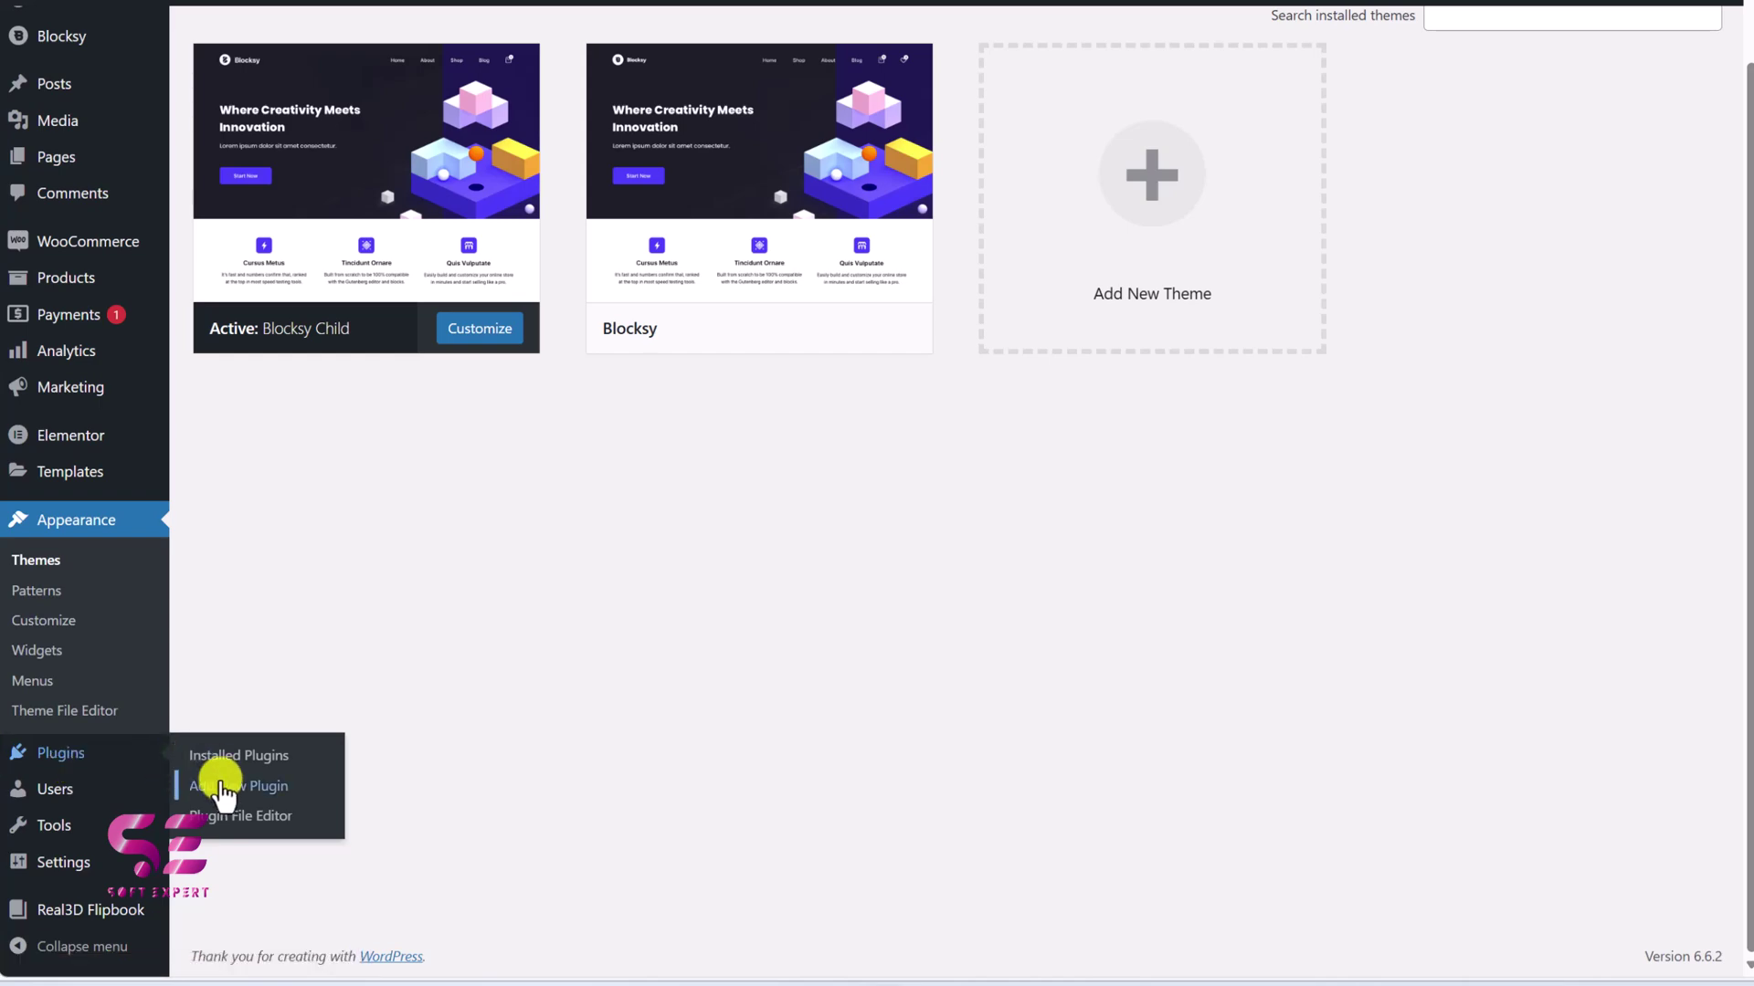
# Search the plugin directory for 'wpcode'.
pyautogui.click(1349, 95)
pyautogui.write('wpcode')
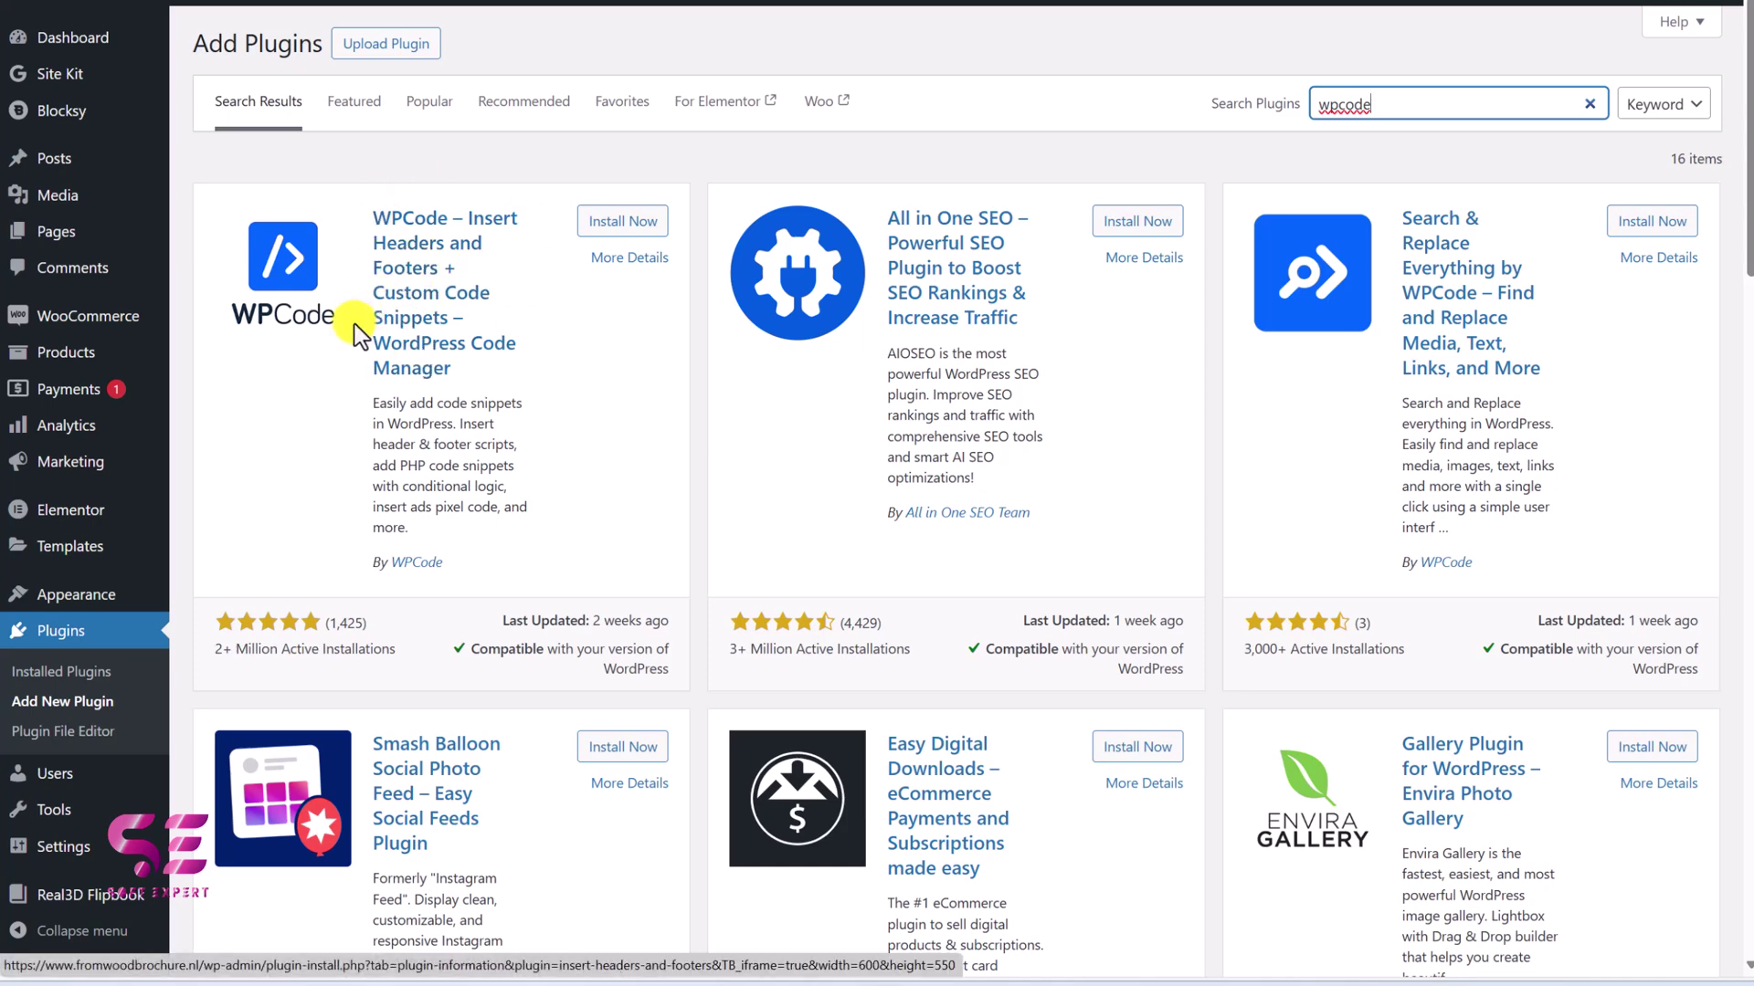
pyautogui.moveTo(139, 591)
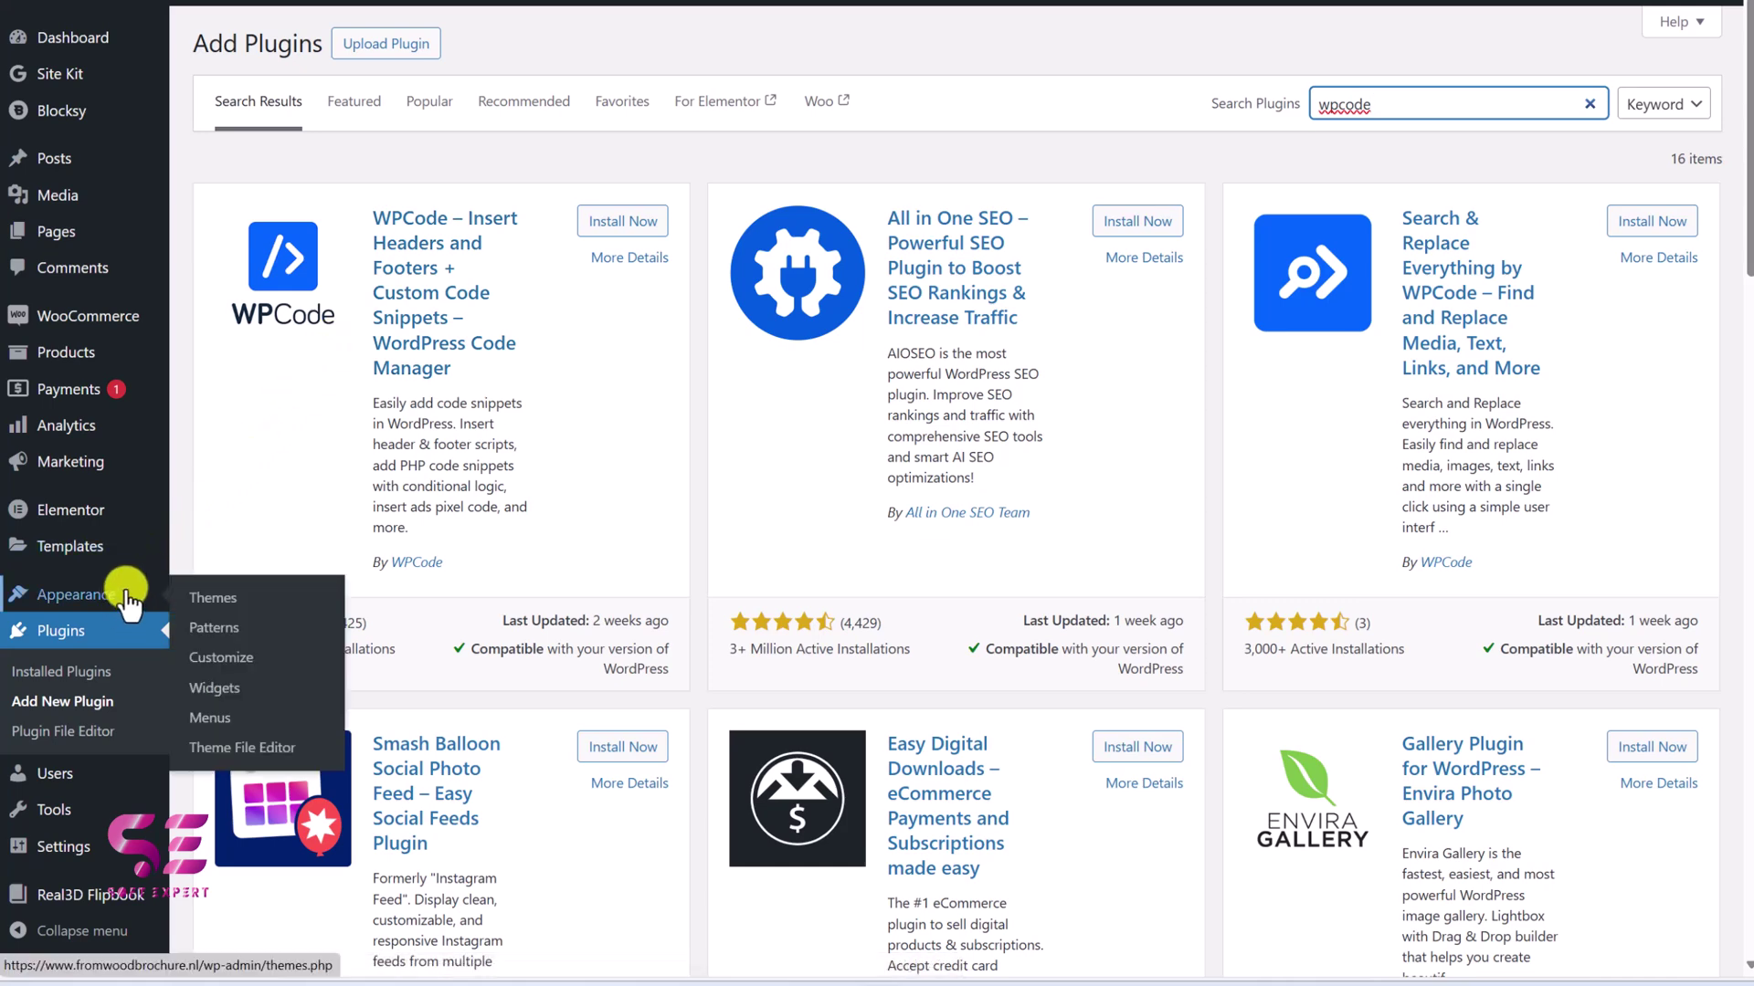
# Append a '//For multistep options' comment and the progress-bar/button PHP to Blocksy Child functions.php.
pyautogui.click(205, 747)
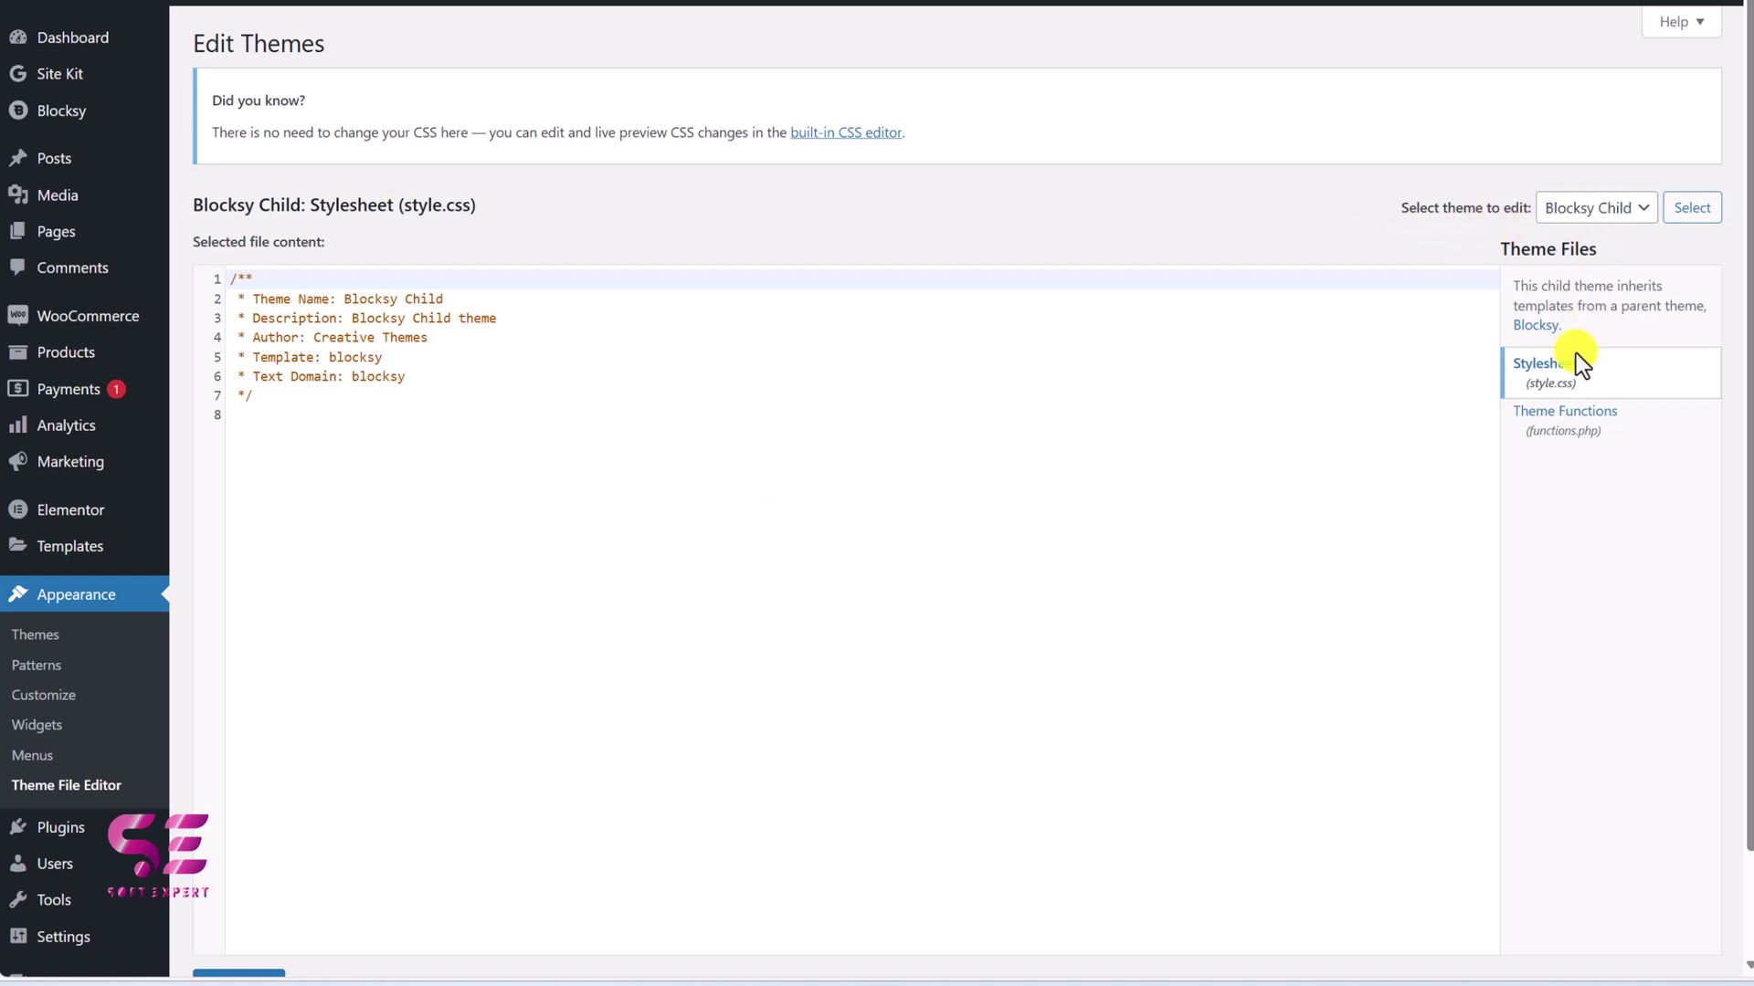
pyautogui.click(1587, 422)
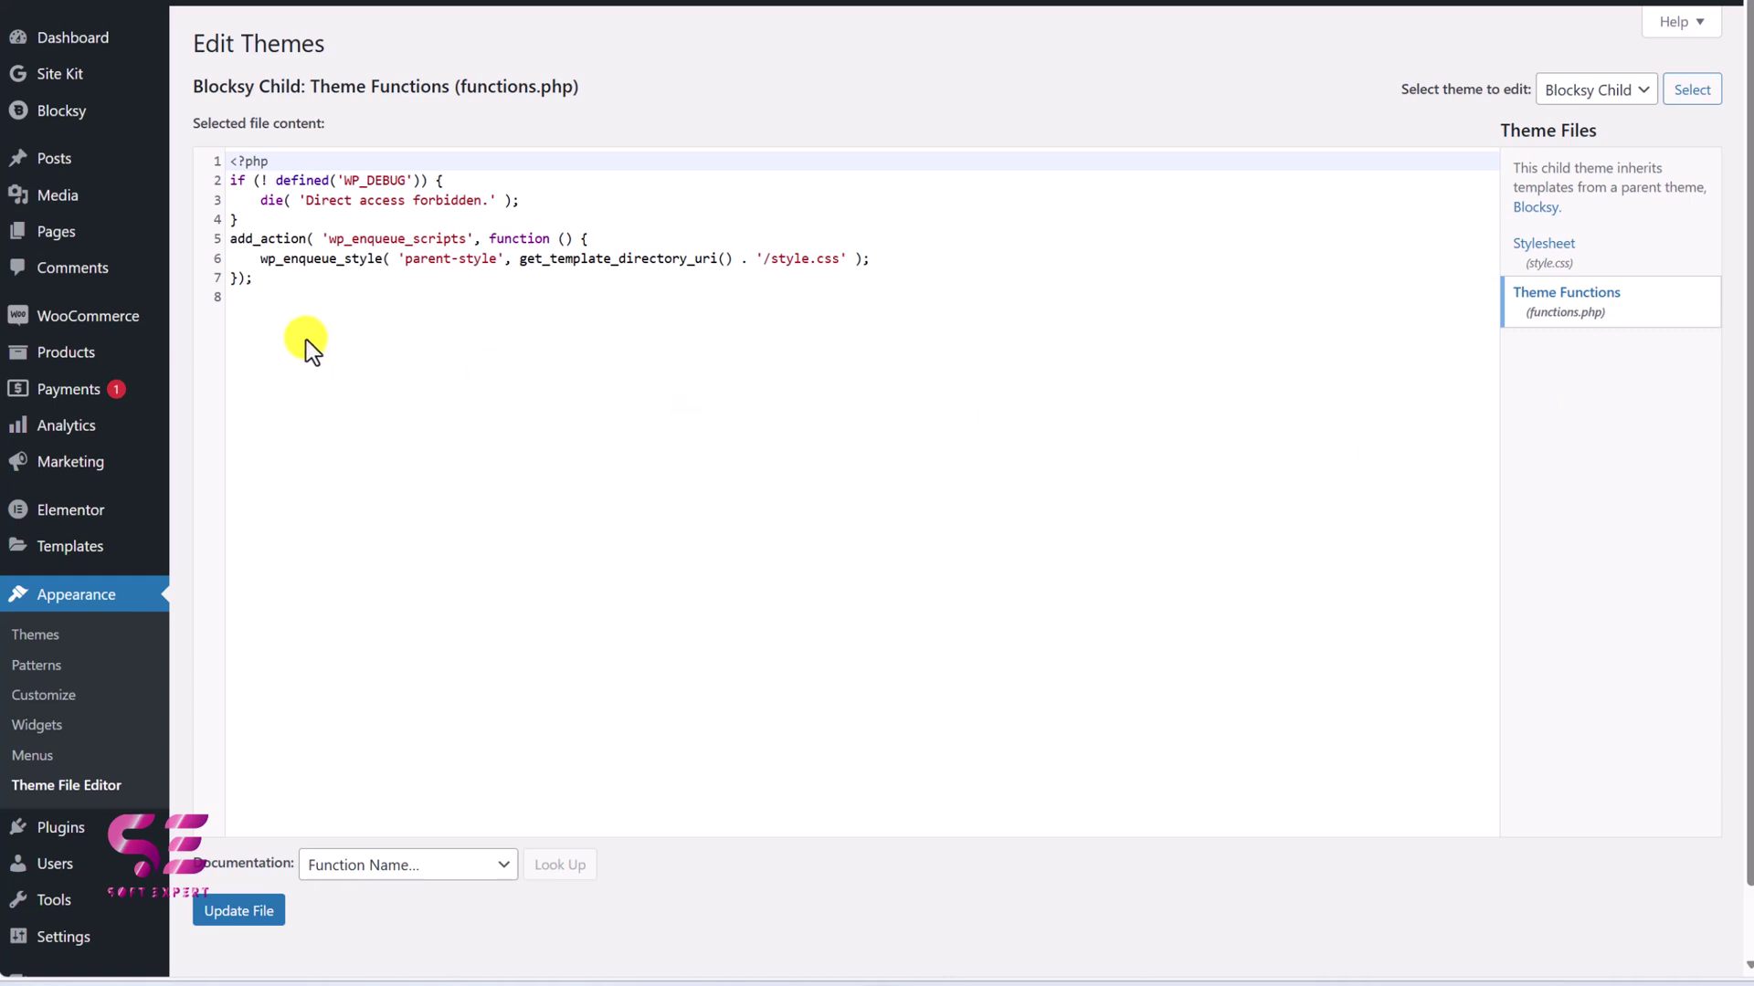
pyautogui.click(272, 334)
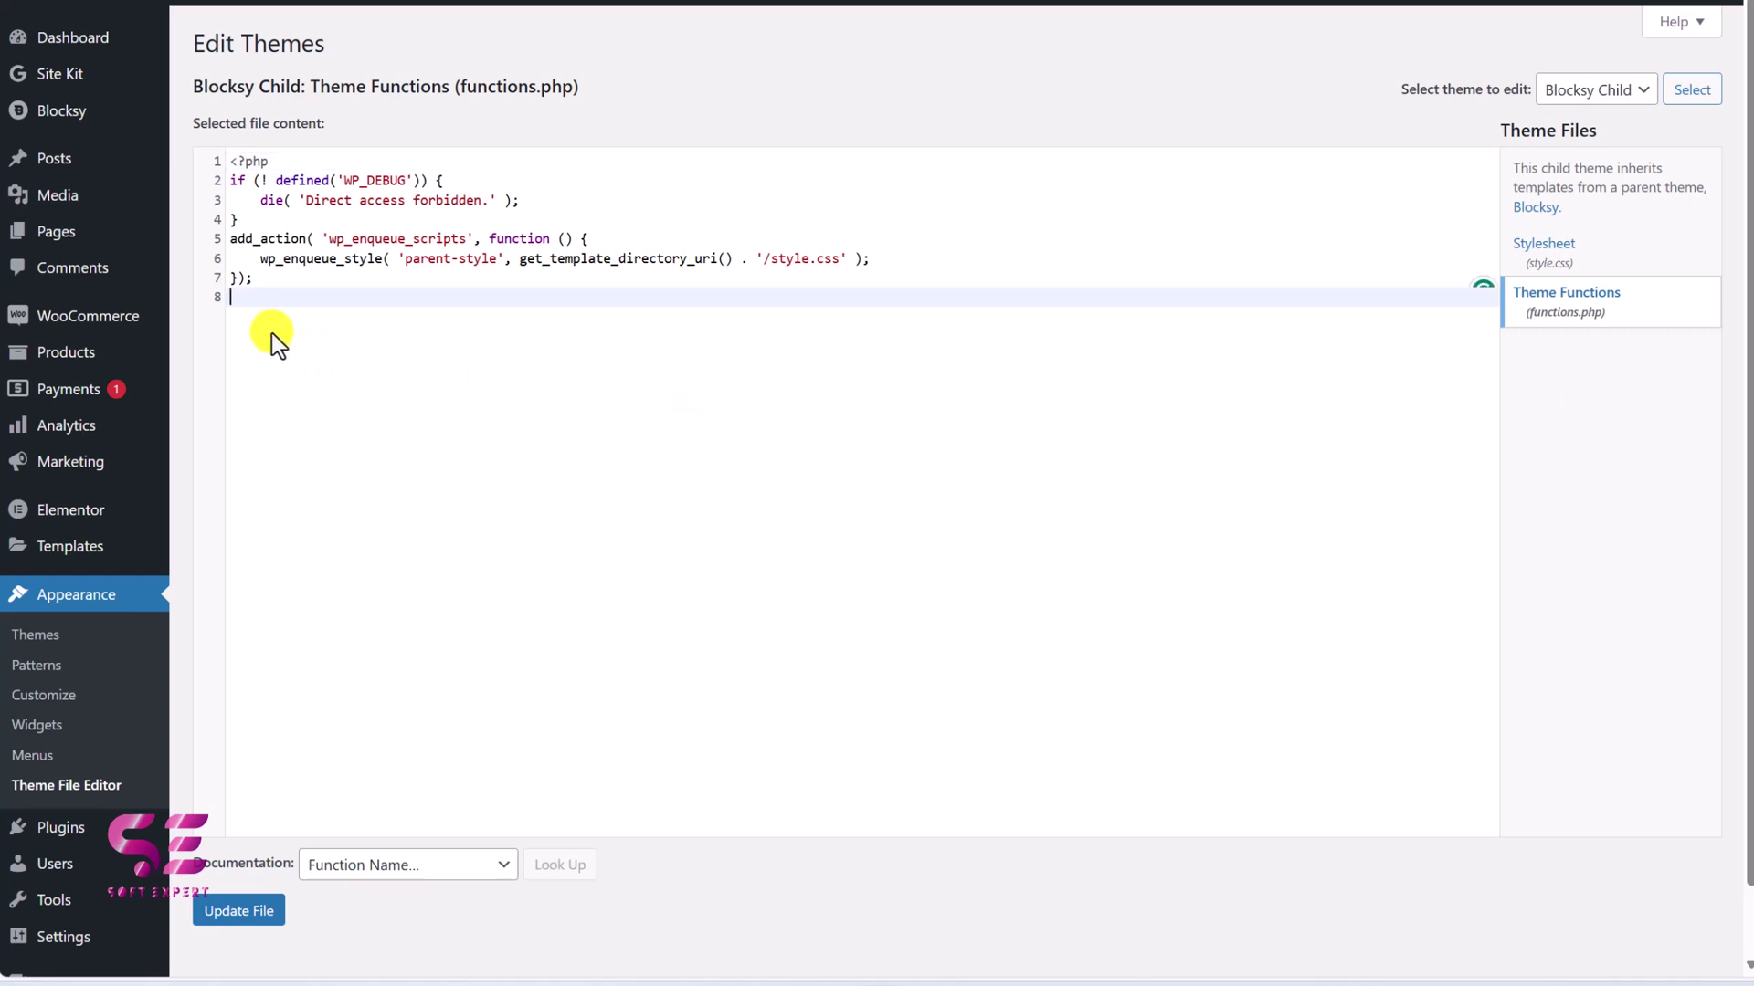
pyautogui.press('Return')
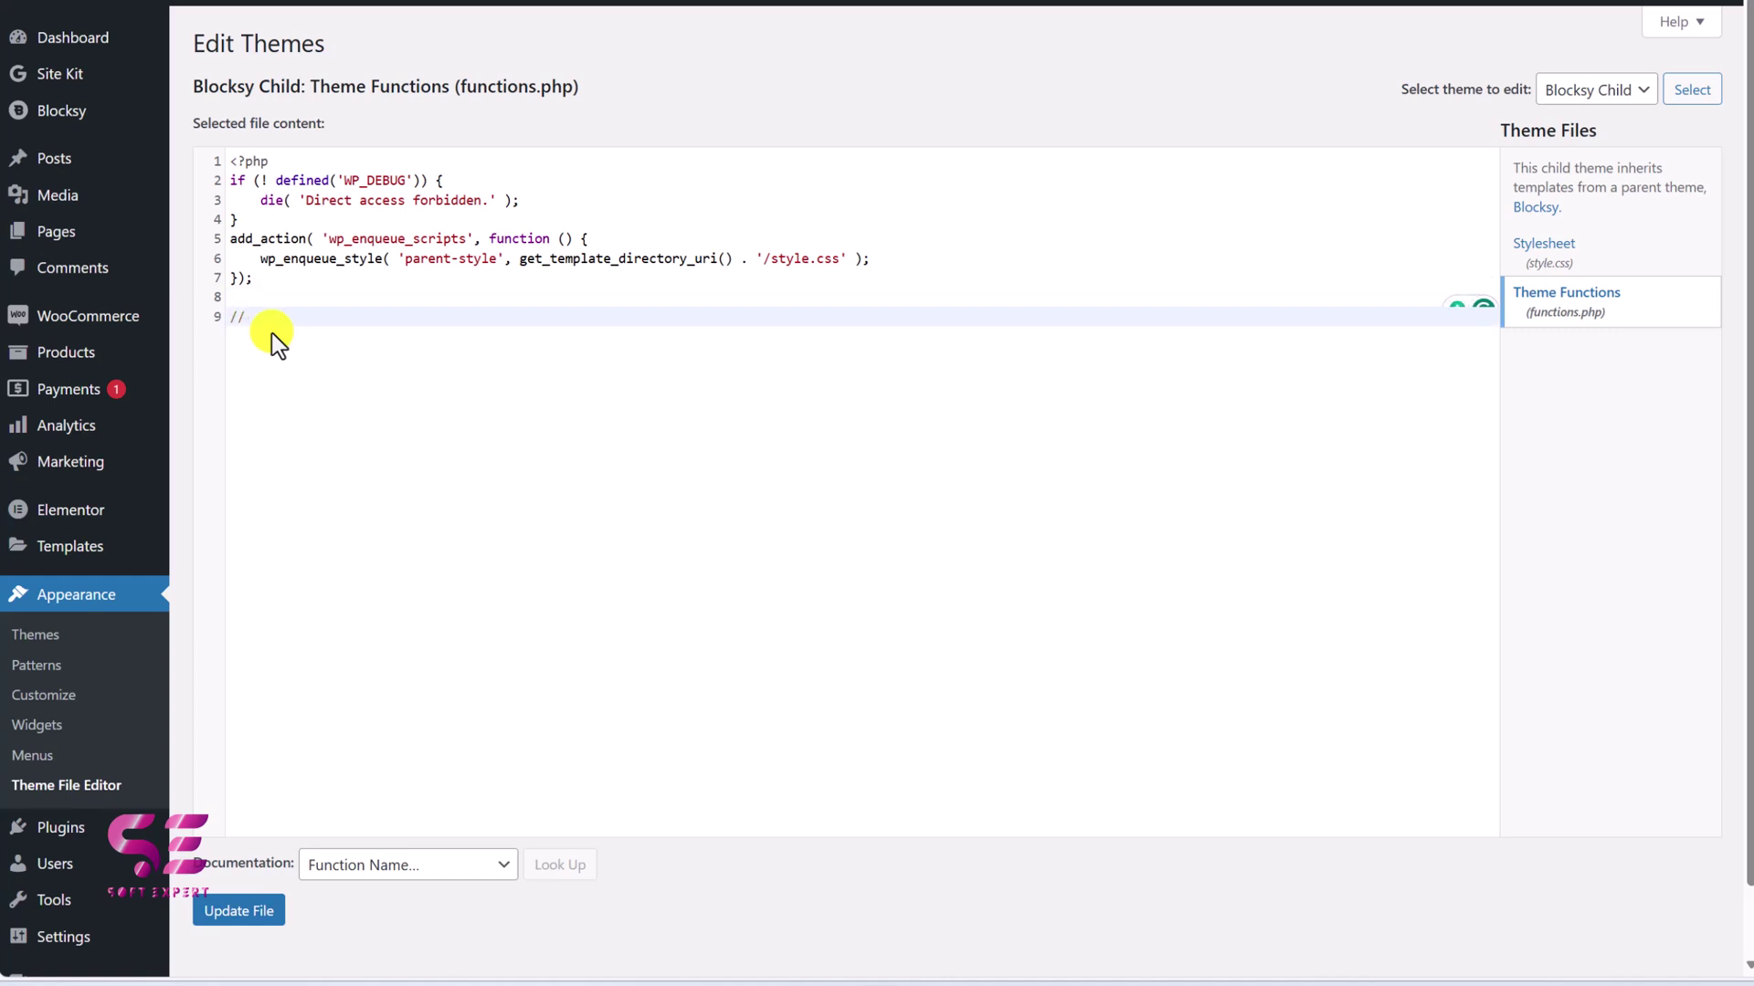
pyautogui.write('//For multistep options')
pyautogui.press('Return')
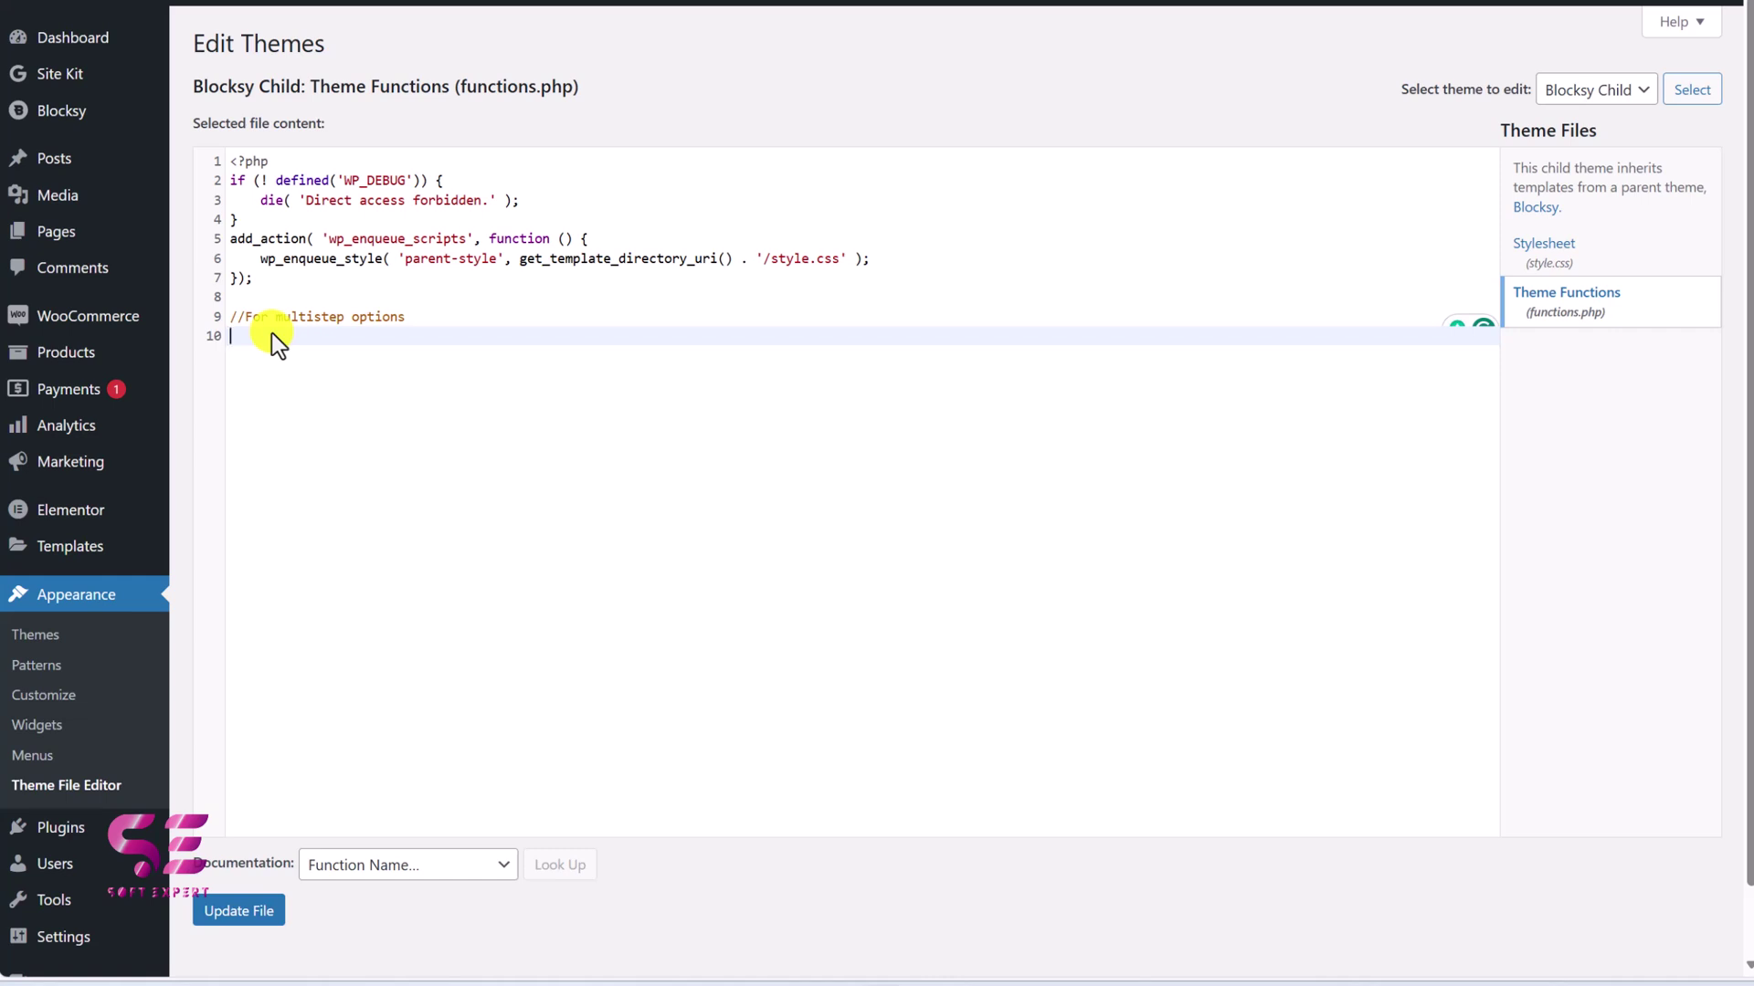
pyautogui.write('add_action(\'wapf_before_wrapper\', \'wapf_before_wrapper\');  function wapf_before_wrapper($product) {     if( ! has_term( \'steps\', \'product_tag\', $product->get_id() ) ) return;     ?>     <div class="wapf-progress">     <div class="wapf-progress-bar"></div>         <div class="wapf-progress-steps"></div>     </div>     <?php }  add_action(\'wapf_before_product_totals\', \'wapf_before_product_totals\');  function wapf_before_product_totals($product) {     if( ! has_term( \'steps\', \'product_tag\', $product->get_id() ) ) return;     ?>     <div class="wapf_step_buttons">         <button class="button wapf_btn_prev" style="display:none"><?php _e(\'Previous\',\'sw-wapf\'); ?></button>         <button class="button wapf_btn_next"><?php _e(\'Next\',\'sw-wapf\'); ?></button>     </div>     <?php }')
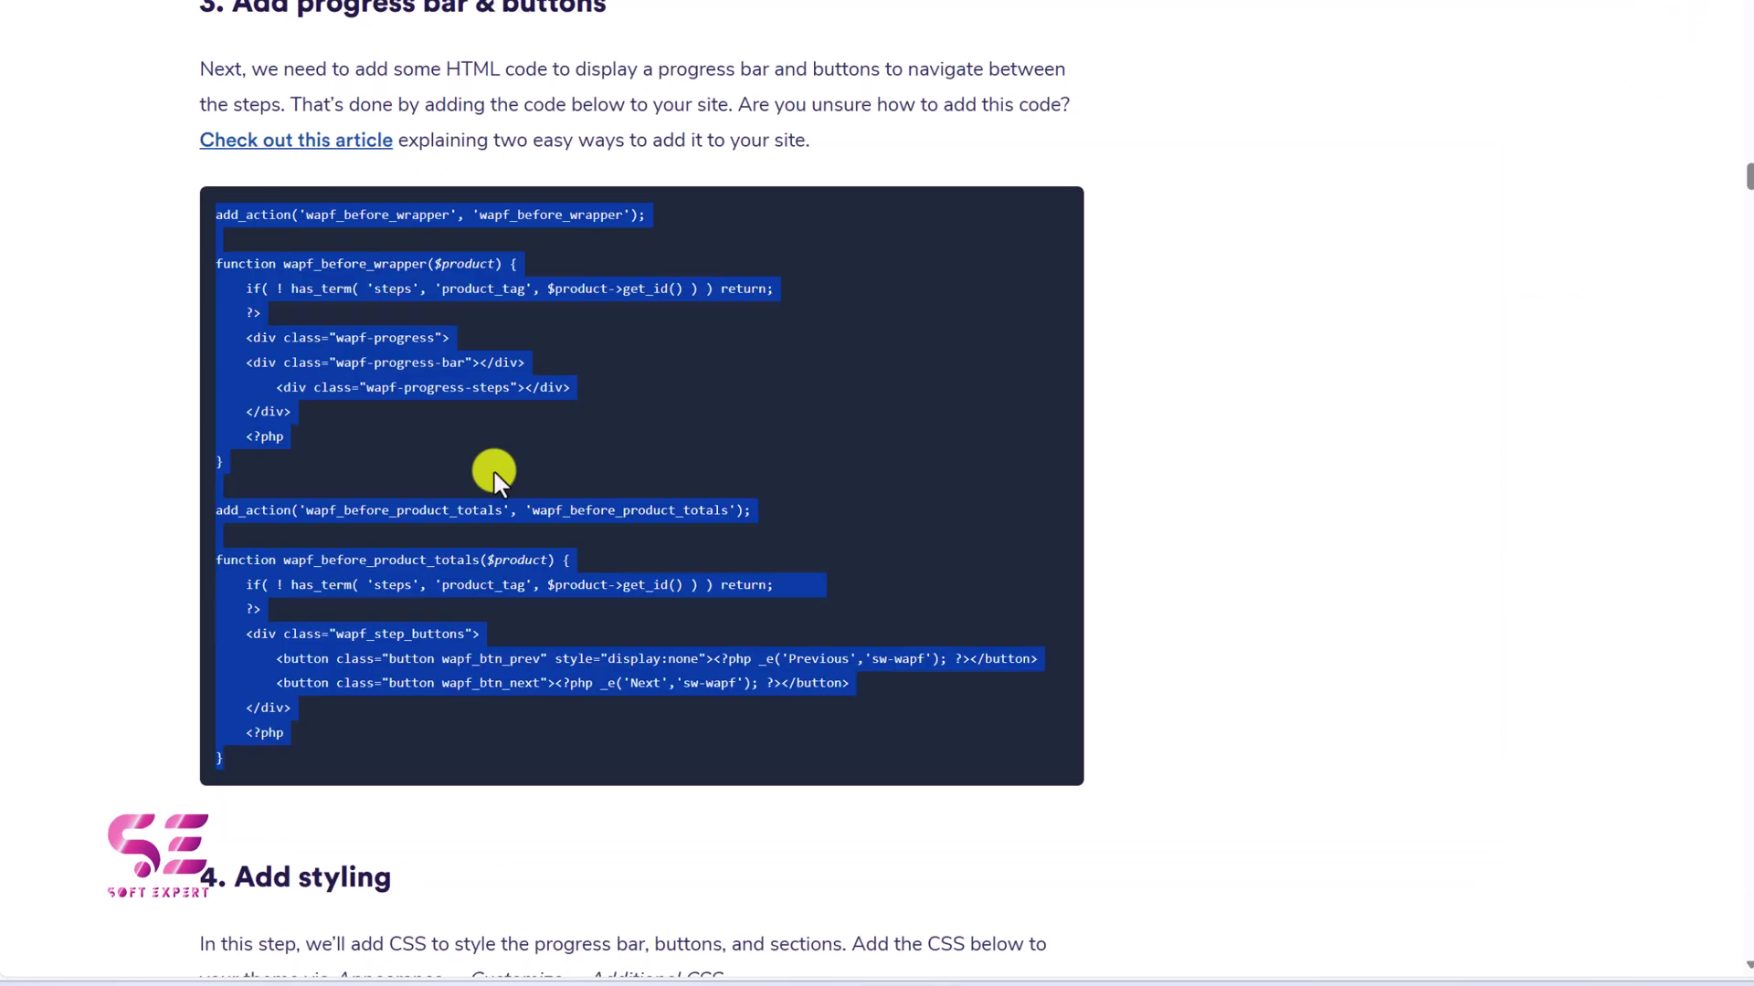
pyautogui.scroll(-4, 493, 470)
# Copy the whole JavaScript block from the tutorial's '5. Make things dynamic' step.
pyautogui.click(495, 473)
pyautogui.scroll(-5, 480, 491)
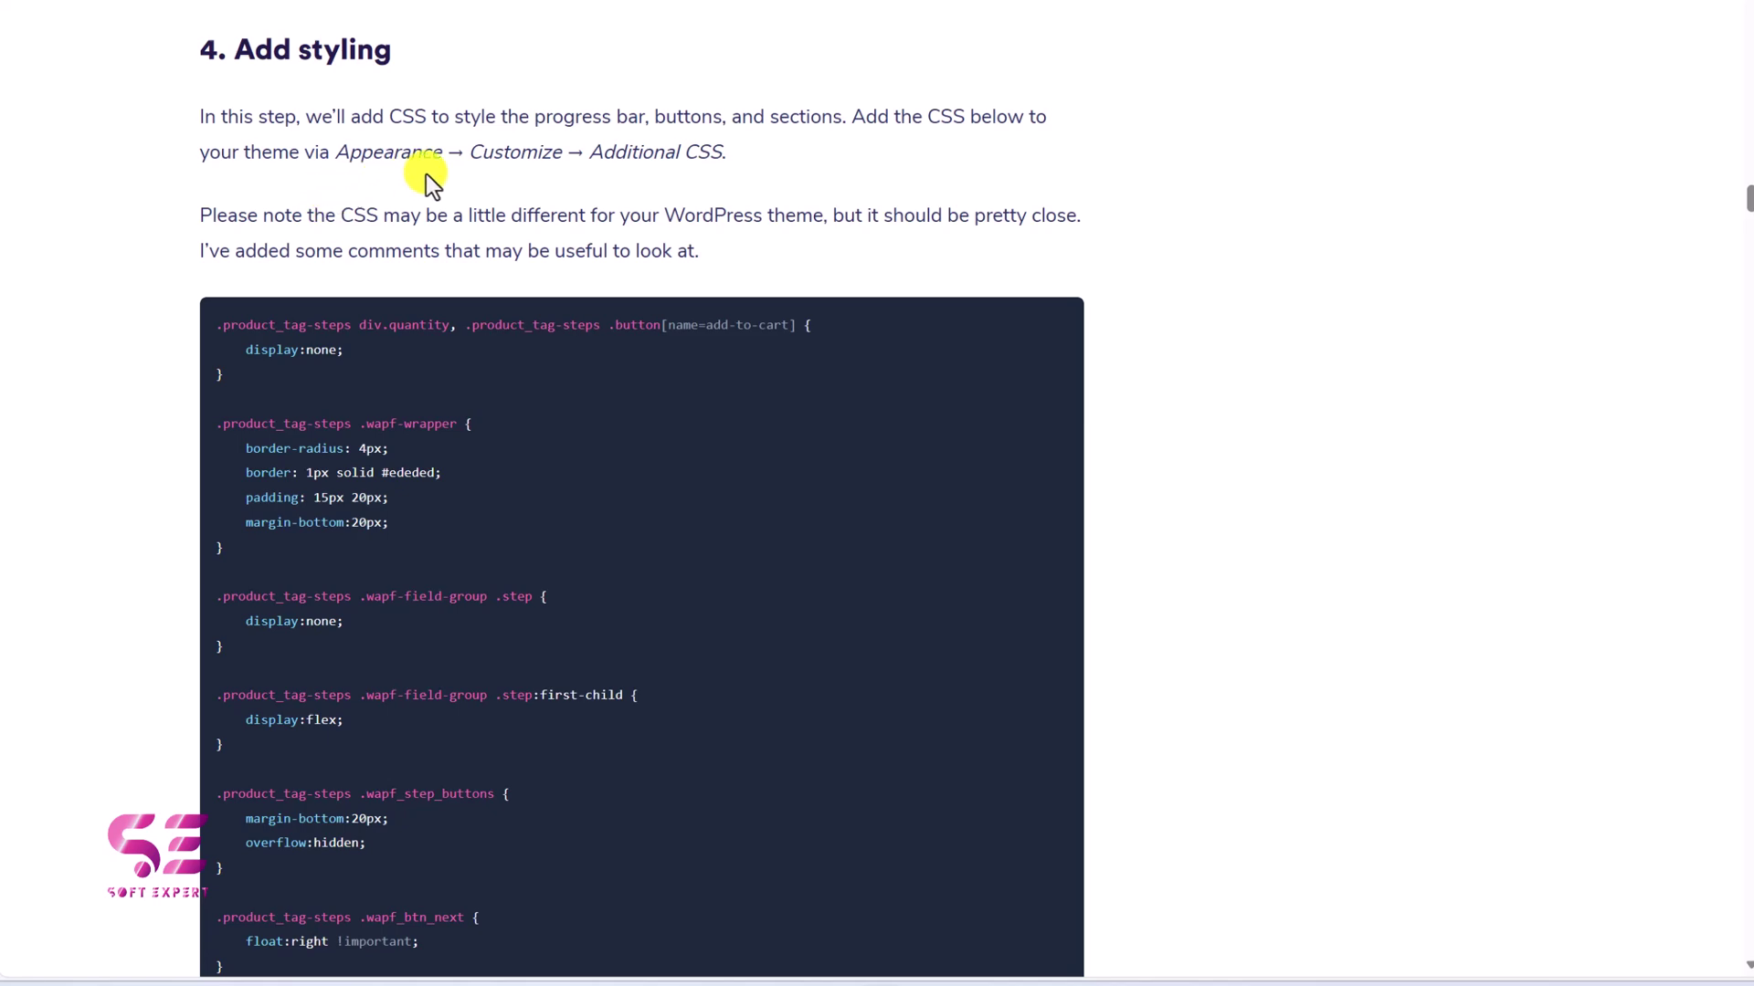
pyautogui.scroll(-15, 380, 259)
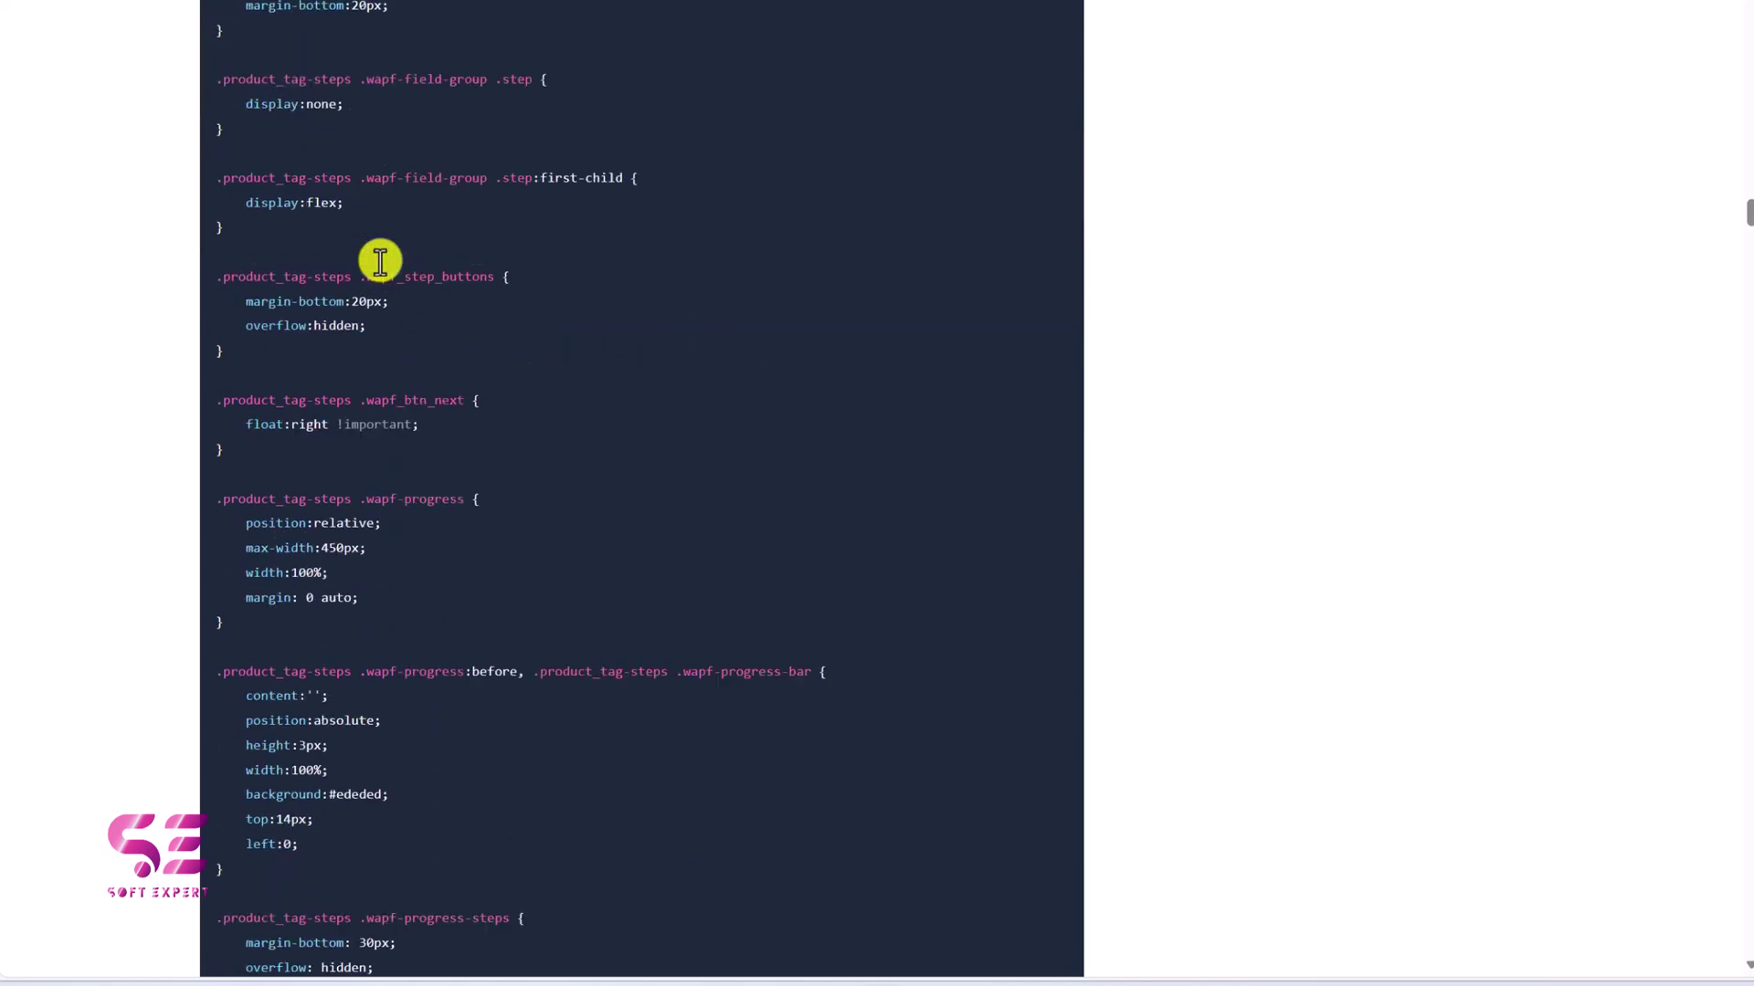
pyautogui.scroll(-1, 270, 372)
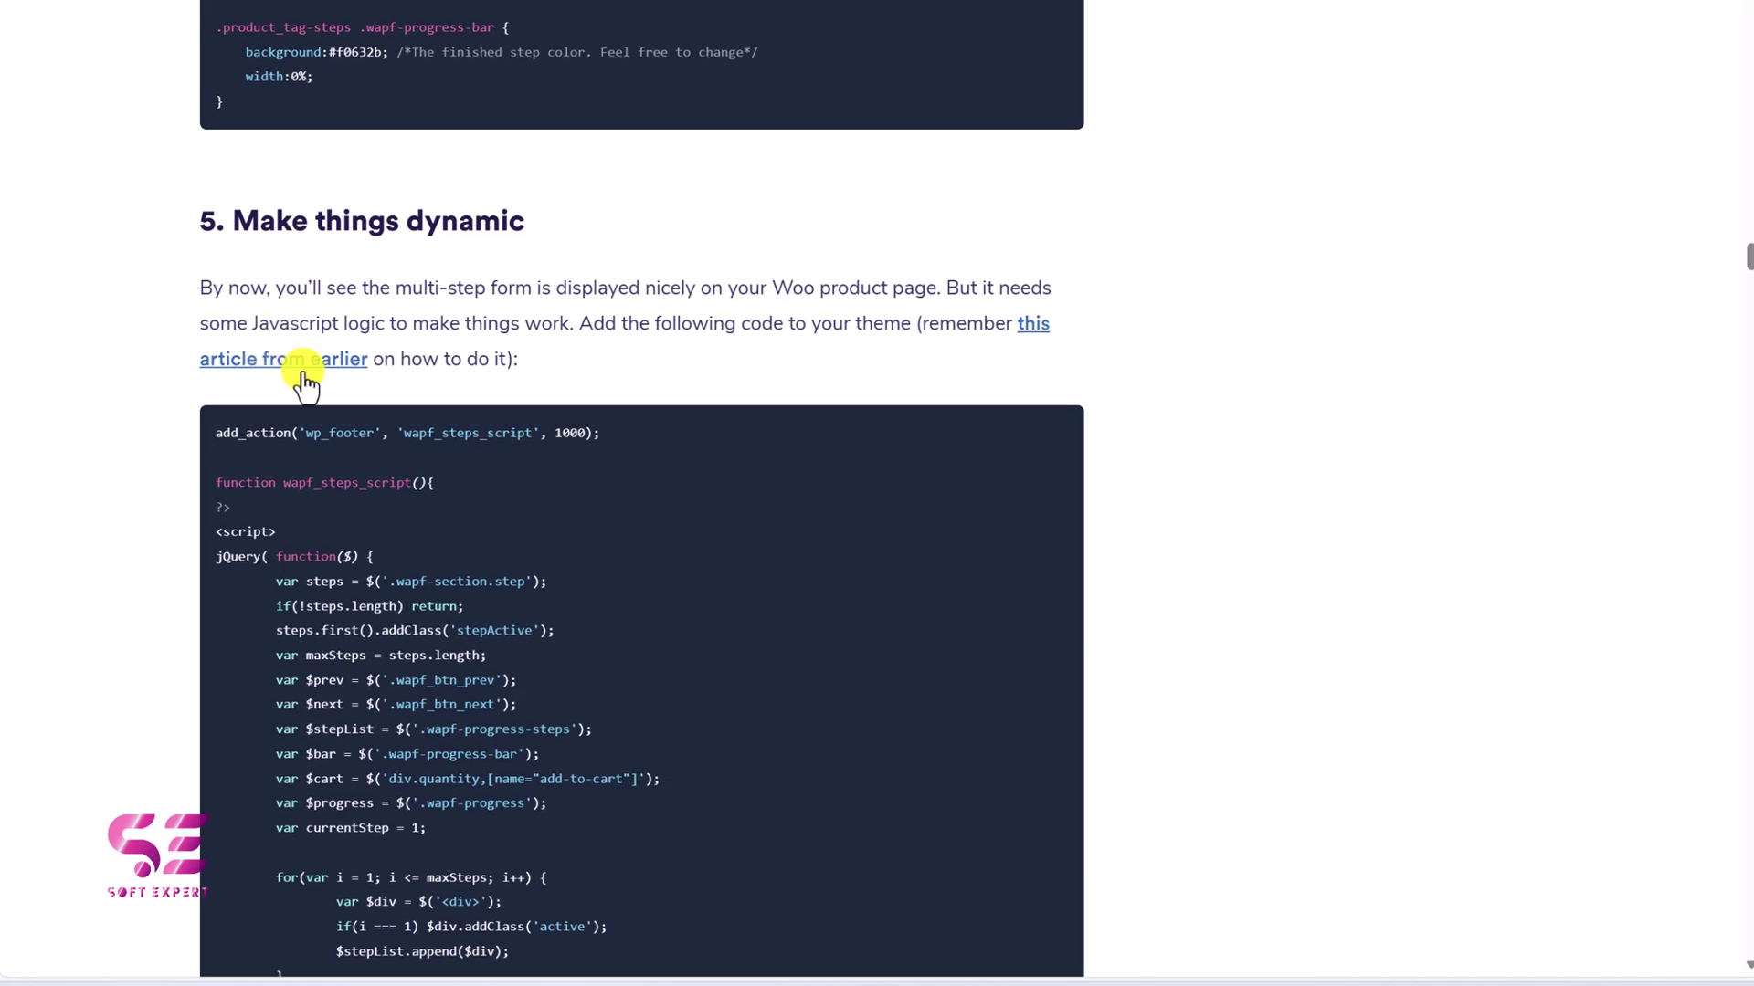
pyautogui.scroll(-1, 446, 326)
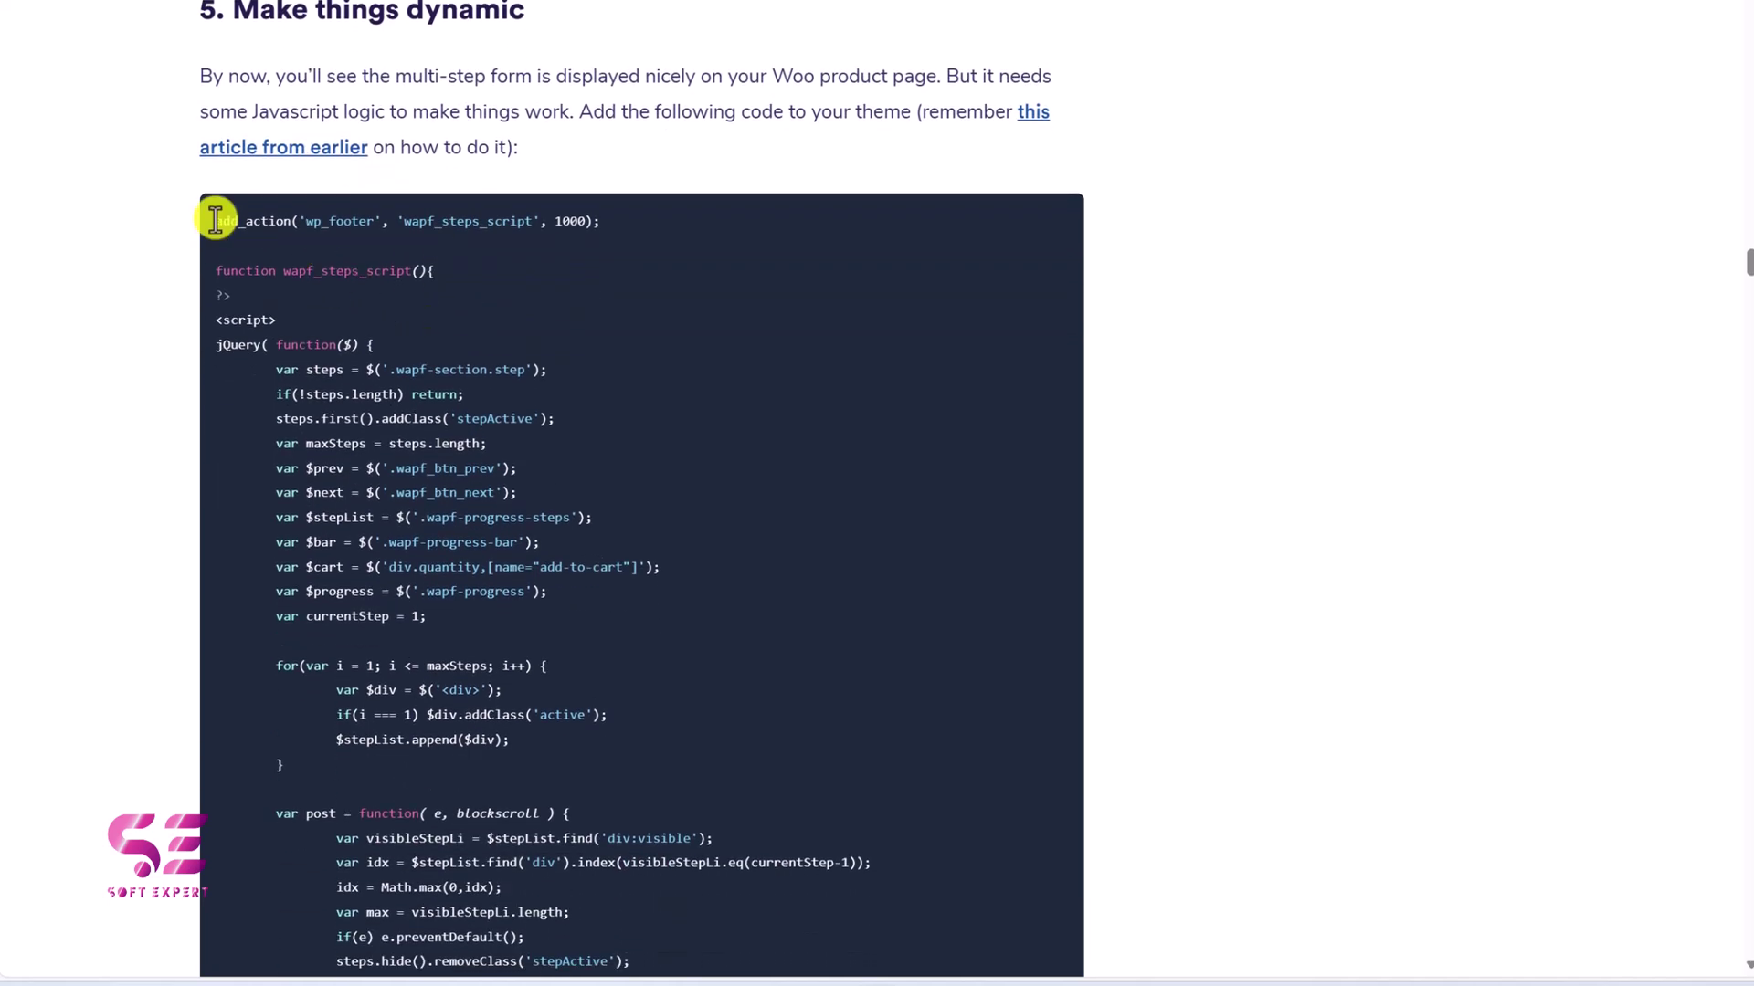
pyautogui.scroll(-2, 420, 91)
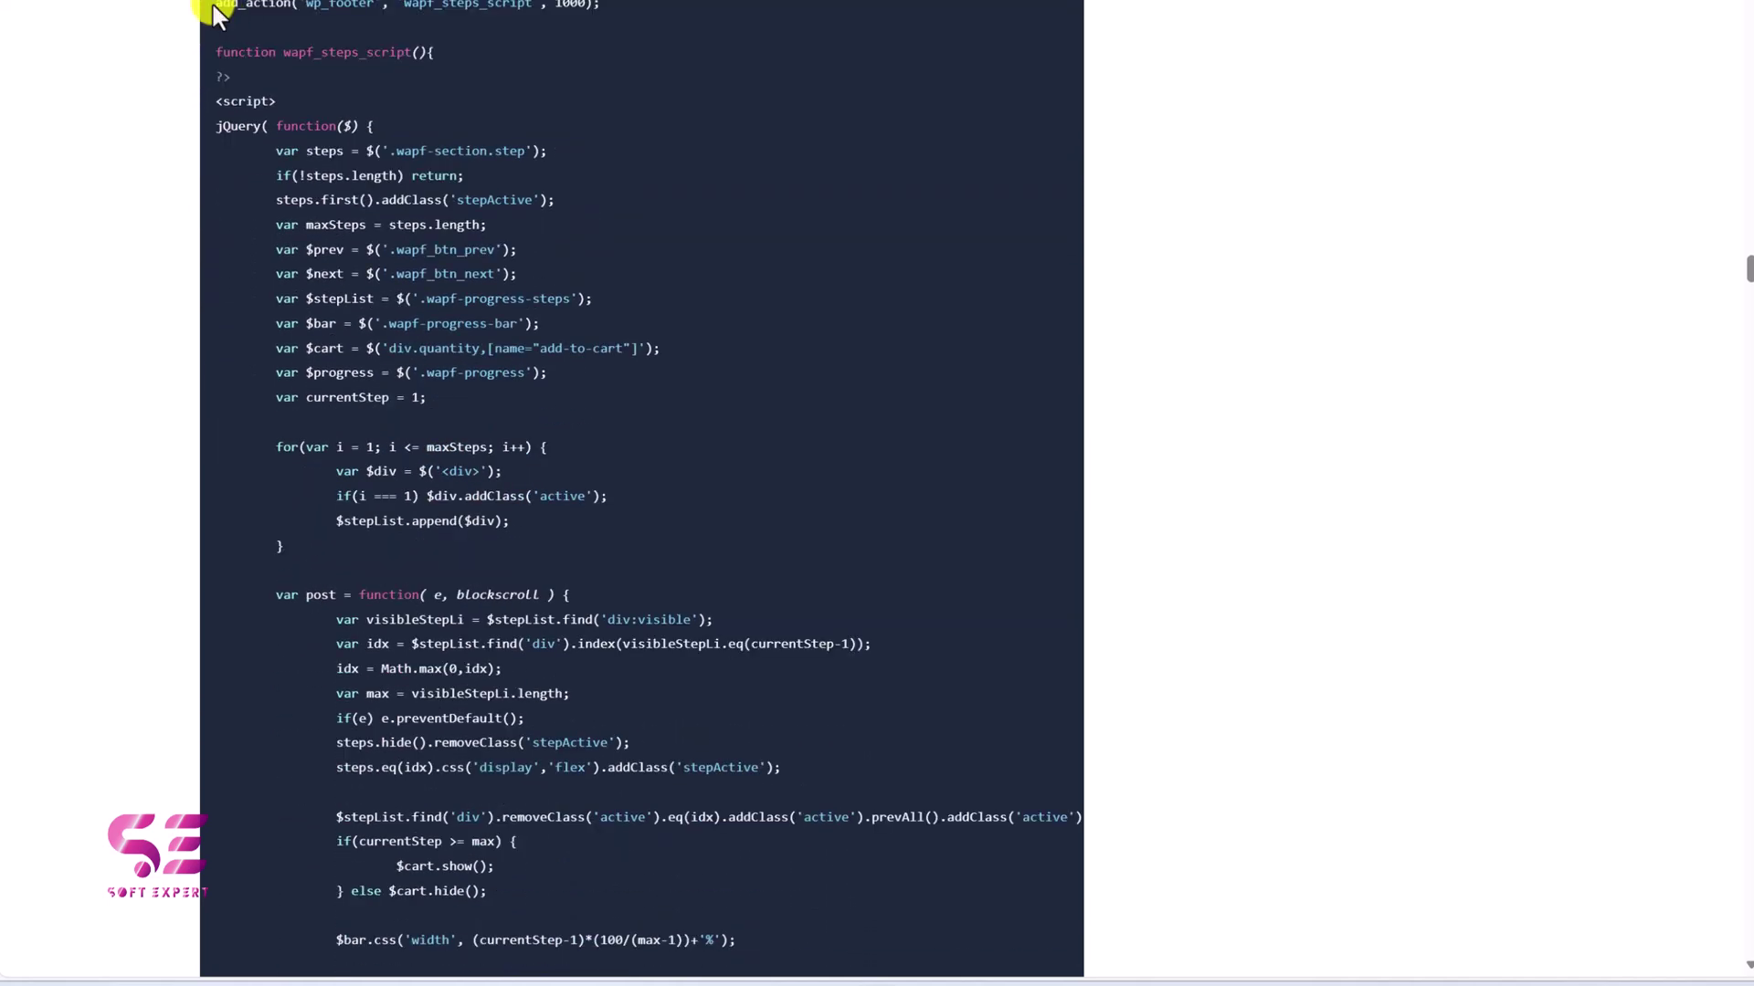
pyautogui.moveTo(216, 5); pyautogui.dragTo(274, 646)
pyautogui.rightClick(240, 161)
pyautogui.click(268, 177)
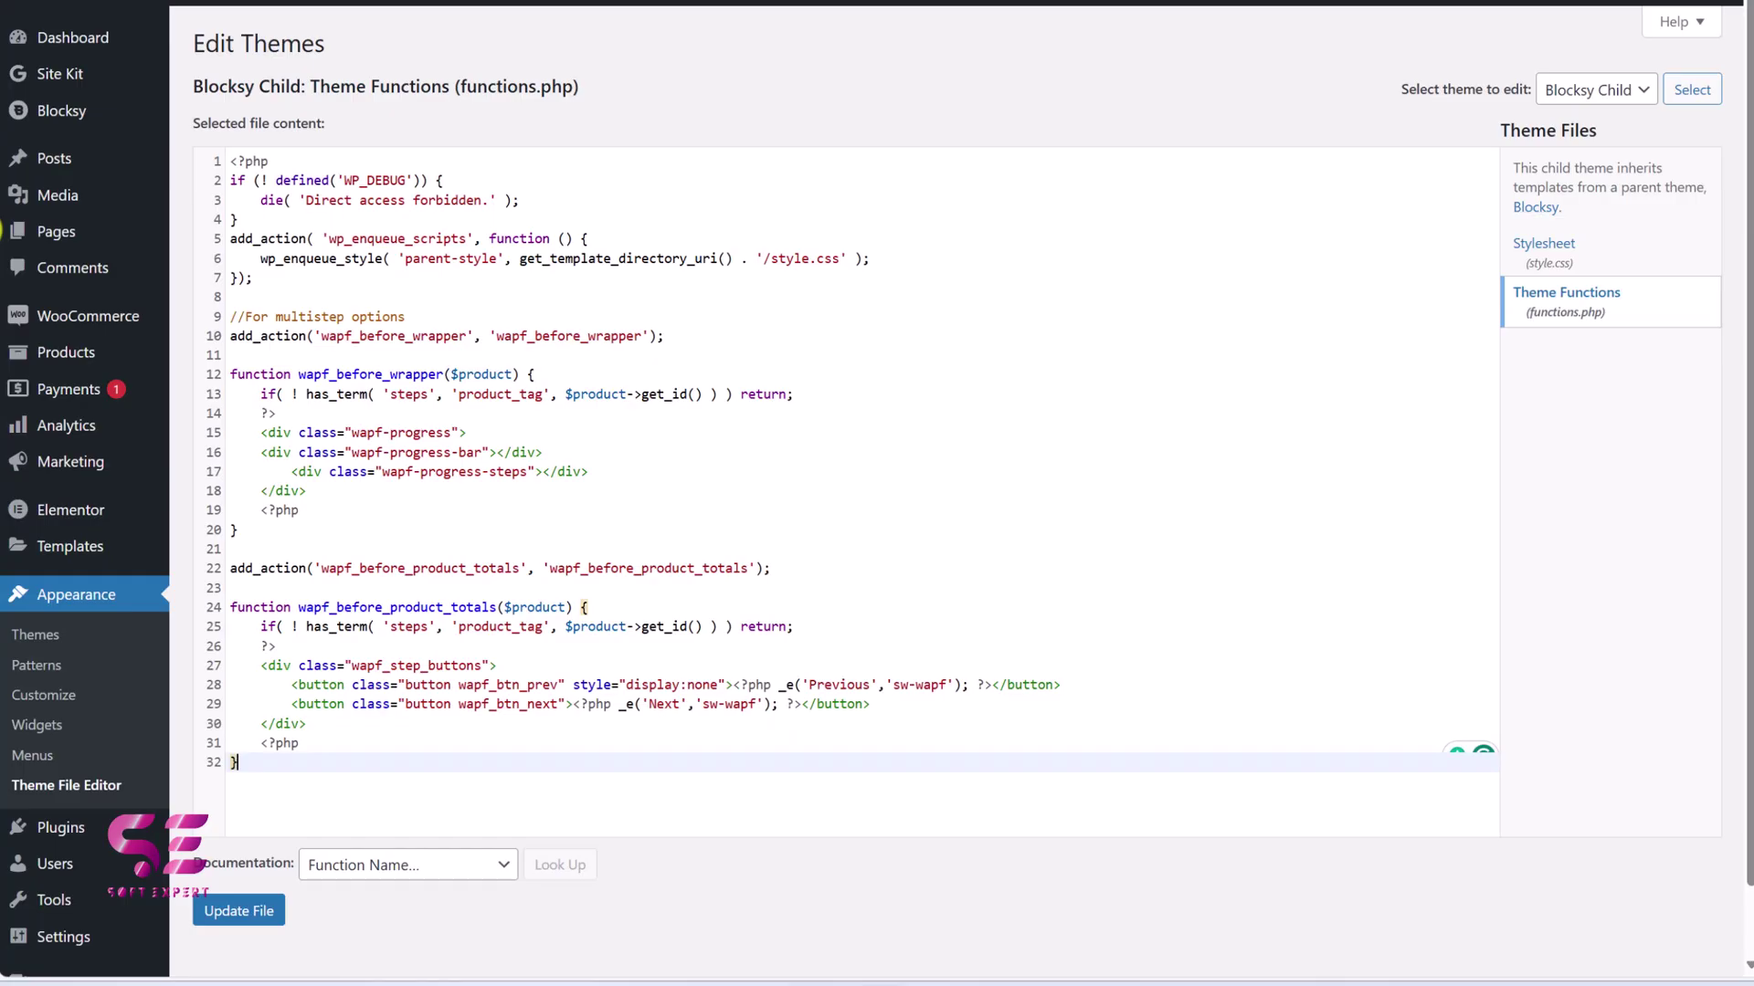
# Paste the step-navigation script at the end of functions.php and save the file.
pyautogui.press('Return')
pyautogui.press('Return')
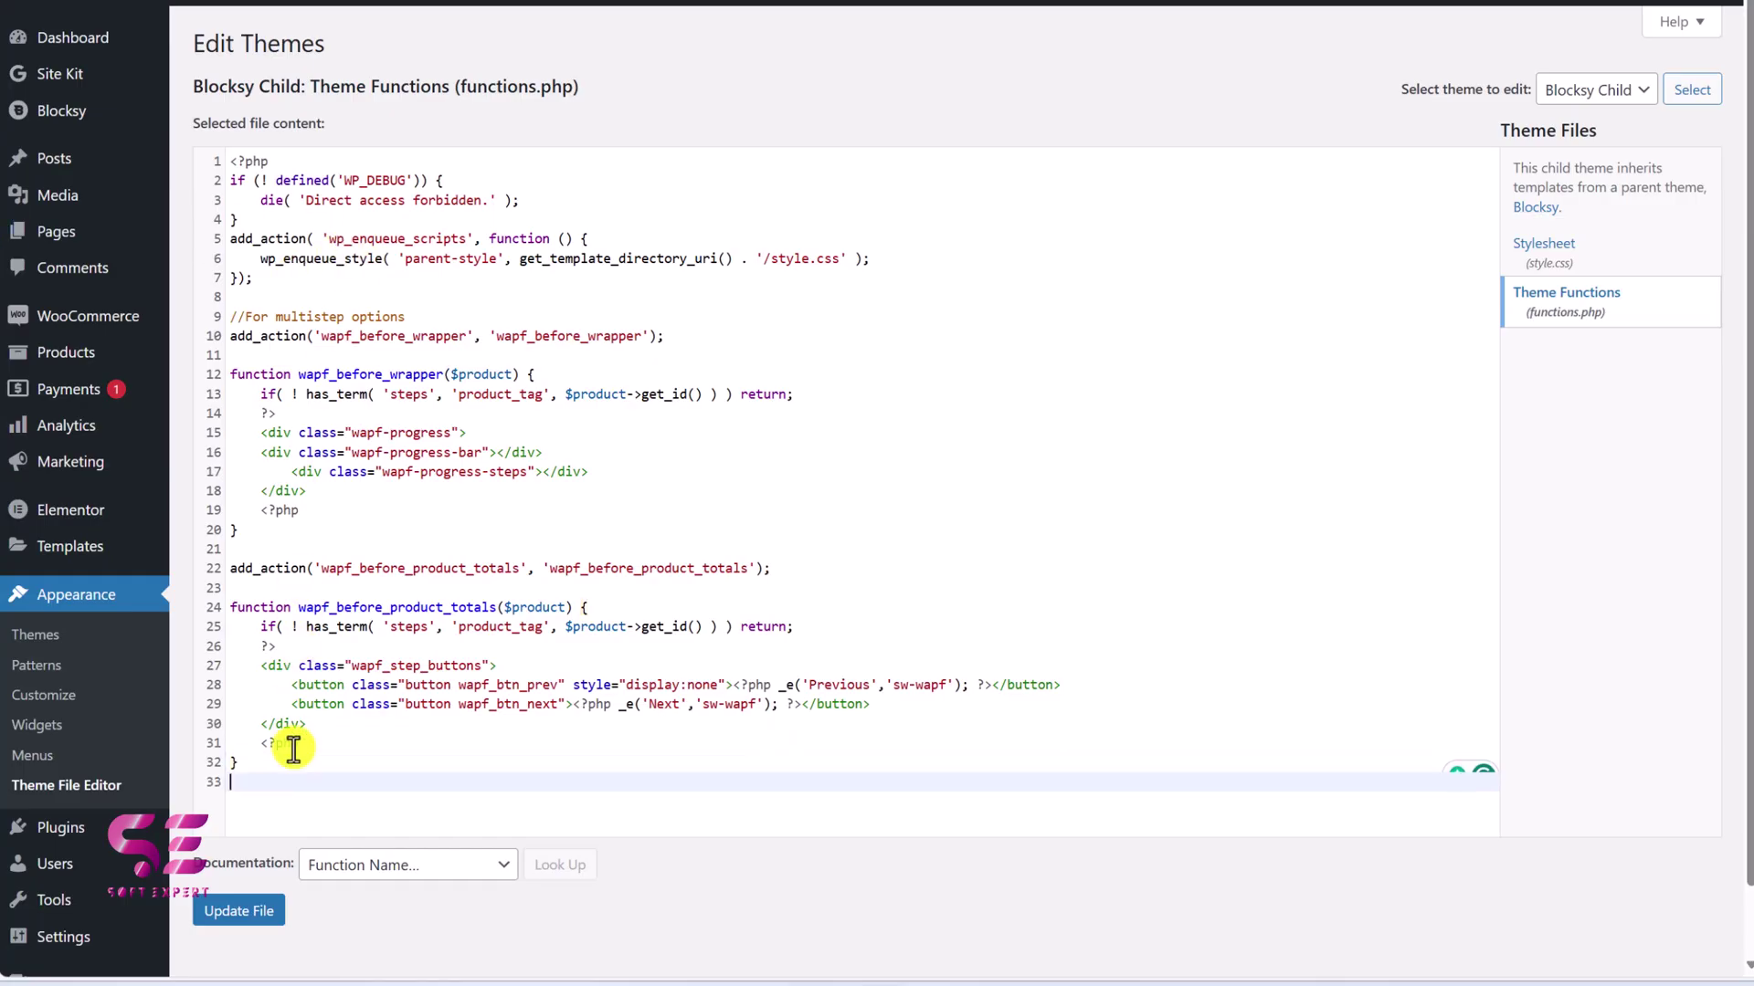
pyautogui.hotkey('ctrl', 'v')
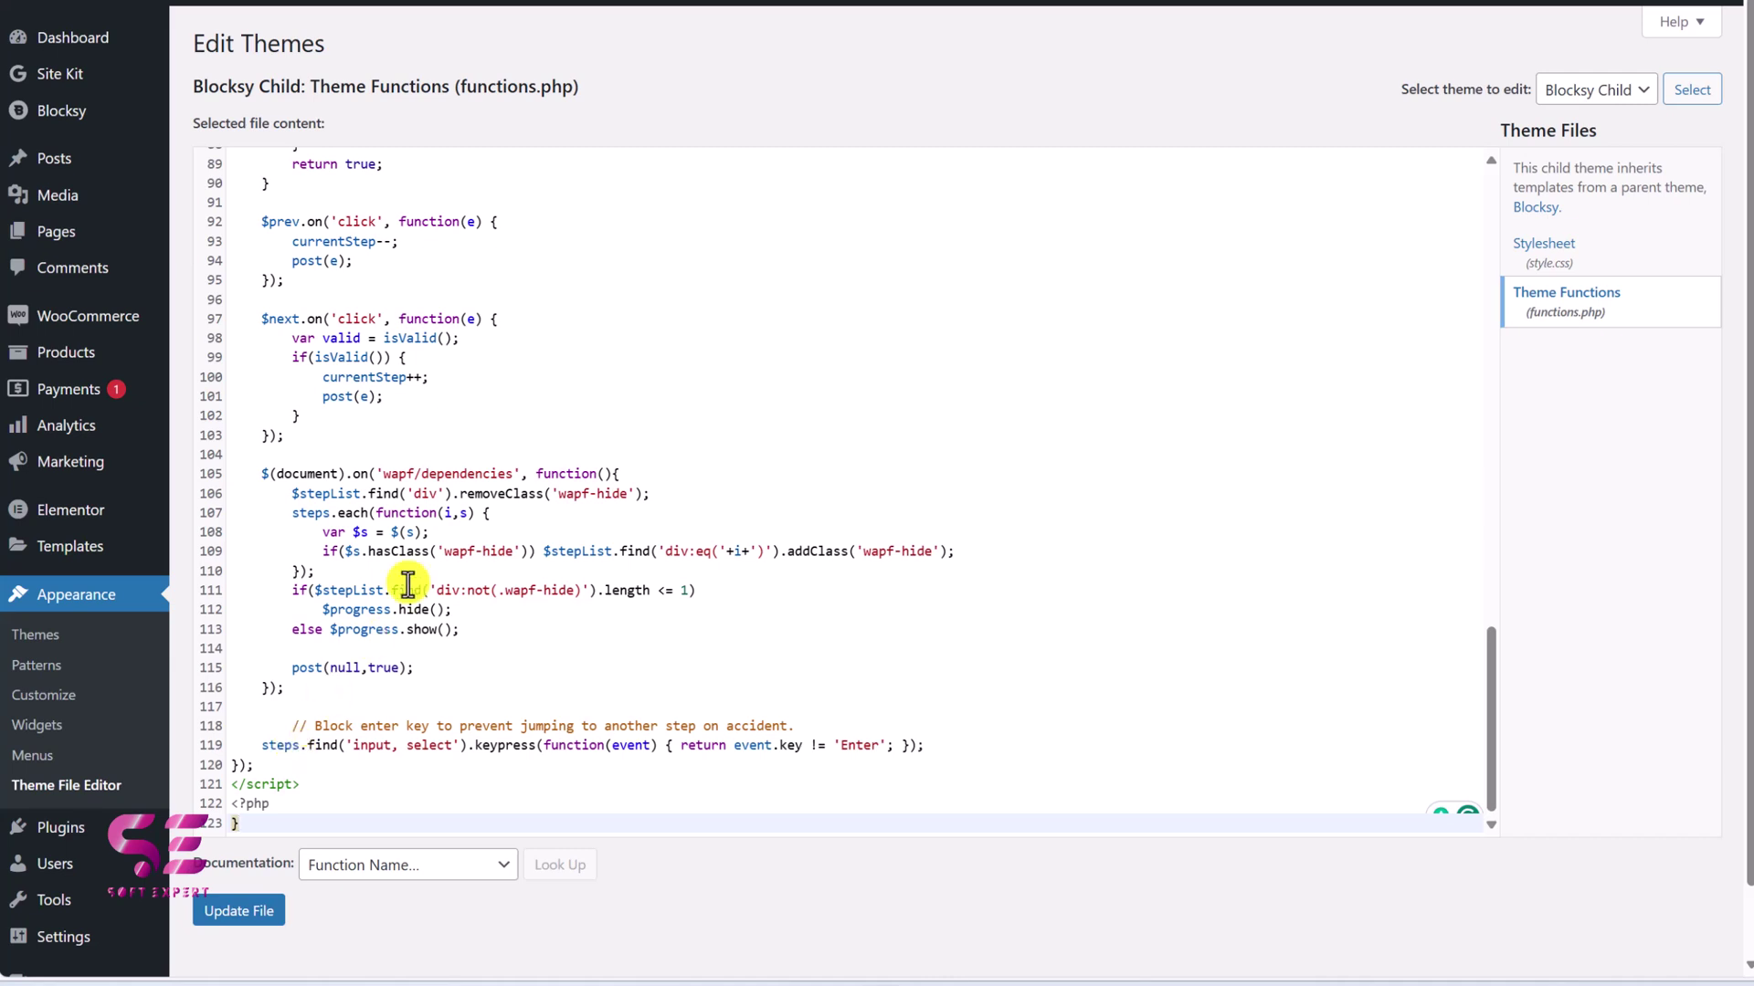
pyautogui.click(237, 910)
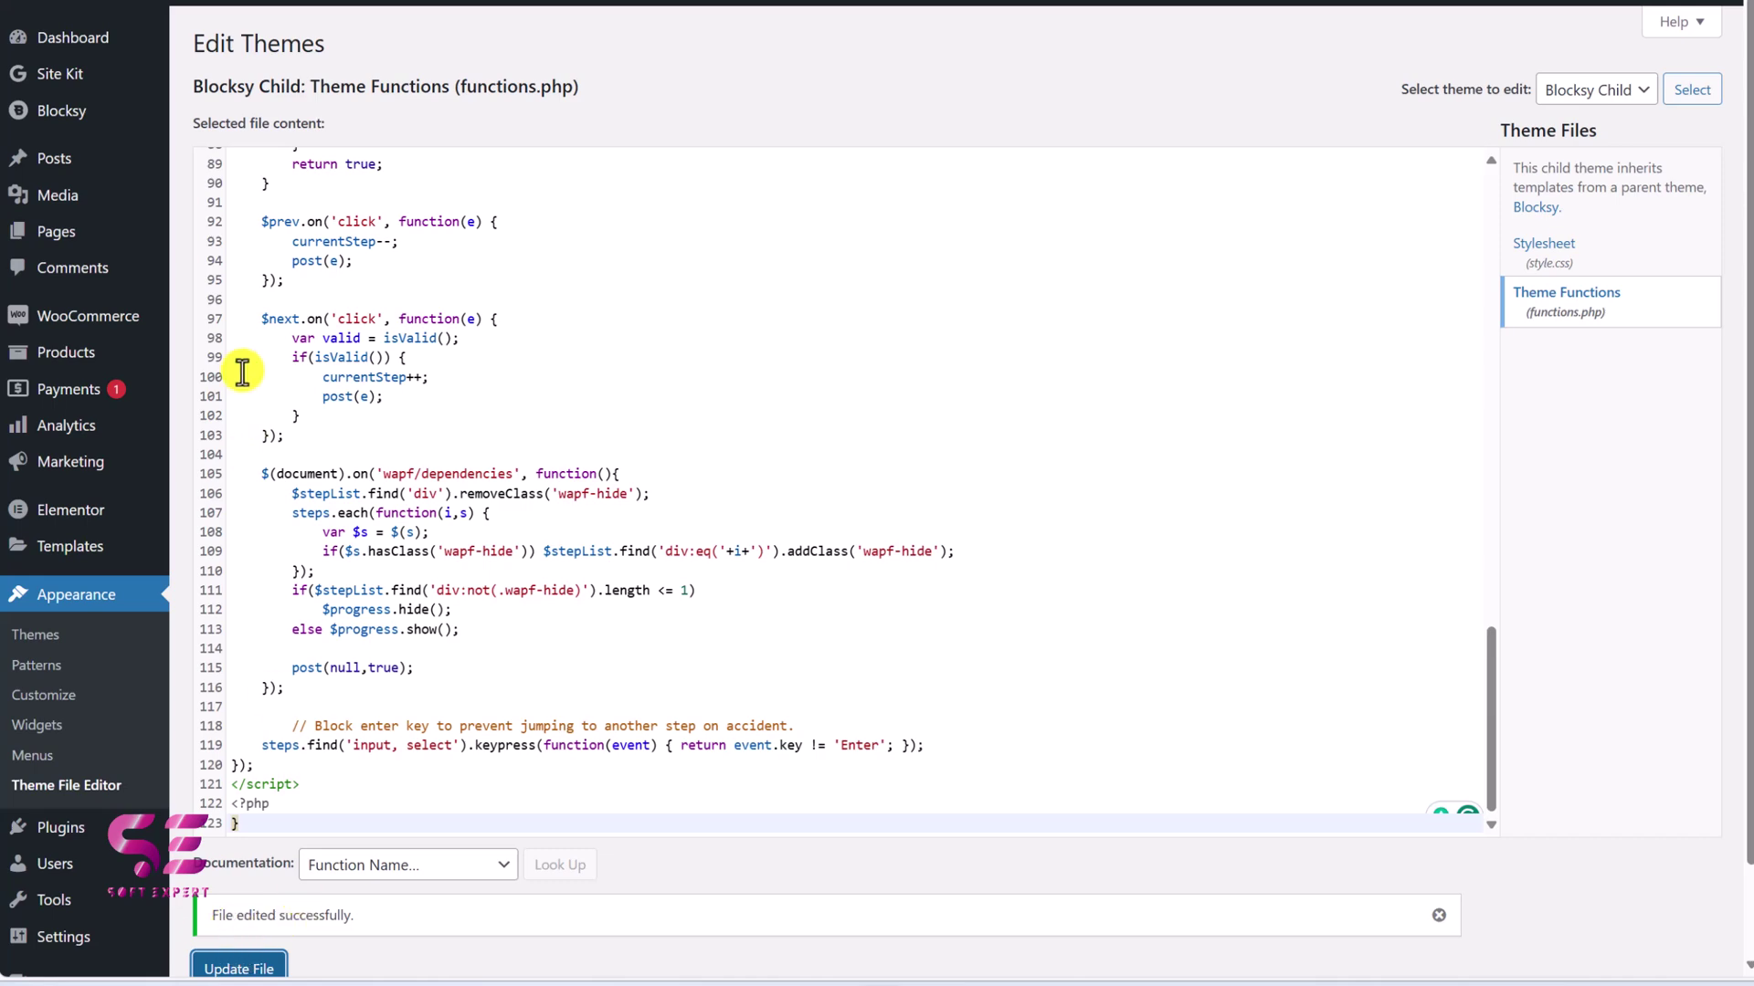
pyautogui.click(5, 306)
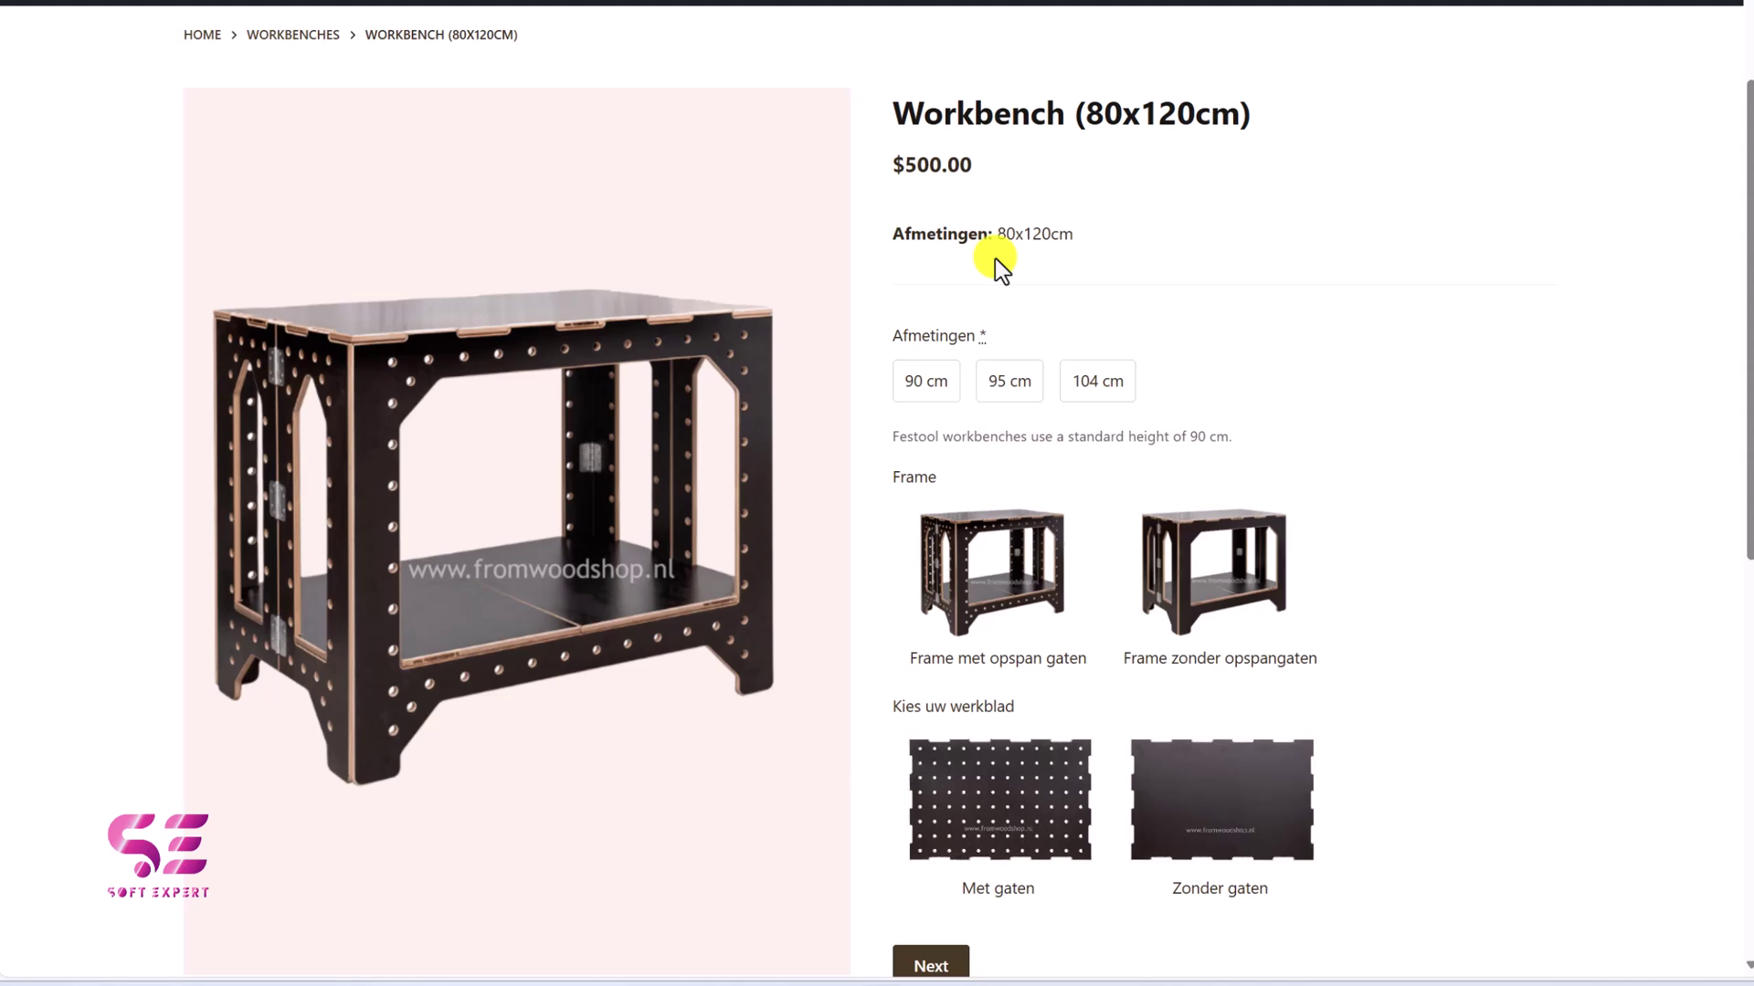
# Open the Customizer's Additional CSS section and dismiss its help text.
pyautogui.click(375, 223)
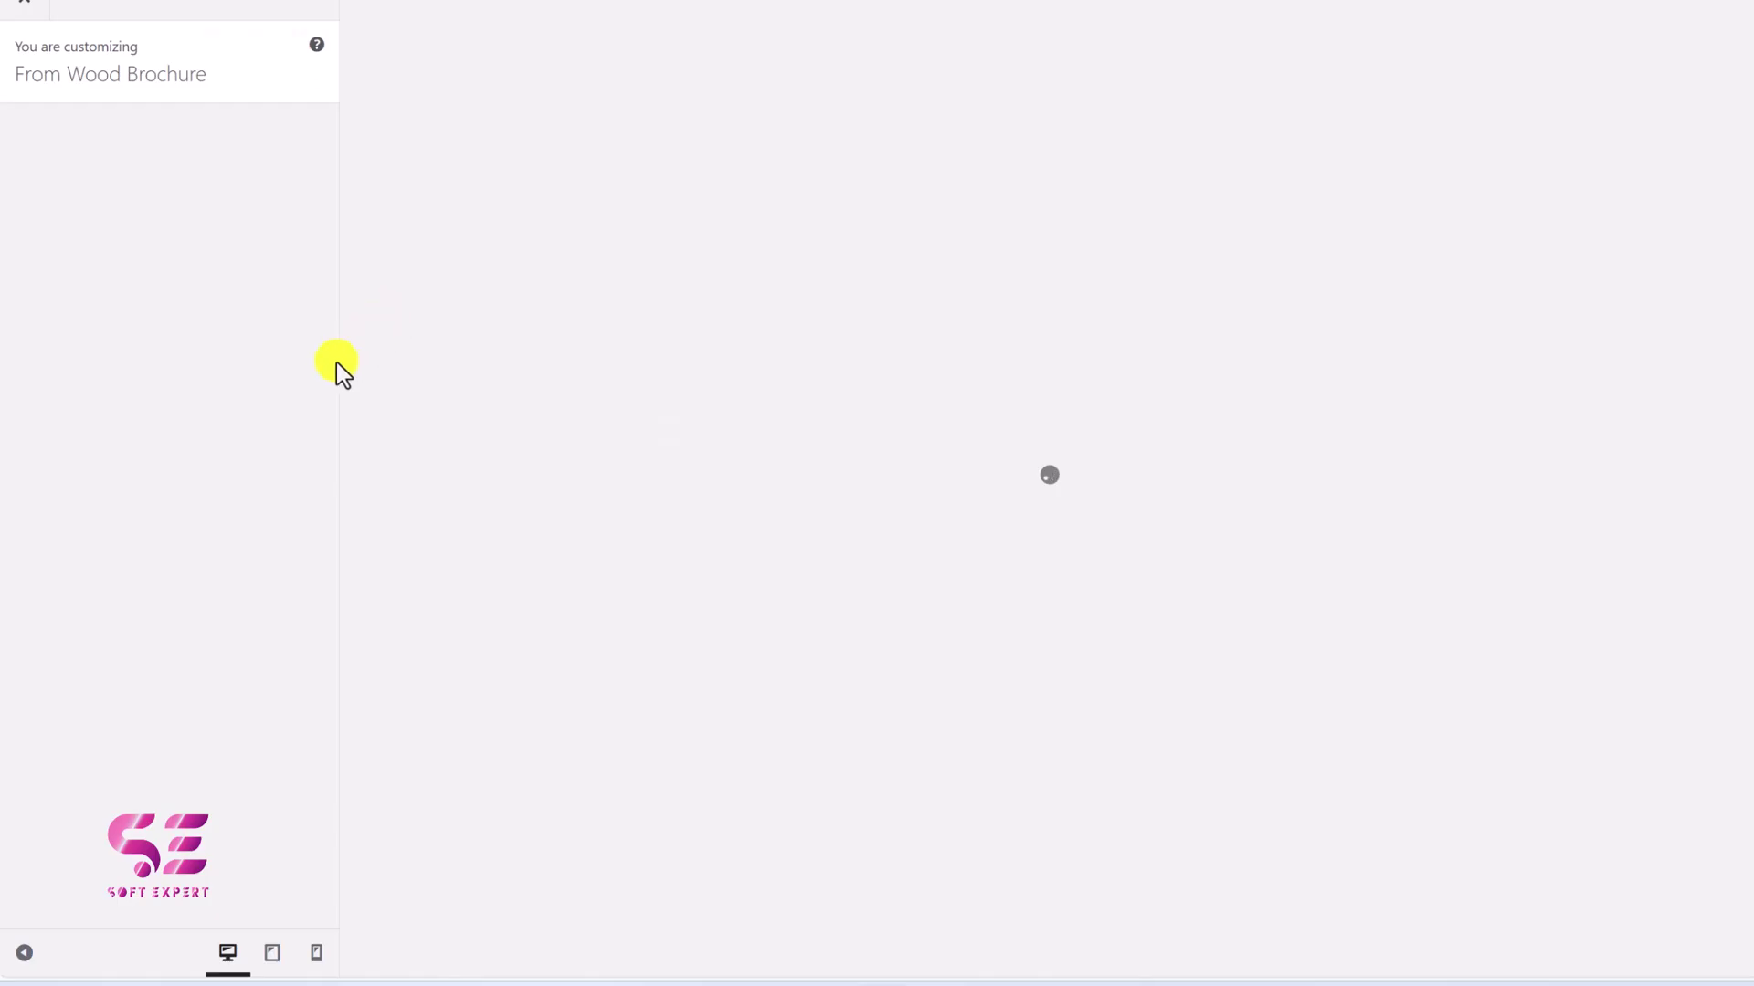
pyautogui.scroll(-9, 240, 464)
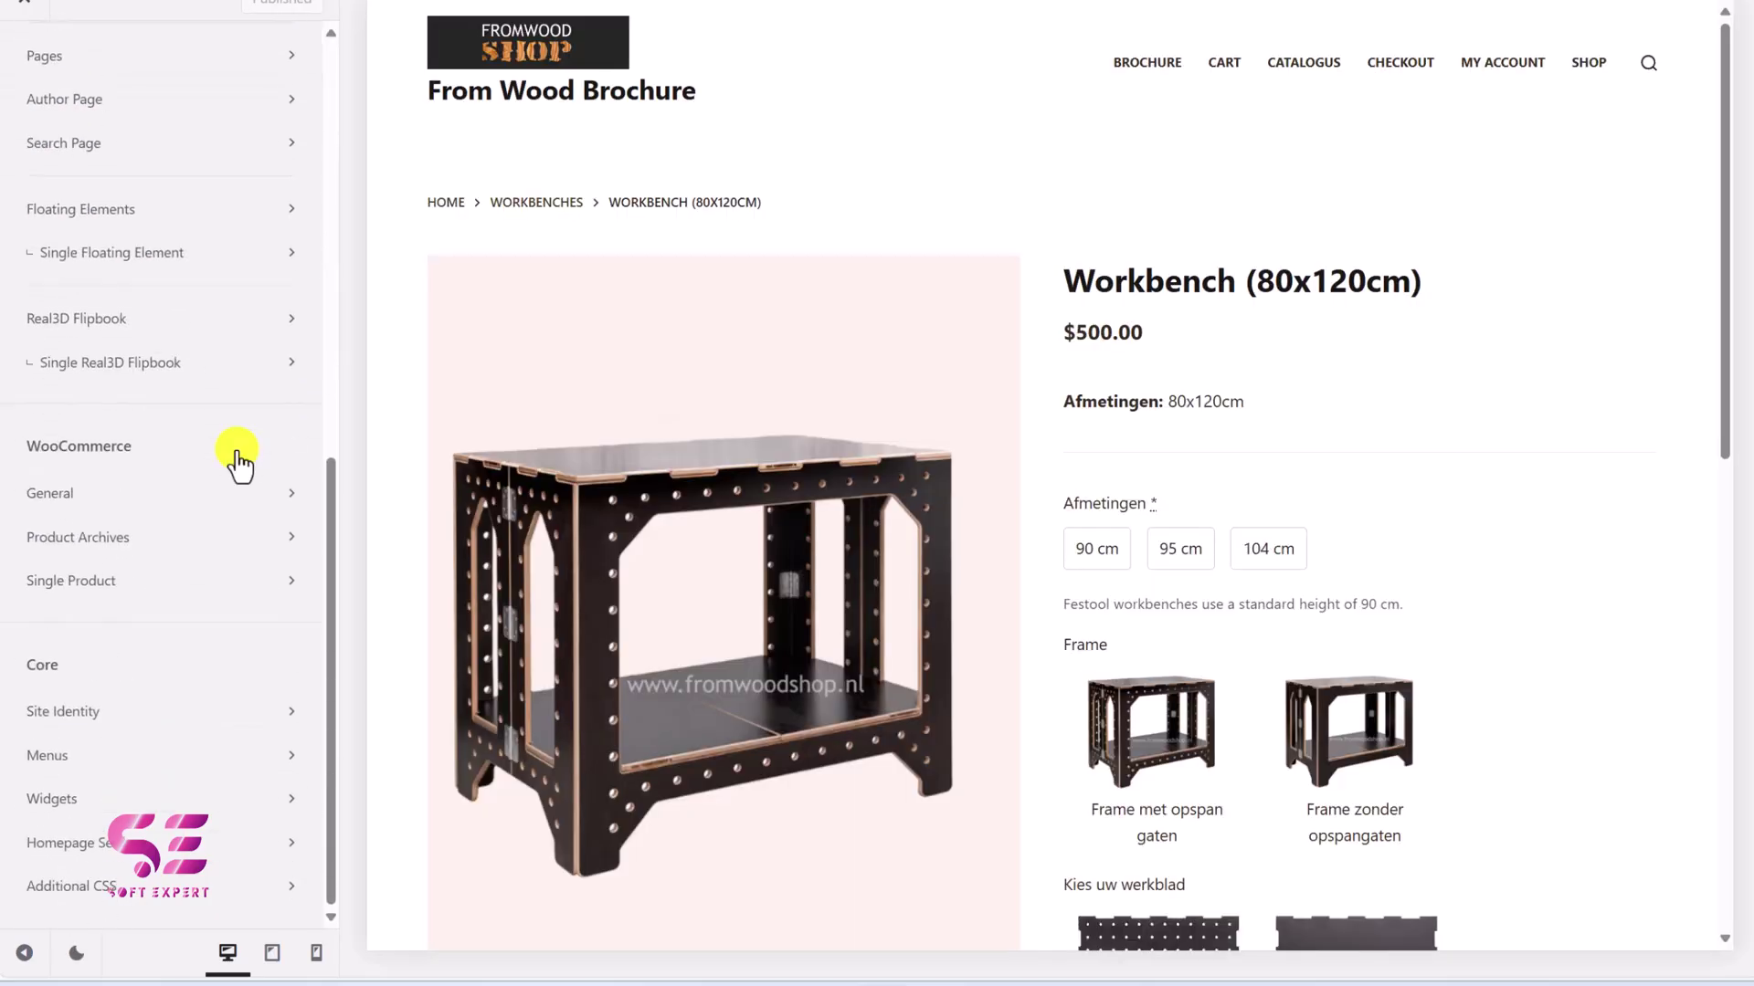
pyautogui.click(99, 890)
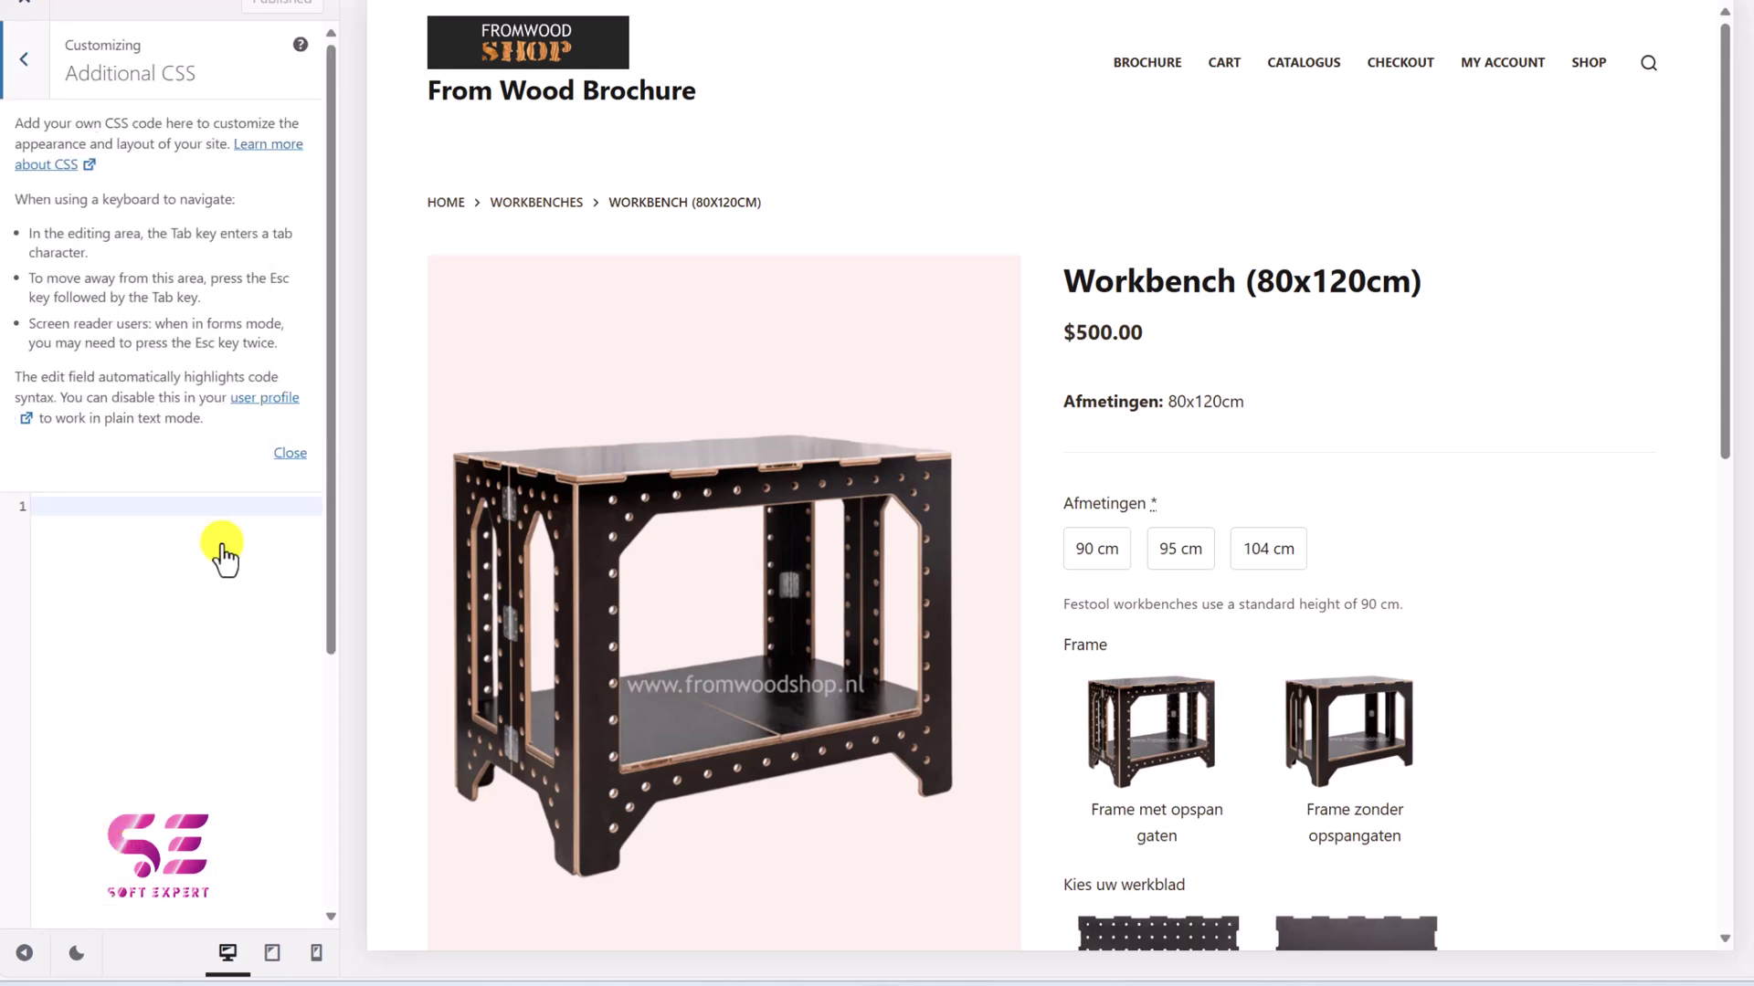
pyautogui.click(285, 457)
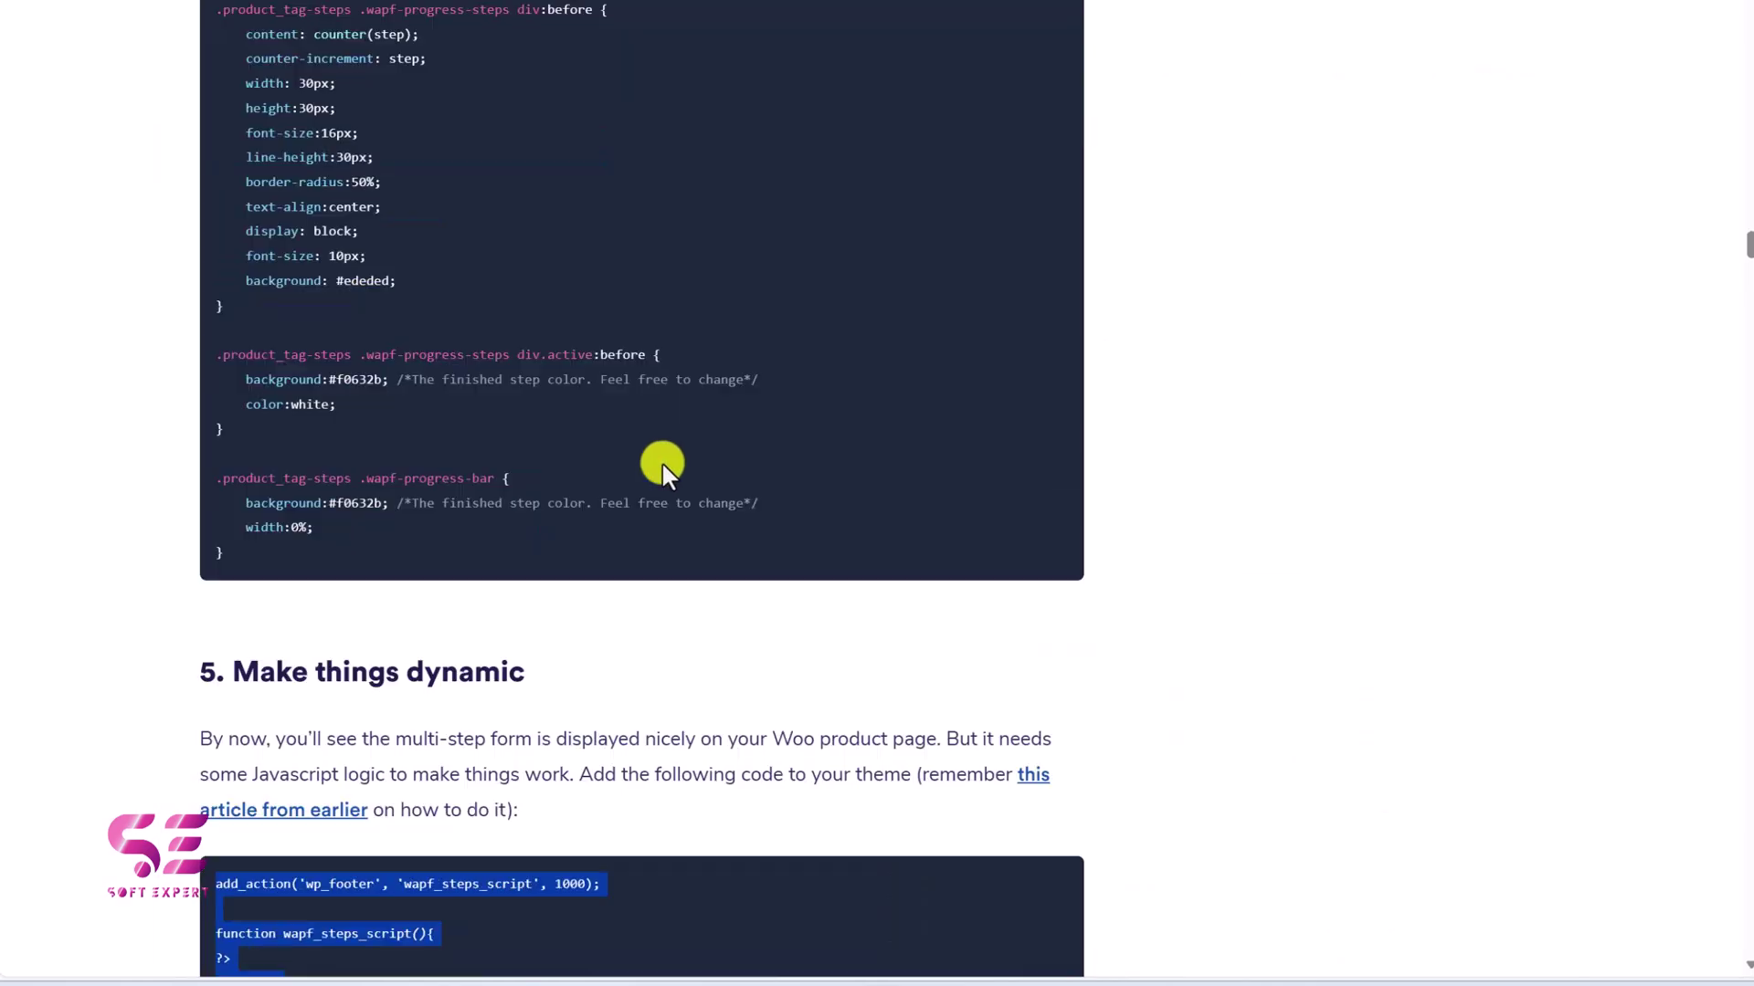
# Copy the tutorial's step-styling CSS into Additional CSS and publish it.
pyautogui.scroll(2, 437, 431)
pyautogui.moveTo(225, 622); pyautogui.dragTo(219, 176)
pyautogui.rightClick(270, 190)
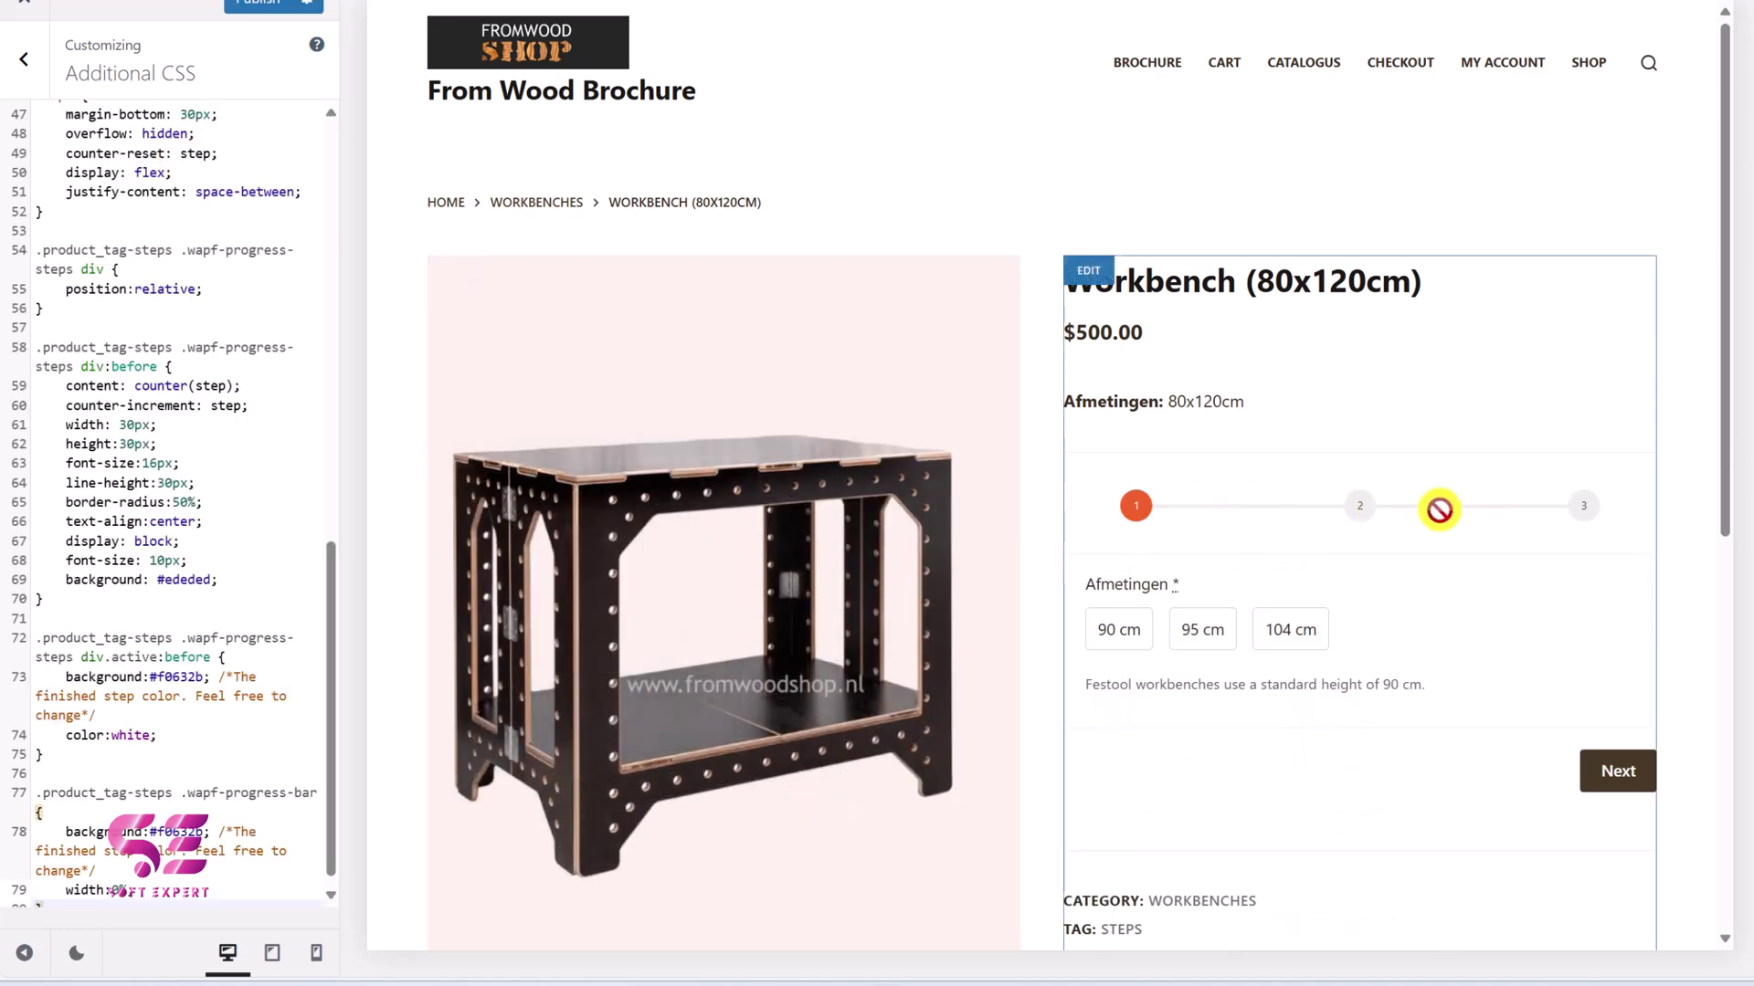
pyautogui.click(263, 9)
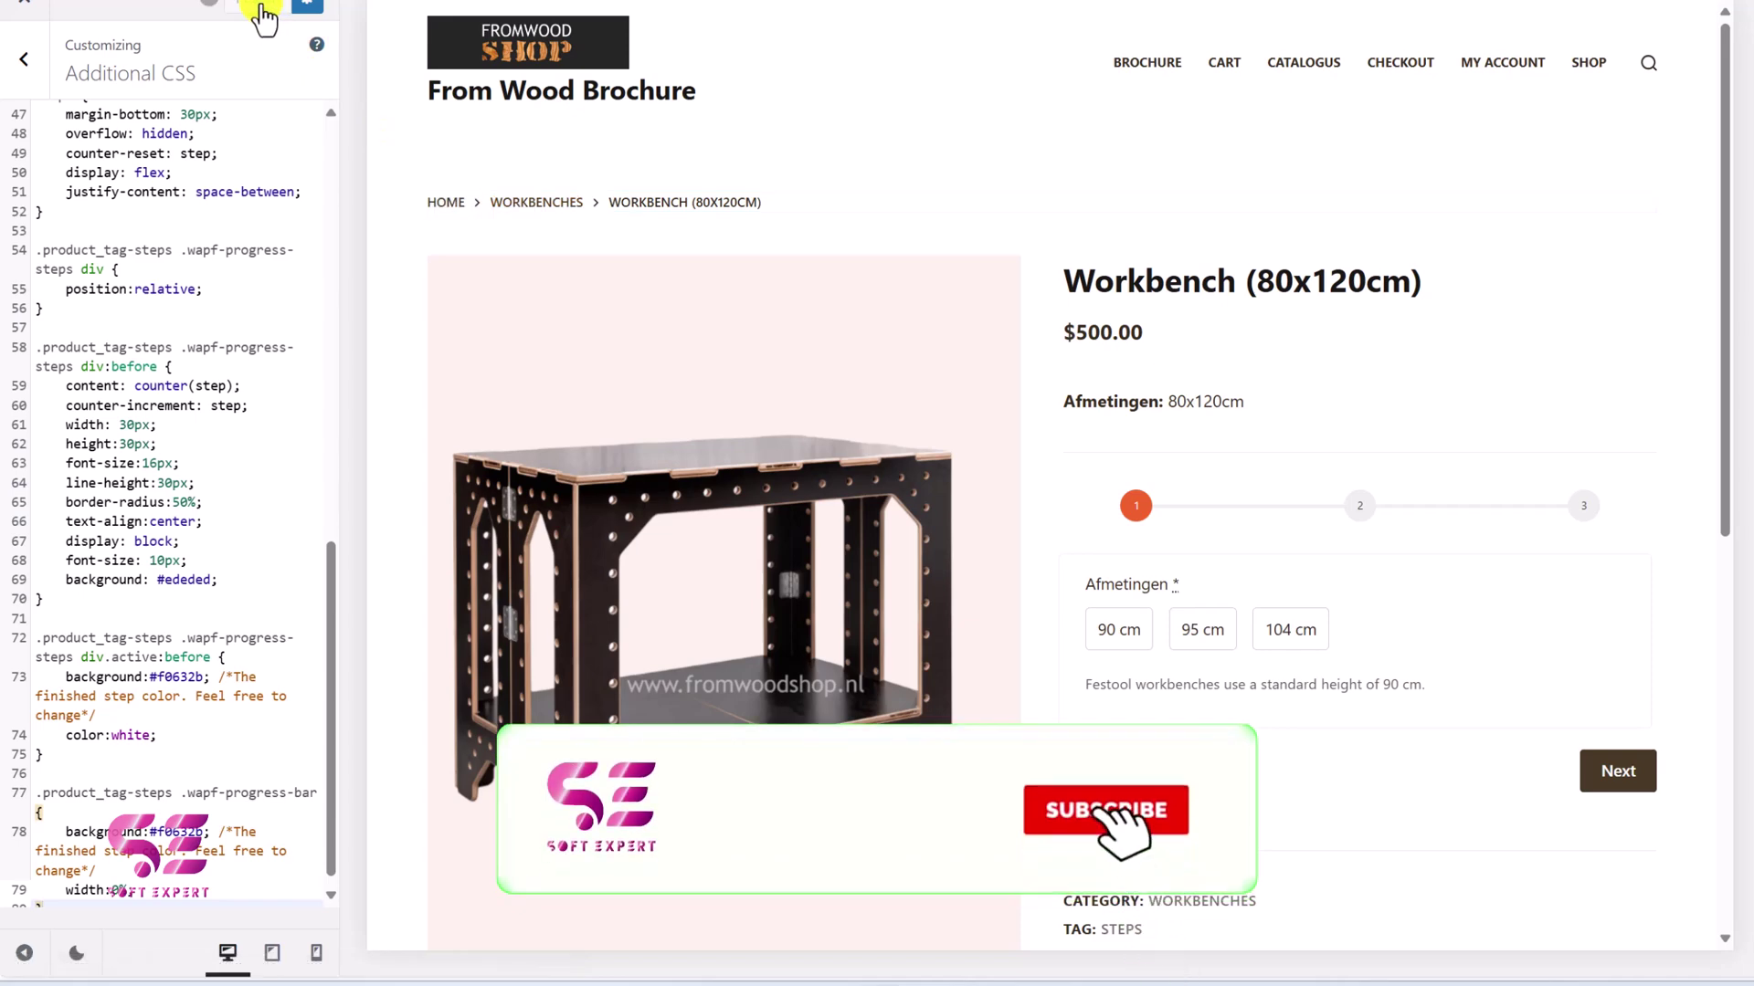
pyautogui.click(55, 262)
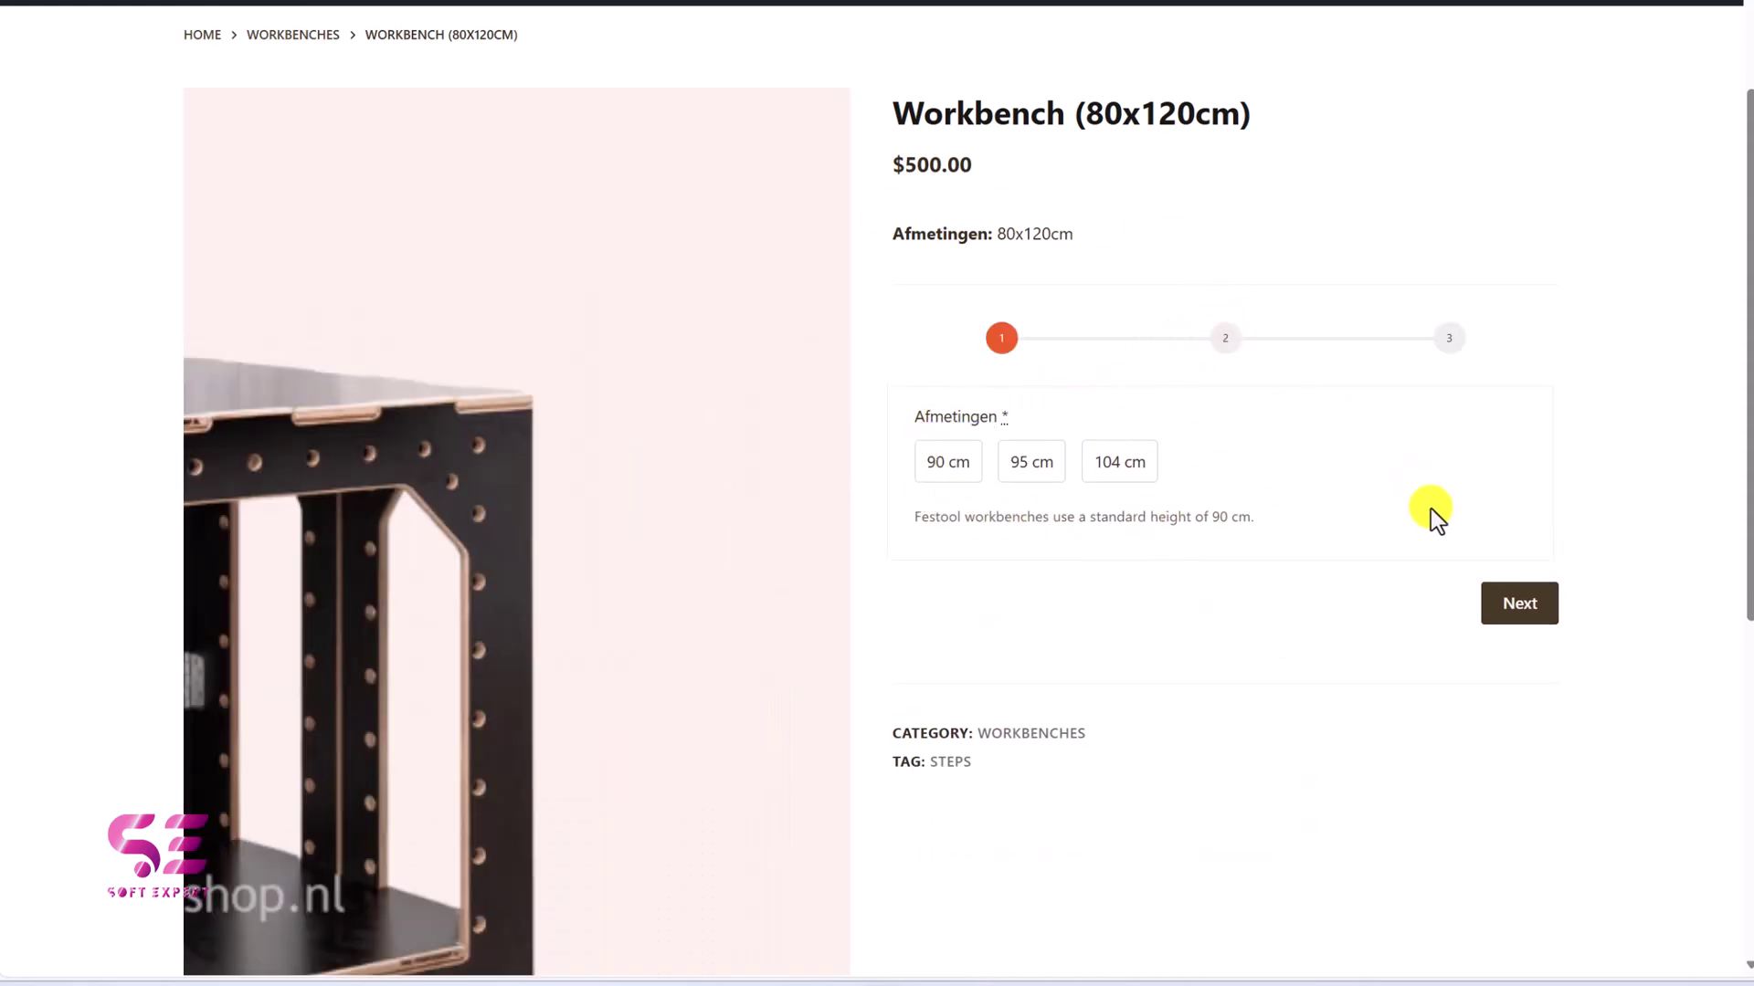
# Fill the form step by step: 95 cm, Frame met opspan gaten, then Zonder gaten.
pyautogui.click(1491, 608)
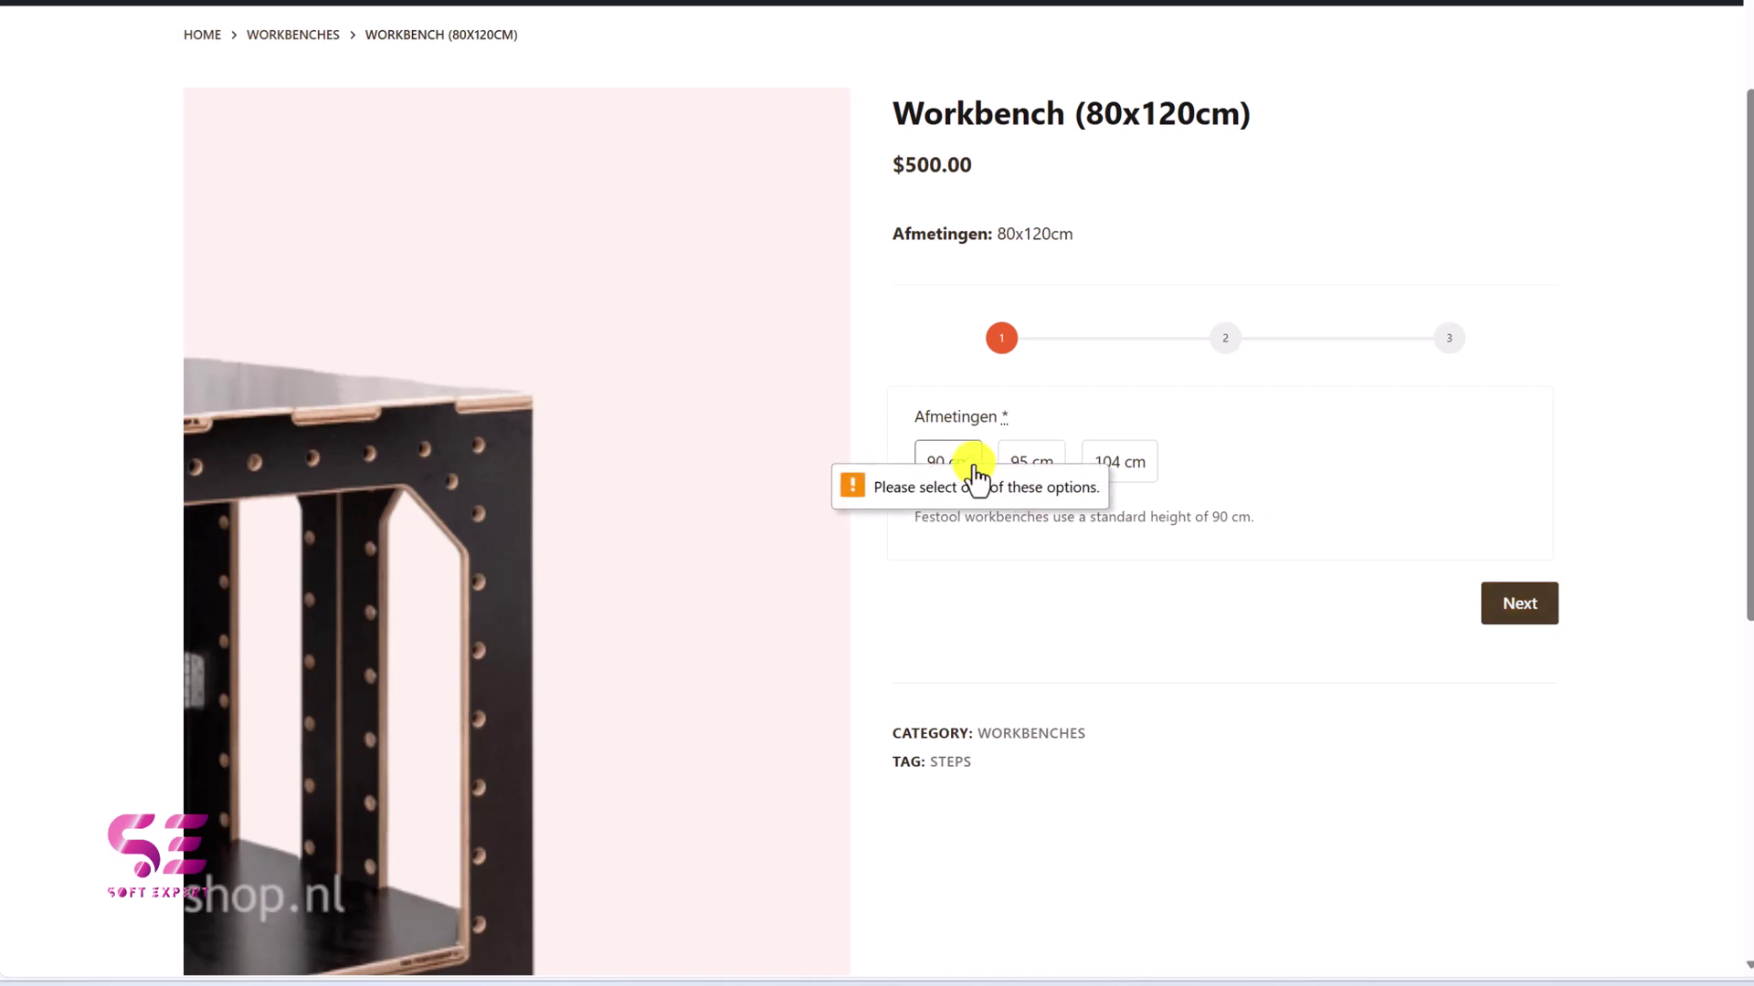
pyautogui.click(1027, 464)
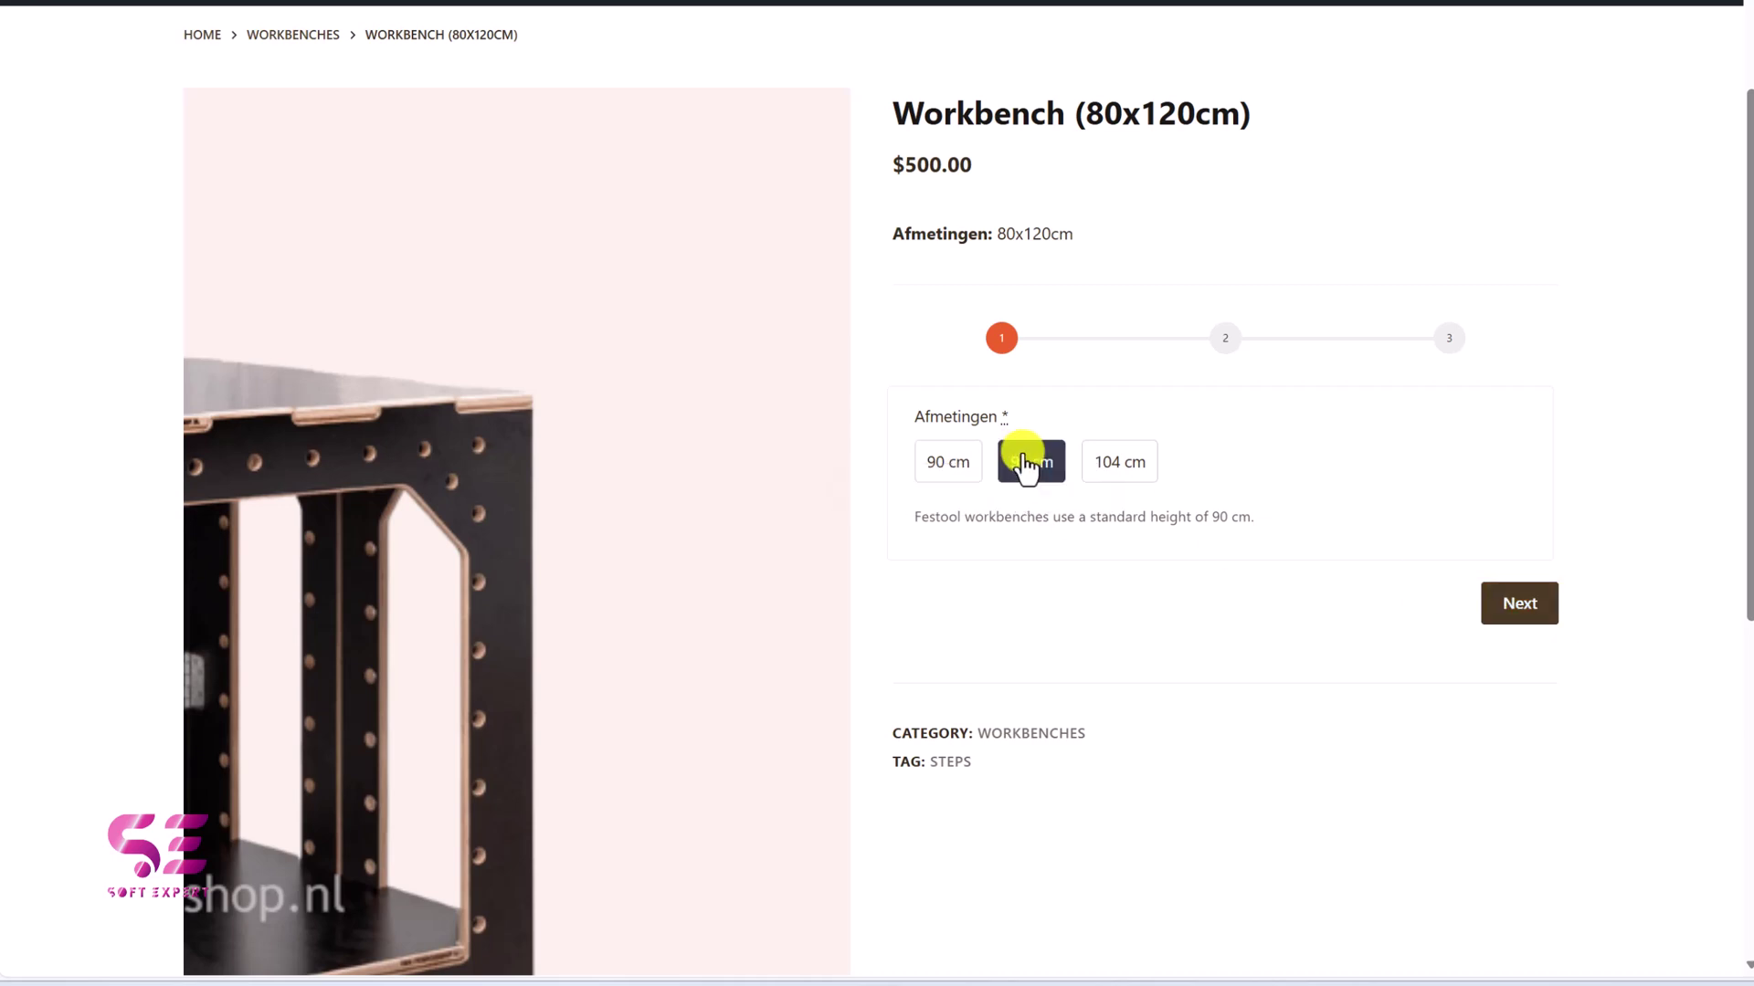
pyautogui.click(1530, 608)
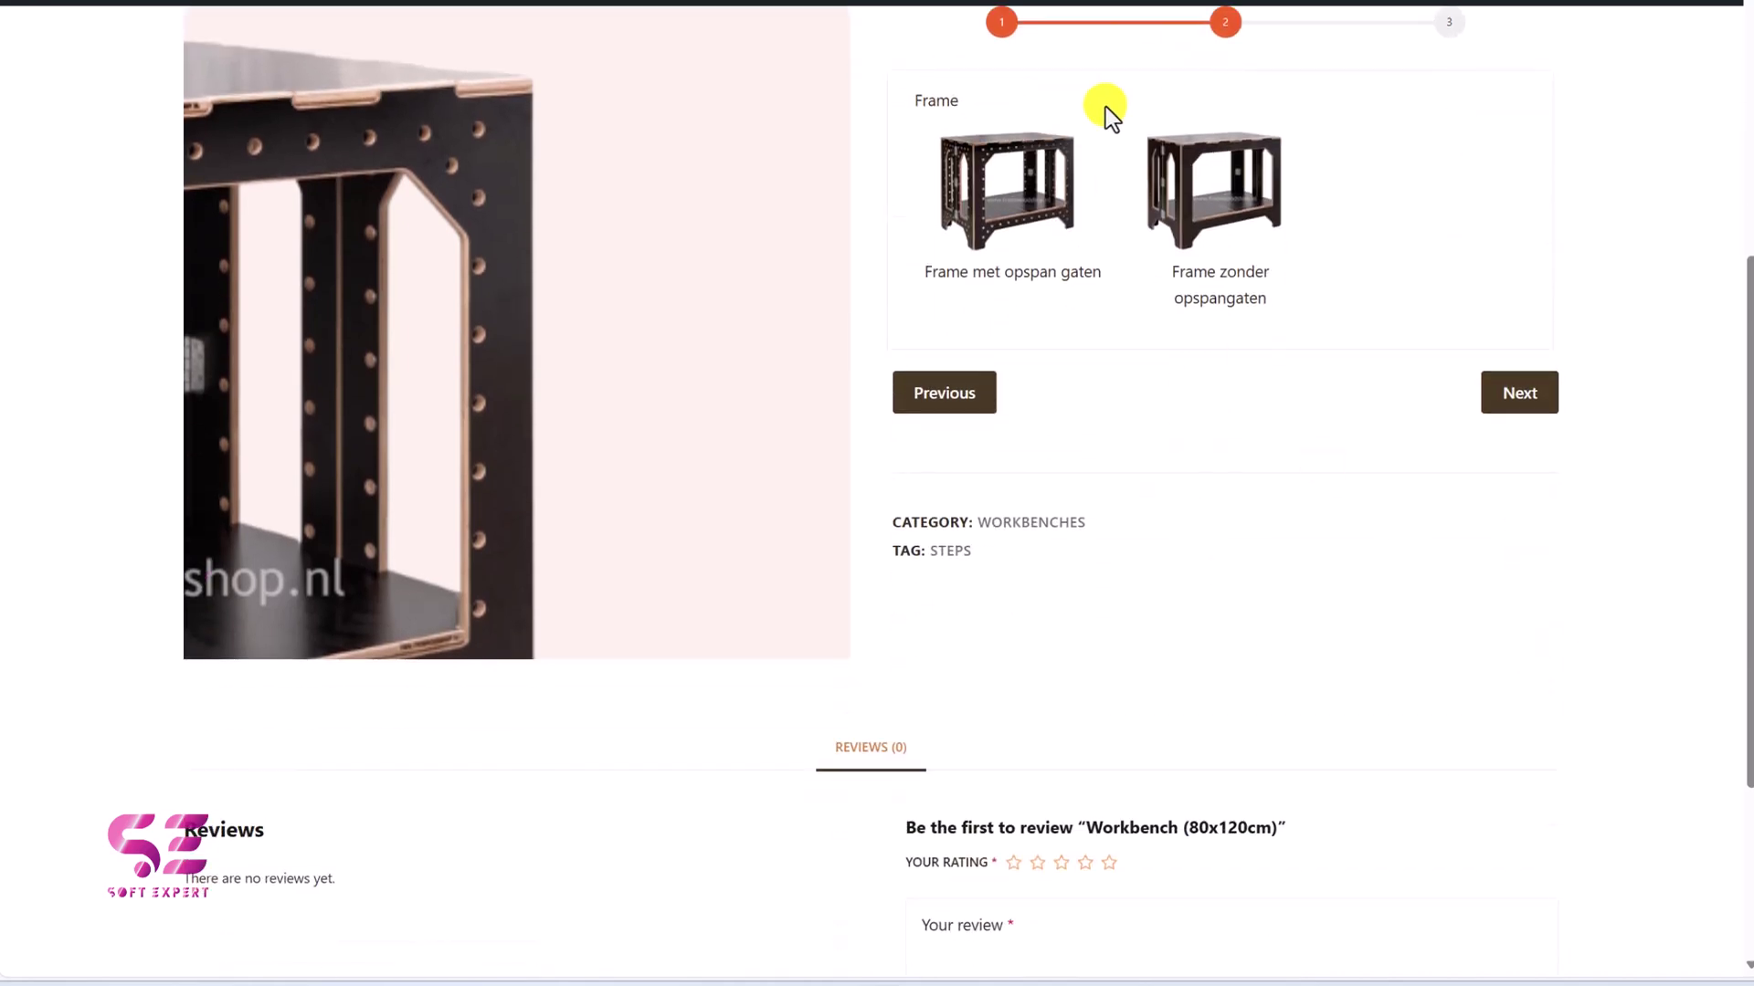
pyautogui.click(1037, 167)
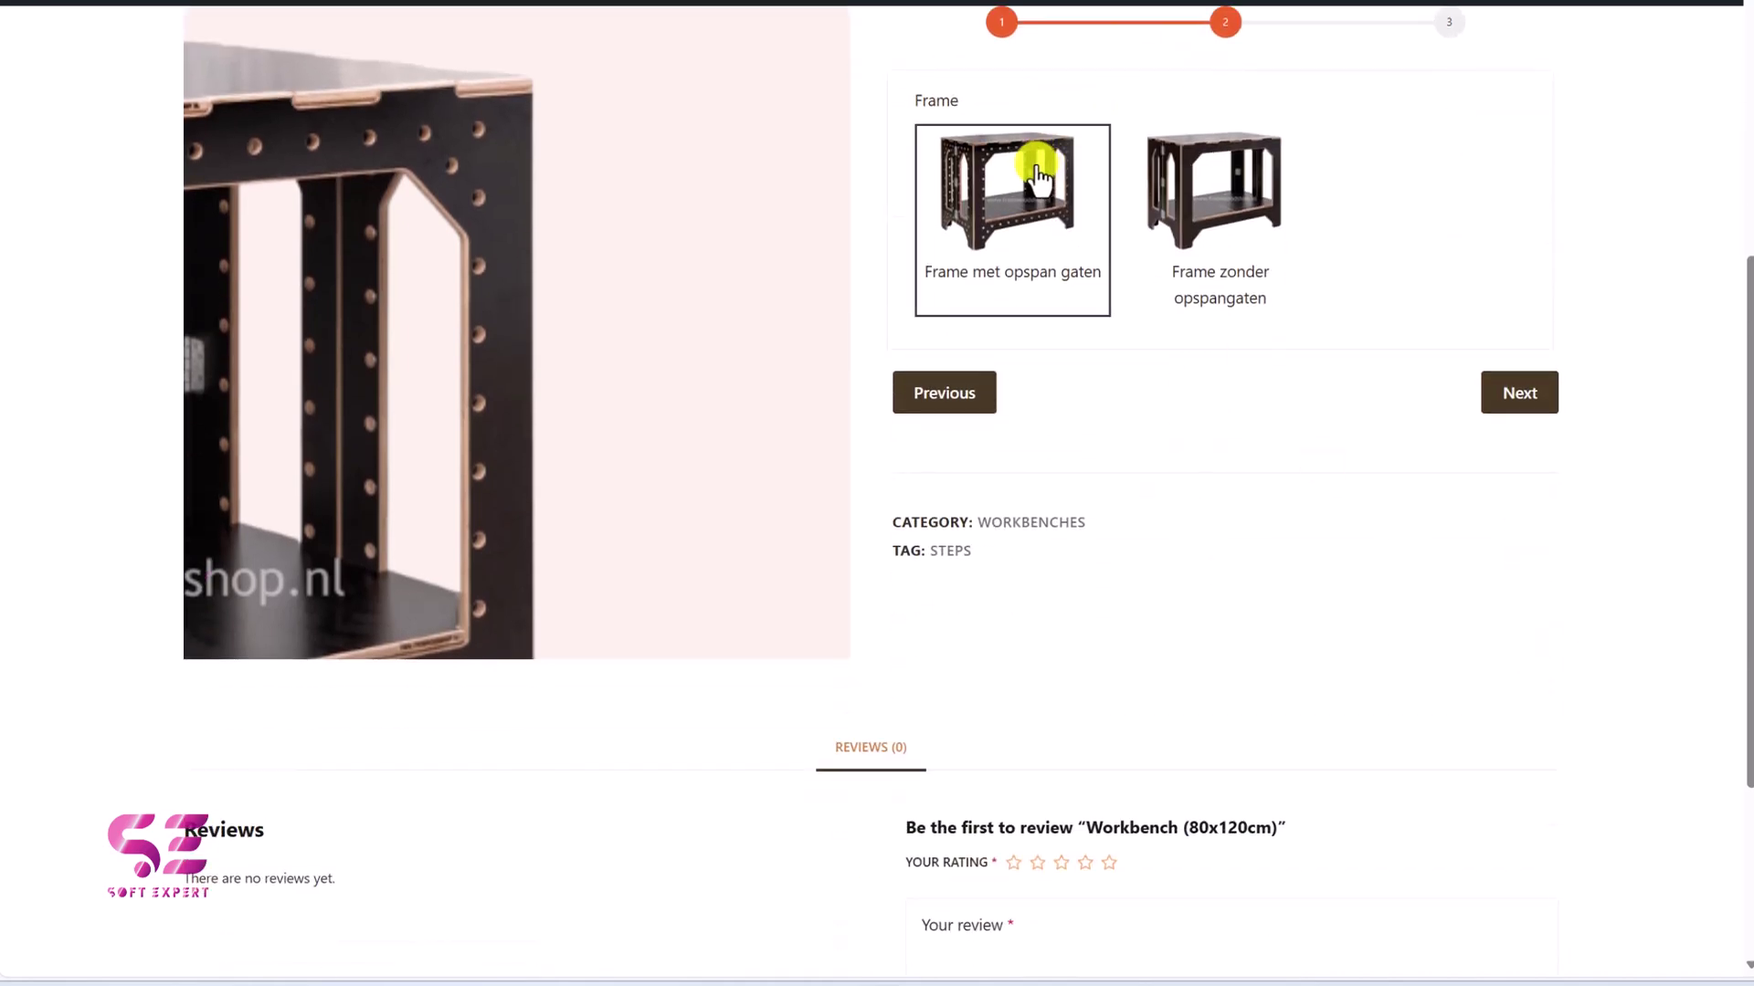
pyautogui.click(1509, 398)
pyautogui.click(1221, 226)
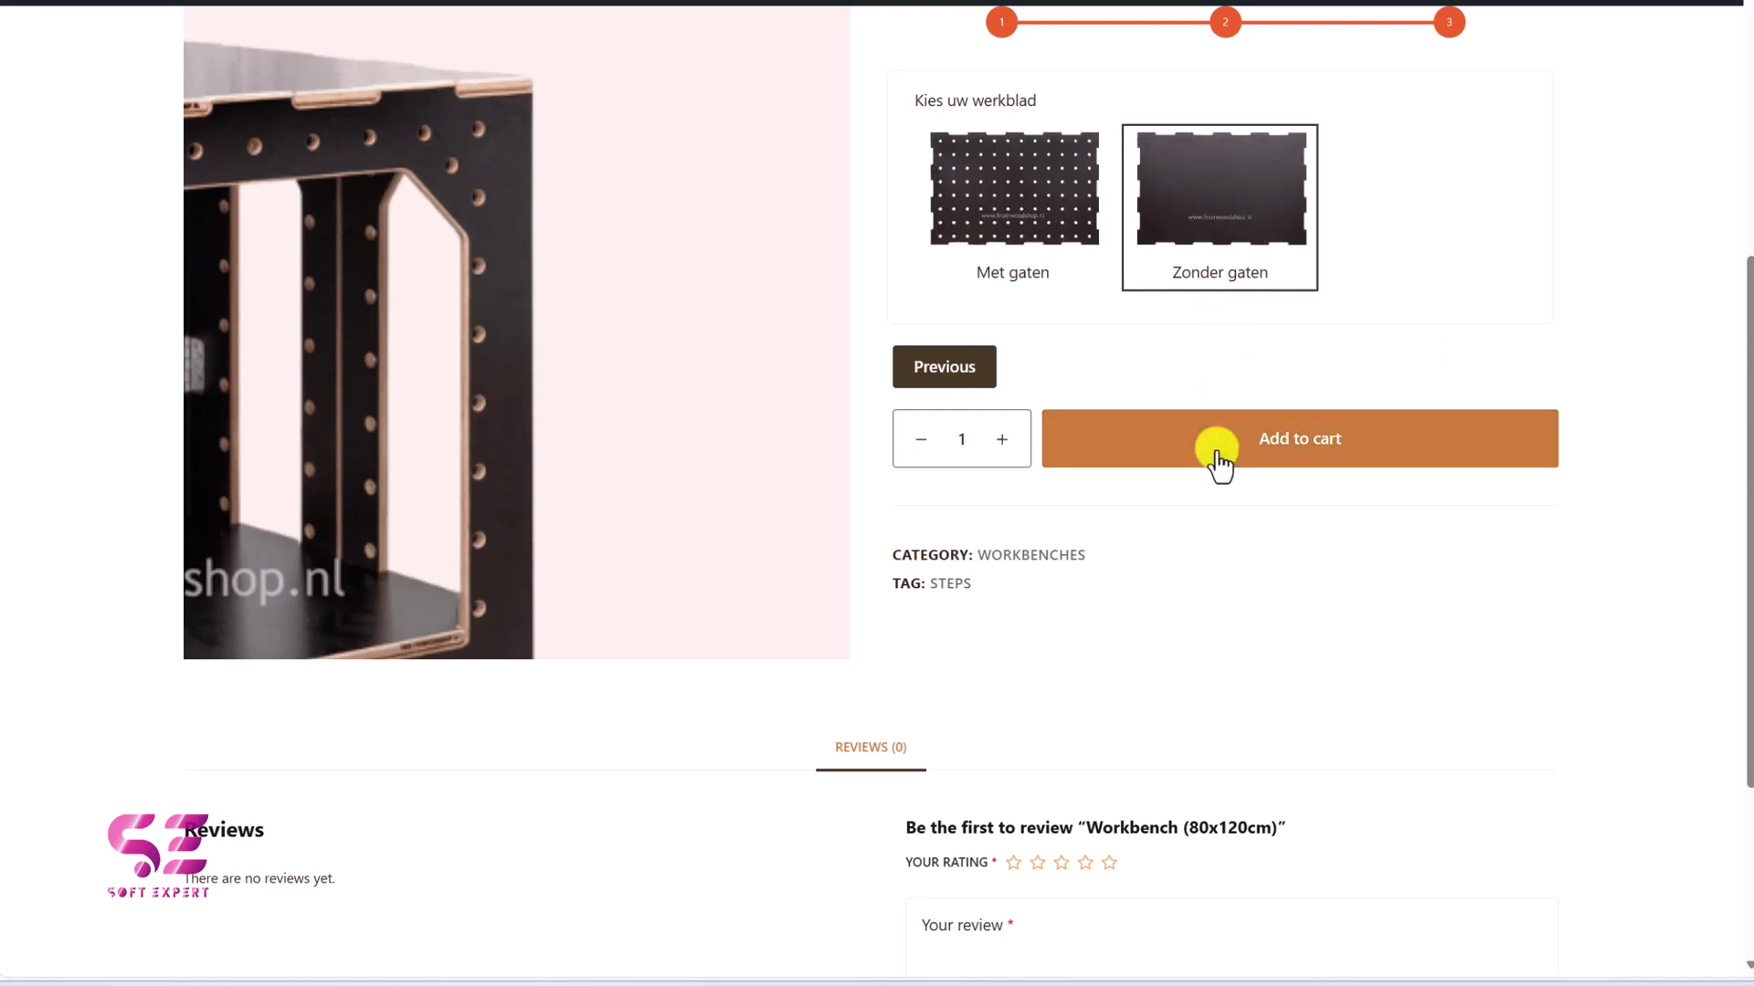
# Test Previous and Next between the Frame and worktop steps, ending on step 2.
pyautogui.scroll(1, 1133, 320)
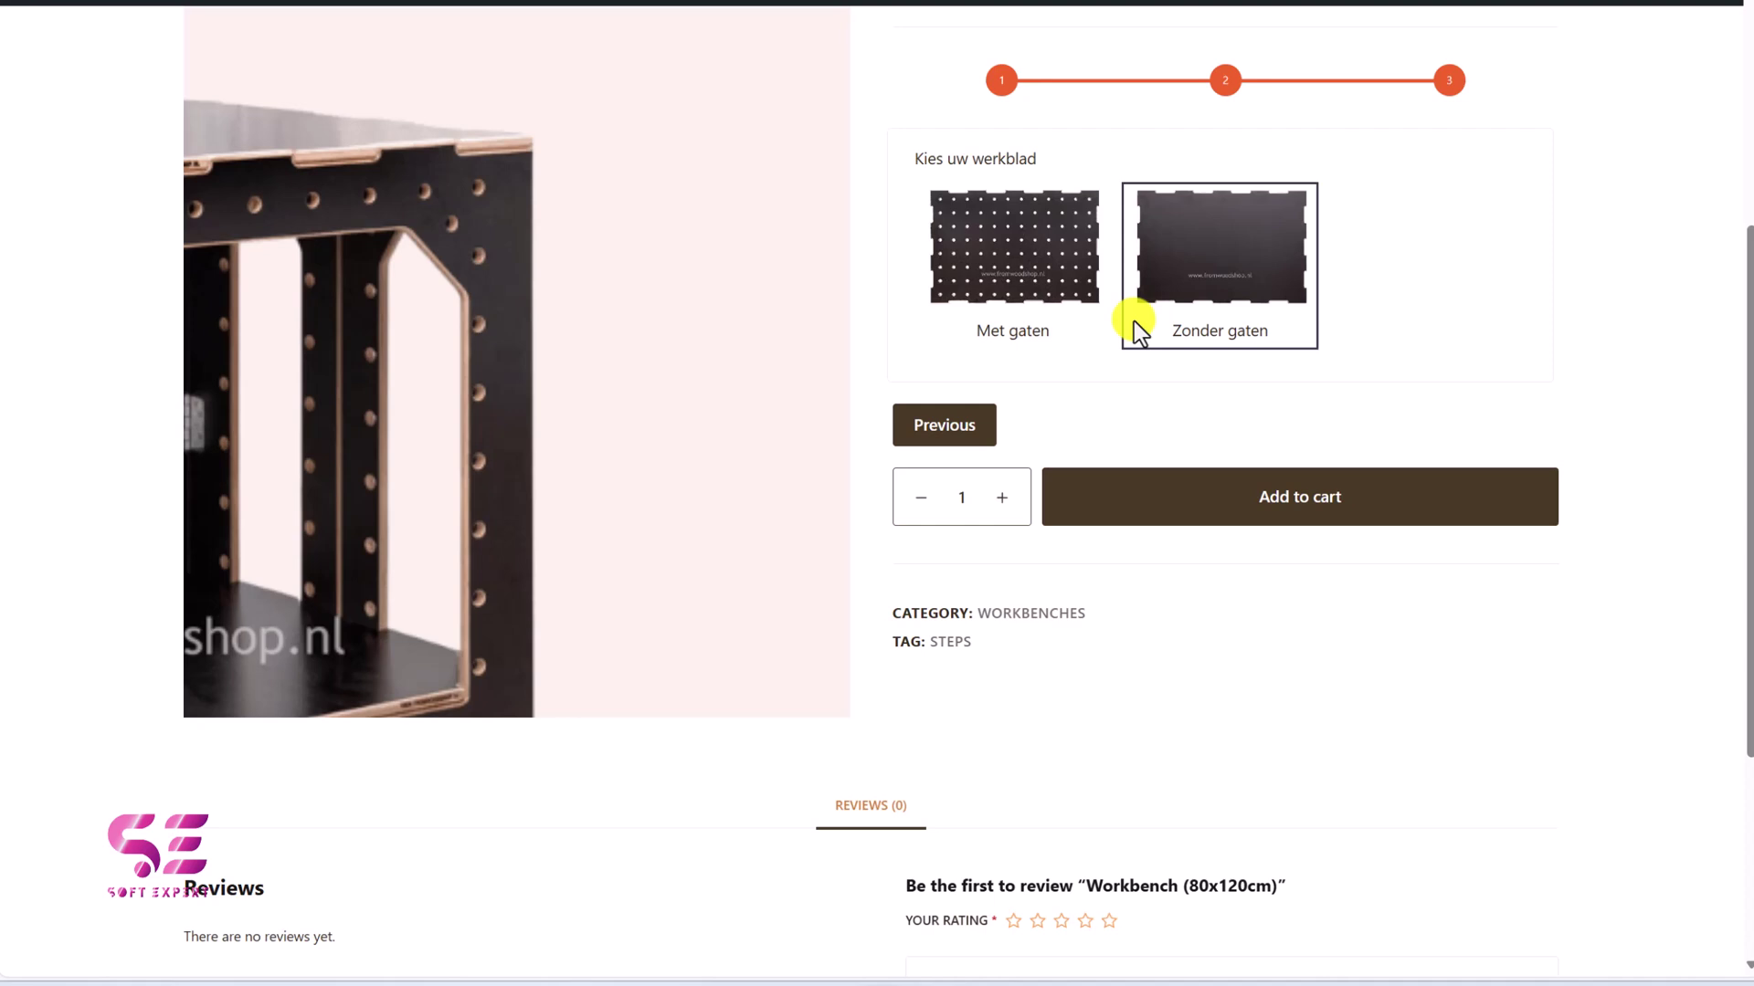
pyautogui.click(949, 429)
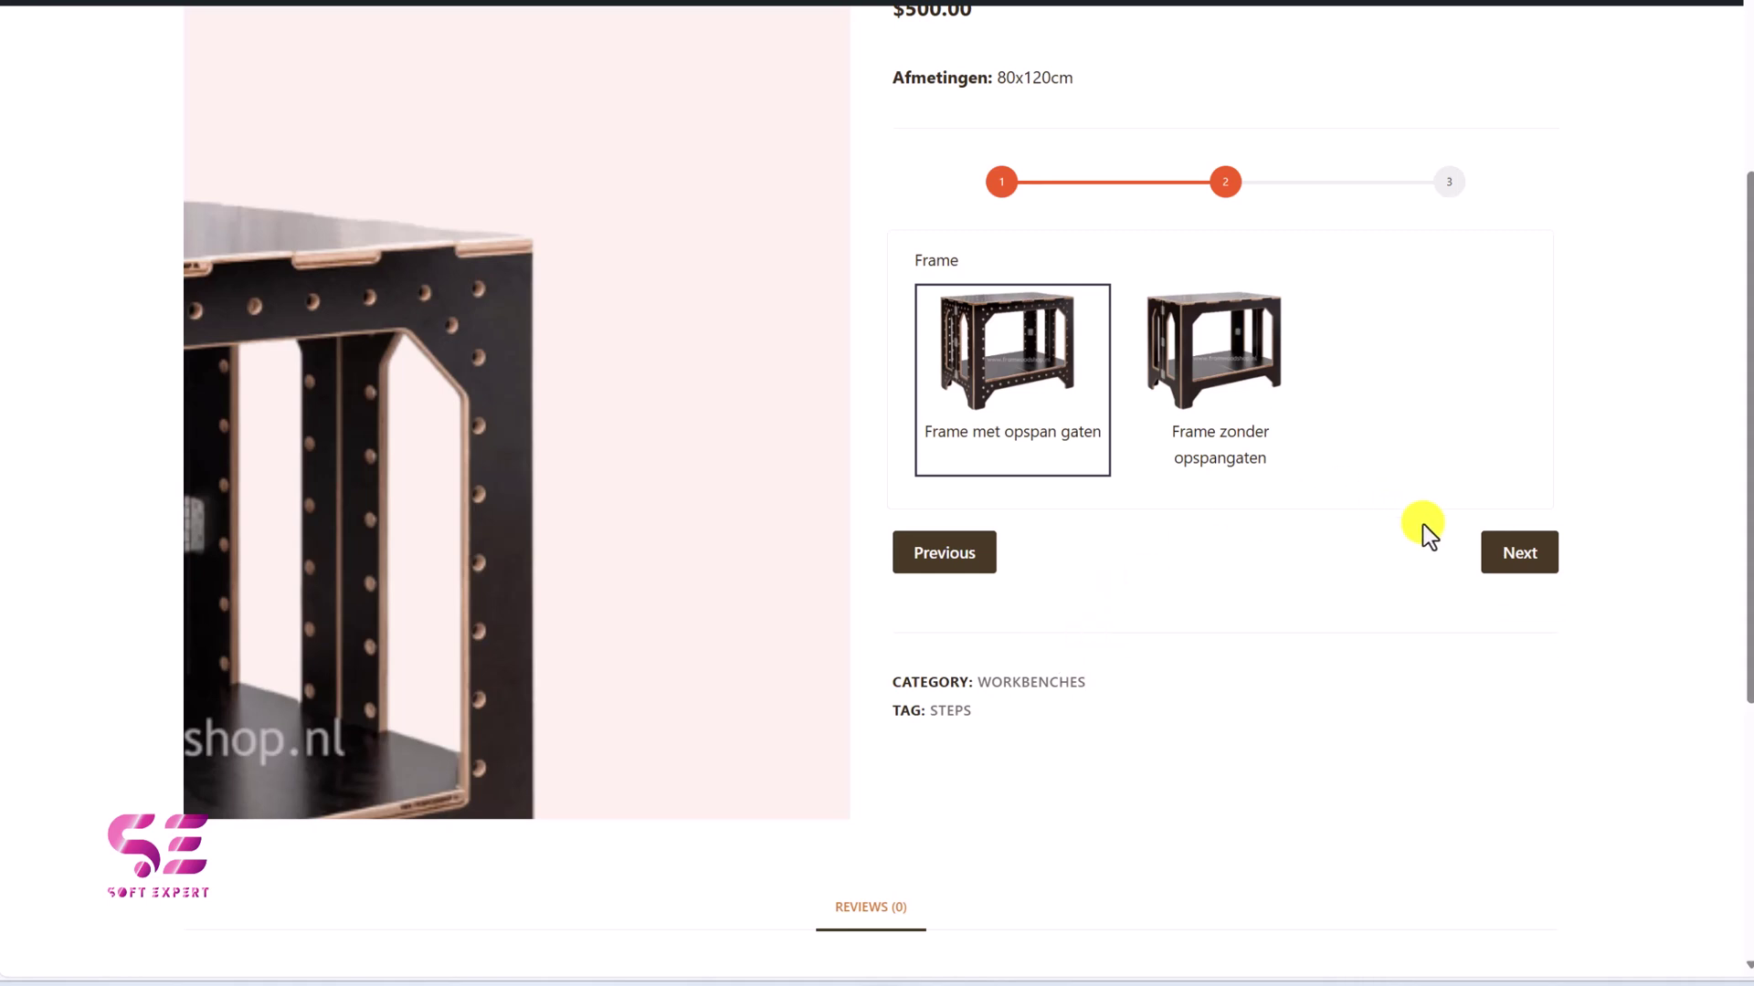
pyautogui.click(1505, 555)
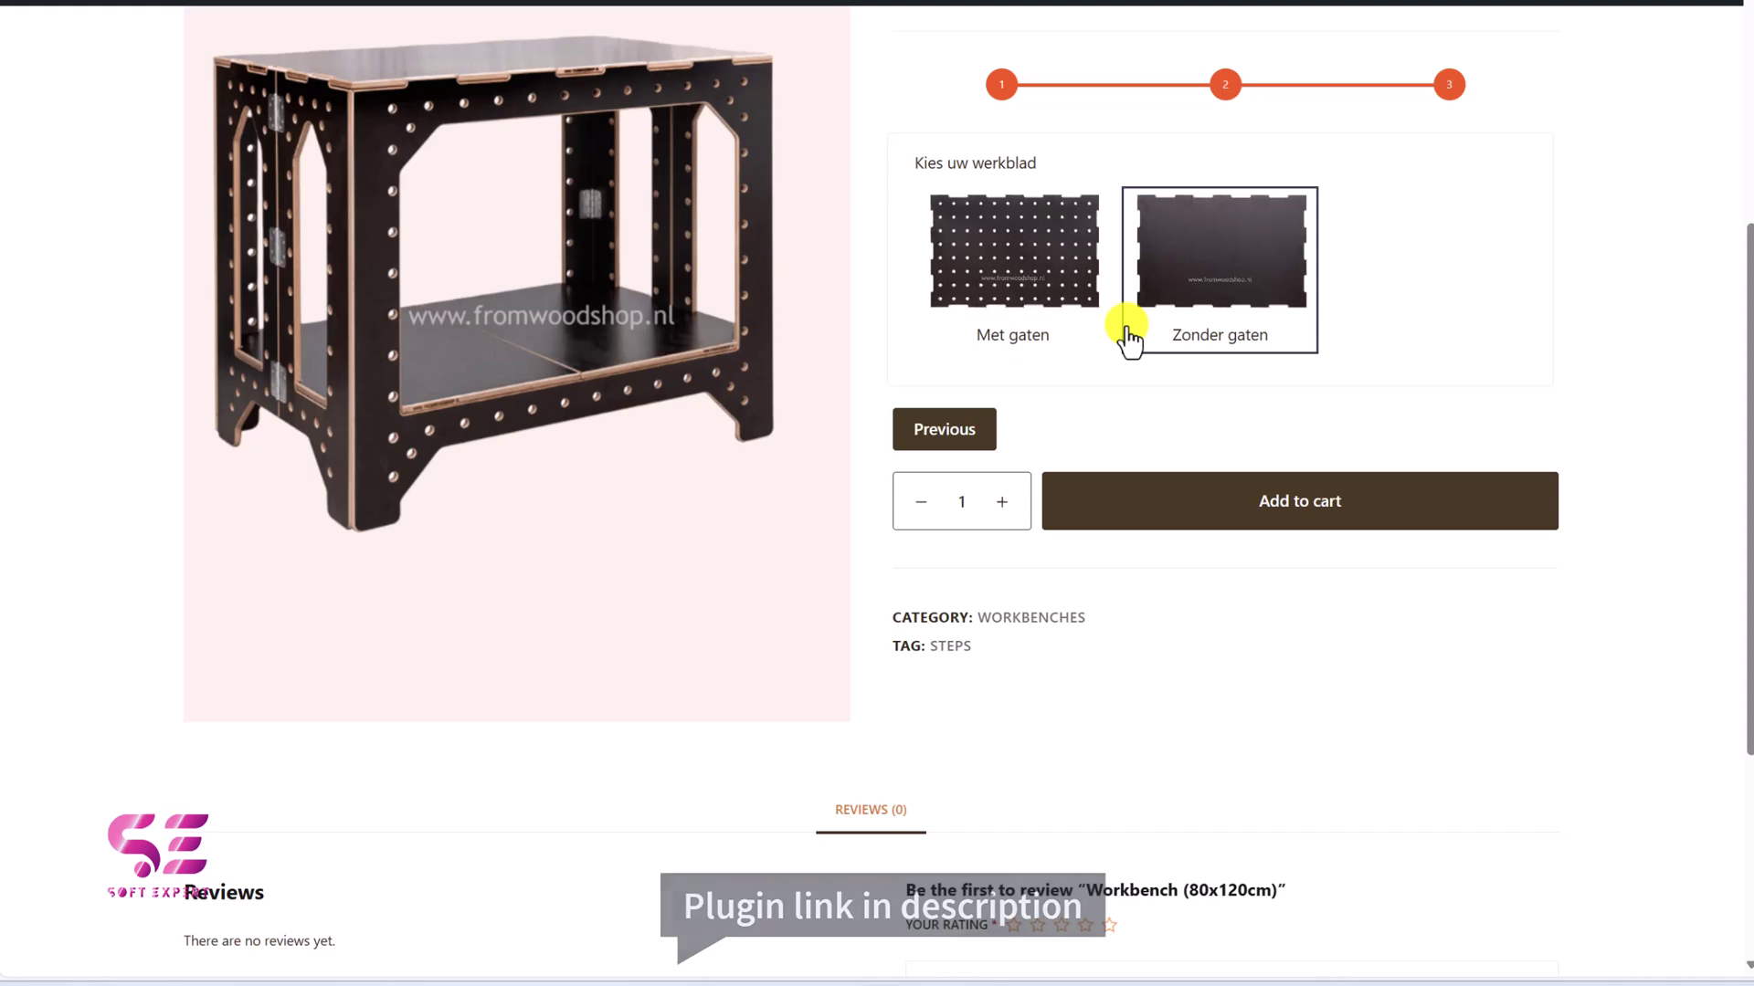
pyautogui.click(948, 431)
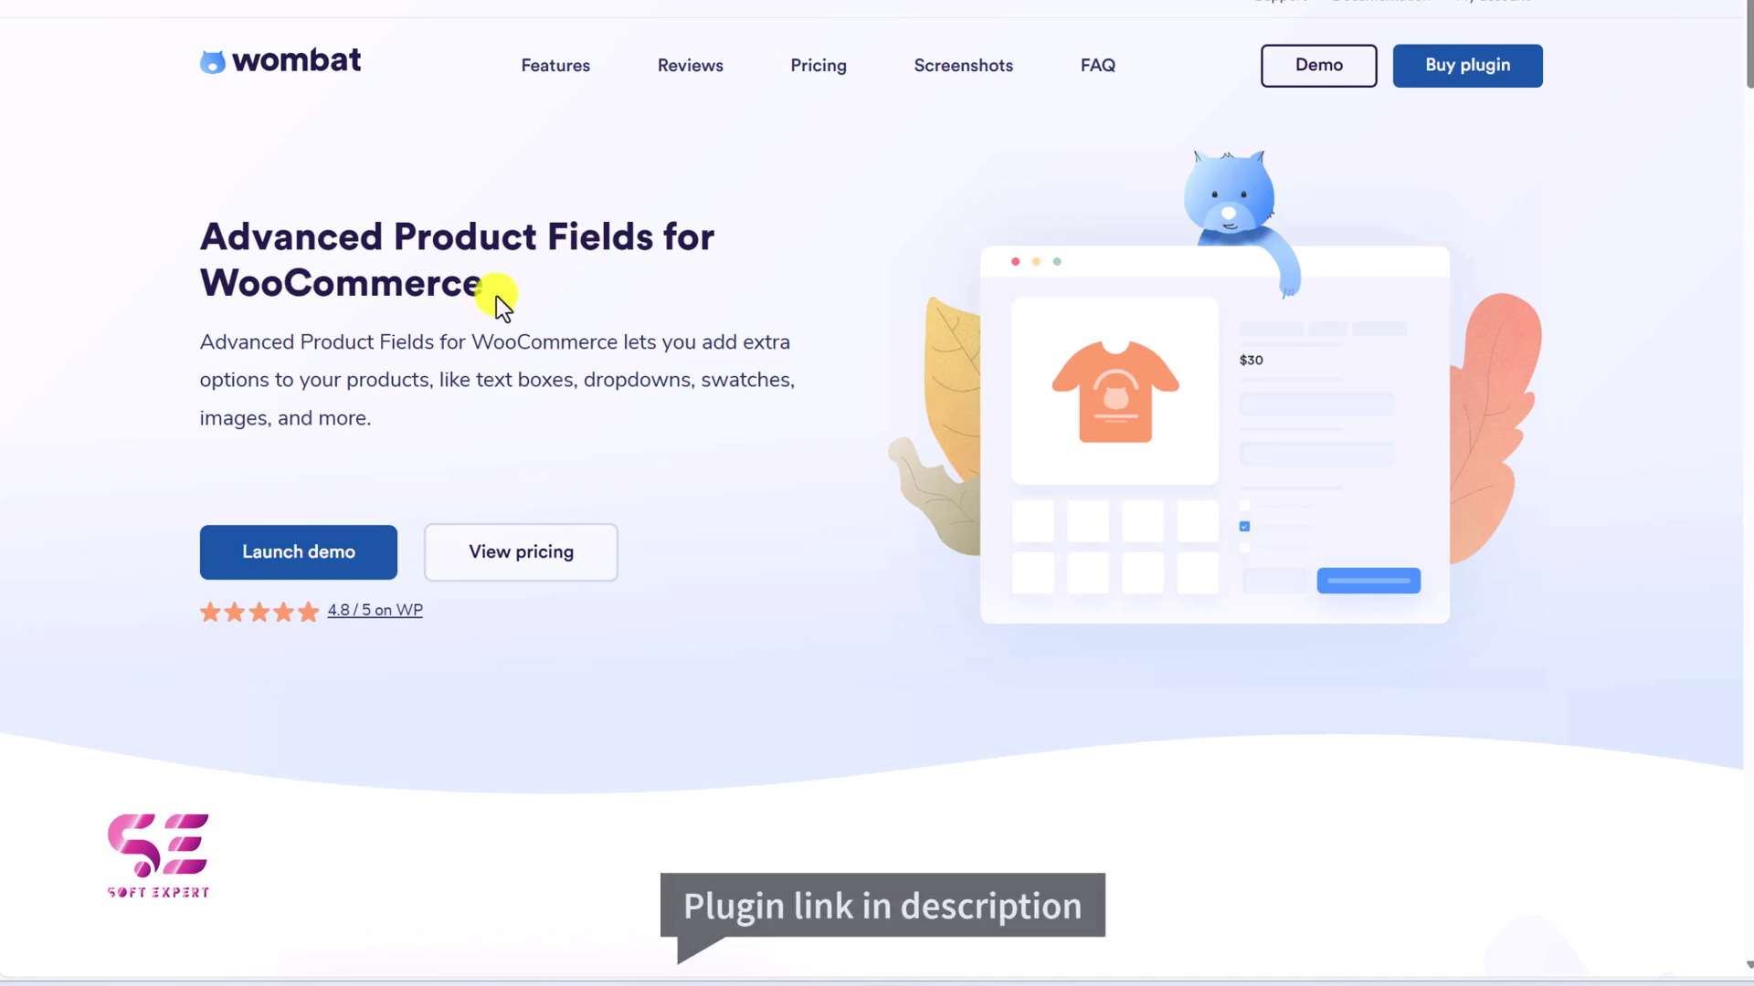
# Scroll through the Wombat Advanced Product Fields feature page.
pyautogui.scroll(-7, 733, 303)
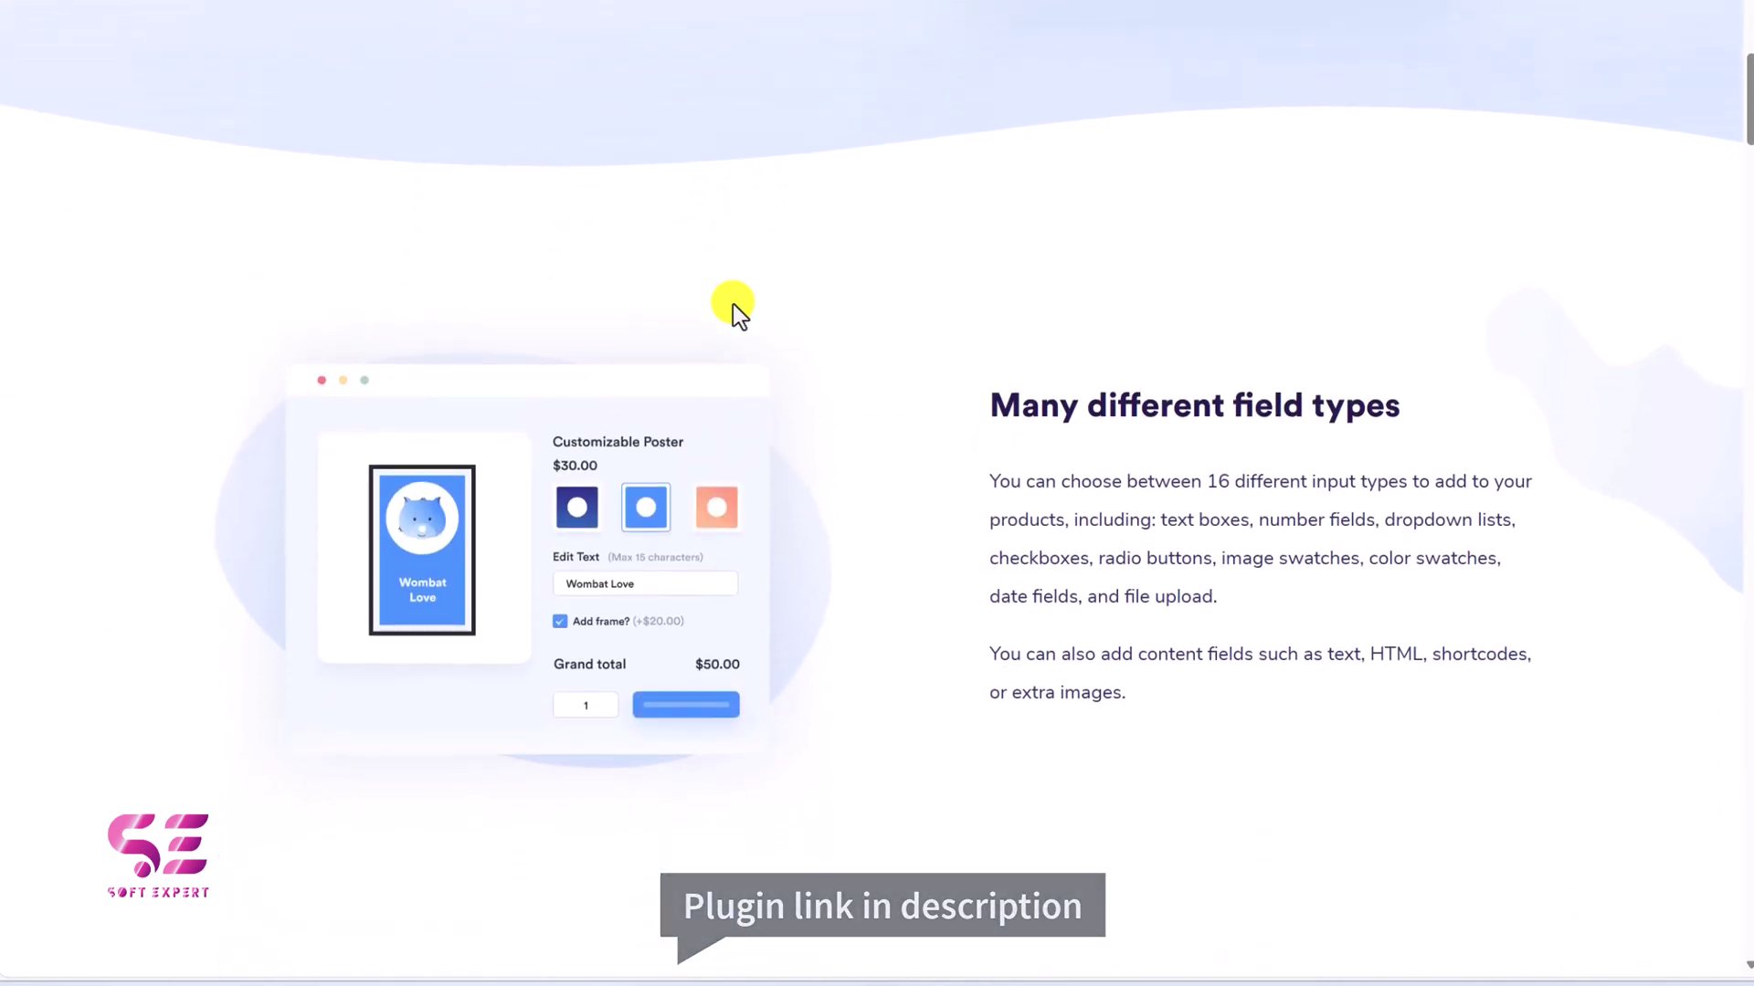
pyautogui.scroll(-9, 733, 304)
pyautogui.scroll(-12, 733, 303)
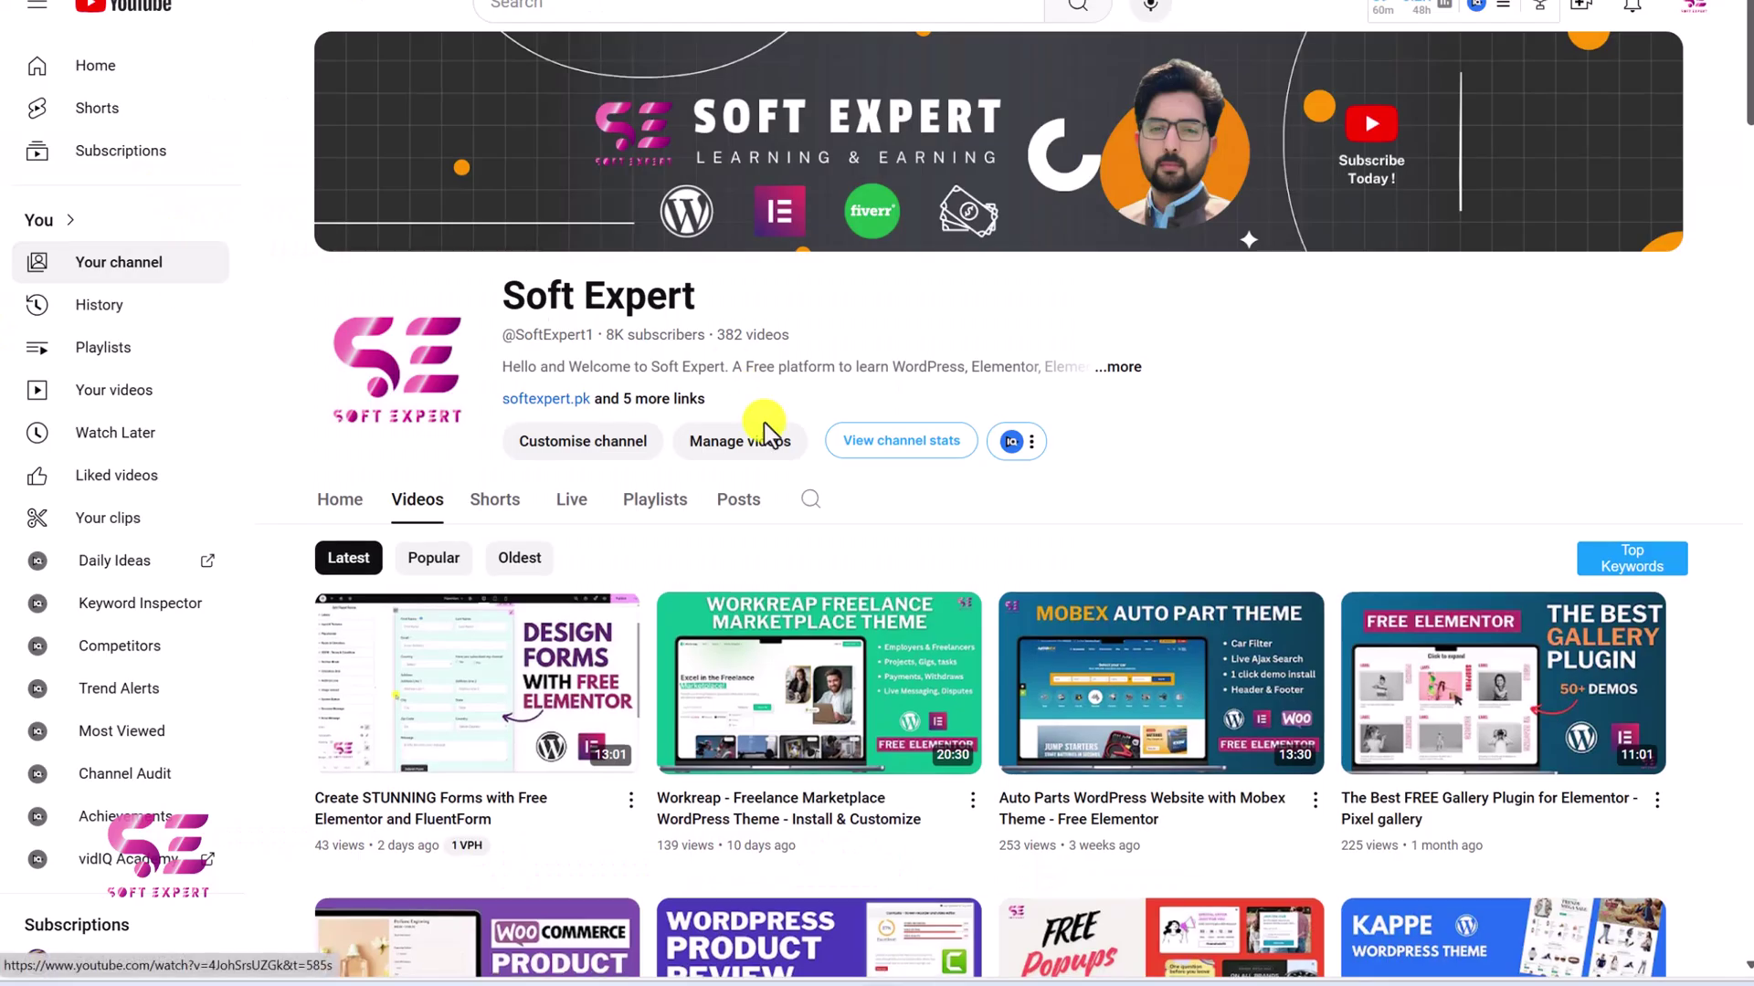
pyautogui.scroll(-4, 764, 424)
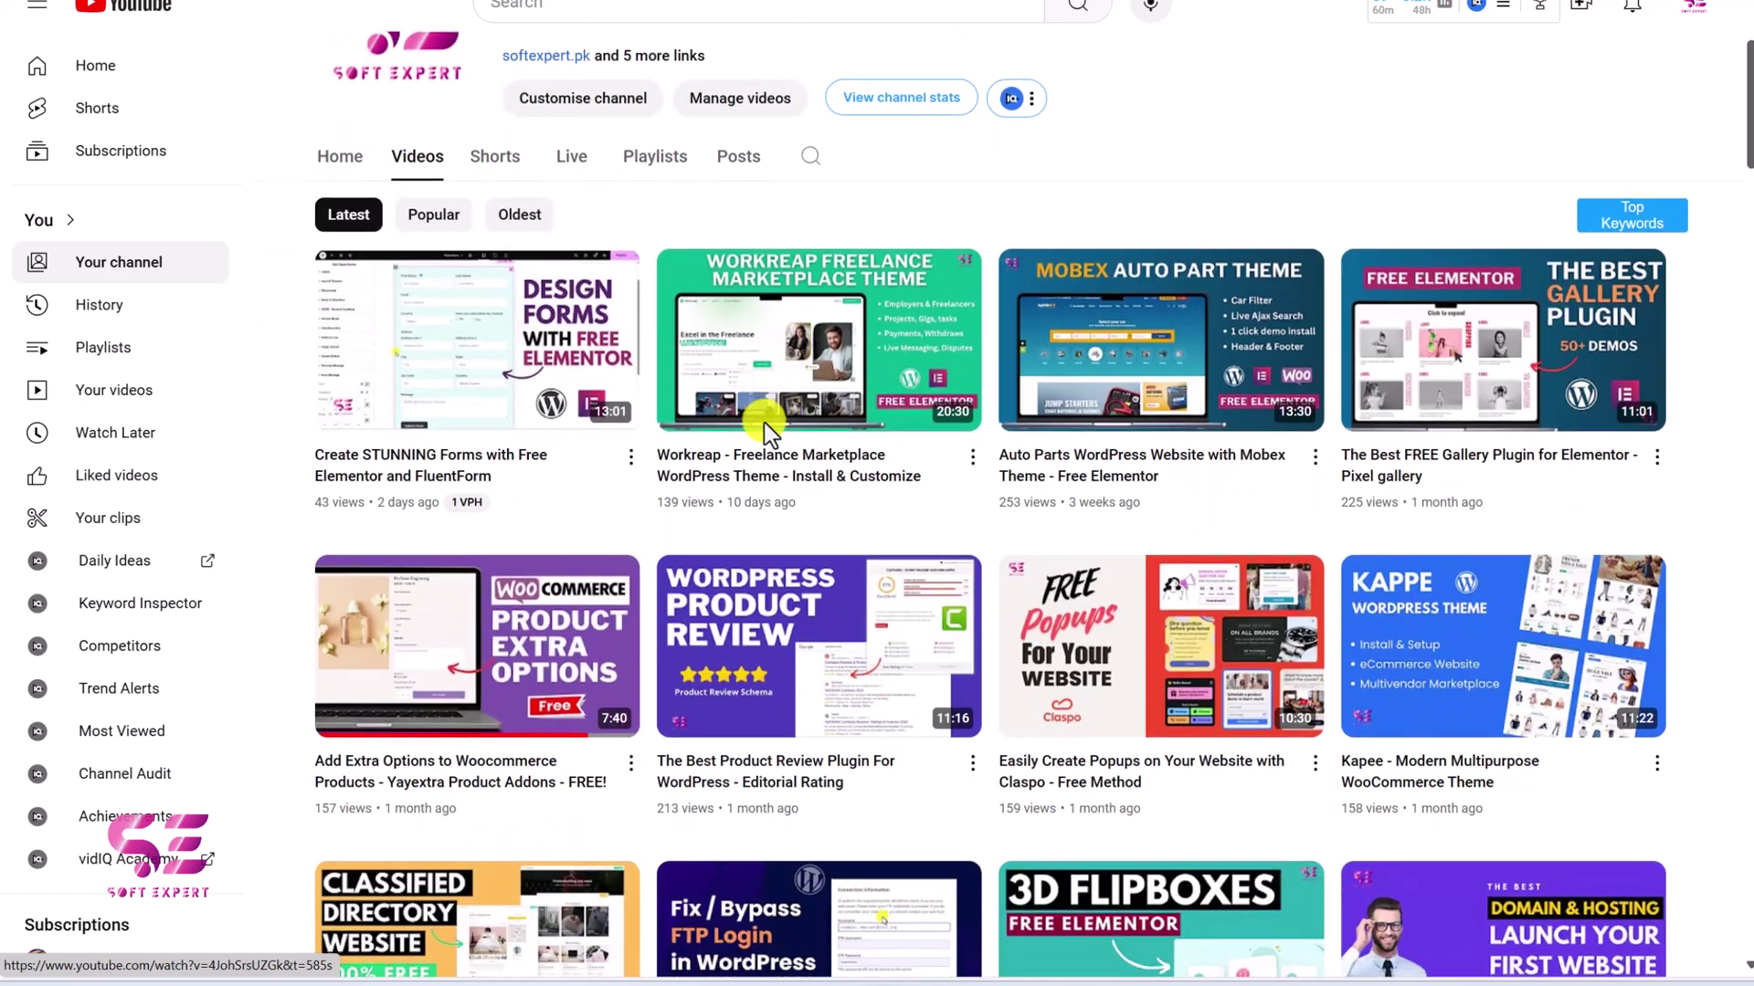